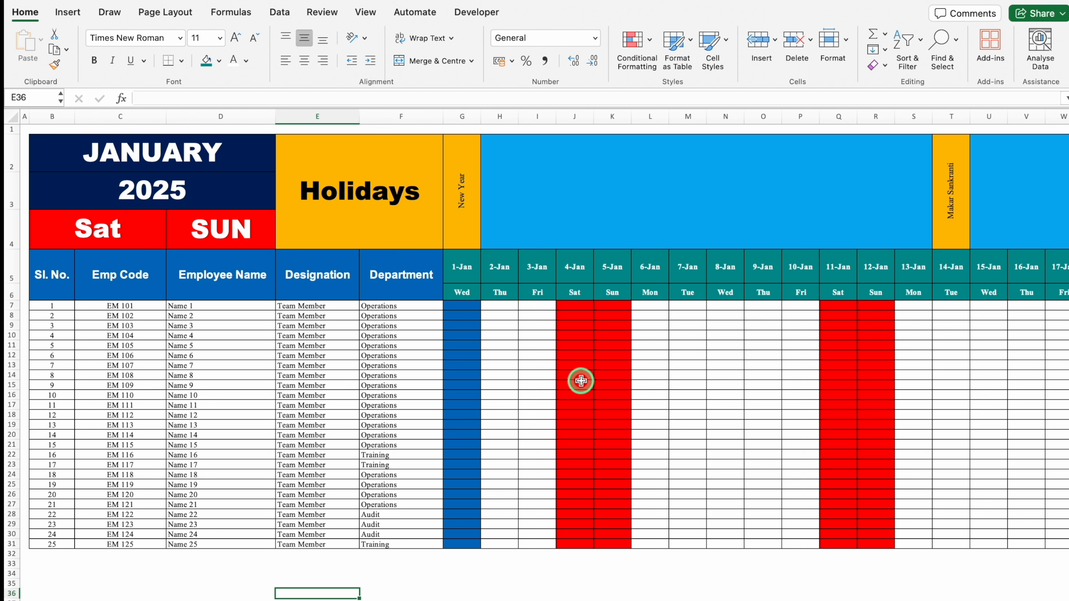
- Set the first January week-off day to Fri and the second to Sat
click(155, 230)
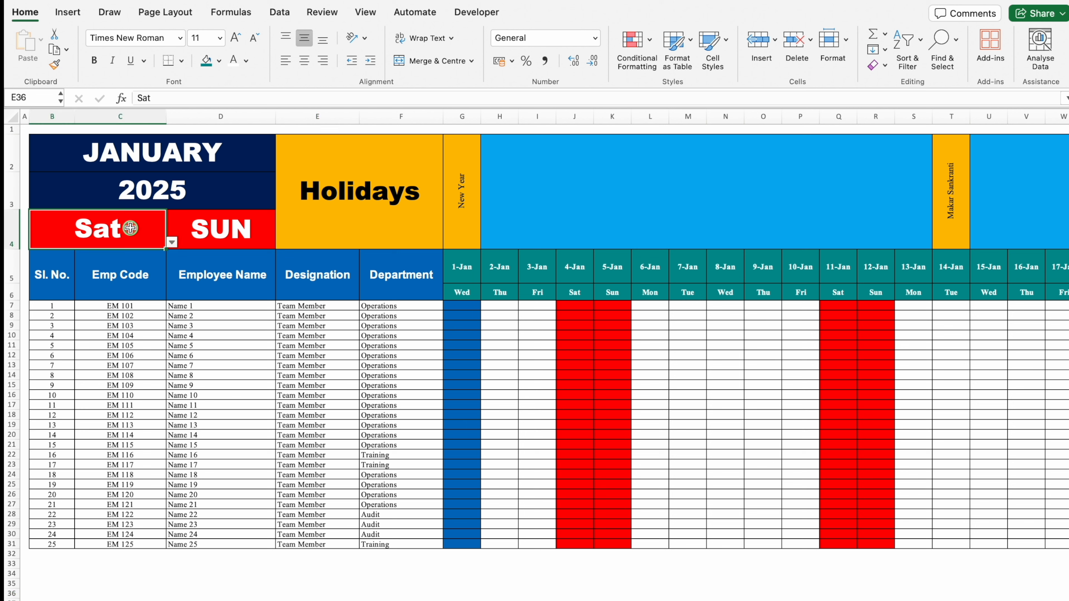
click(172, 242)
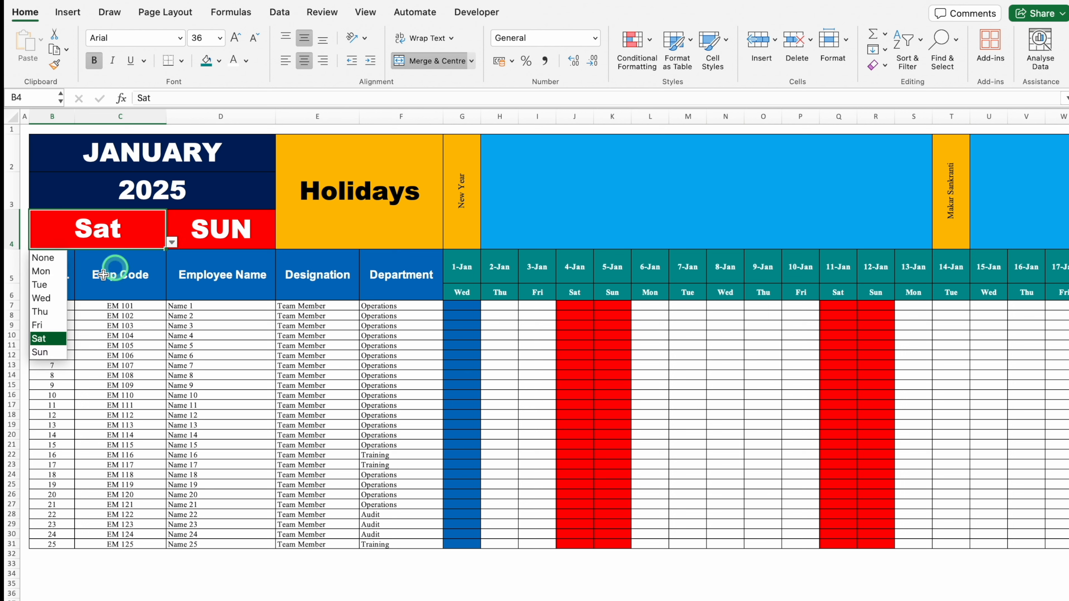
click(51, 326)
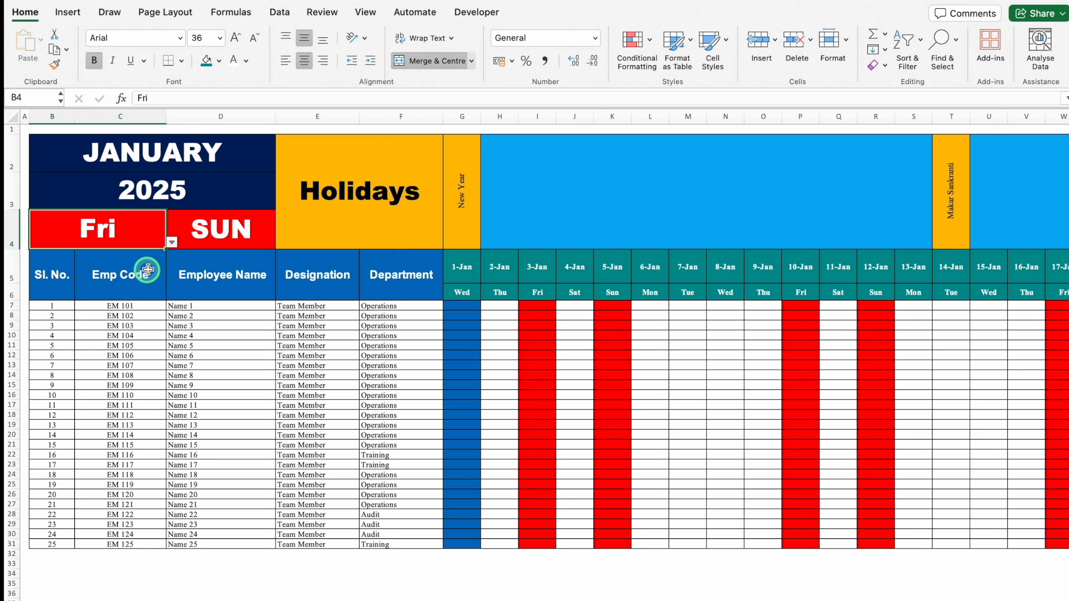
click(219, 233)
click(282, 243)
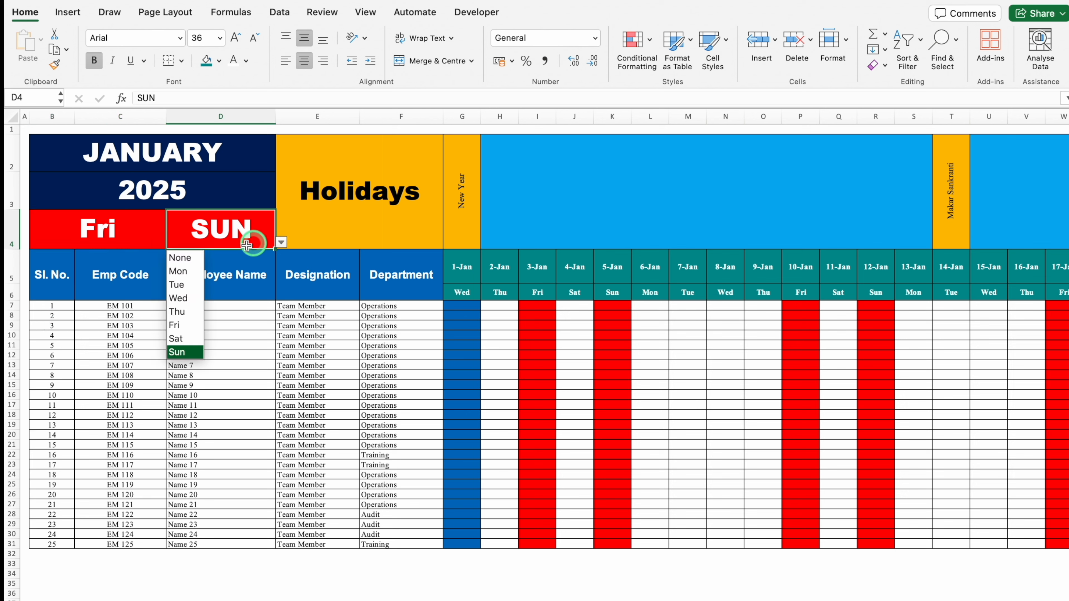
click(195, 341)
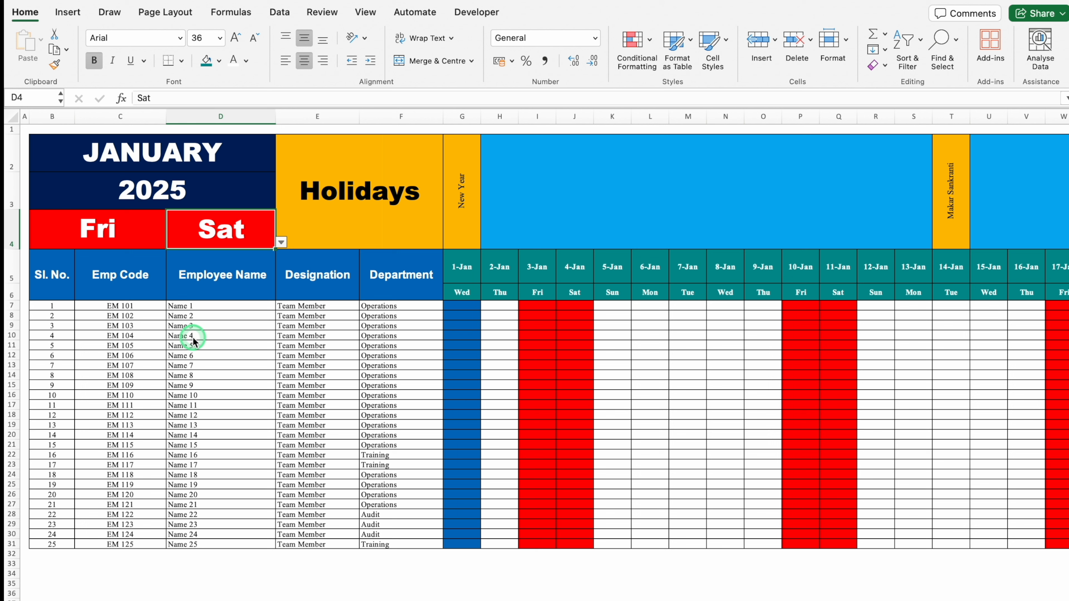
- Set both January week-off days to None
click(280, 243)
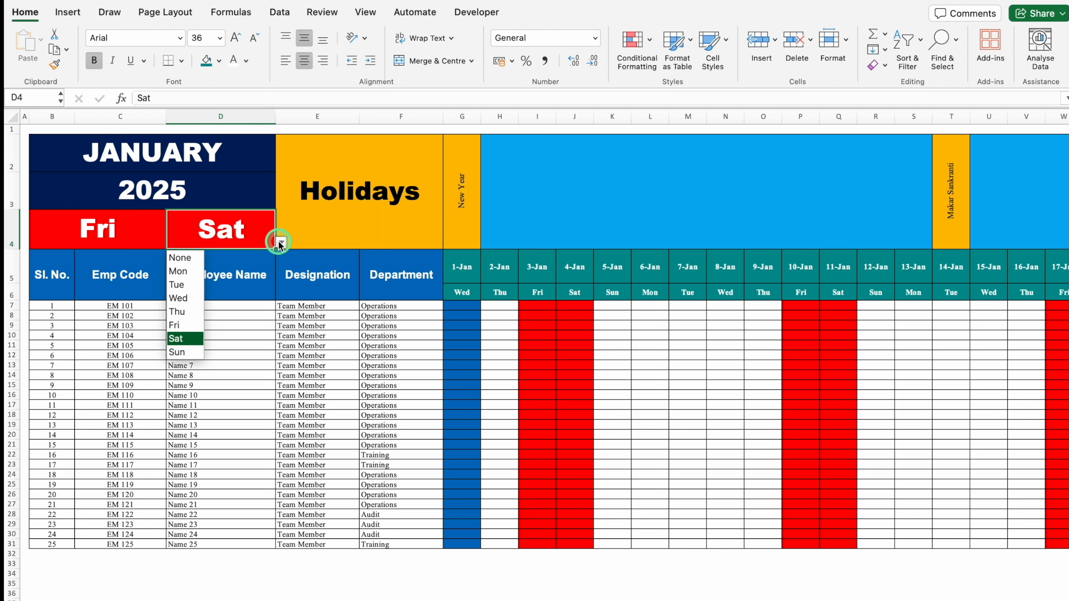
click(194, 257)
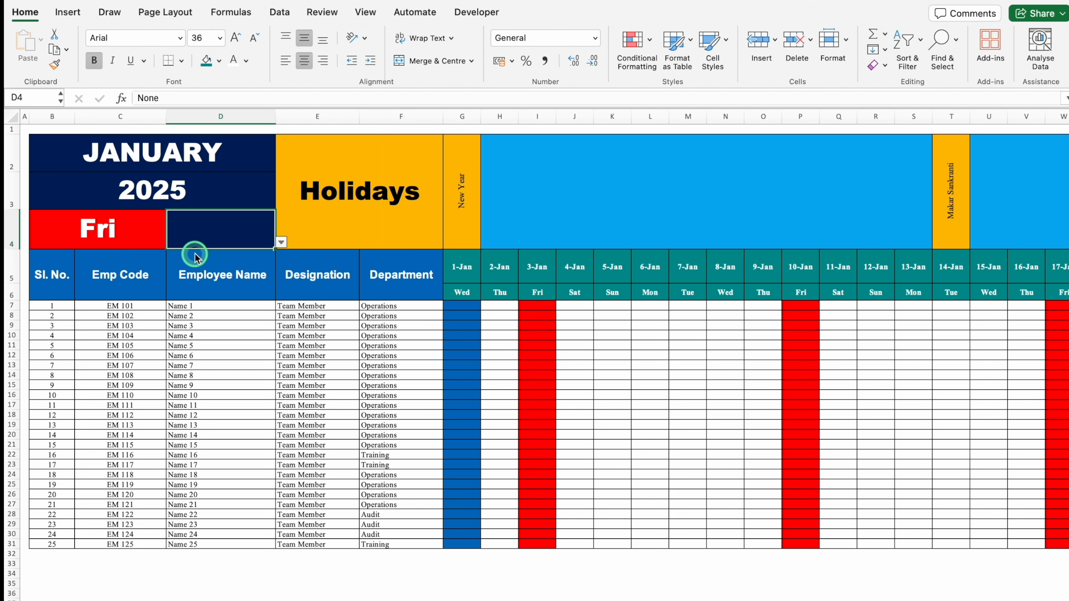
click(145, 234)
click(171, 242)
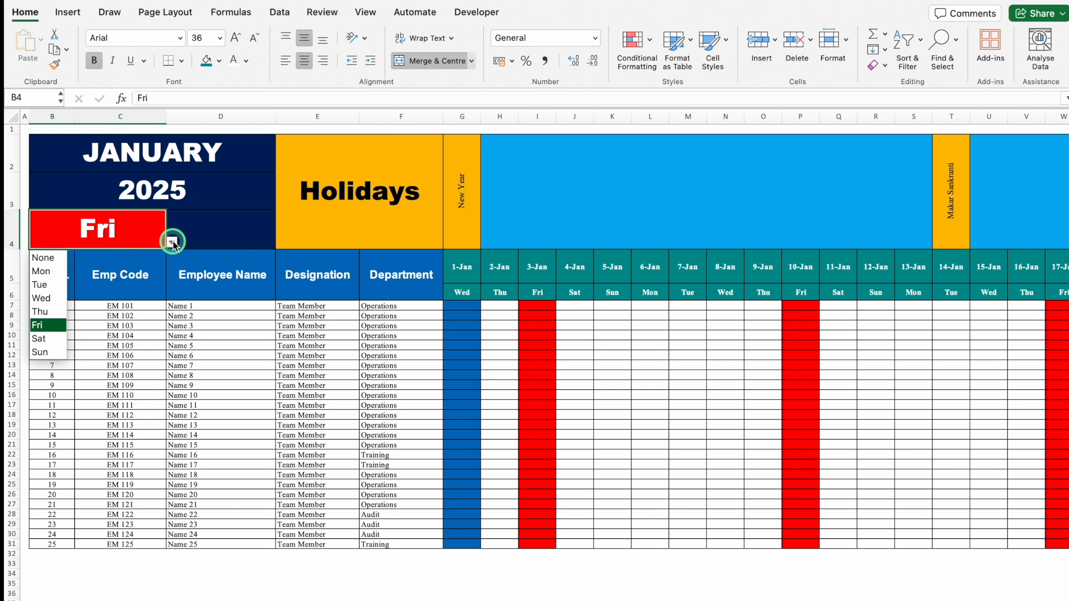
click(59, 260)
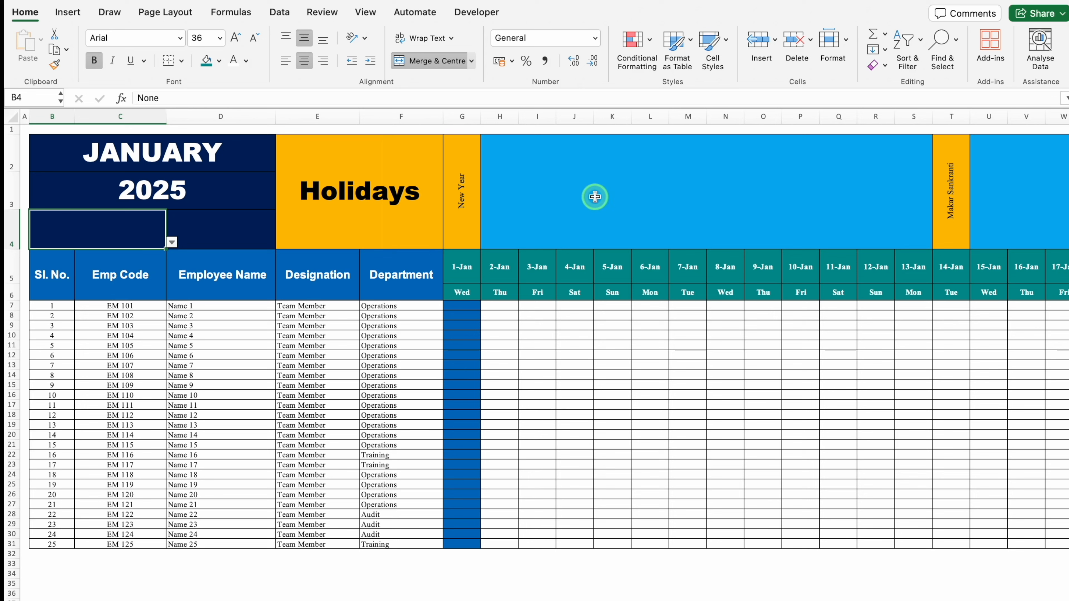
- Mark employee EM 101 as CL on 2-Jan and bring the Summary section into view
click(500, 305)
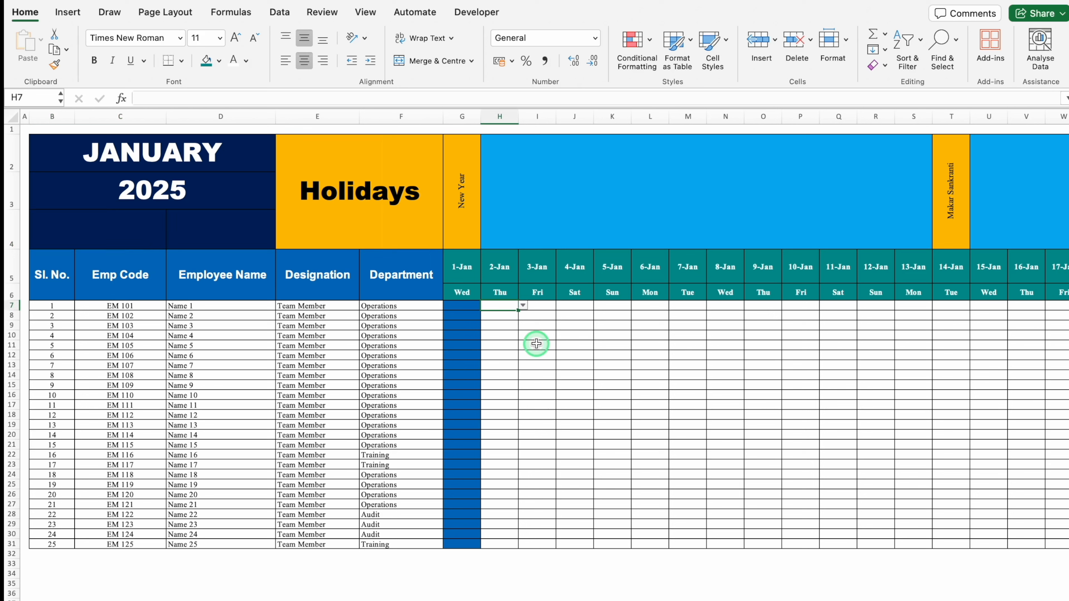
click(523, 306)
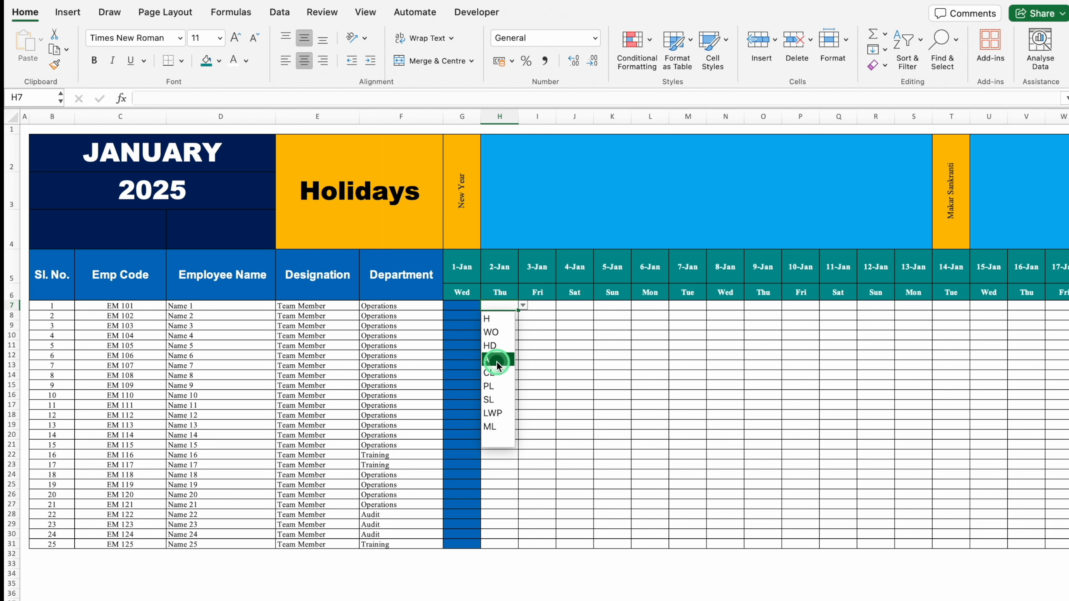
click(492, 372)
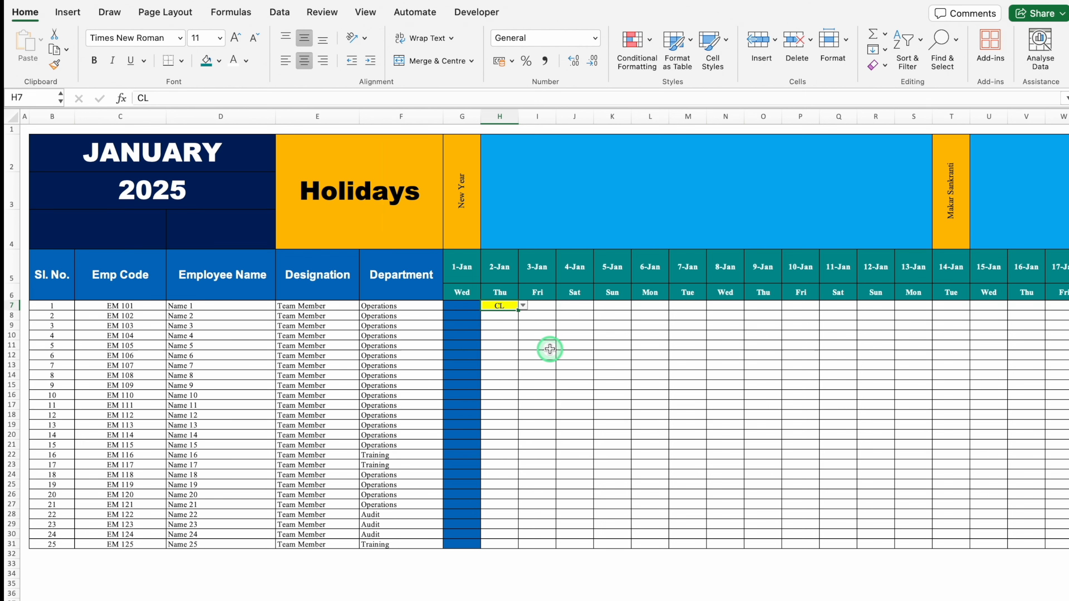
drag(235, 598, 861, 600)
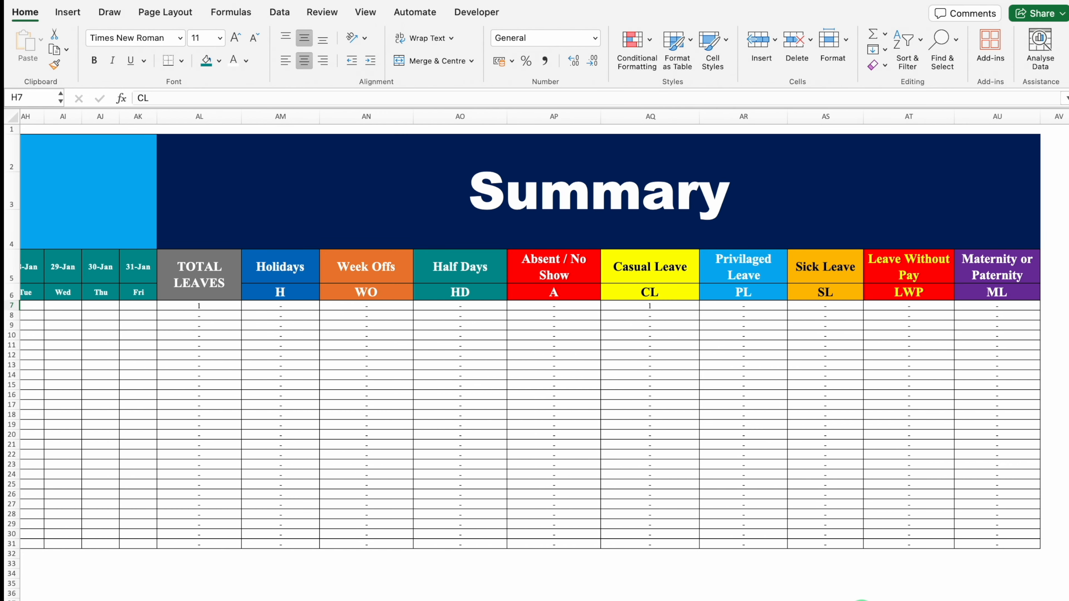
- Look through the monthly leave tracker sheets from February onward
click(269, 600)
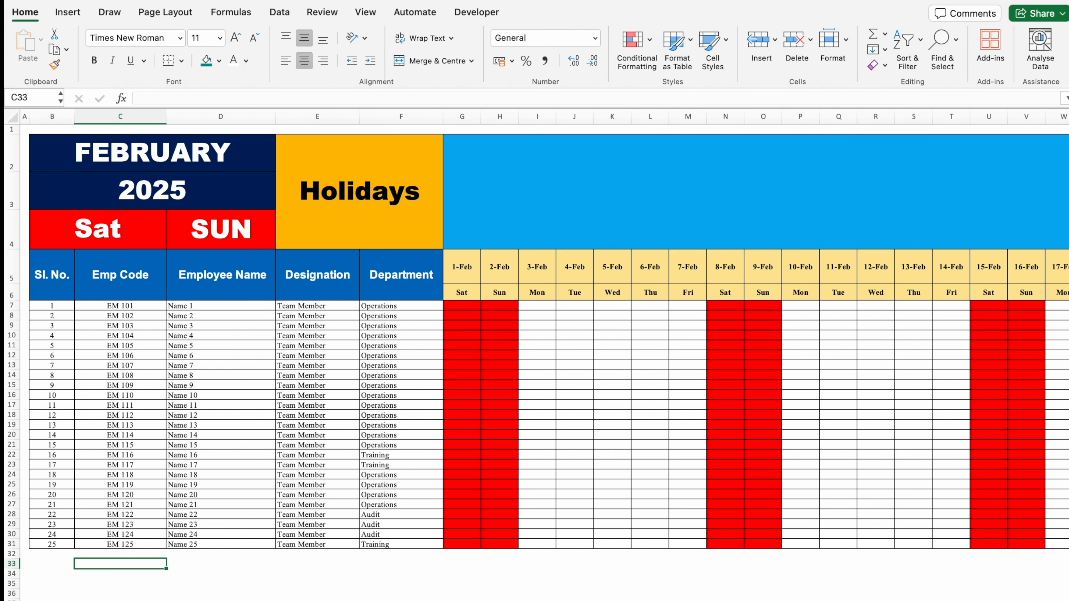
click(313, 600)
click(358, 600)
click(398, 600)
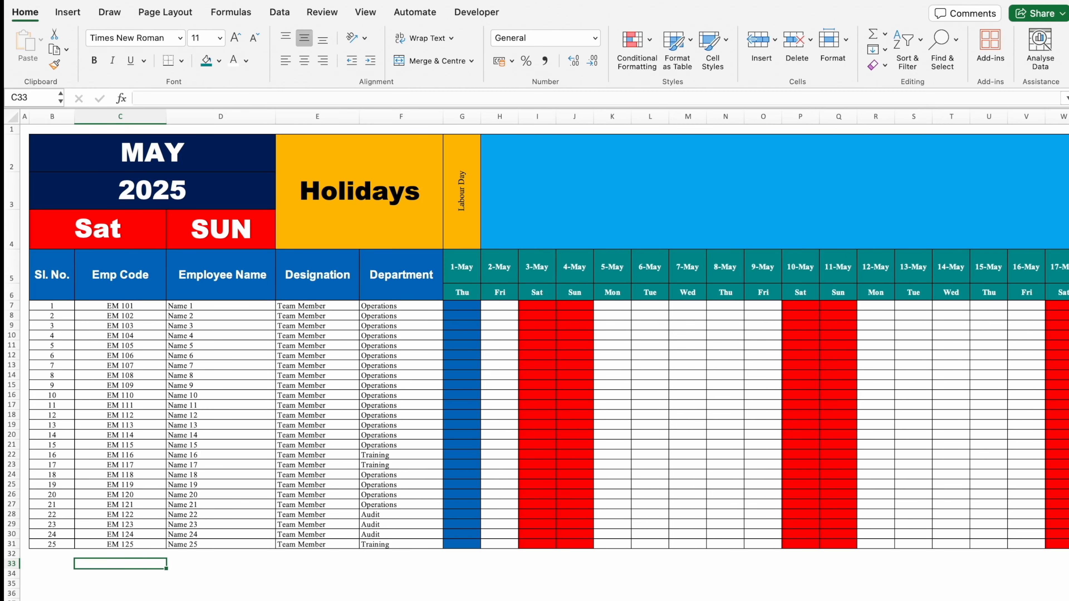
click(446, 600)
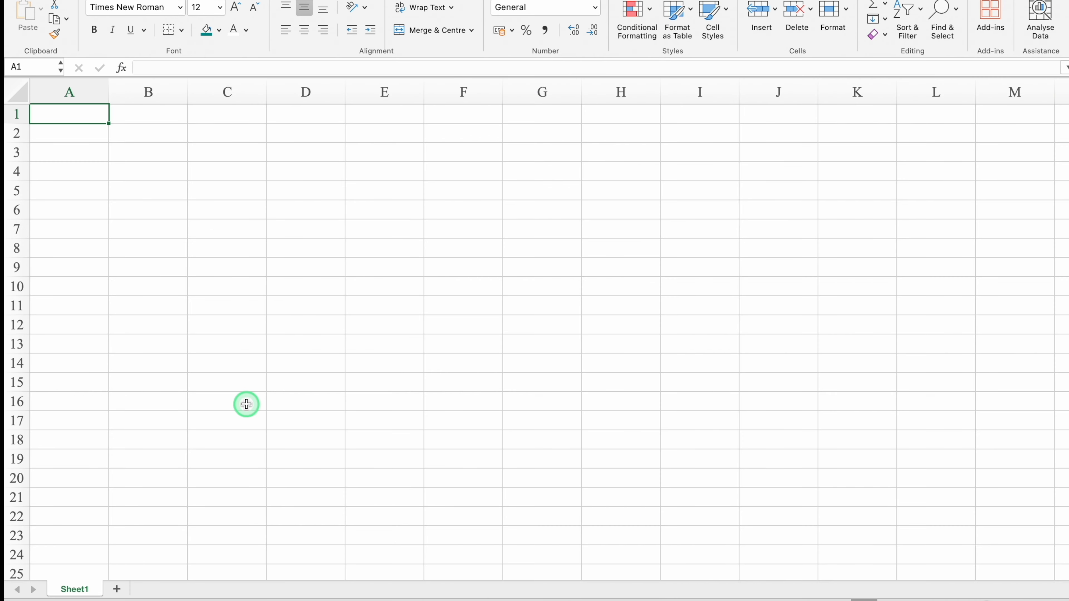
- Rename Sheet1 as Settings in the blank workbook and narrow column A to a slim margin
double_click(76, 589)
text(Settings)
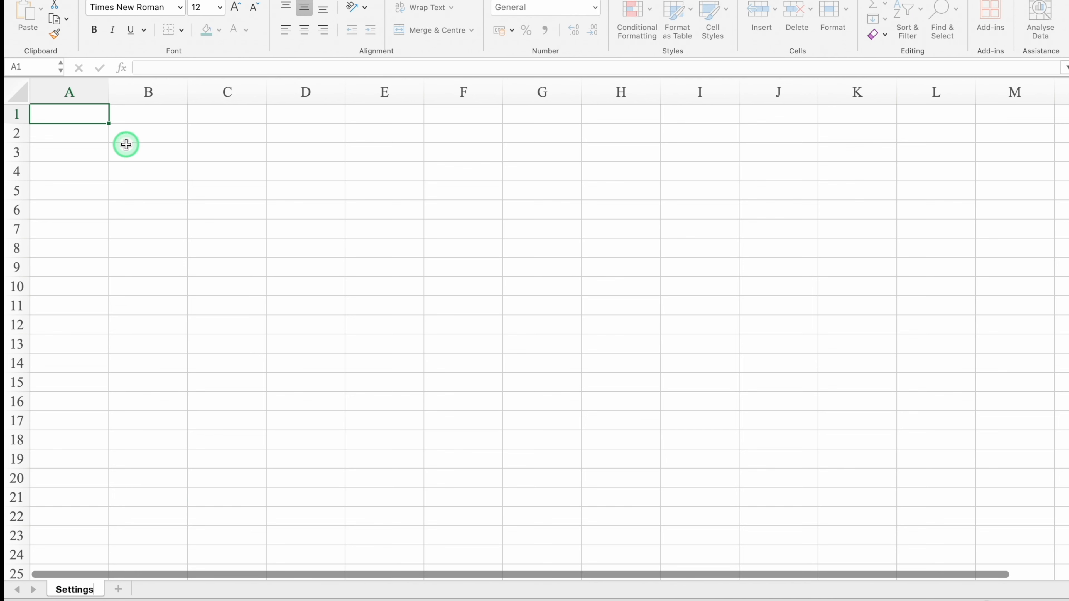
drag(109, 94, 42, 94)
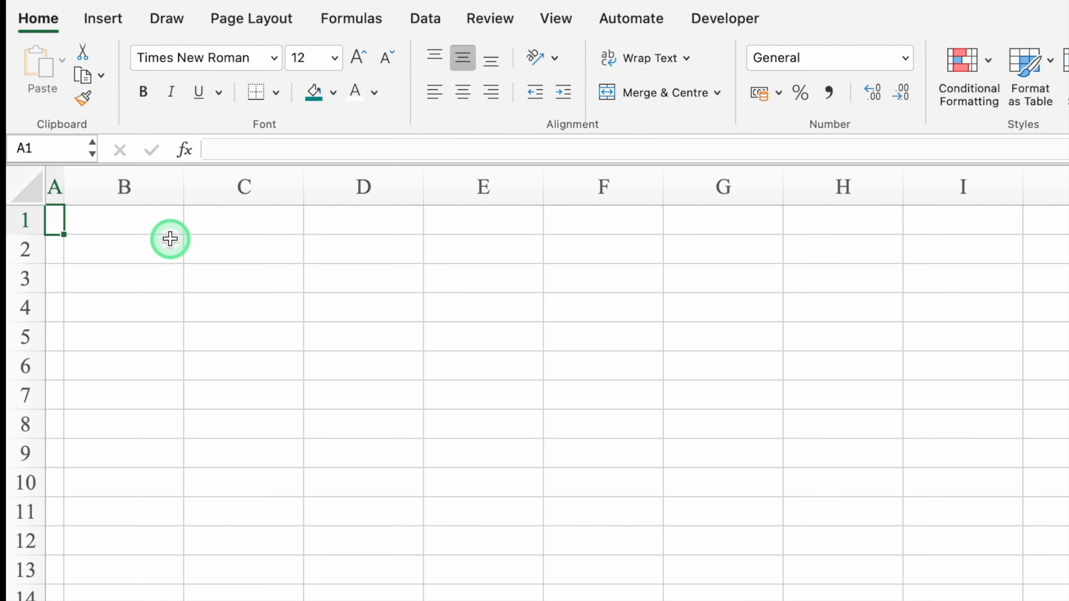
- Fill header cells B2:C2 with dark blue and apply All Borders
click(143, 251)
drag(174, 252, 219, 254)
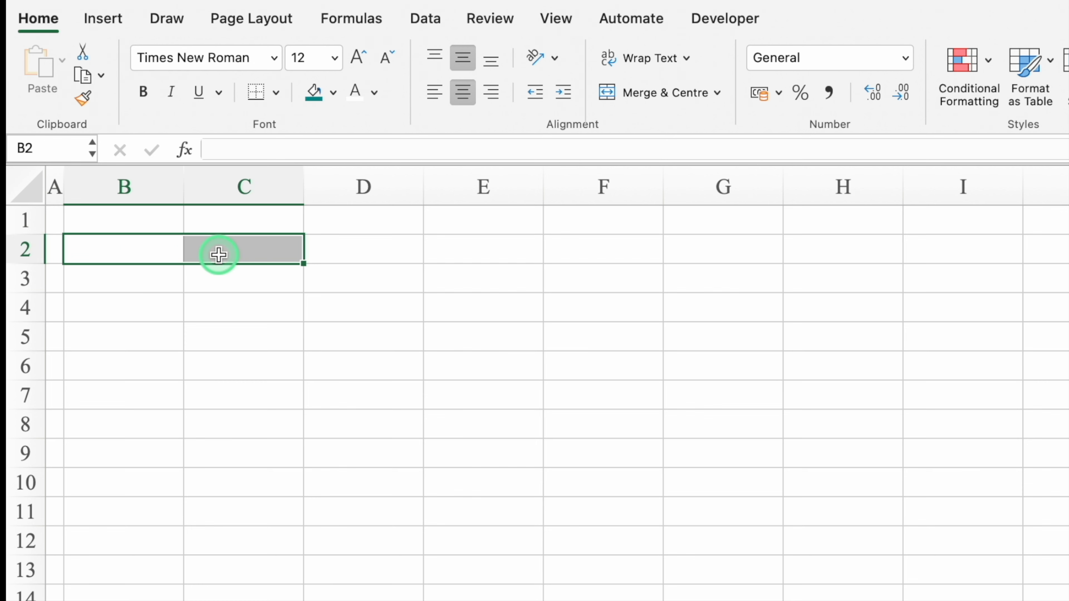
click(332, 92)
click(378, 266)
click(276, 92)
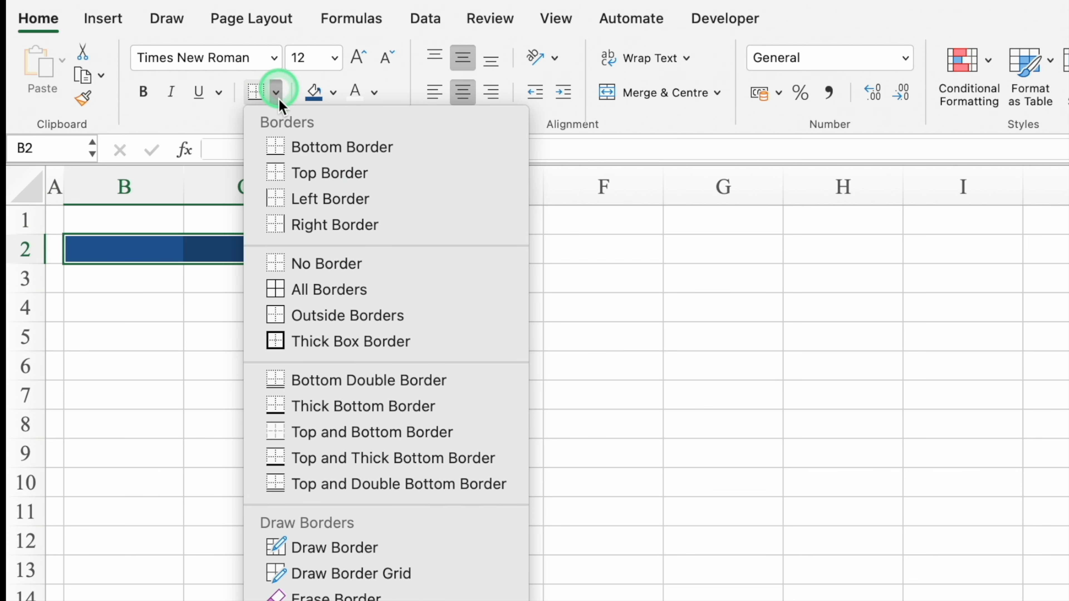
click(318, 291)
- Enter the headers Dates in B2 and Holidays in C2
key(shift+Left)
text(Dates)
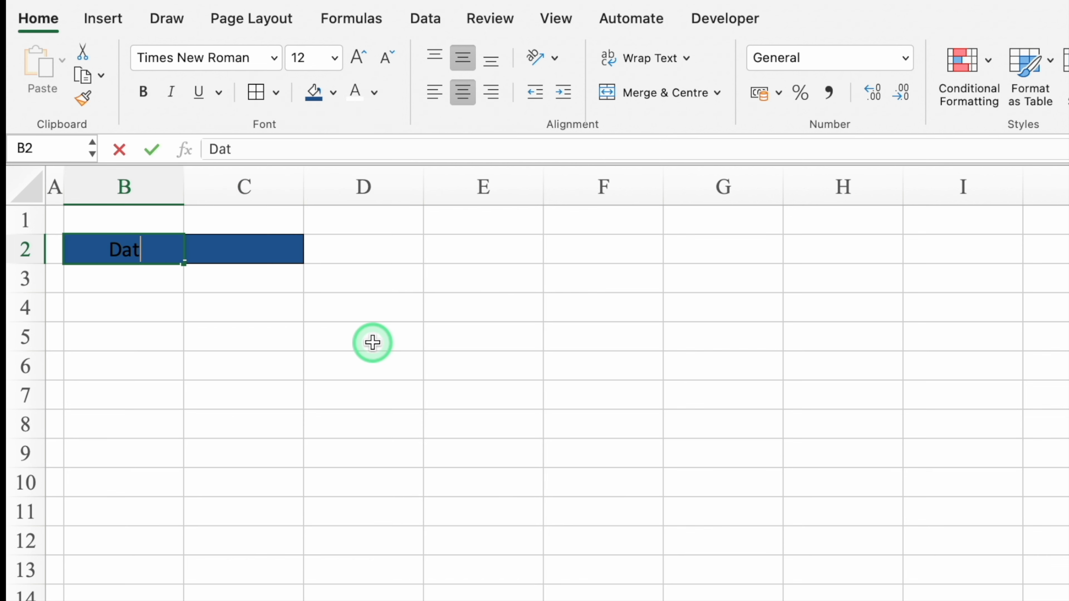
click(250, 258)
text(Holidays)
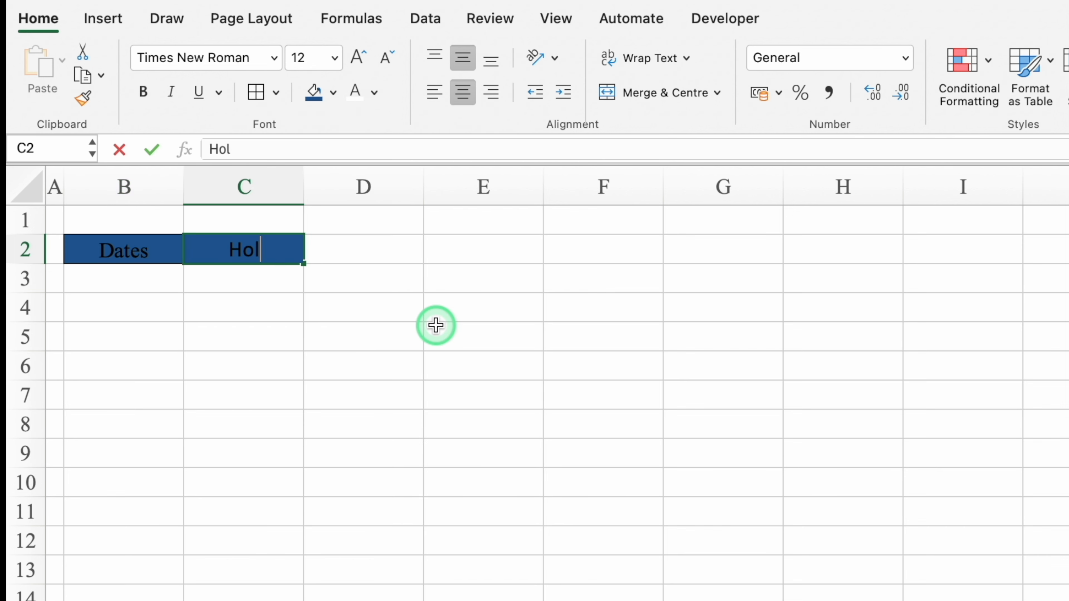
click(436, 325)
- Change the font colour of the Dates and Holidays headers to white
click(181, 248)
drag(181, 248, 214, 248)
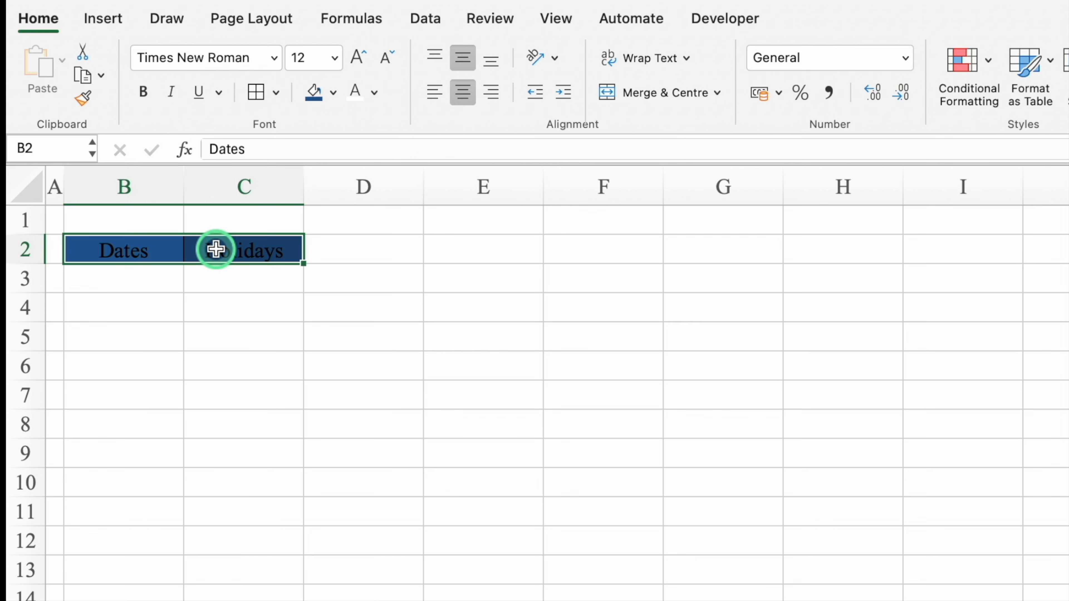
click(354, 98)
click(281, 397)
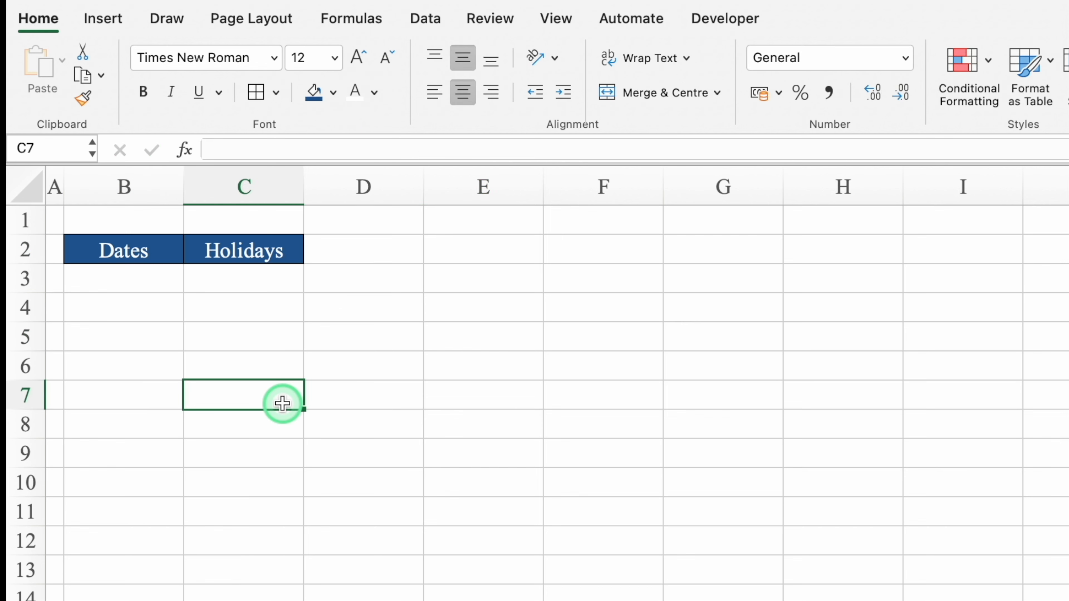
- Widen the Holidays column to fit the holiday names and hide the gridlines on the Settings sheet
drag(303, 183, 407, 208)
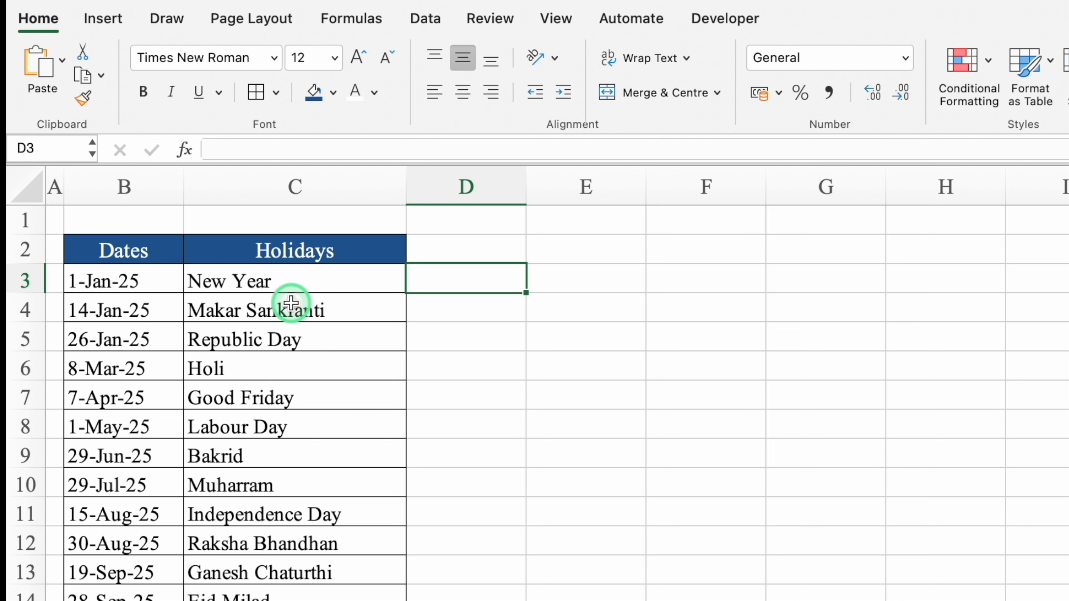
click(555, 18)
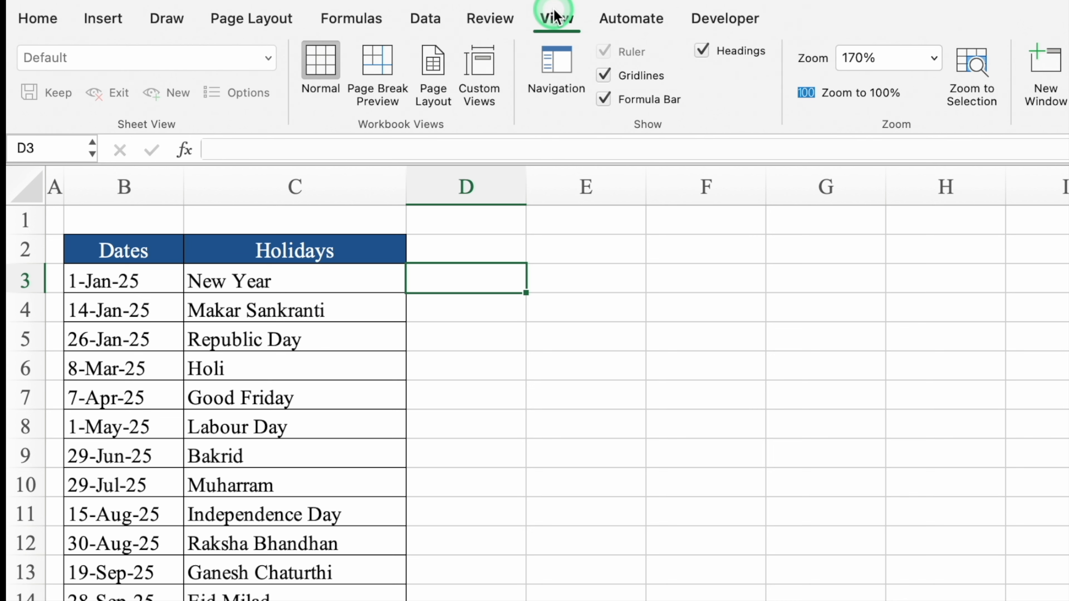
click(613, 85)
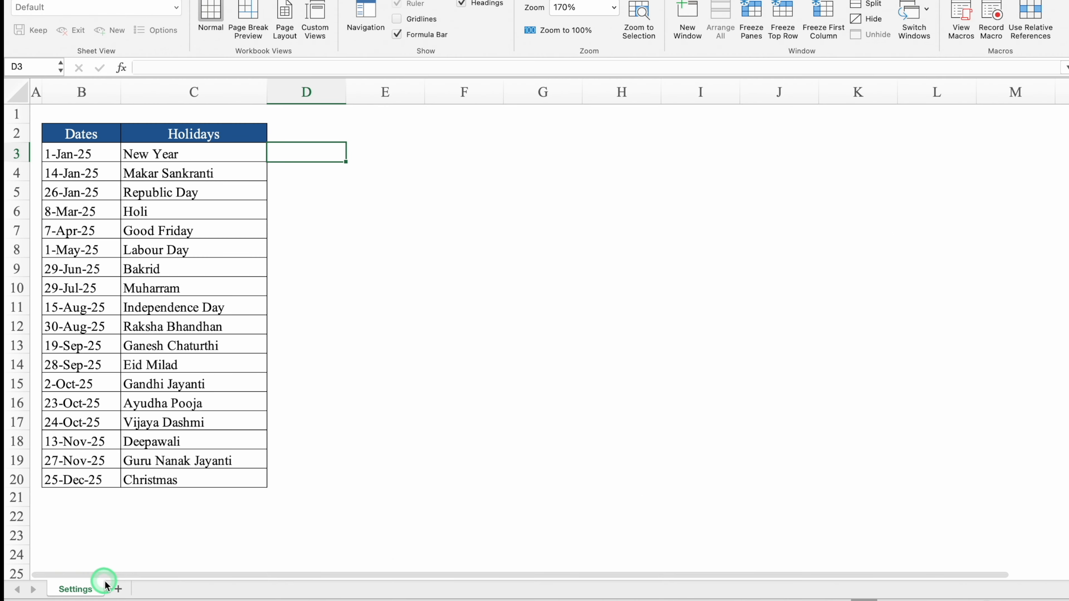
- Add a new sheet named January and narrow its column A to a slim margin
click(119, 589)
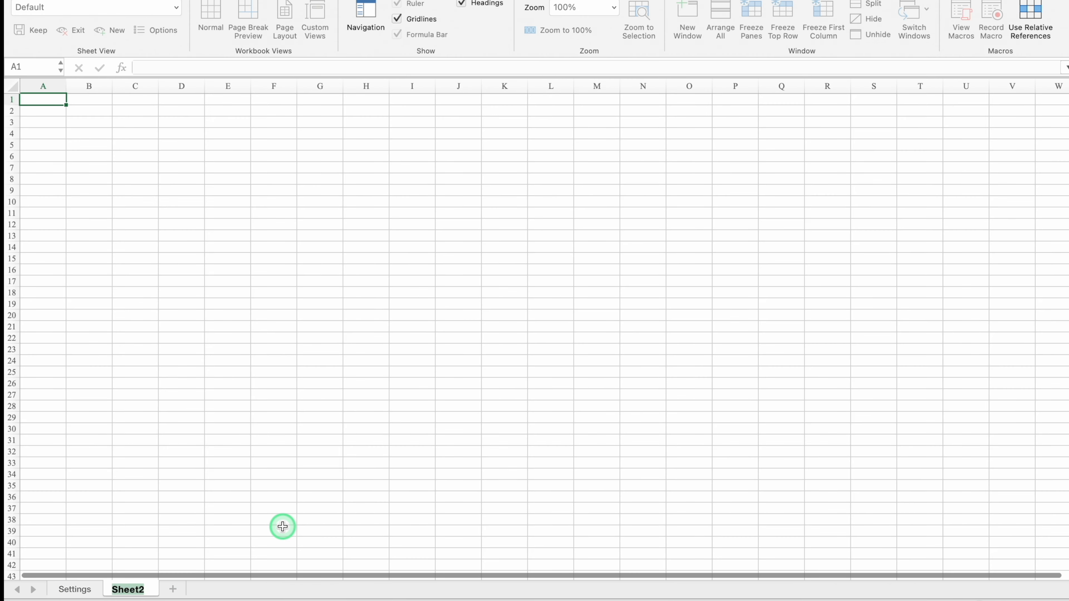
text(January)
key(Return)
scroll(186, 186, up, 5)
drag(133, 93, 66, 93)
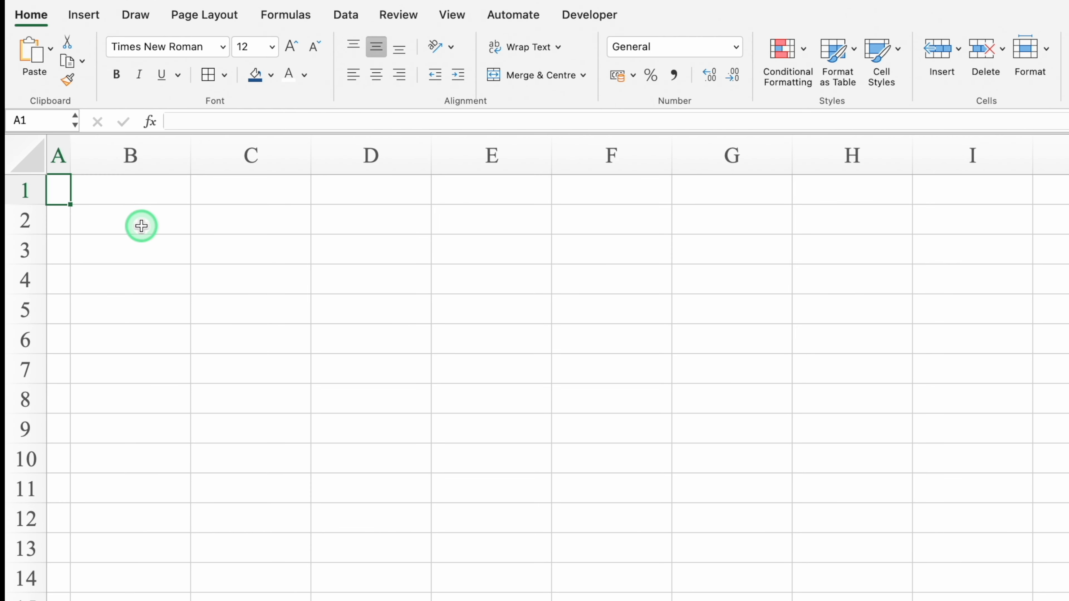
- Merge and centre cells B2:D2 and copy the merged format down to row 3
click(114, 151)
drag(141, 224, 345, 229)
click(530, 77)
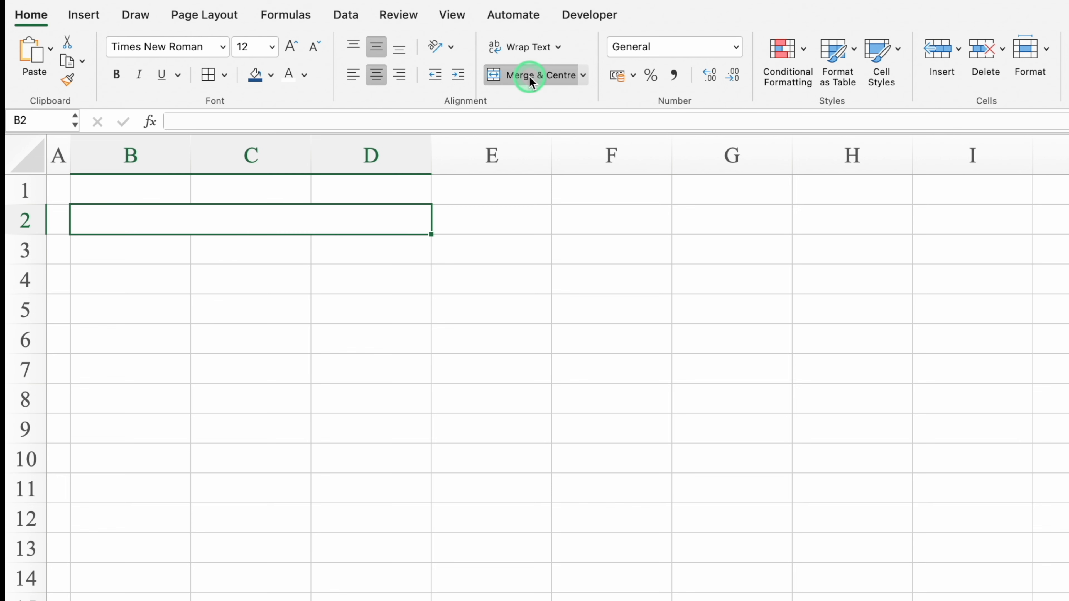
drag(430, 236, 431, 262)
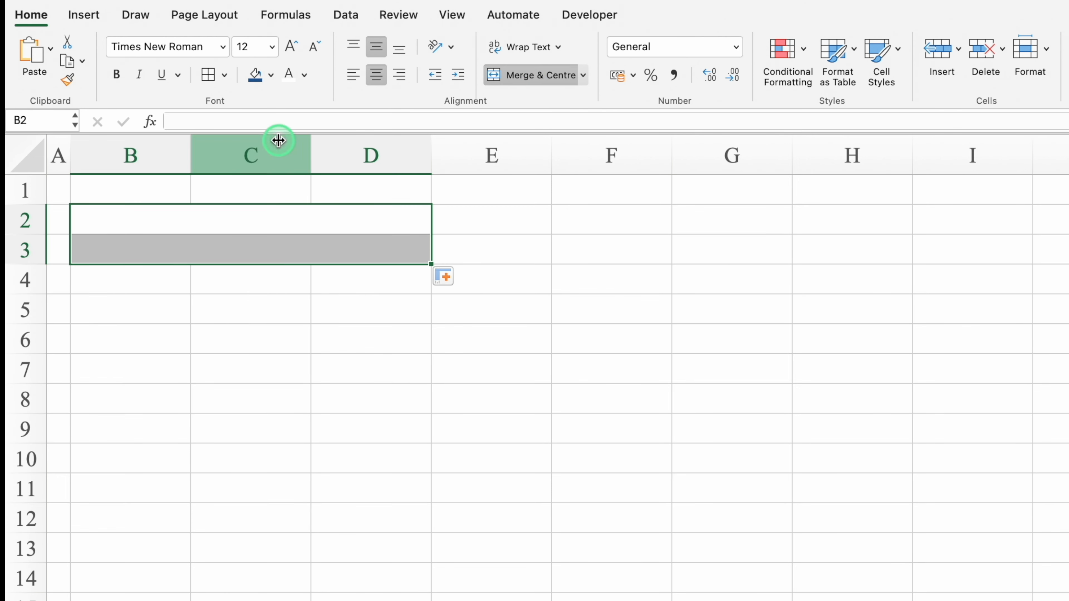
- Format the merged cells in rows 2 and 3 with navy fill, white font and borders, and enter JANUARY in B2
click(271, 84)
click(386, 274)
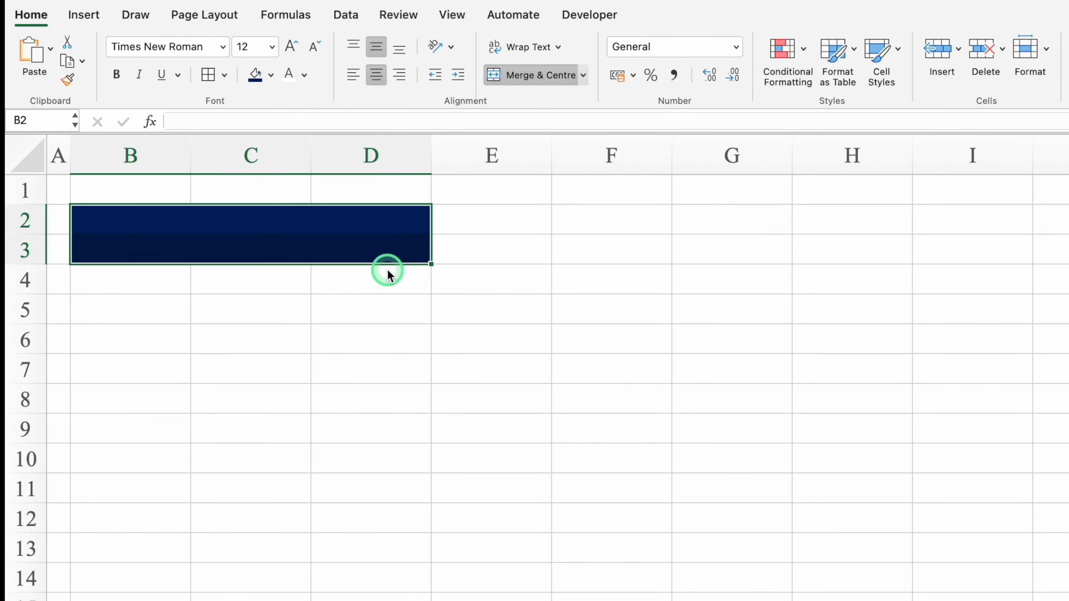
click(289, 77)
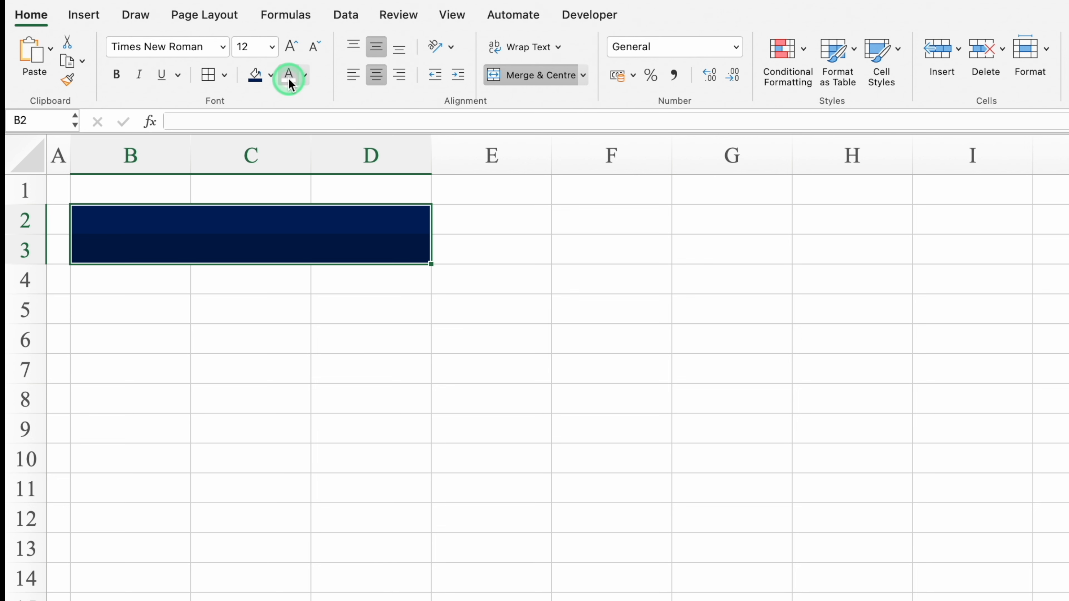
click(209, 75)
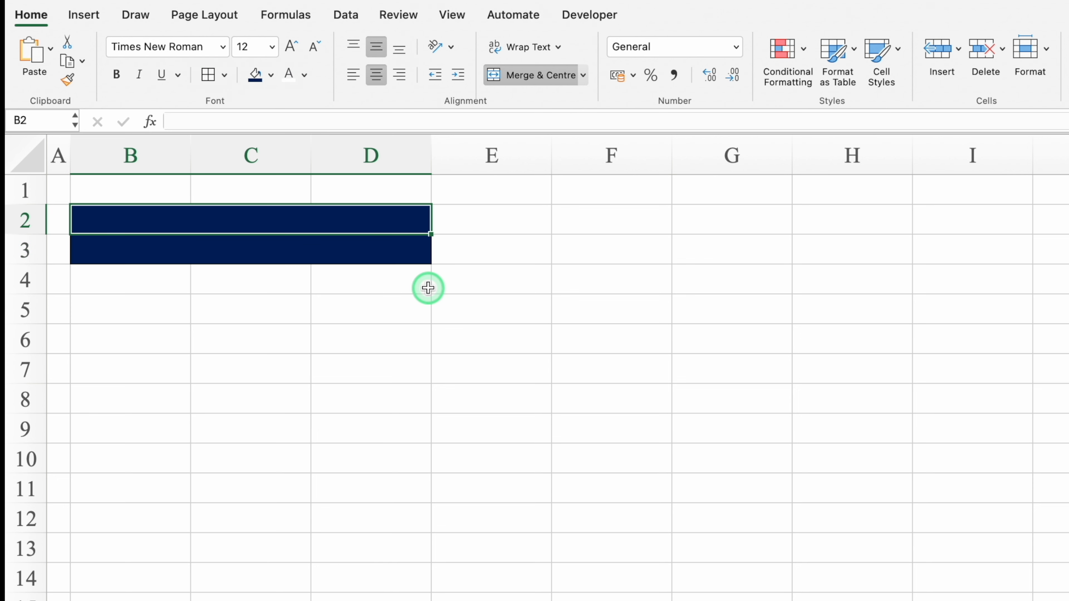
text(JANUARY)
key(Return)
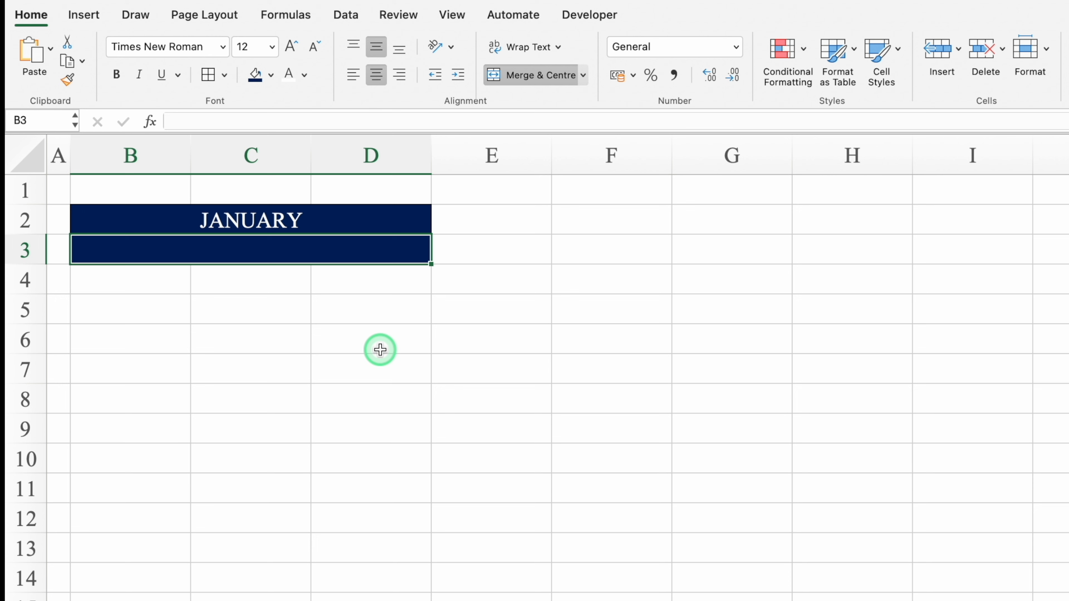
- Enter 2025 in the merged cell of row 3, and merge and centre cells B4:C4
text(2025)
click(134, 286)
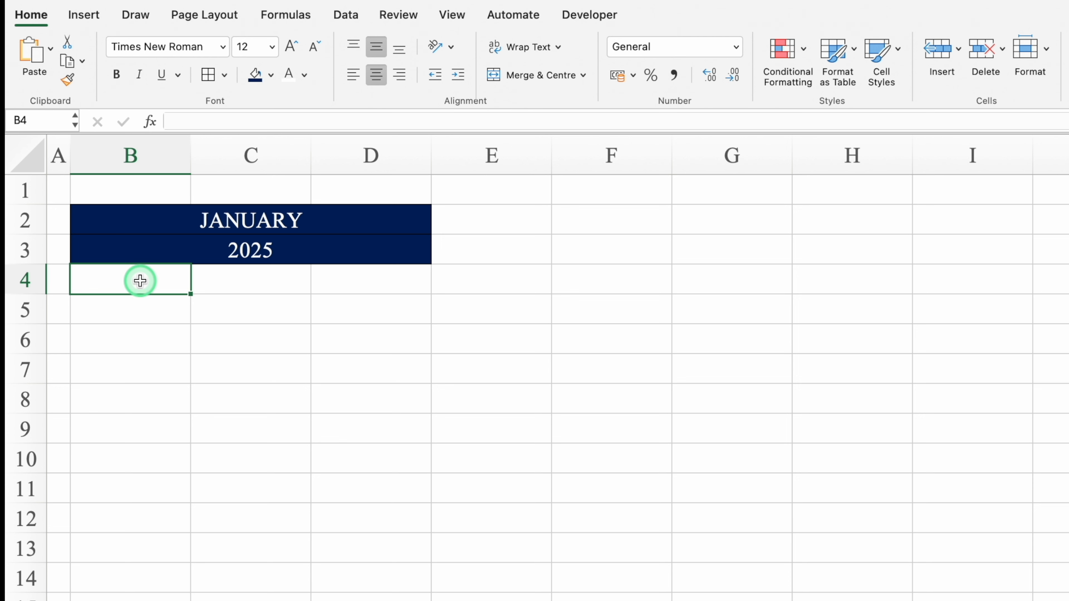
drag(148, 279, 207, 280)
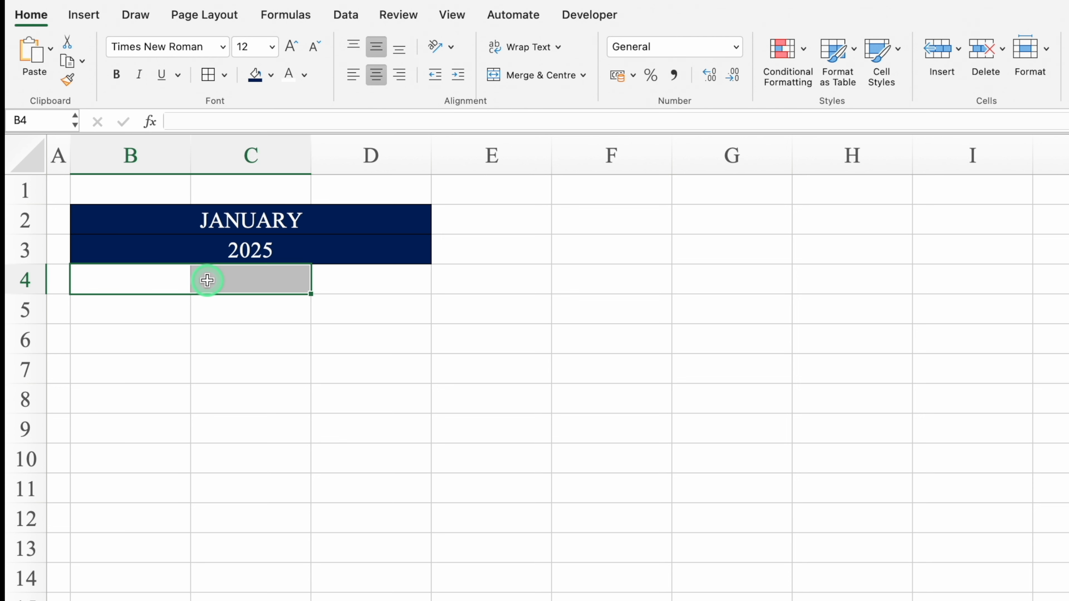
click(513, 75)
- Give cells B4:D4 a red fill and borders
drag(284, 279, 348, 283)
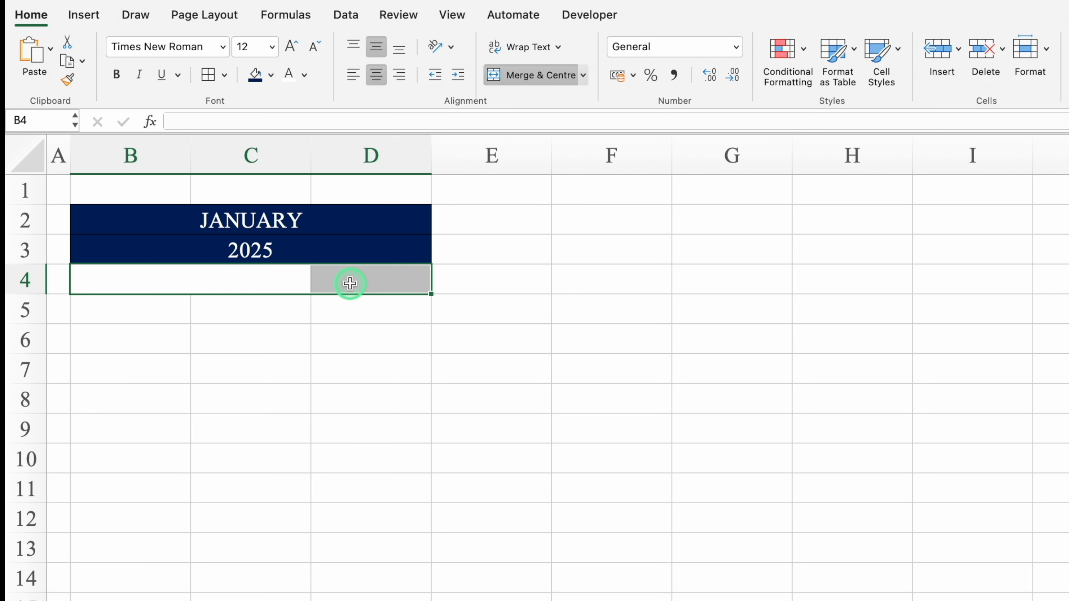
click(271, 76)
click(277, 277)
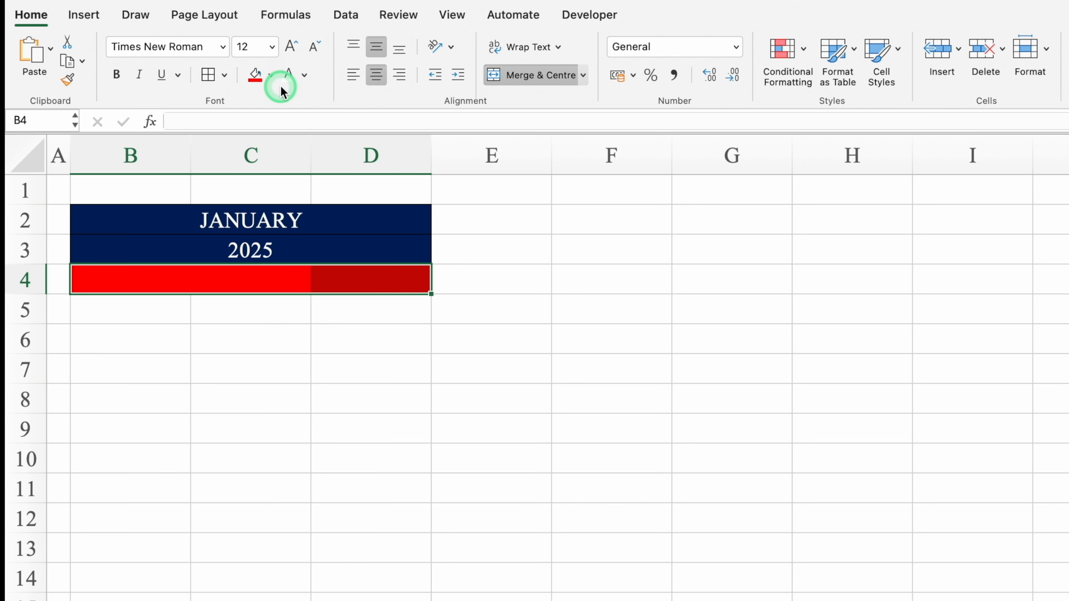
click(209, 77)
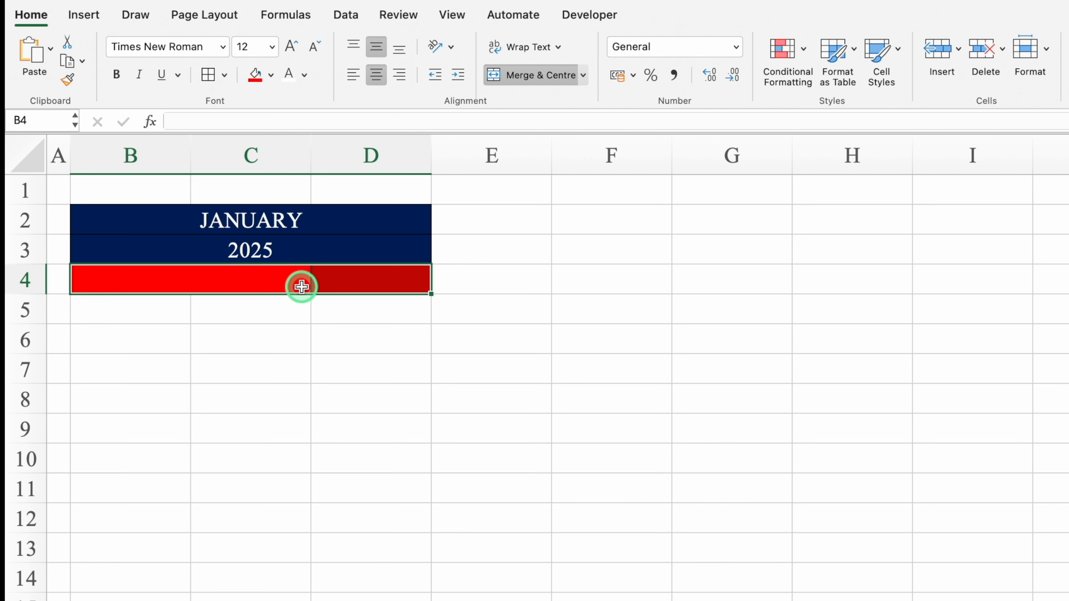
- Add list data validation to B4:D4 with the source None,Mon,Tue,Wed,Thu,Fri,Sat,Sun
click(347, 17)
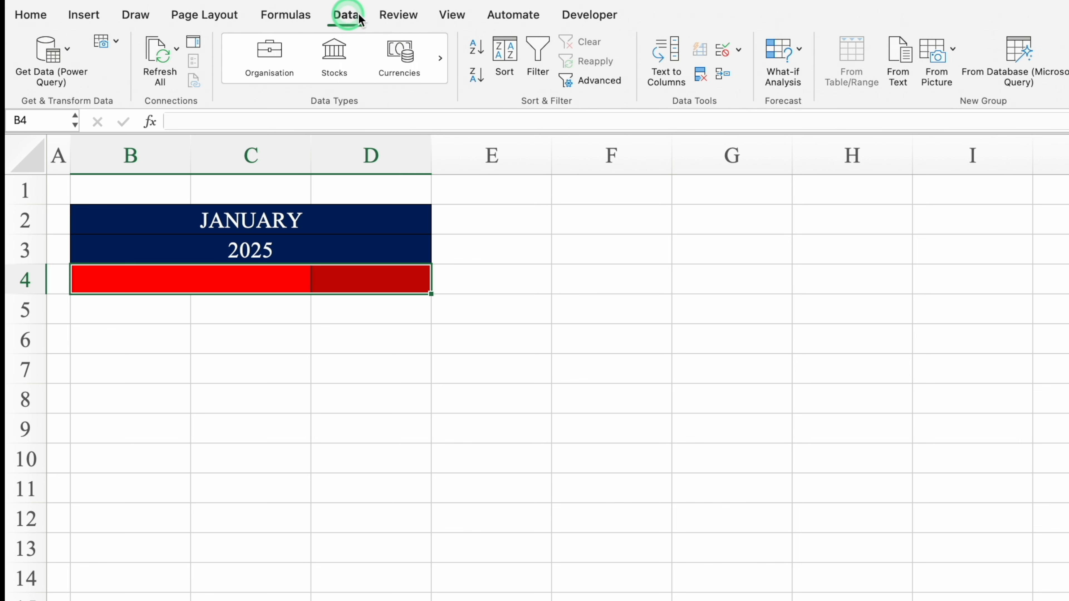
click(739, 51)
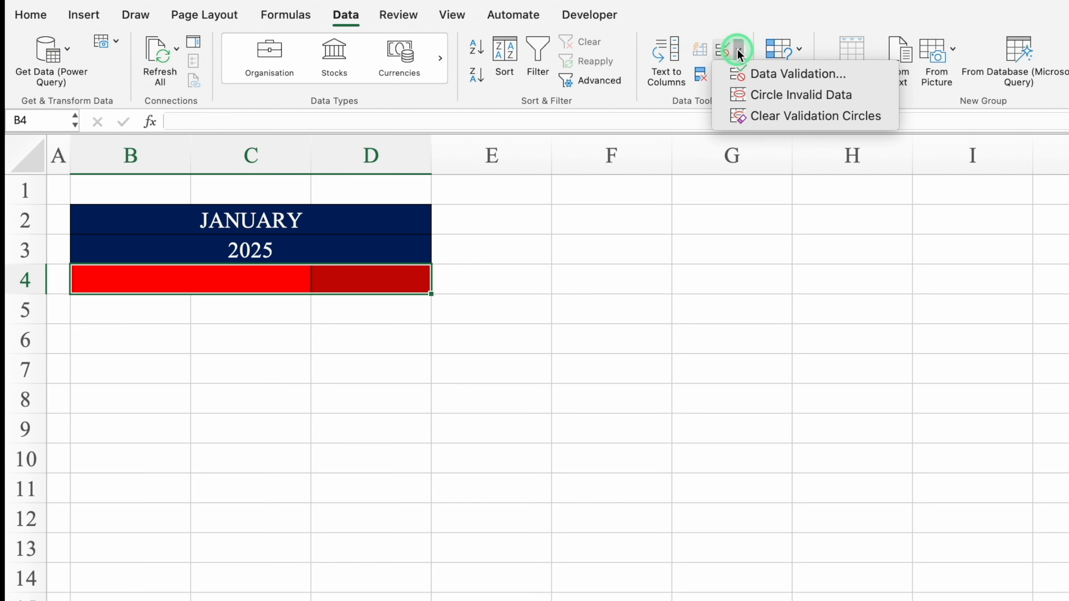
click(773, 75)
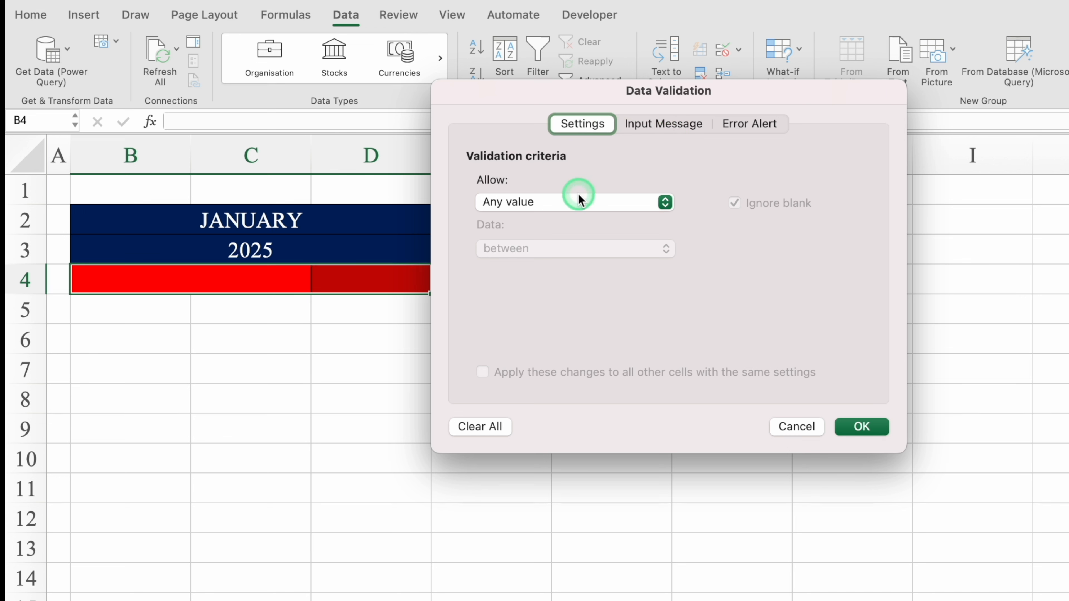
click(666, 202)
click(572, 258)
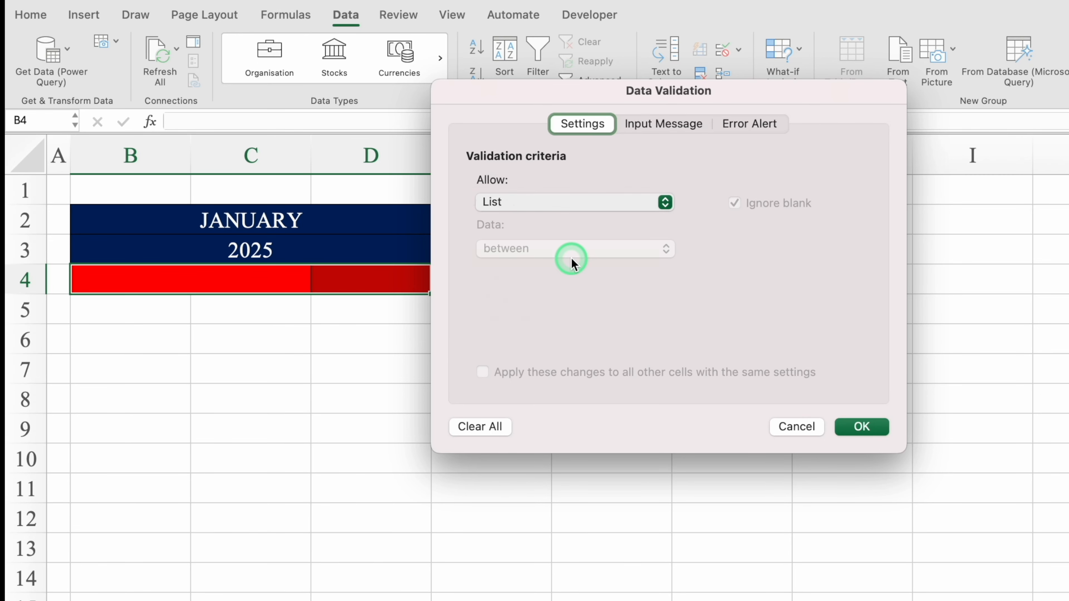
click(546, 294)
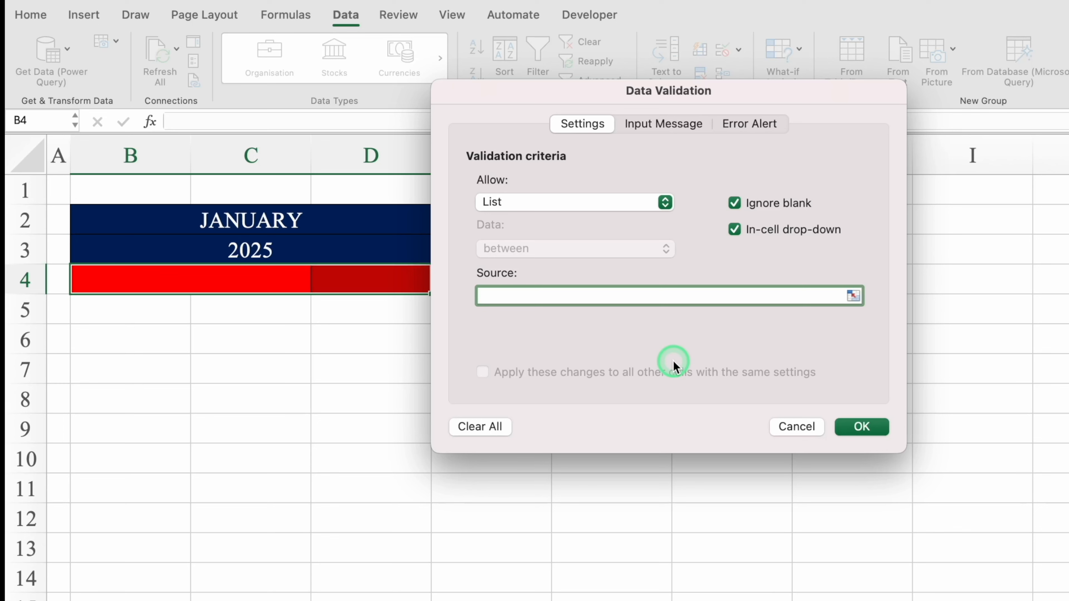
text(None,Mon,Tue,Wed,)
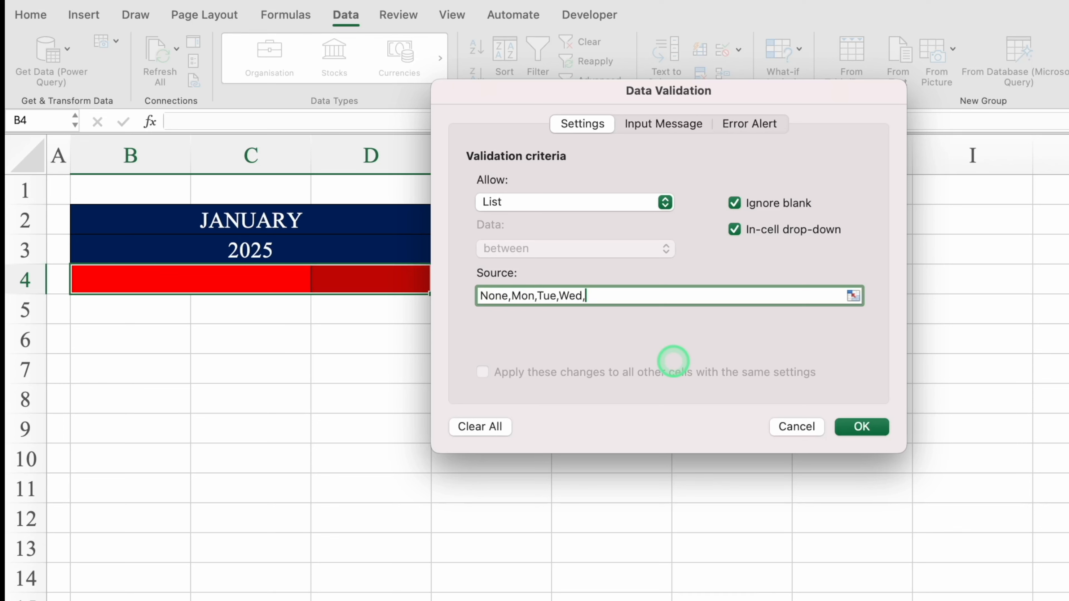
text(Thu,Fri,Sat,Sun)
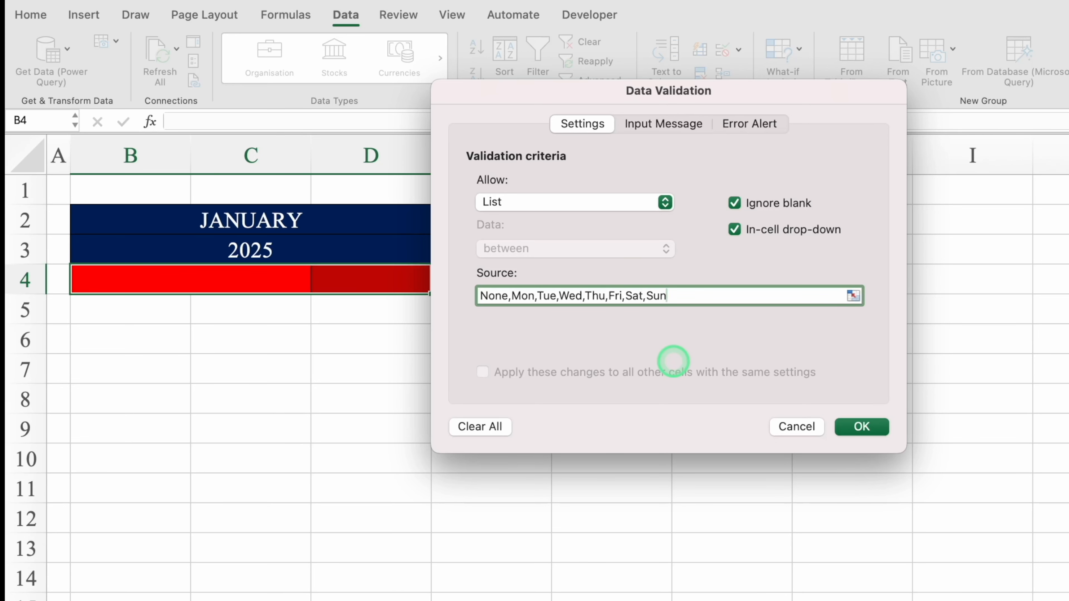
click(860, 426)
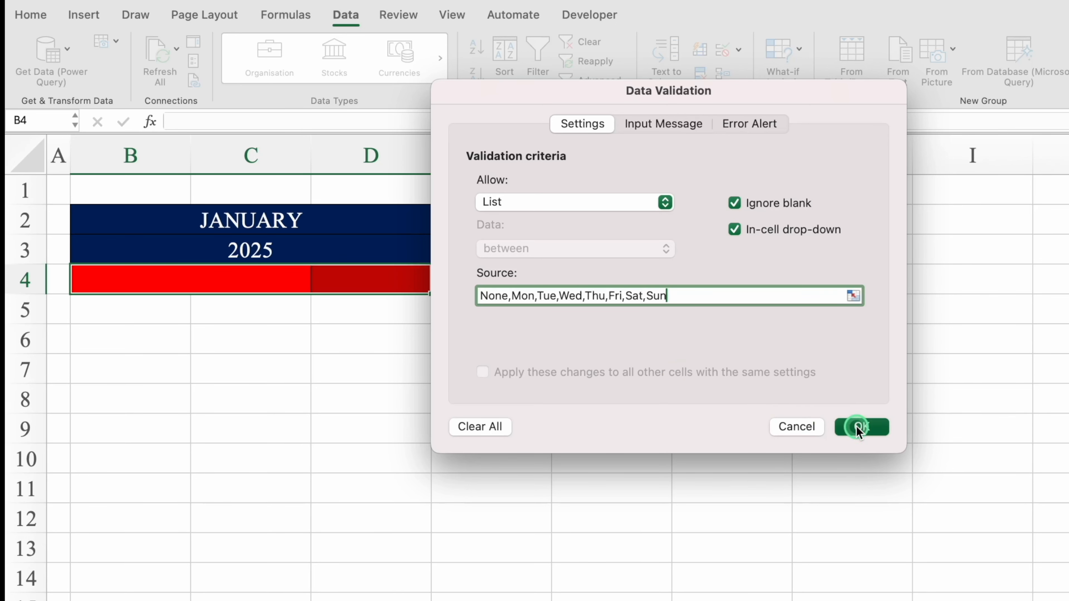
- Choose Sat in merged cell B4 and Sun in D4 from their day lists
click(319, 285)
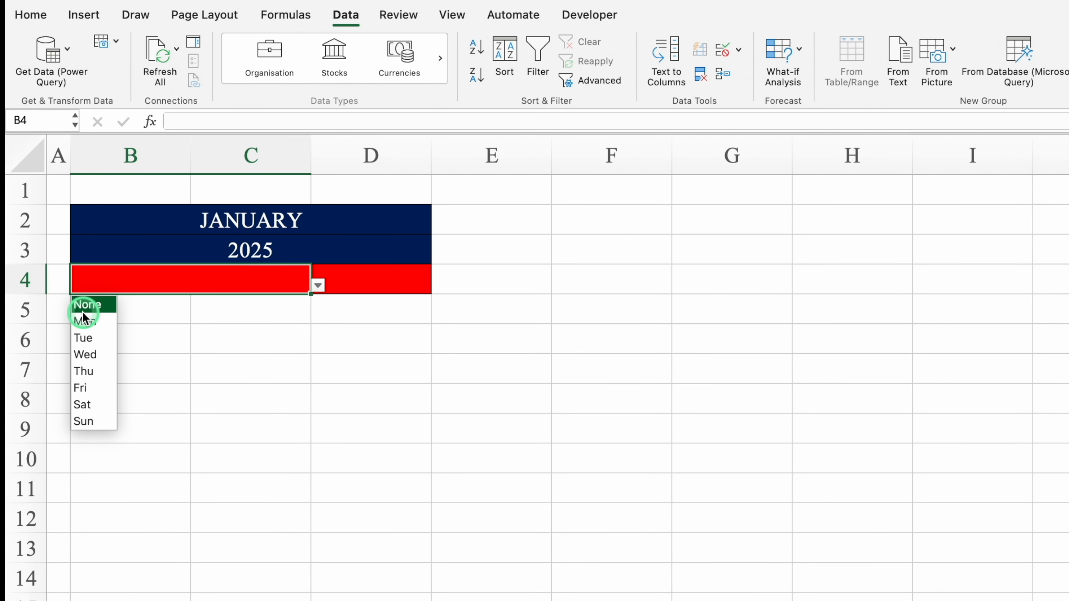
click(97, 404)
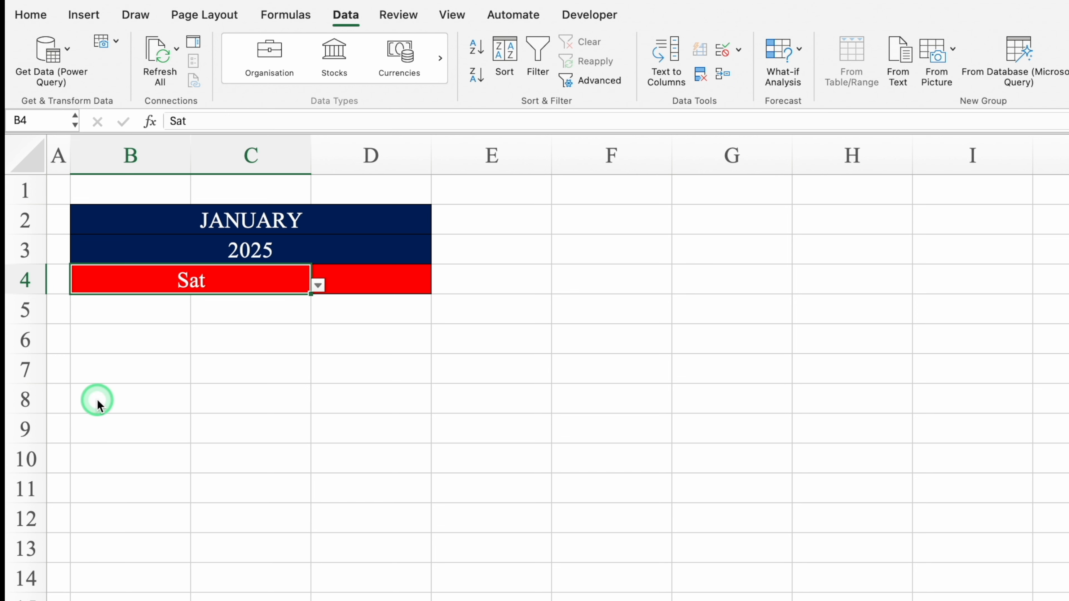
click(389, 279)
click(438, 286)
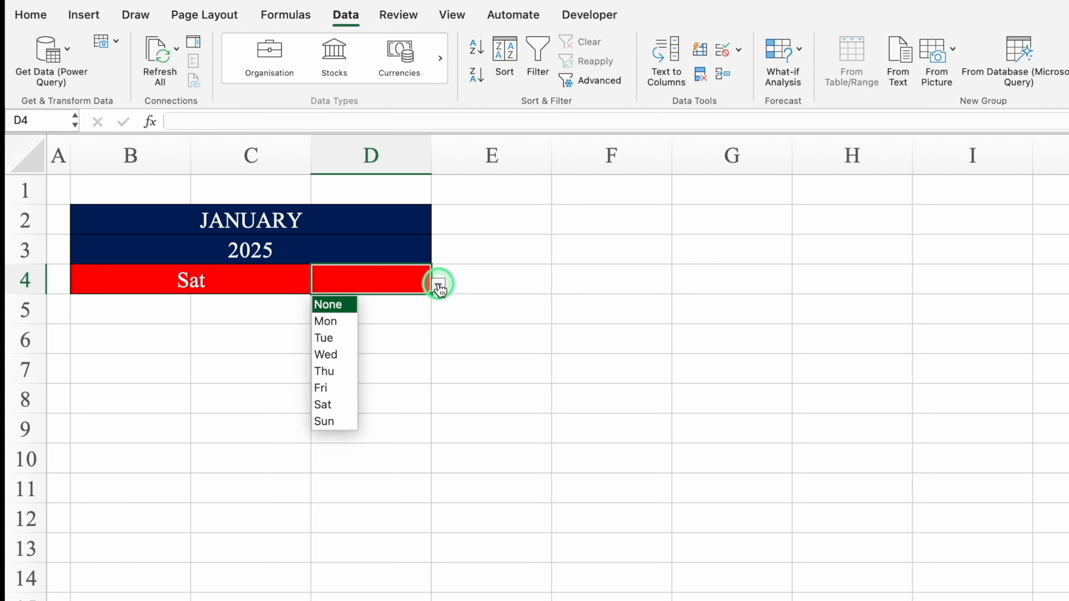
click(322, 418)
- Centre the day entries in cells B4:D4 horizontally
drag(303, 281, 322, 282)
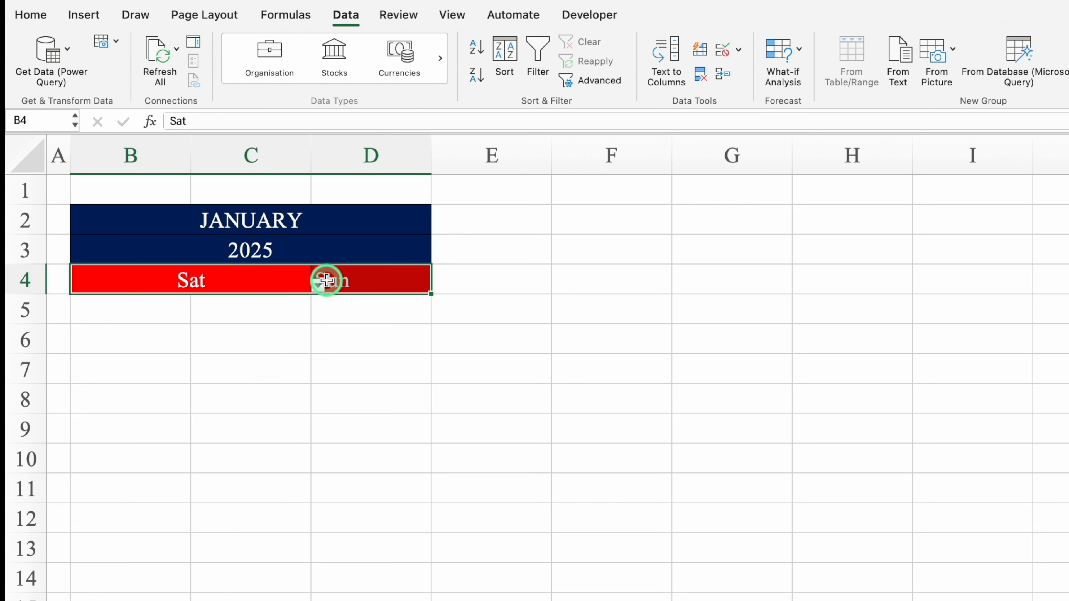
click(51, 24)
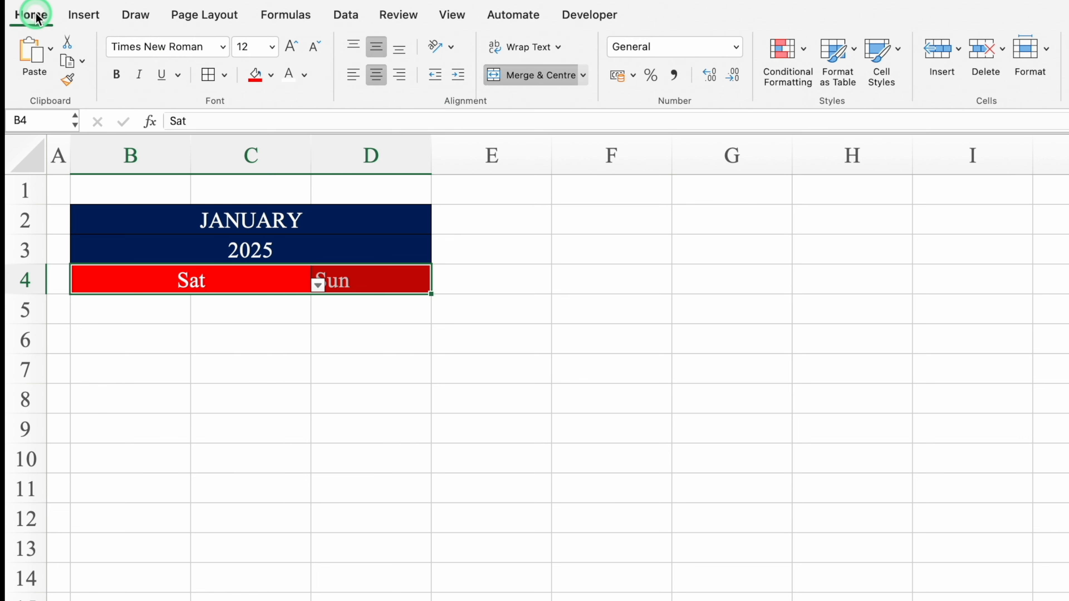
click(376, 75)
click(376, 75)
click(376, 75)
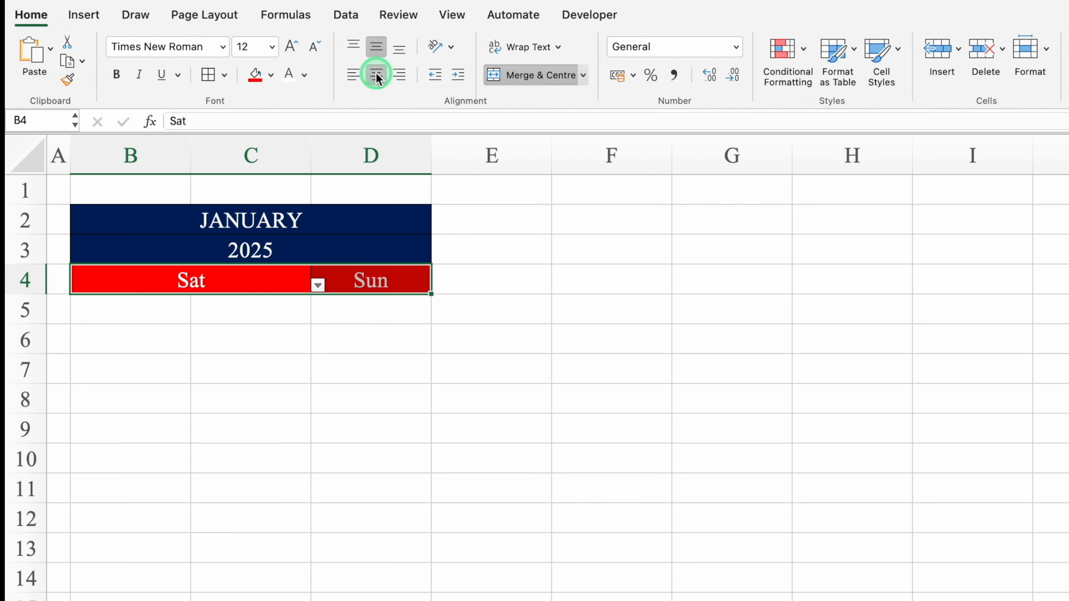
click(251, 340)
- Set the font of the header block B2:D4 to Arial Black and enlarge it to size 14
click(277, 224)
drag(276, 218, 277, 272)
click(223, 47)
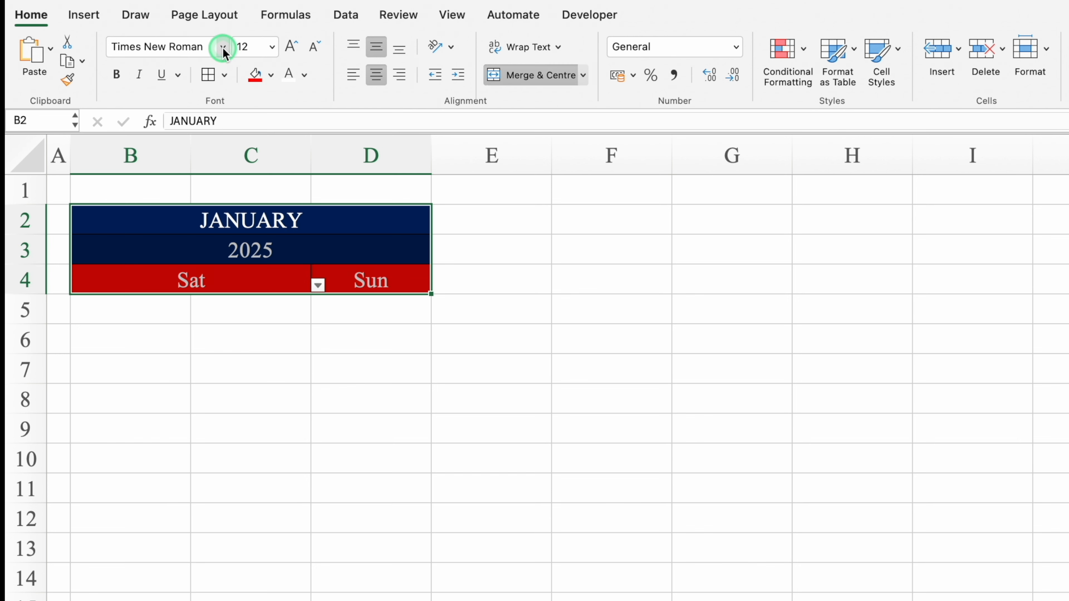
click(261, 200)
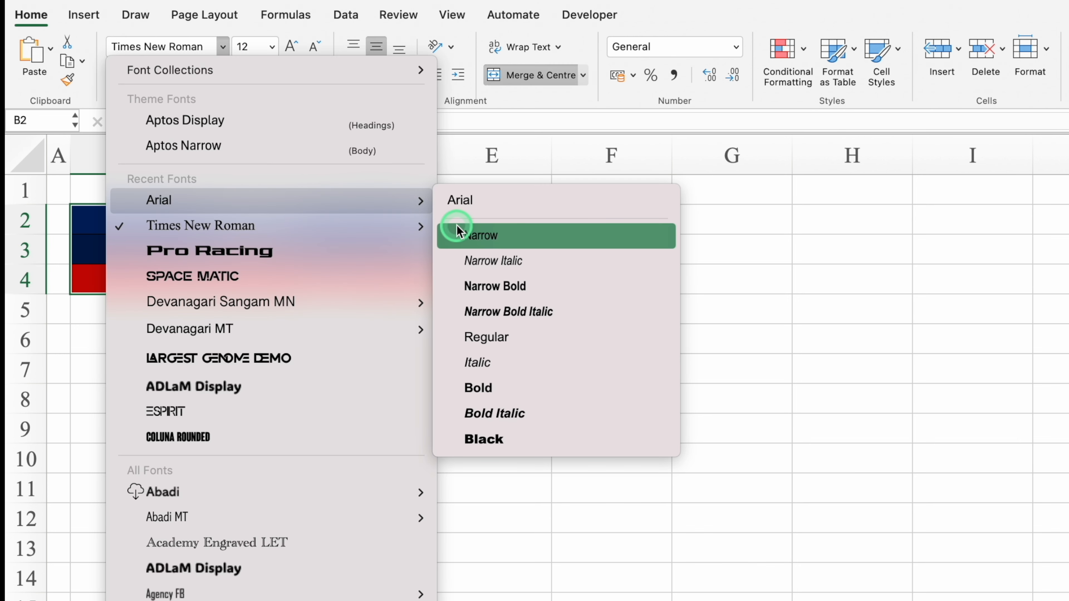
click(531, 438)
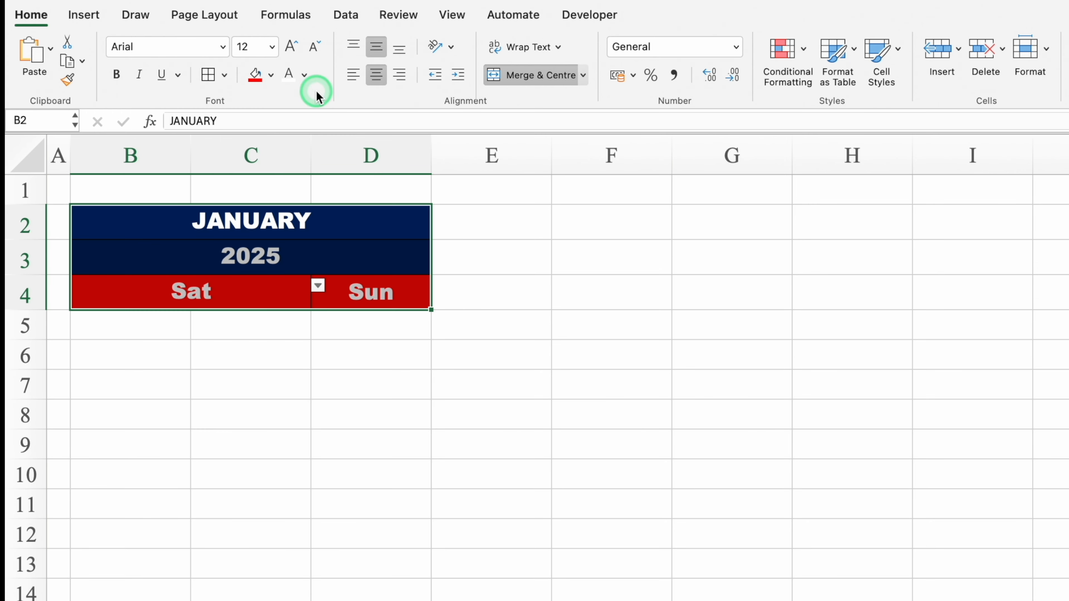
click(290, 46)
click(463, 393)
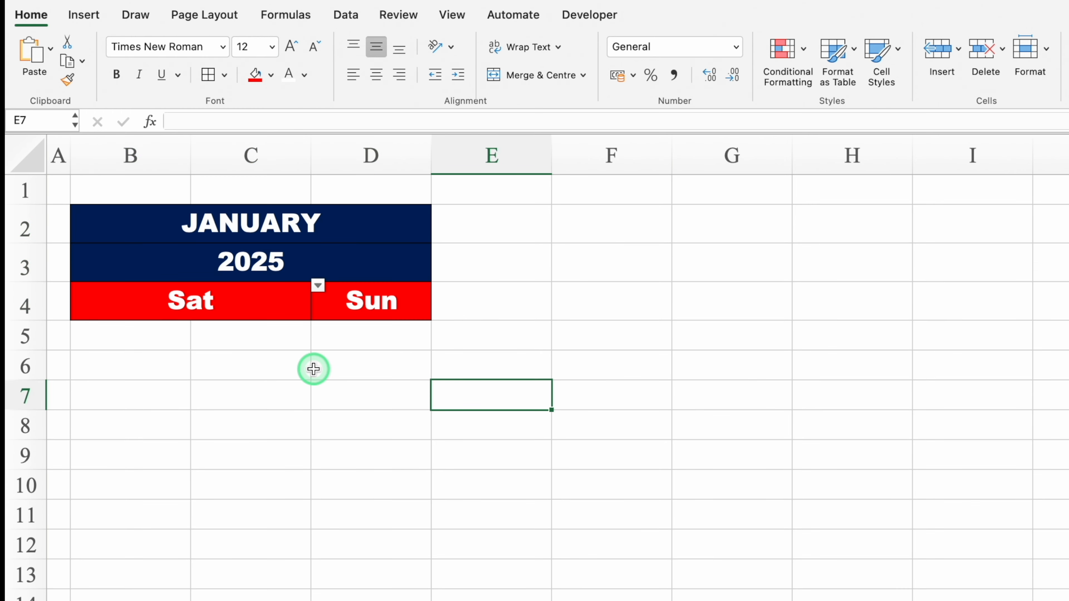
- Choose None from the day lists in both merged cell B4 and cell D4
click(253, 303)
click(318, 311)
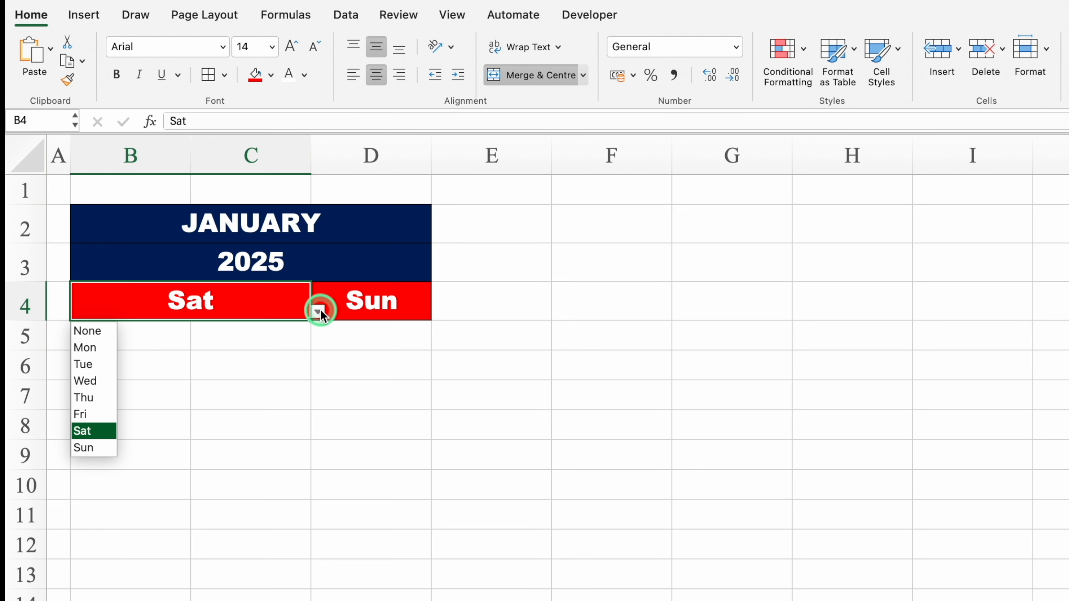
click(105, 332)
click(380, 304)
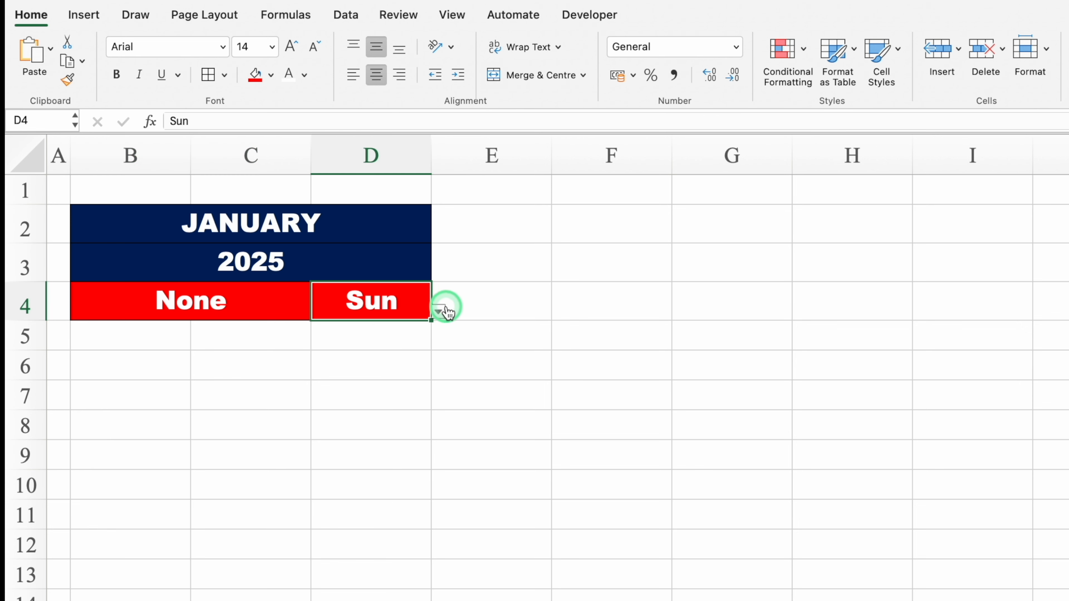
click(440, 312)
click(330, 330)
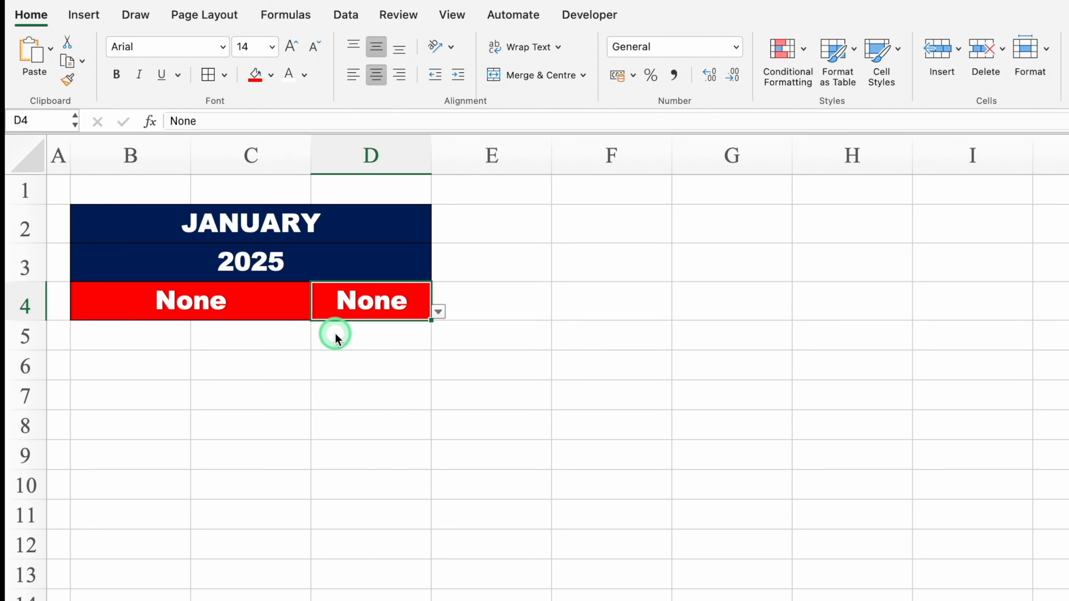
- Start an equal-to conditional formatting rule for the whole sheet, matching cells with the value None
click(25, 155)
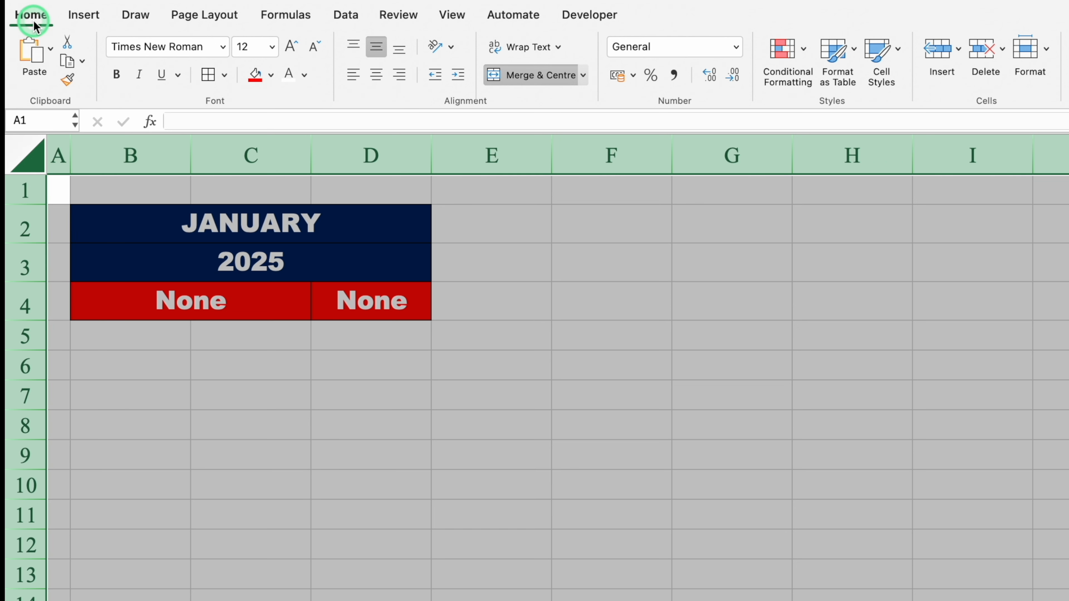
click(783, 51)
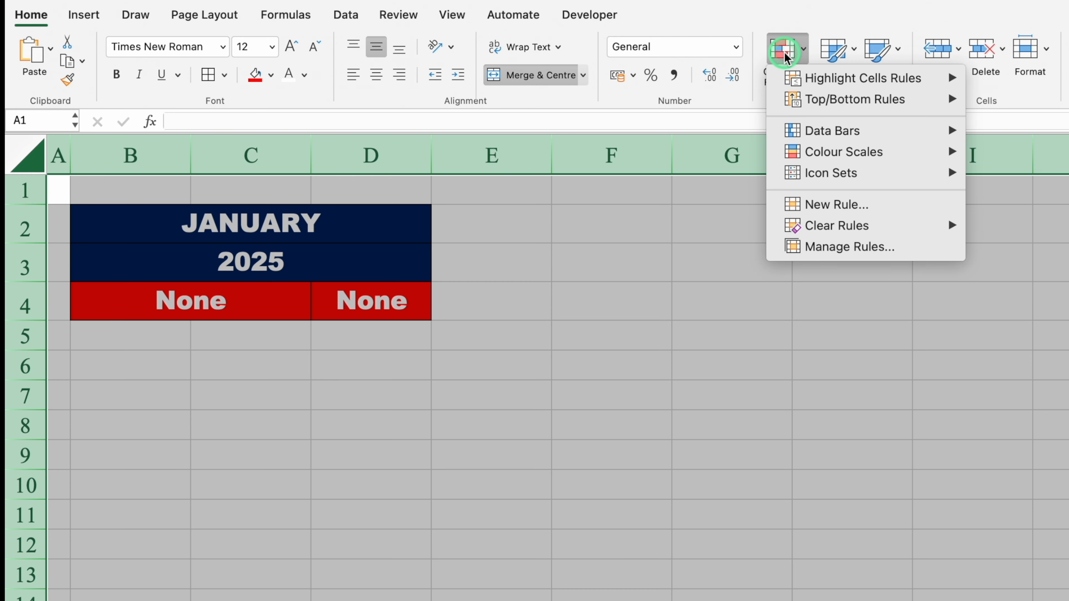
mouse_move(869, 77)
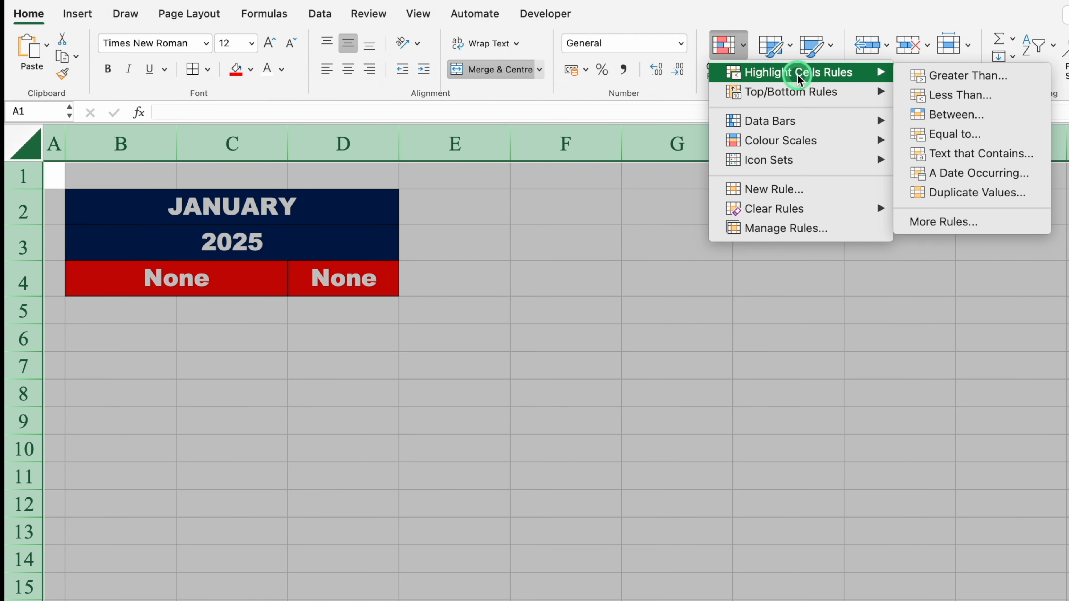
click(960, 136)
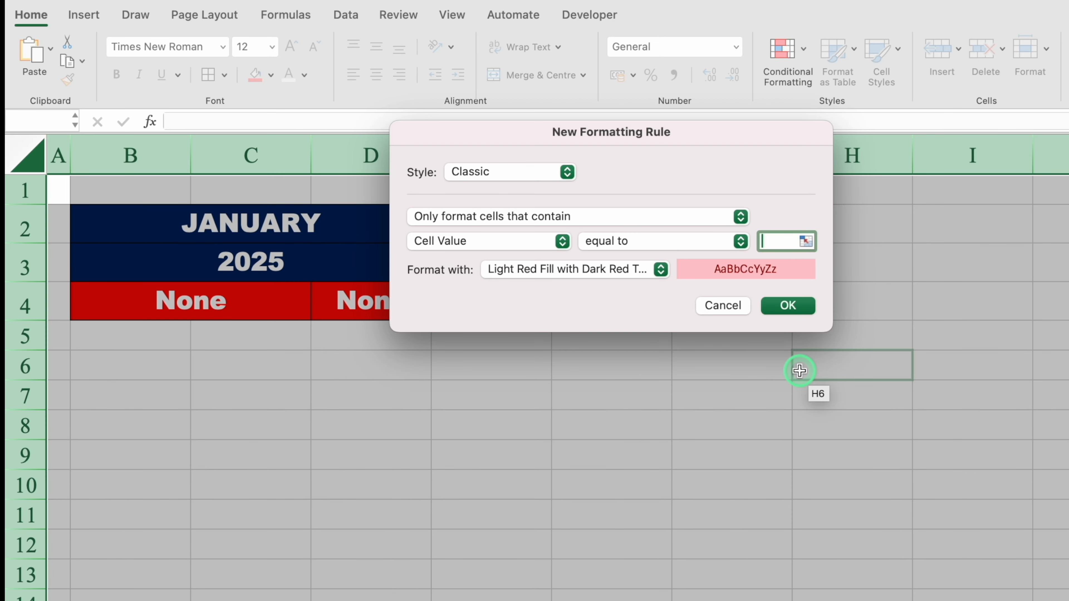
text(None)
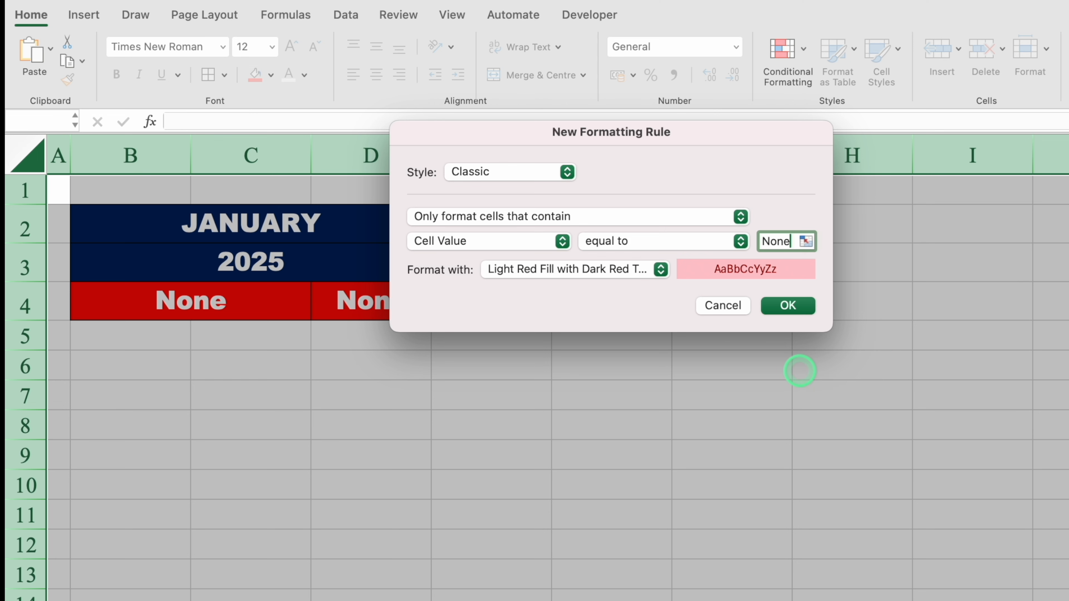
- Give the None rule a custom format with dark blue fill and matching dark blue font, and apply the rule
click(661, 270)
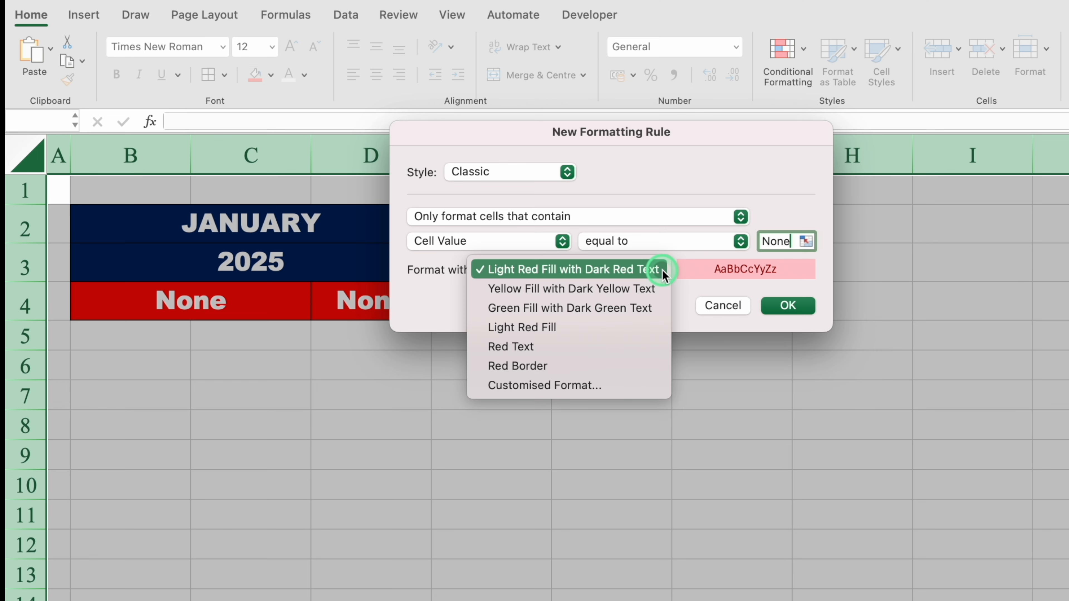
click(564, 386)
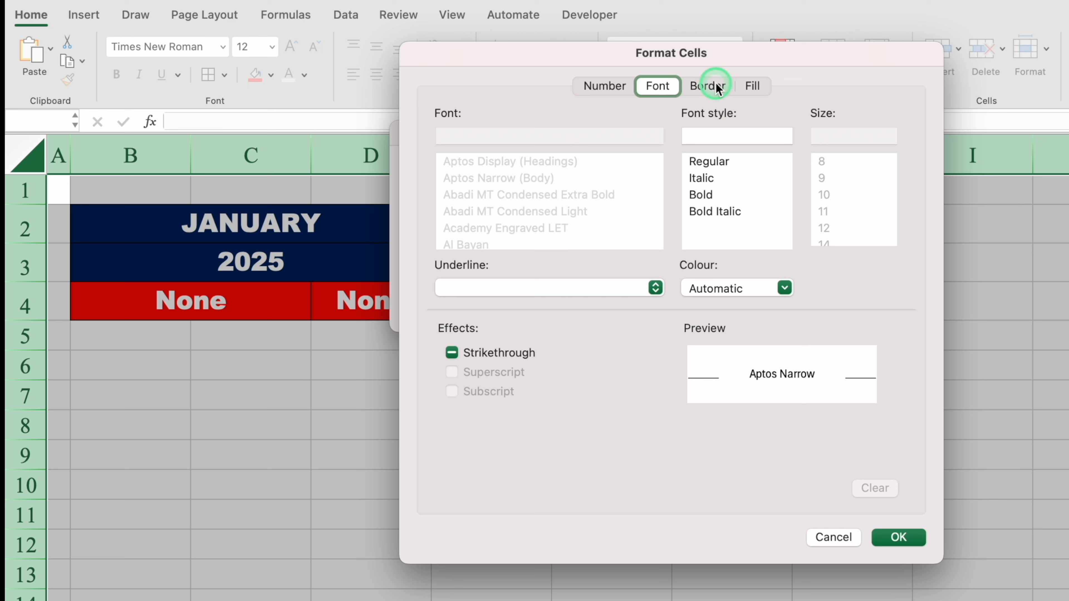
click(754, 87)
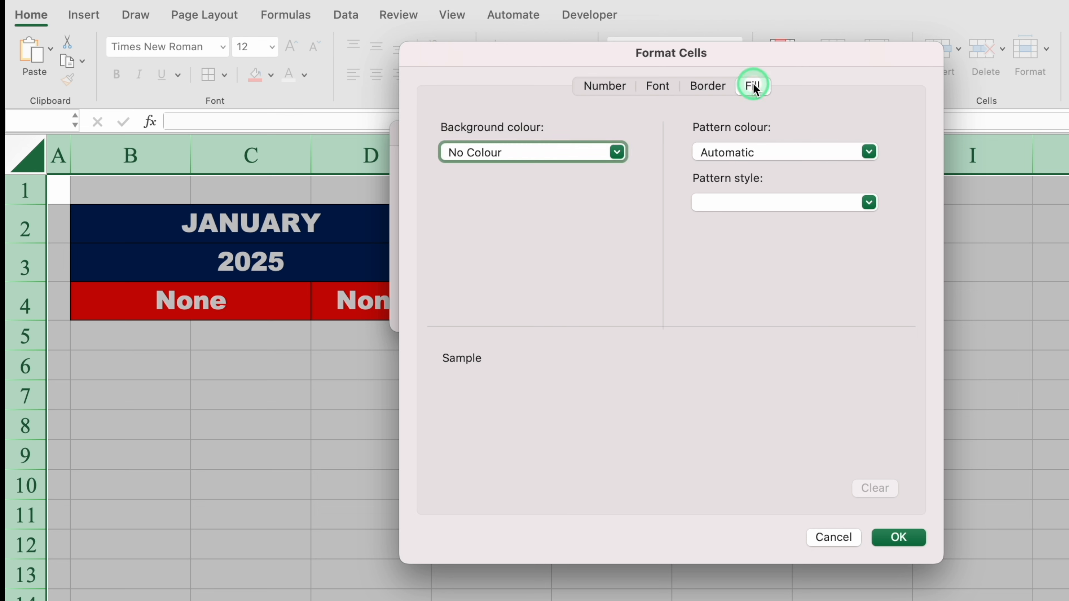
click(617, 152)
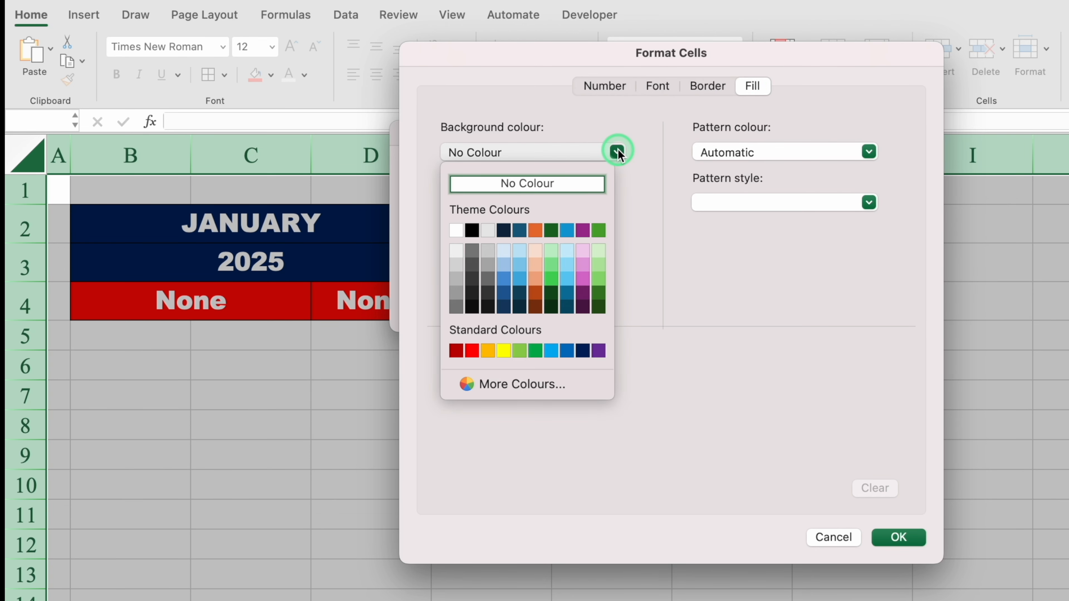
click(582, 351)
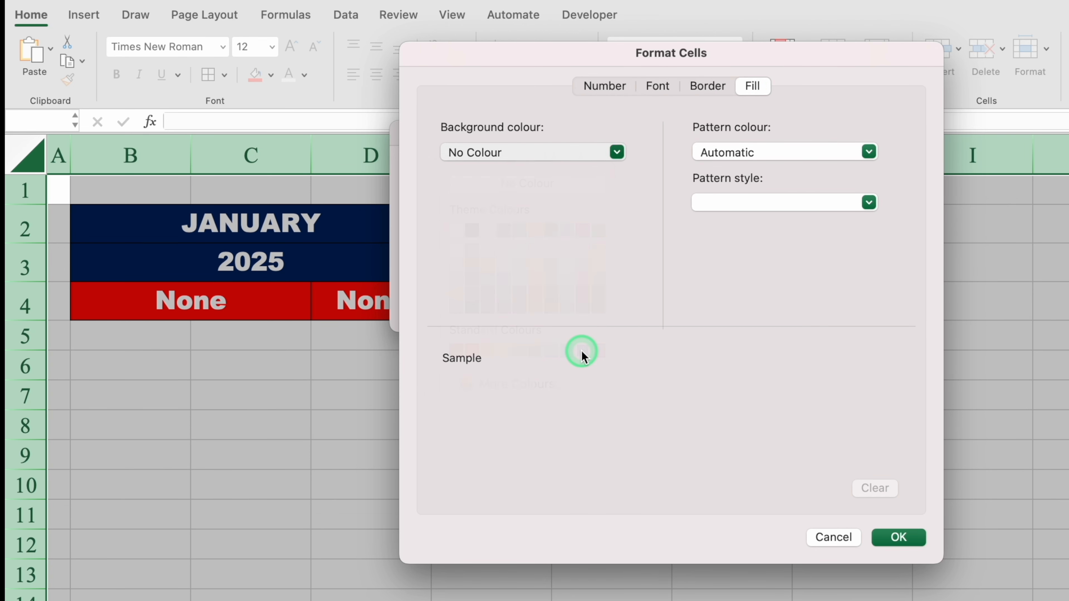
click(658, 87)
click(784, 288)
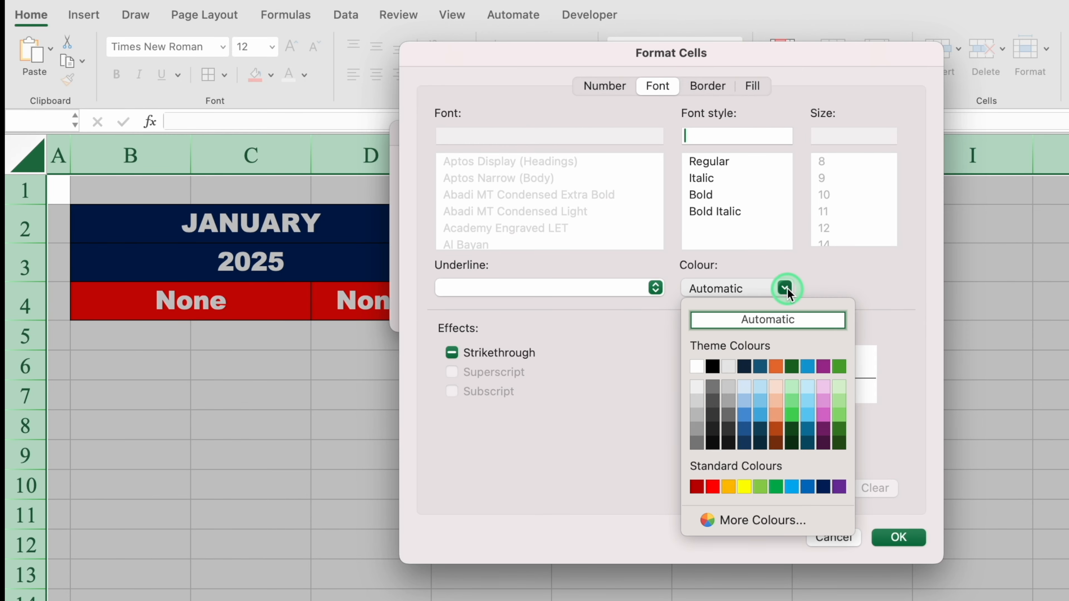
click(823, 487)
click(900, 538)
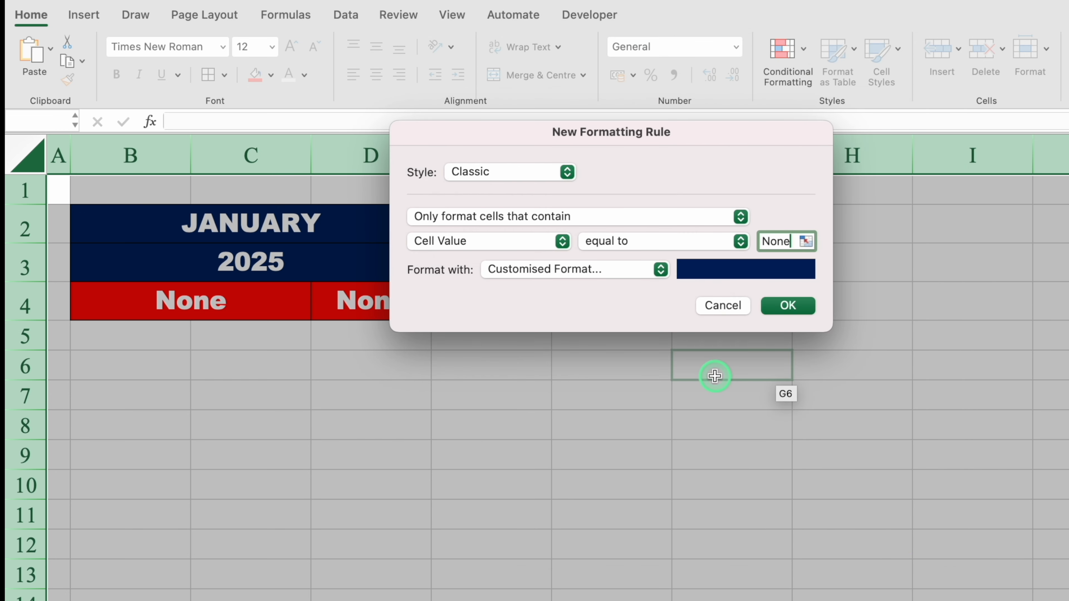
click(791, 307)
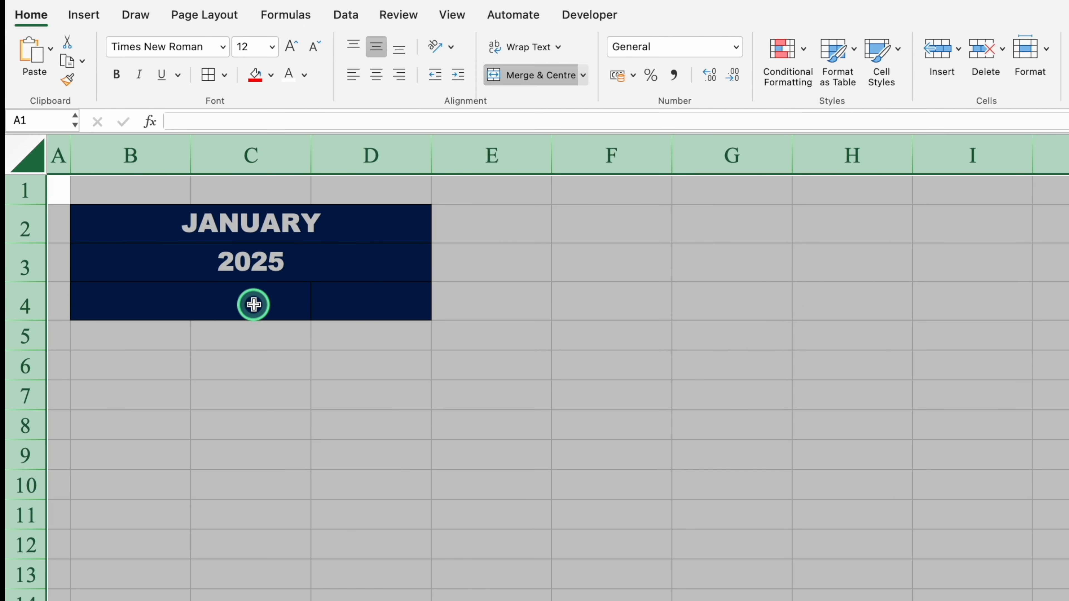
- Choose Sat as the first weekend day in merged cell B4 and Sun as the second in D4
click(253, 304)
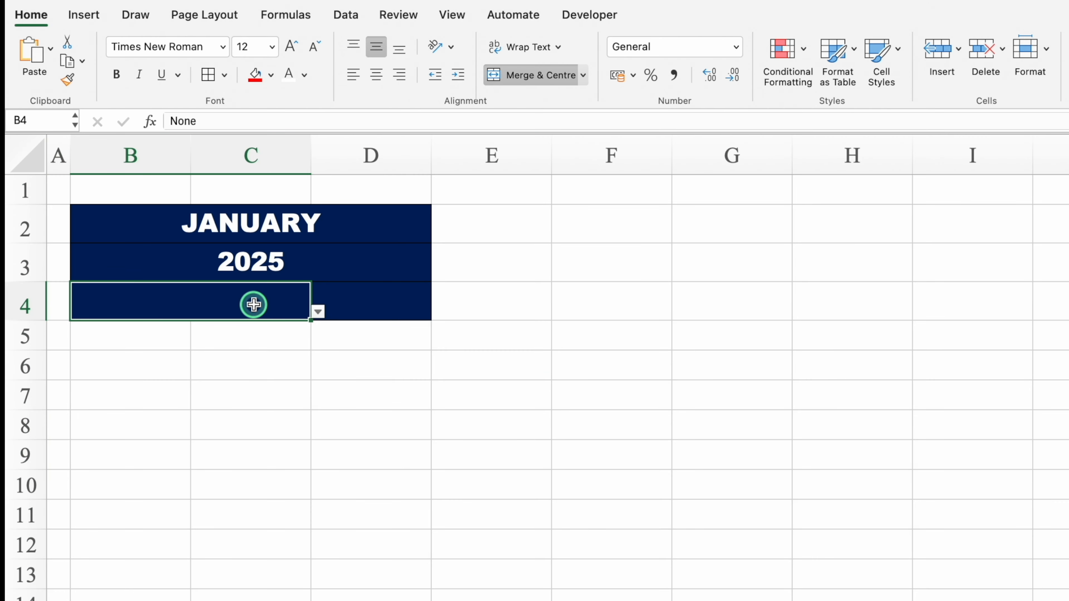
click(317, 311)
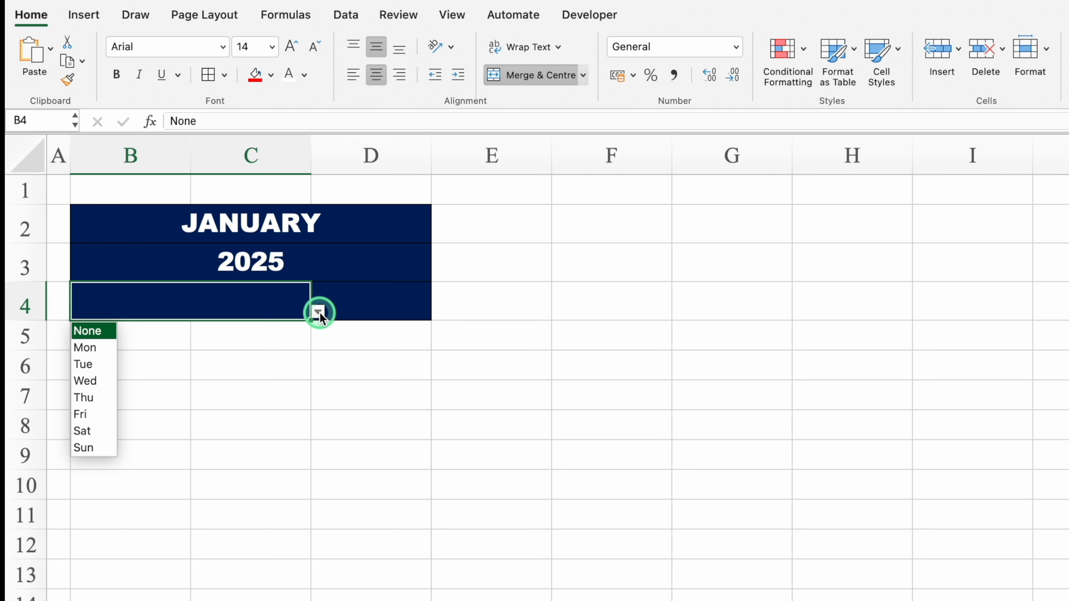
click(90, 430)
click(358, 308)
click(437, 312)
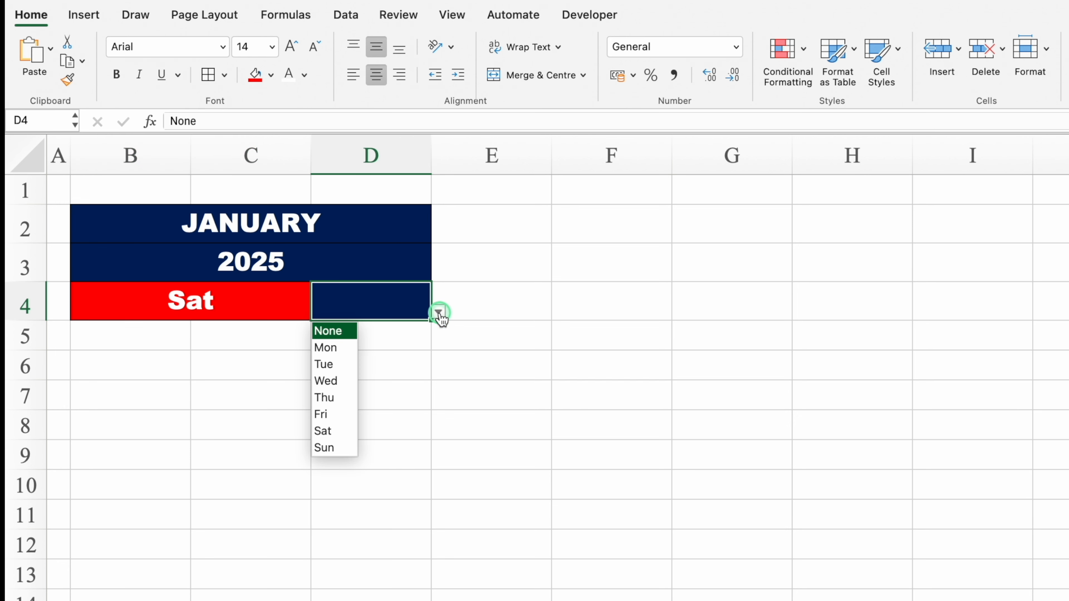
click(345, 446)
- Merge and centre cells E2:F4 and enter the label Holidays
click(436, 229)
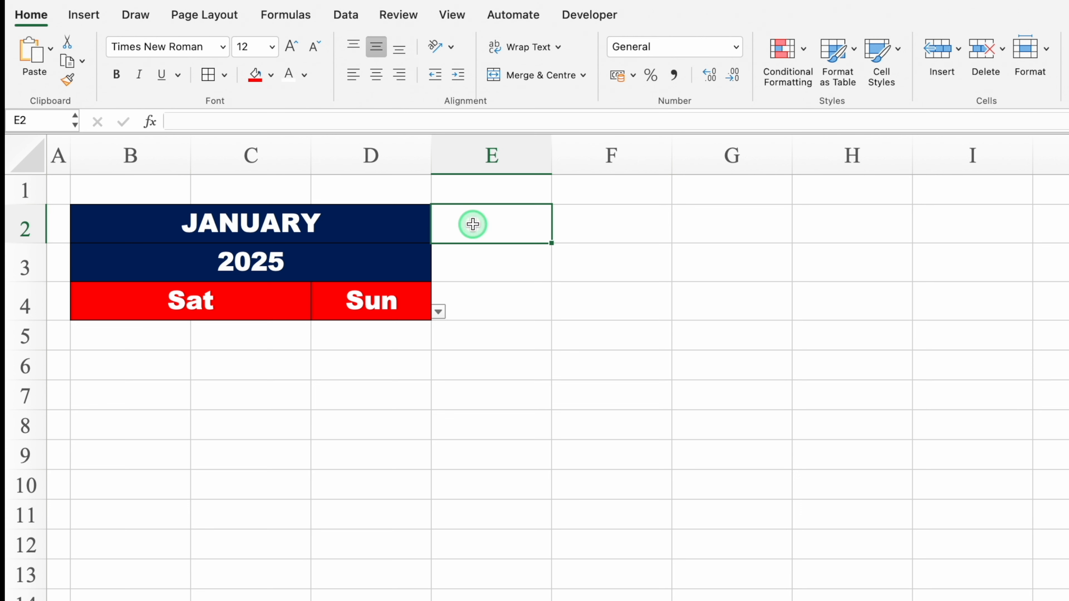
drag(473, 224, 563, 302)
click(534, 75)
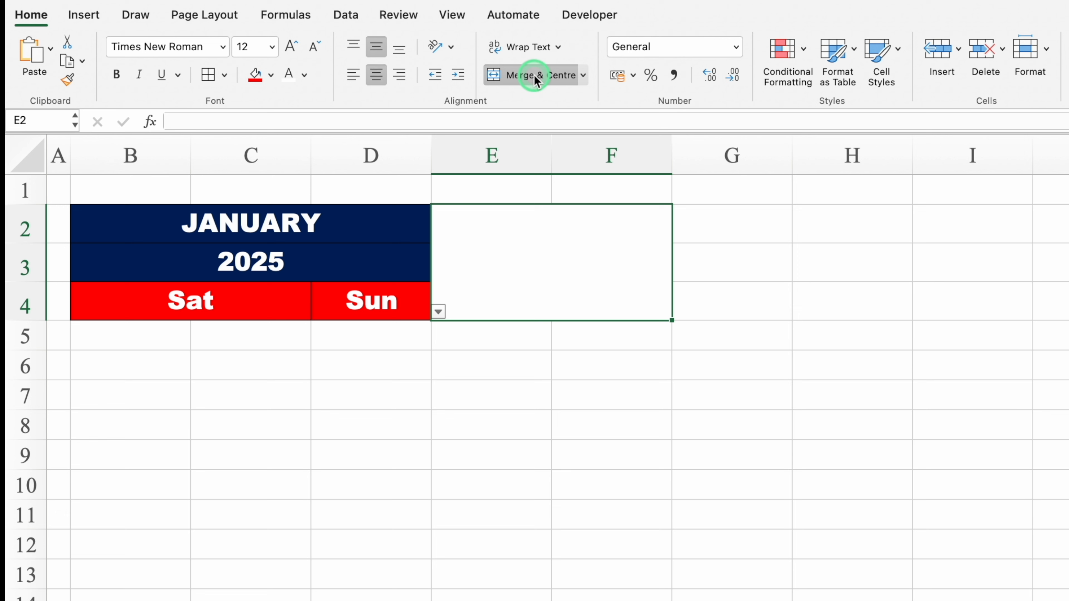
text(Holidays)
key(Return)
- Fill the Holidays cell with orange-gold and set its text to Arial Black at size 18
click(271, 75)
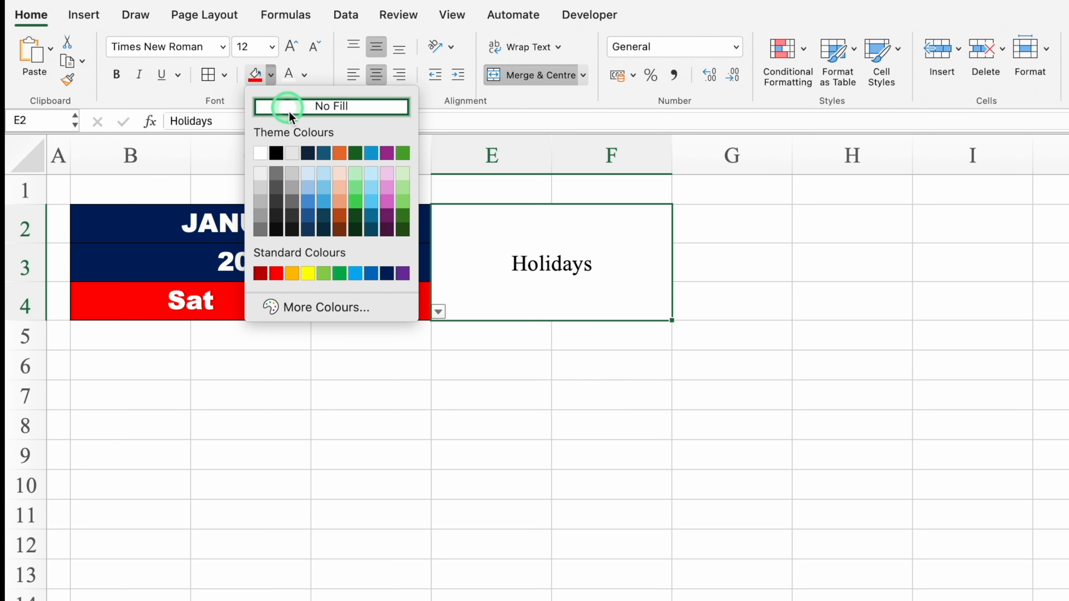
click(295, 270)
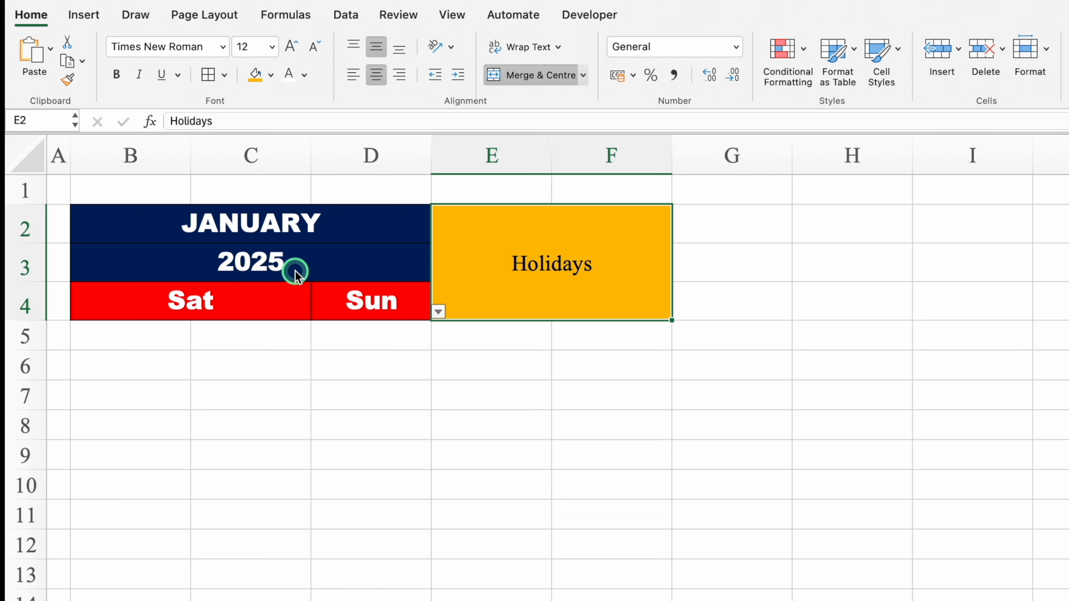
click(221, 50)
mouse_move(263, 203)
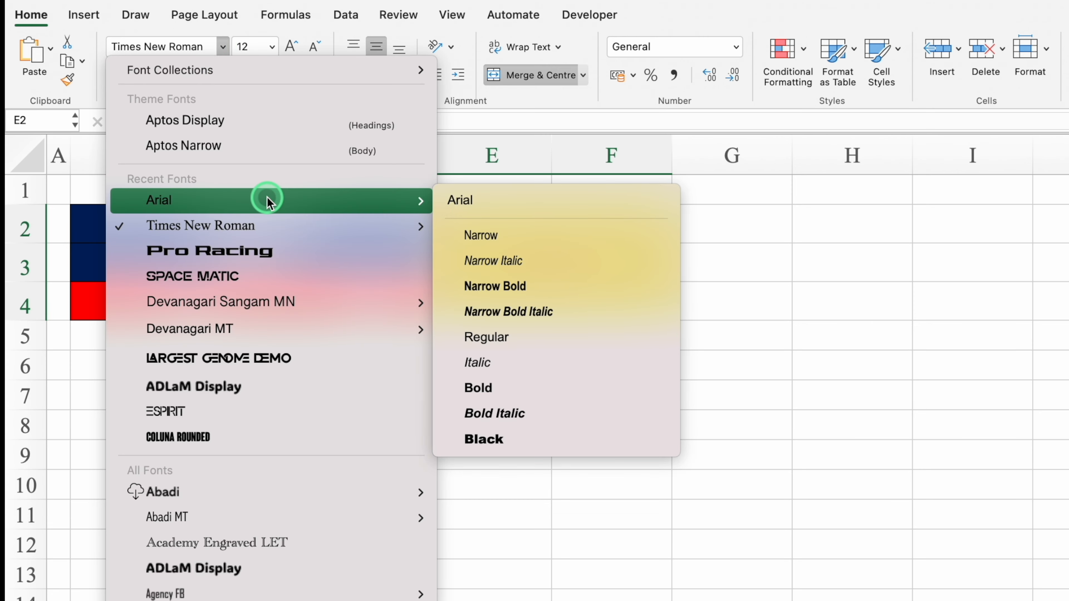
click(526, 438)
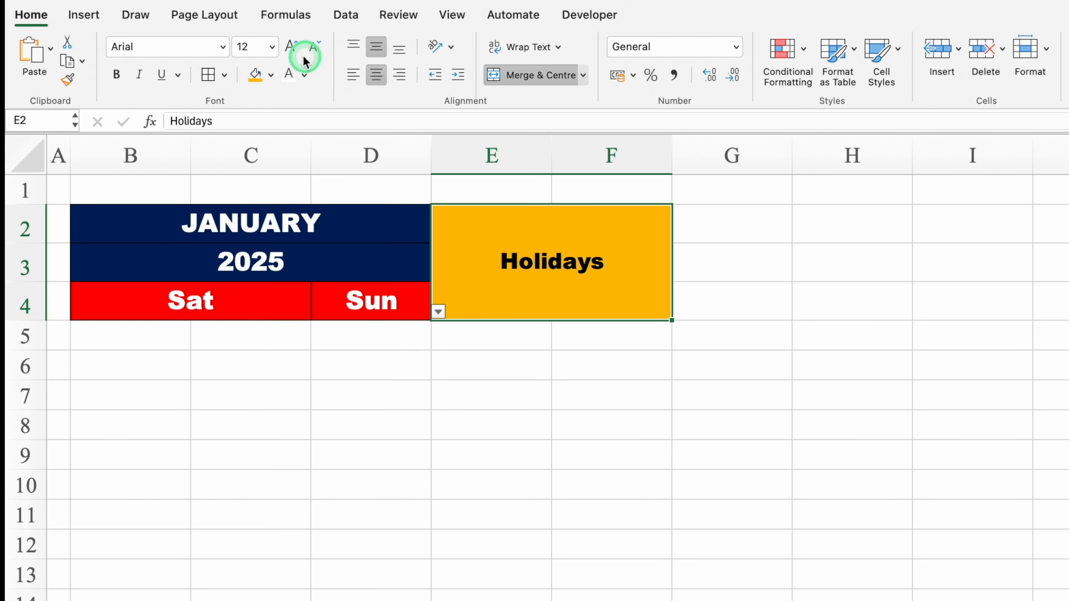
click(291, 47)
click(292, 47)
click(291, 47)
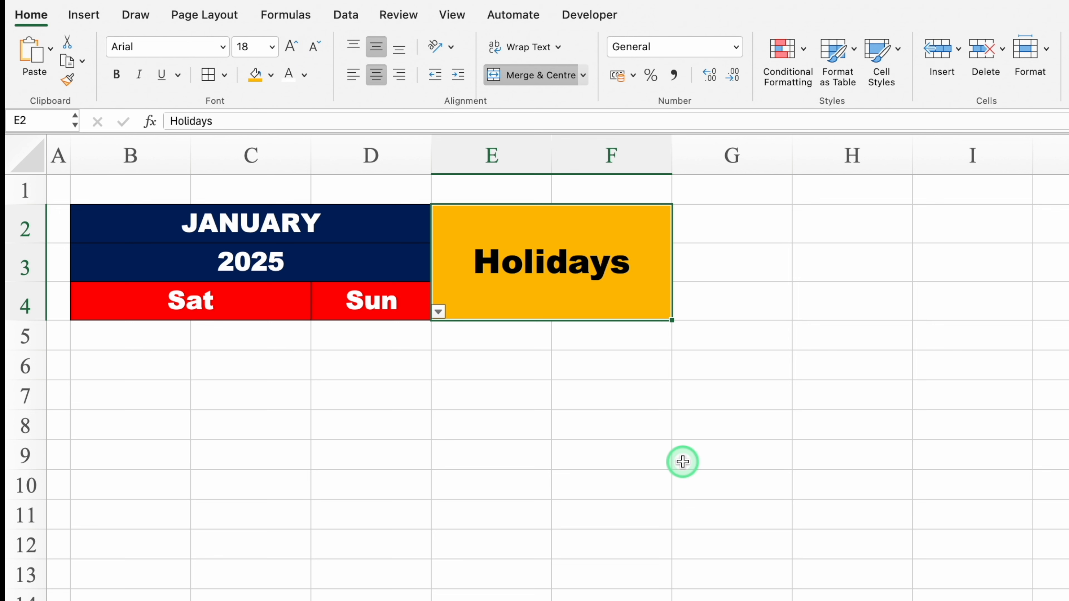
- Merge cells B5:B6 with a blue fill and extend this merged format across to column F
click(163, 336)
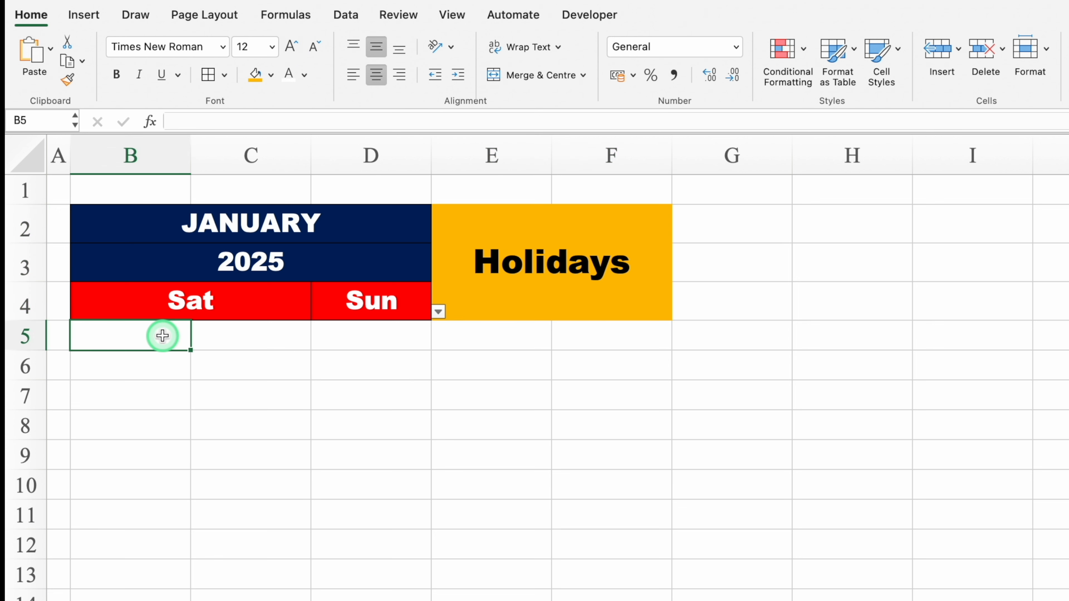
drag(162, 335, 167, 355)
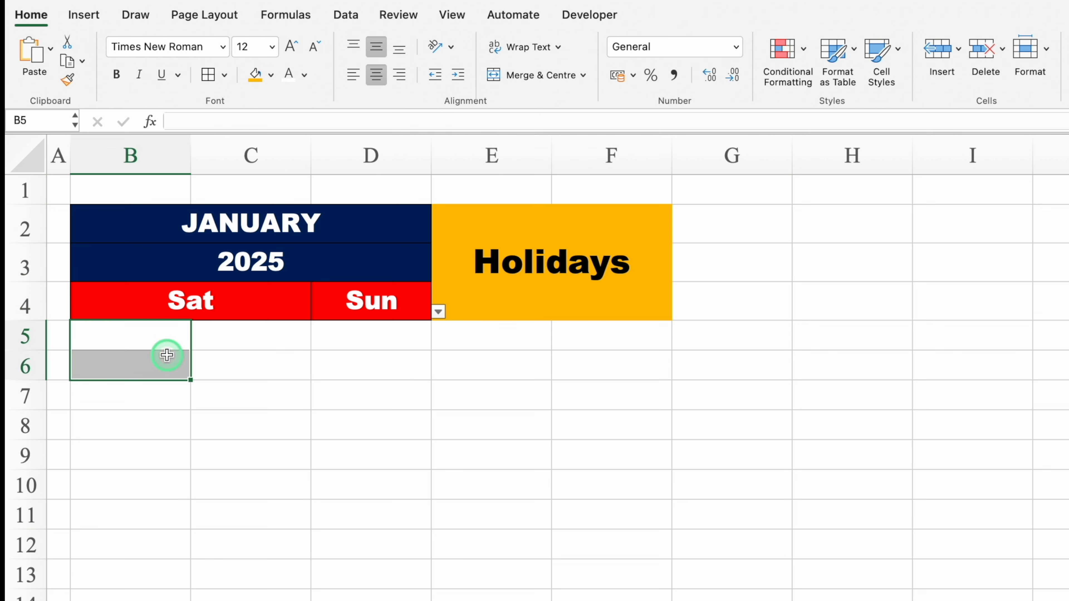
click(507, 75)
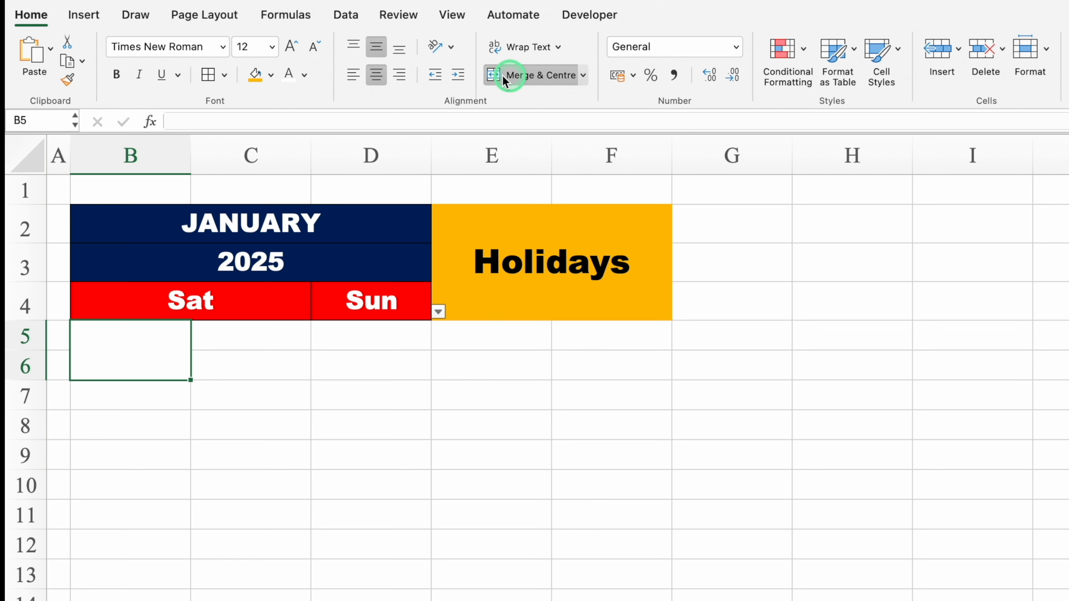
click(273, 77)
click(359, 272)
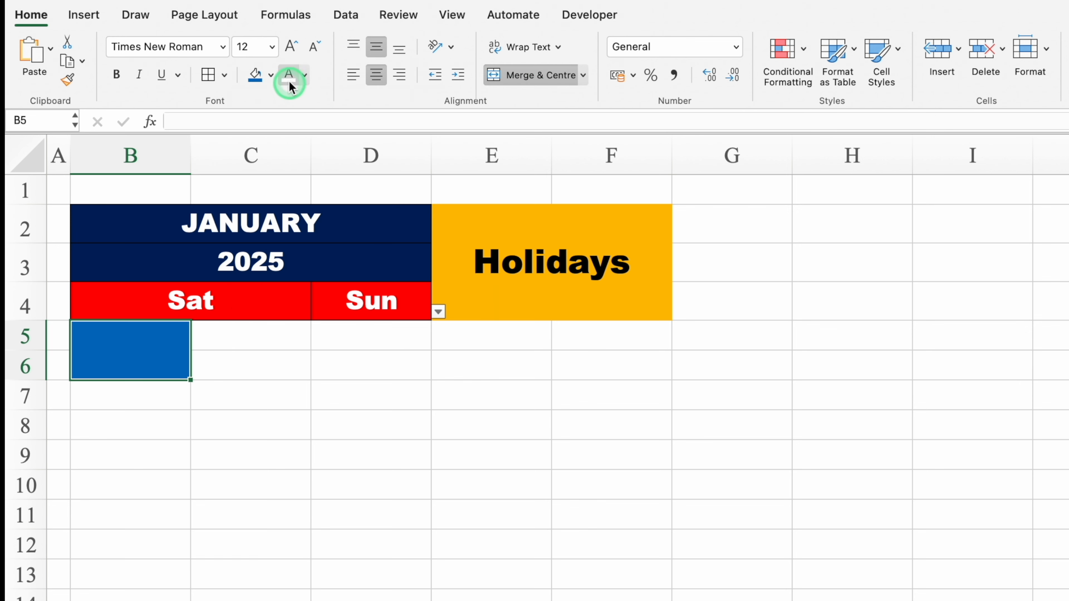
drag(190, 380, 631, 386)
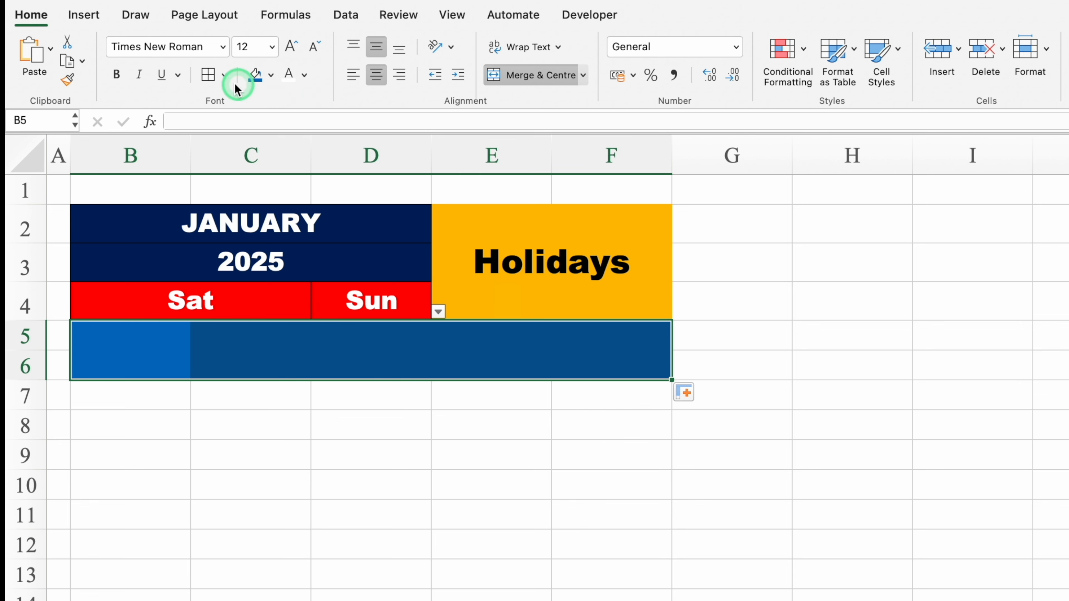
- Add borders to the blue heading cells B5:F6 and to the Holidays cell
click(210, 75)
click(530, 241)
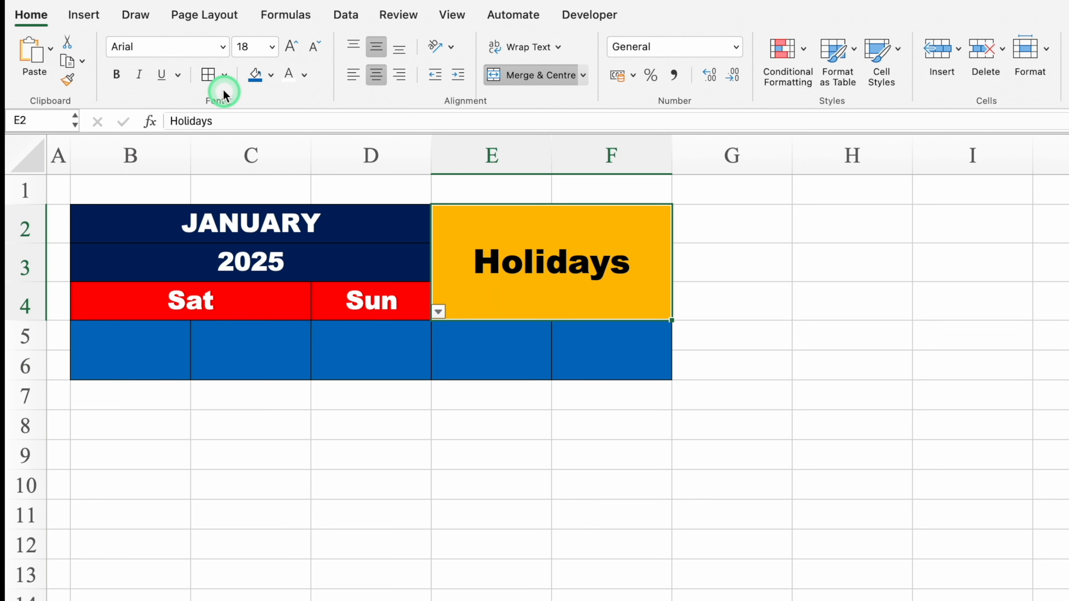
click(208, 74)
- Enter the headings Sl. No., Emp. Code and Employee Name in cells B5, C5 and D5
click(166, 350)
text(Sl.)
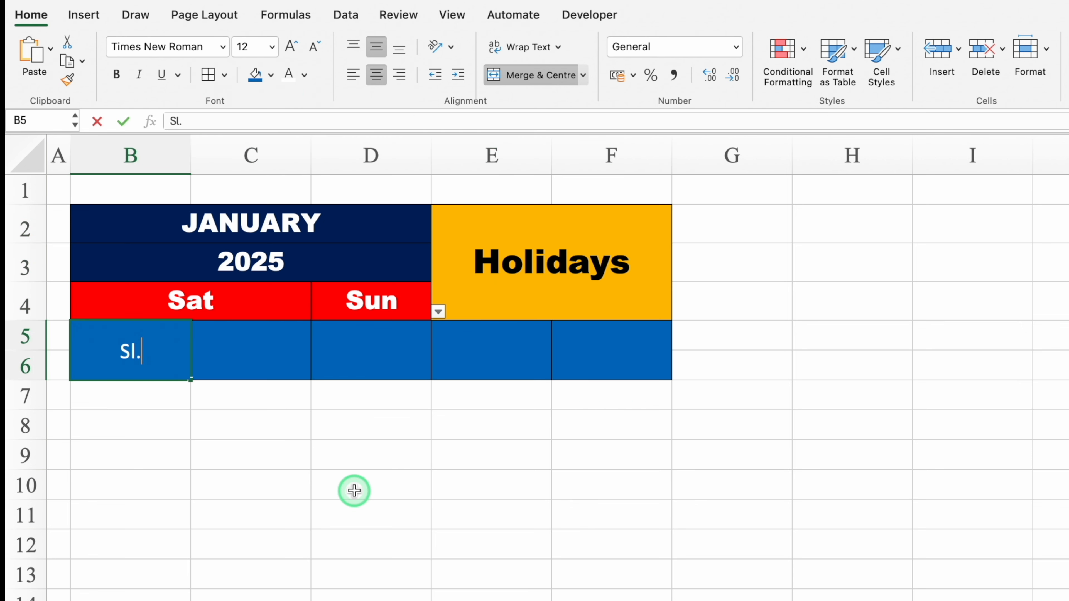
text( No.)
key(Tab)
text(Emp. Code)
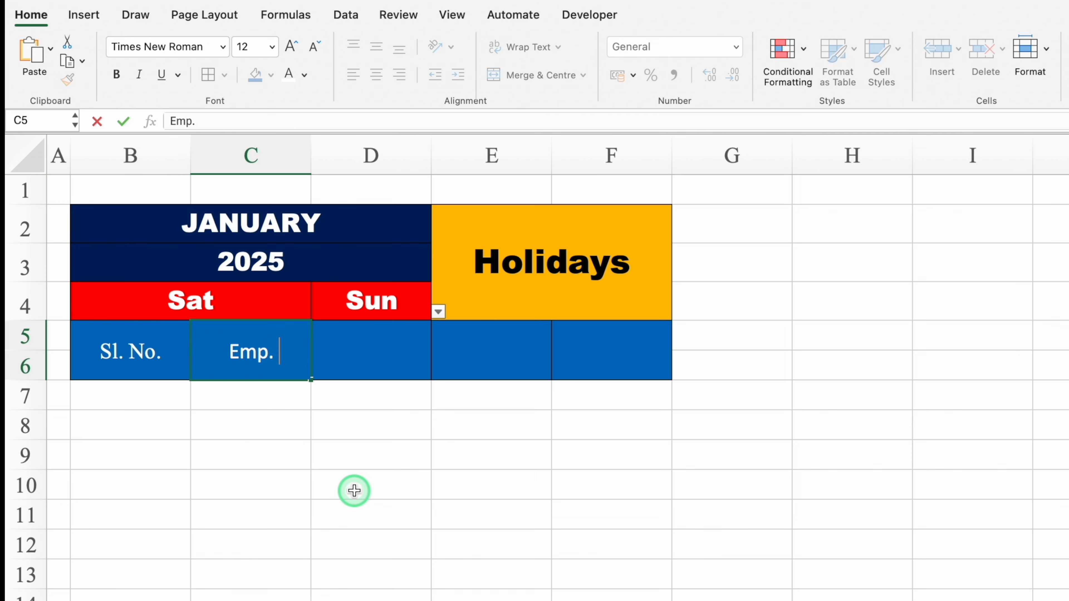
key(Tab)
text(Employee Name)
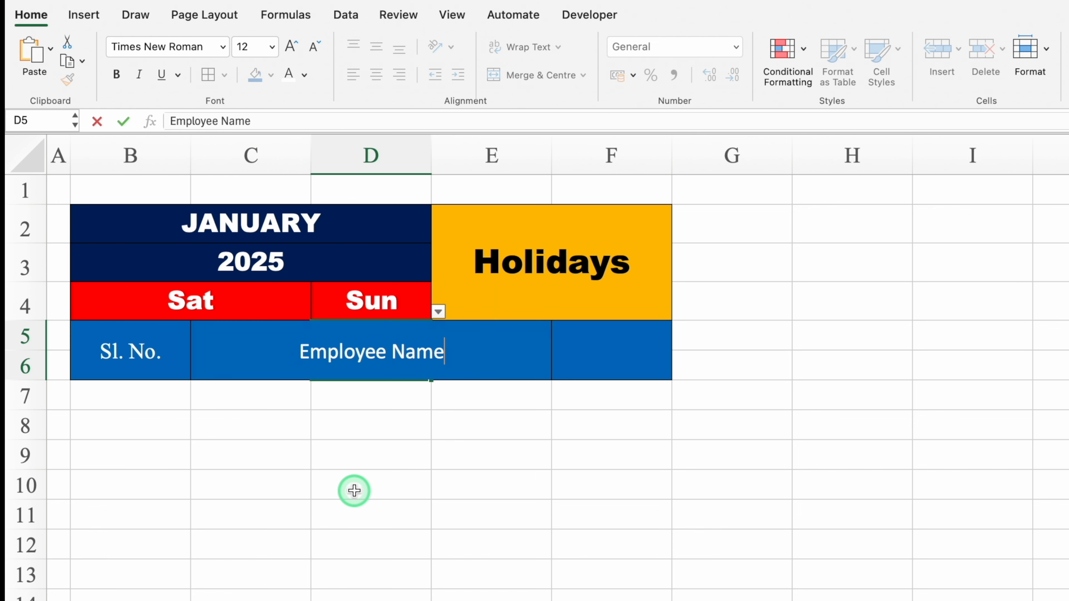
key(Tab)
- Widen column D to fit its heading, and enter the headings Designation and Department in E5 and F5
drag(432, 153, 516, 167)
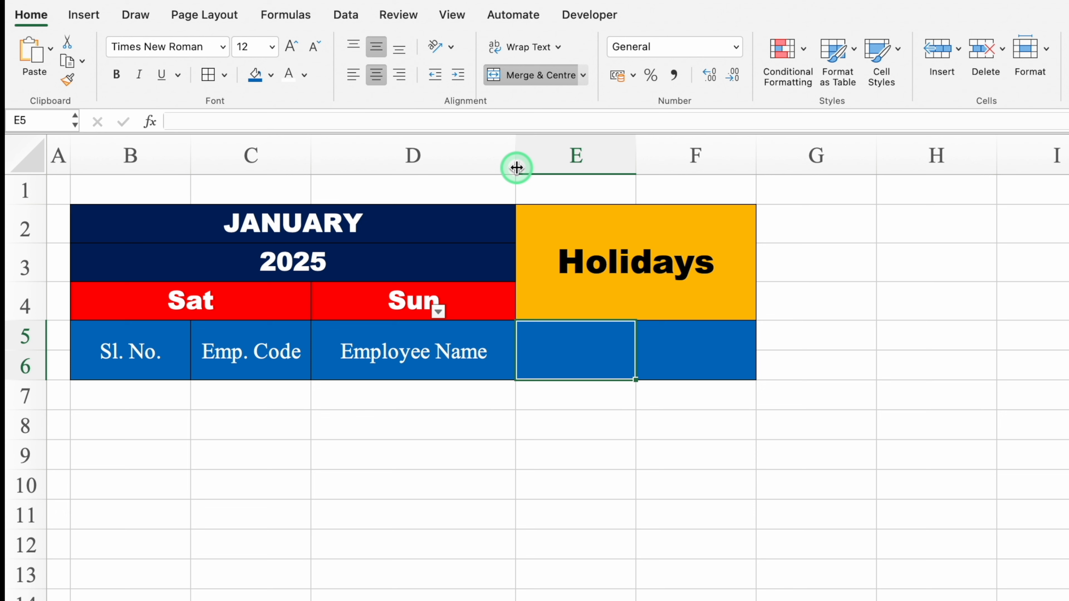
text(Designation)
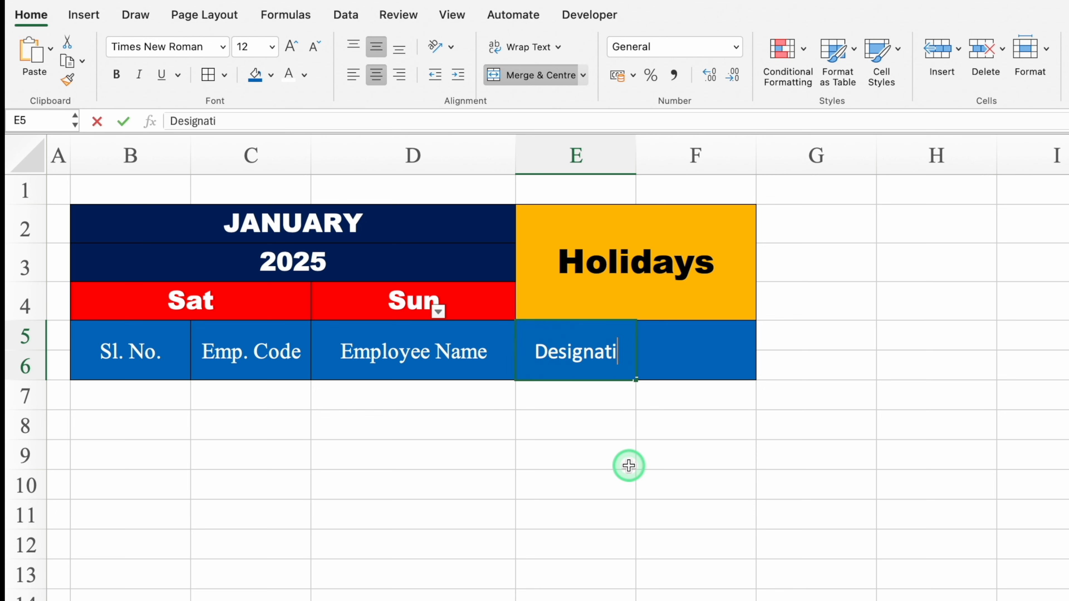
key(Tab)
text(Department)
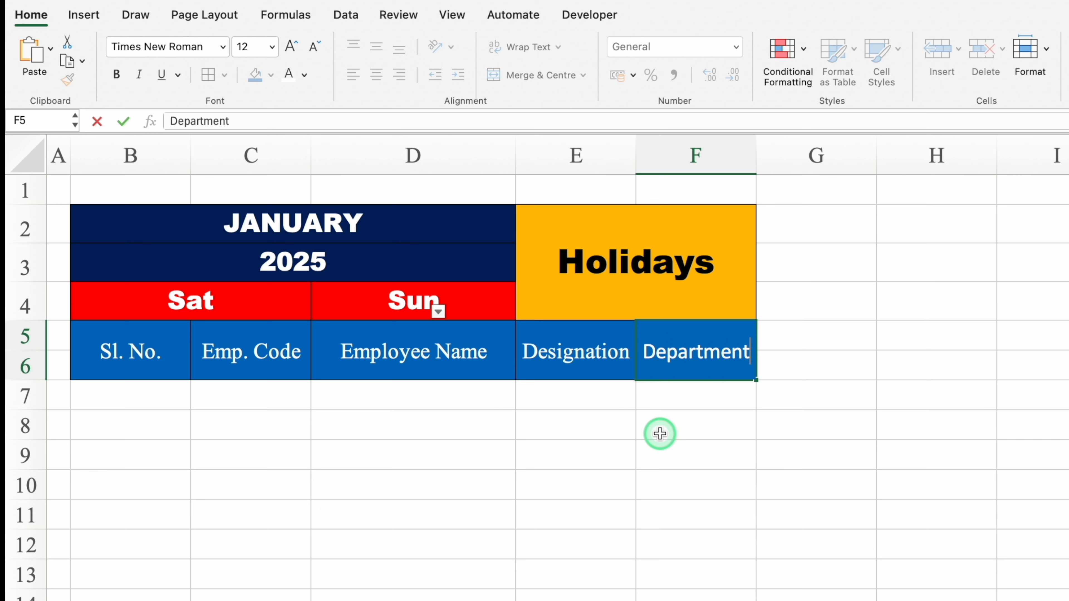
key(Return)
- Number the rows under Sl. No. from 1 to 10 in B7:B16, clearing the extra 11 in B17
text(1)
key(Return)
text(2)
key(Return)
drag(168, 398, 188, 600)
click(176, 600)
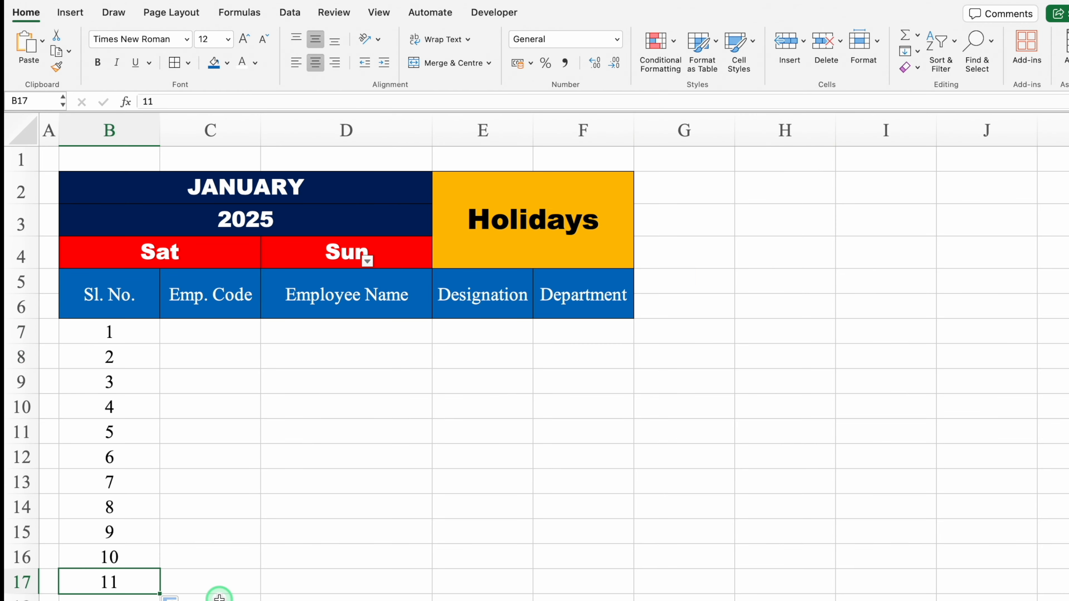
- Enter EM101 in C7 and fill the employee codes down to EM110 in C16
click(223, 334)
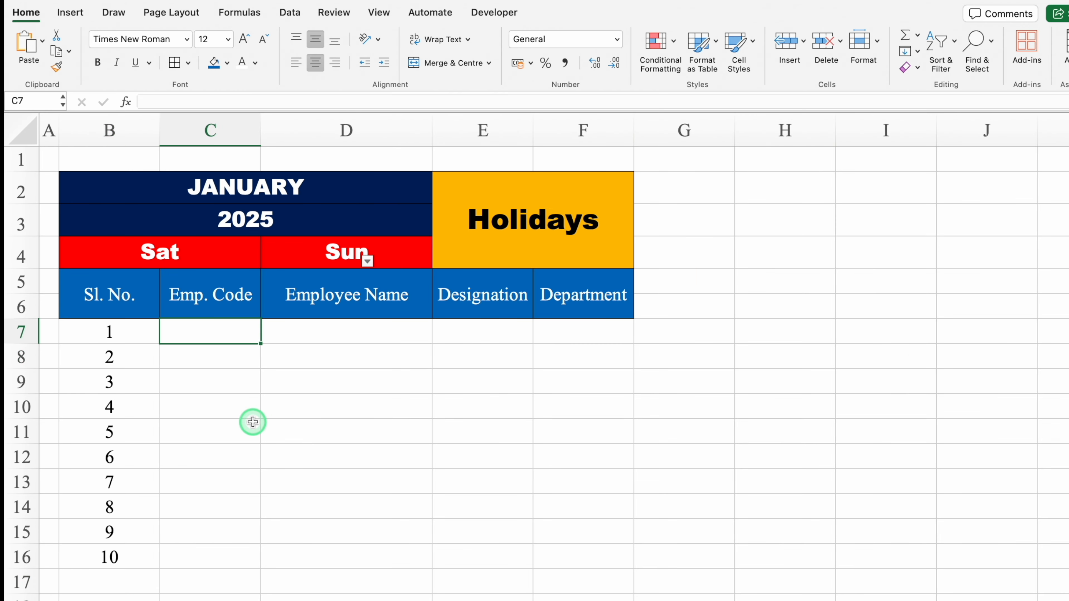
text(EM101)
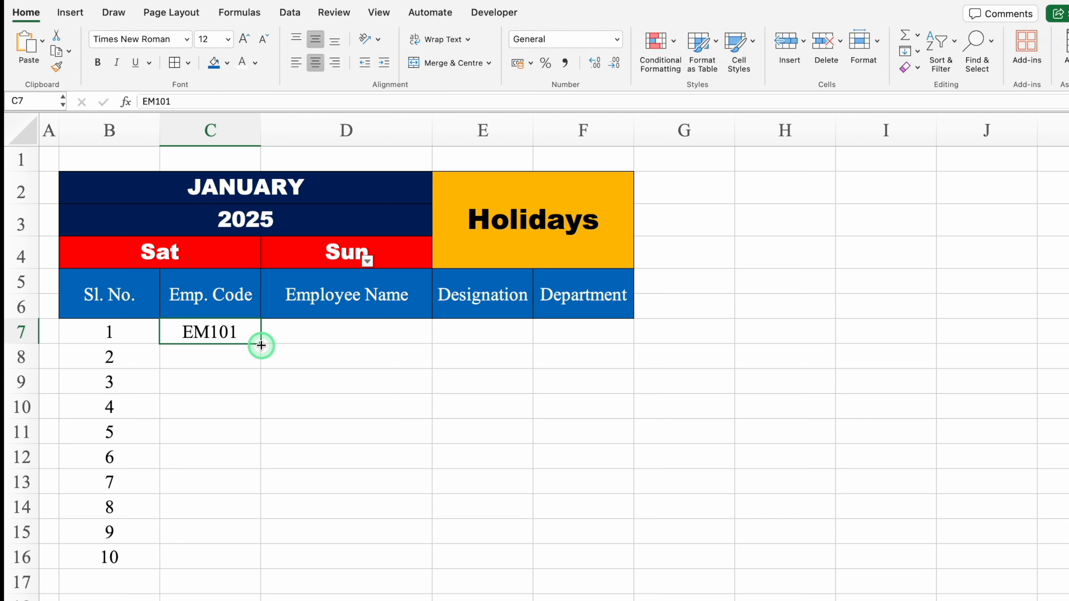
double_click(261, 345)
- Enter Name 1 in D7 and fill the placeholder names down to Name 10 in D16
key(Right)
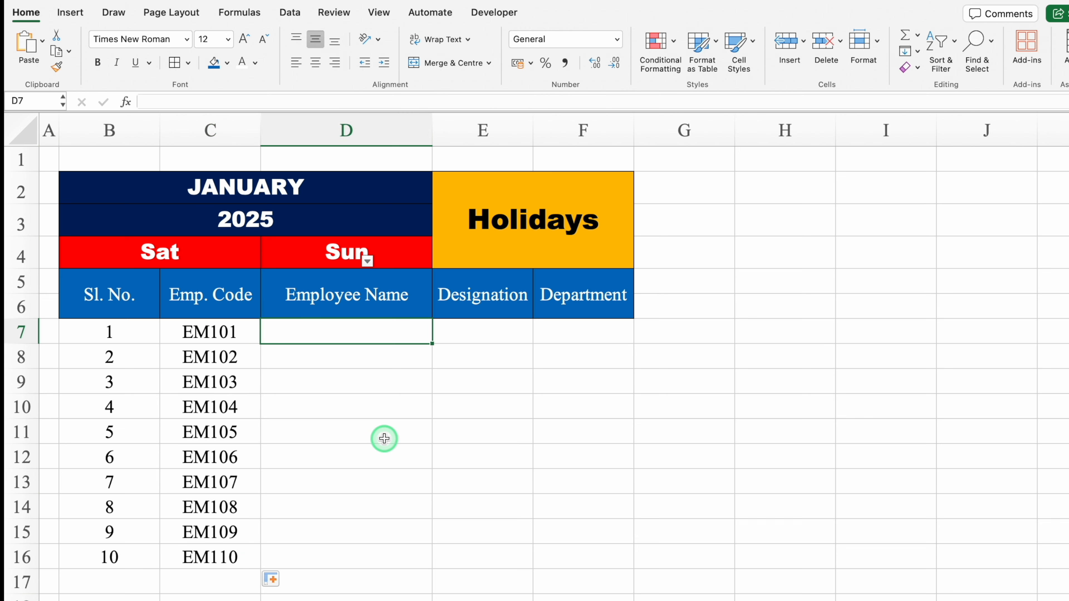
text(Name 1)
double_click(433, 344)
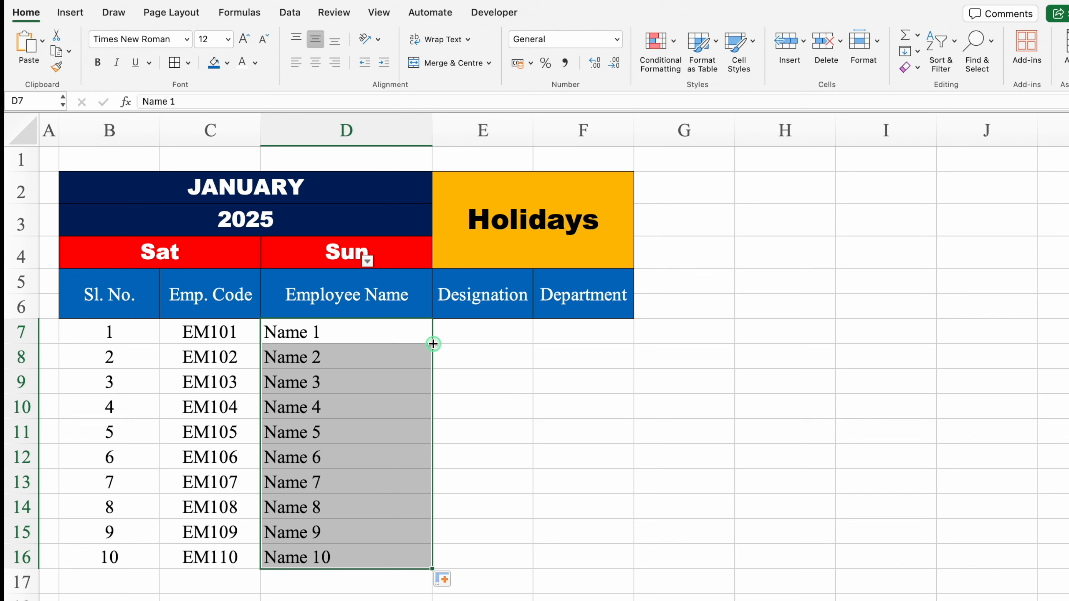
- Enter the designations Manager in E7 and Team Member in E8
key(Right)
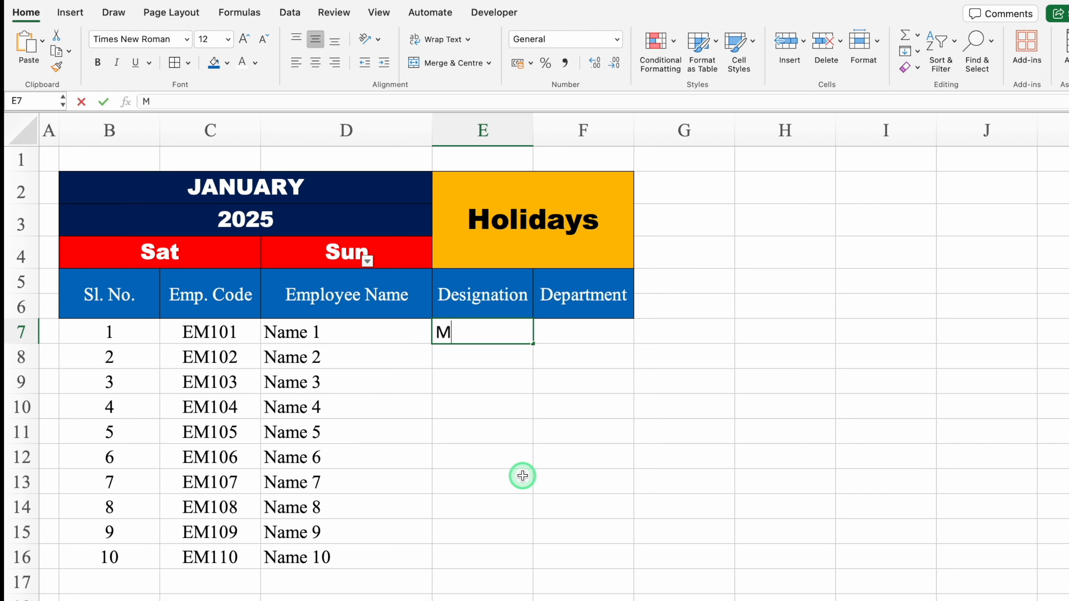
text(Manager)
key(Return)
text(Team Member)
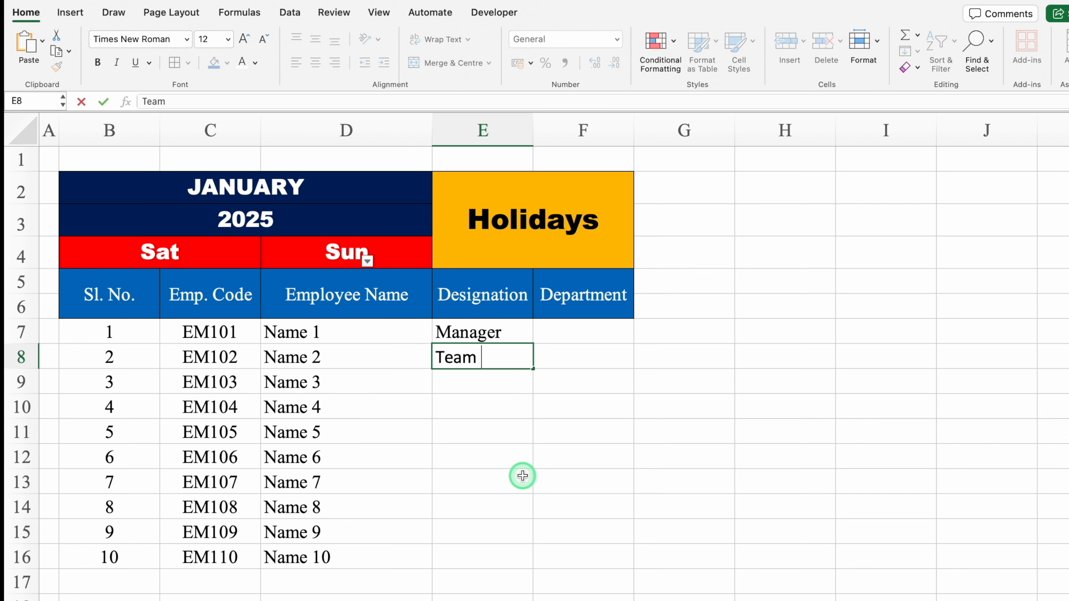
key(Return)
- Widen column E to fit its contents and fill Team Member down to E16
double_click(532, 130)
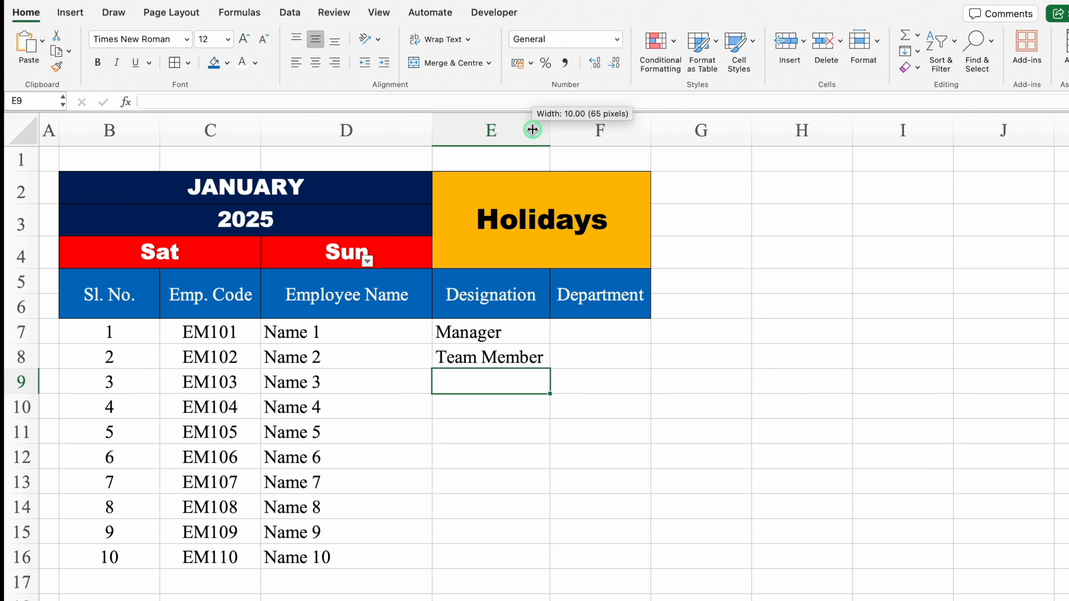
click(530, 350)
double_click(548, 369)
- Enter Operations as the department in F7 and fill it down to F16
key(Right)
key(Up)
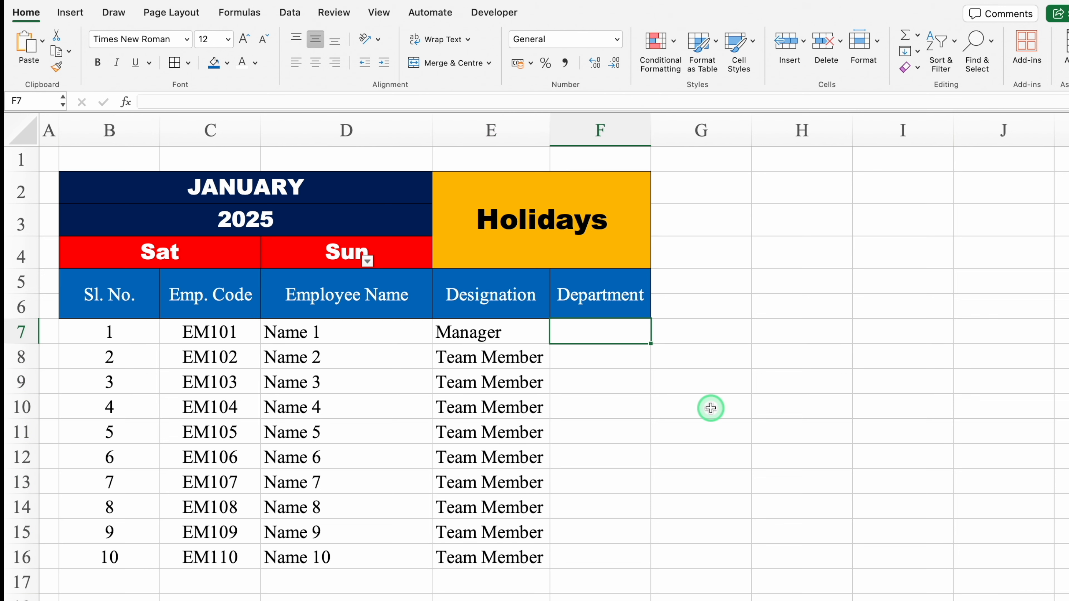
text(Ope)
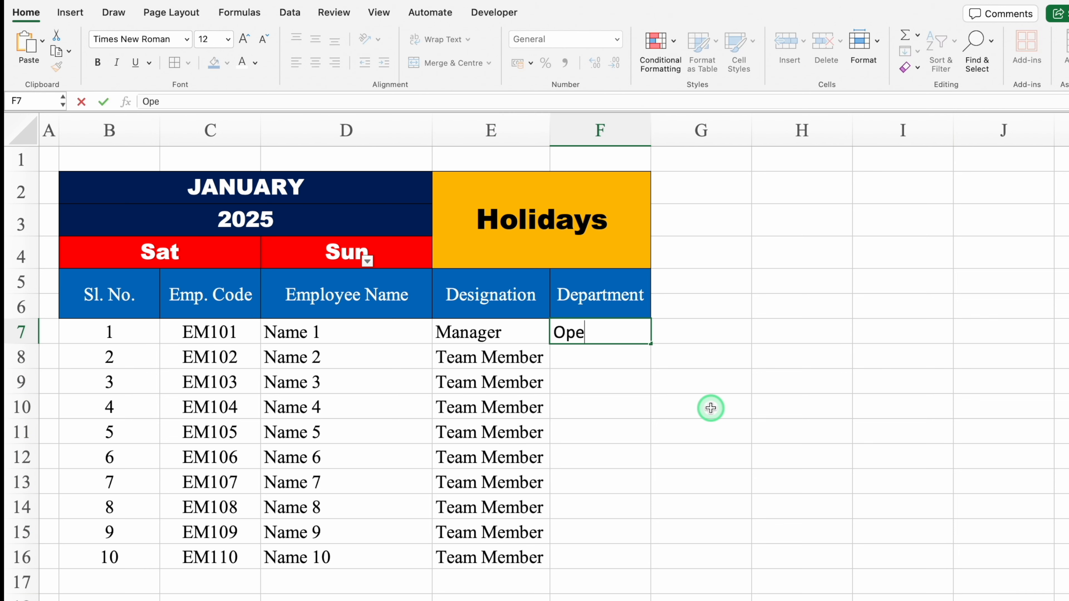
text(rations)
key(ctrl+Return)
double_click(650, 343)
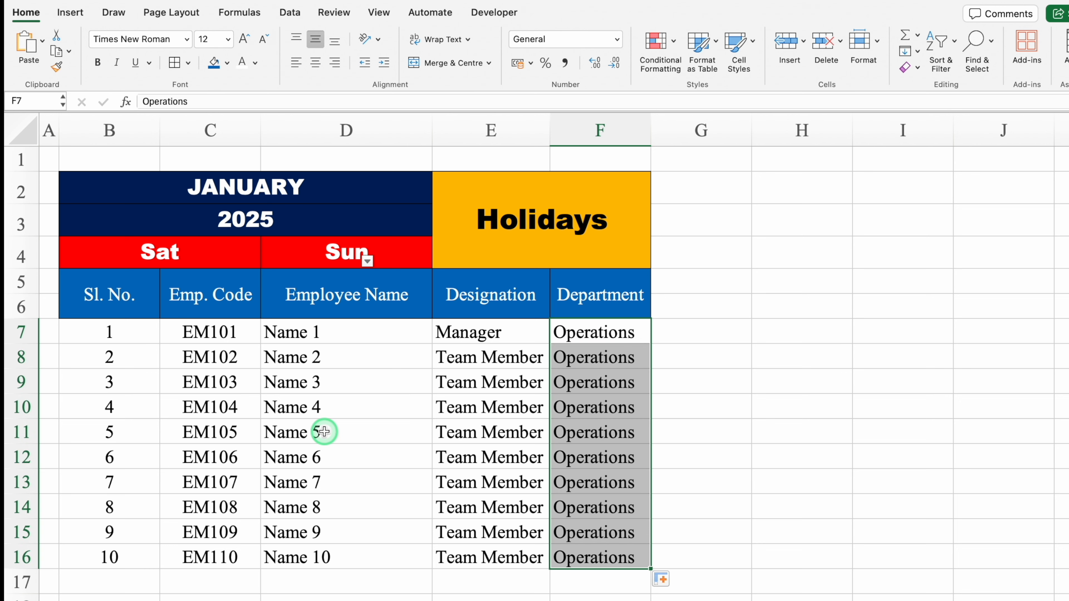
- Apply all borders to the whole employee table, B2:F16
key(ctrl+a)
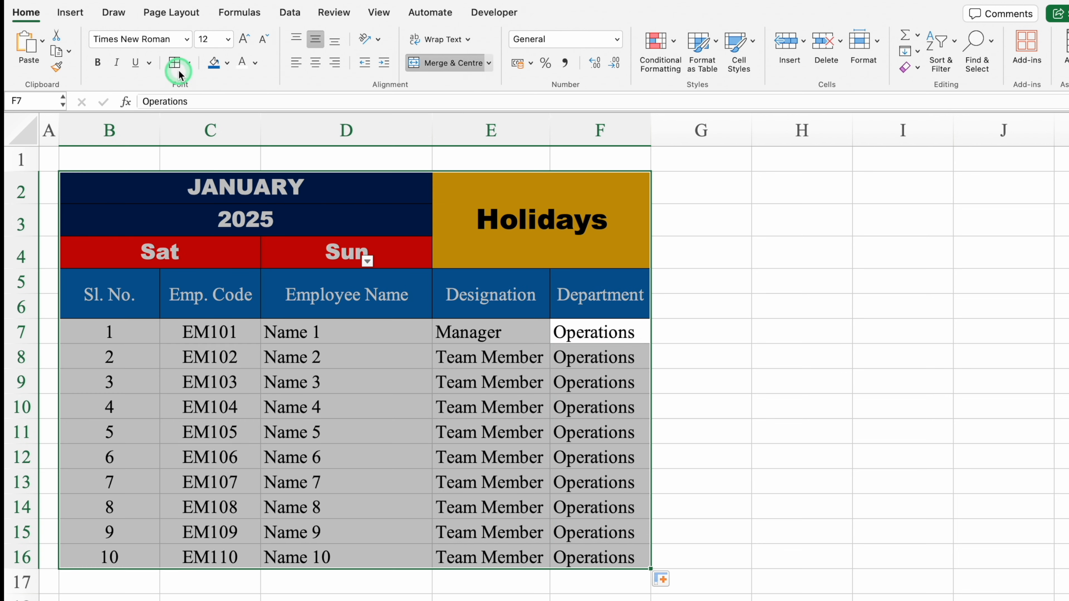
click(174, 62)
click(669, 257)
- Enter the formula =DATEVALUE("1"&B2&B3) in G5 to build the month's first date from the month and year headers
click(692, 282)
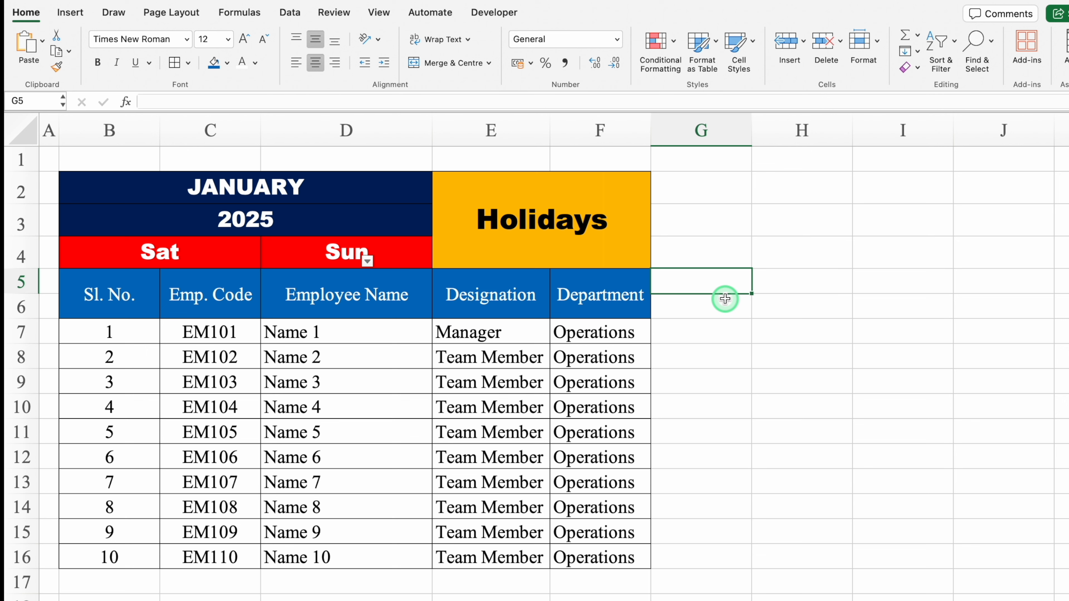
text(=date)
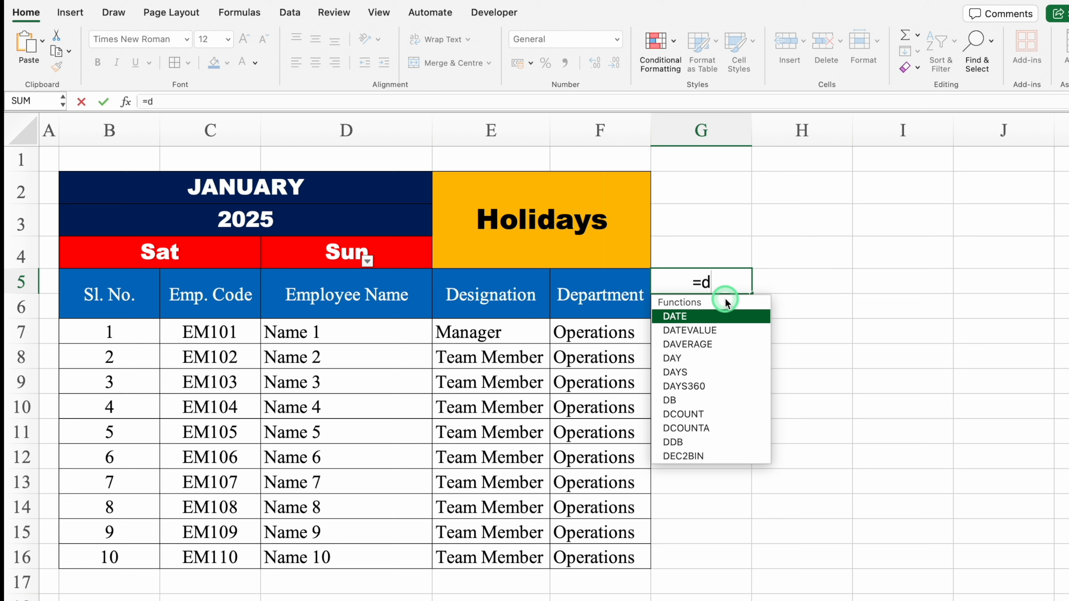
double_click(704, 331)
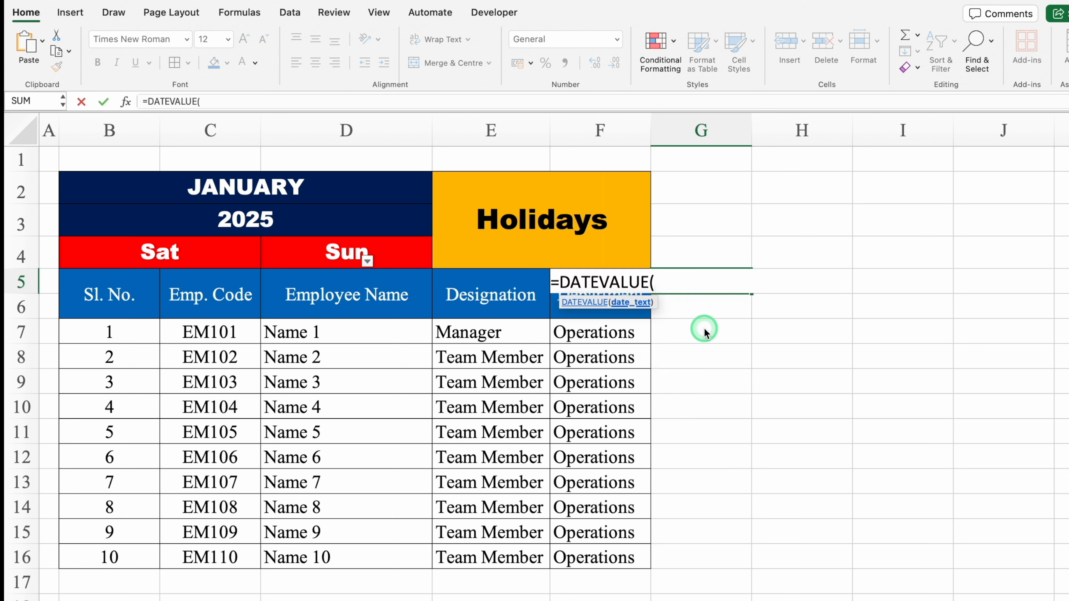
text("1"&)
click(500, 250)
click(282, 188)
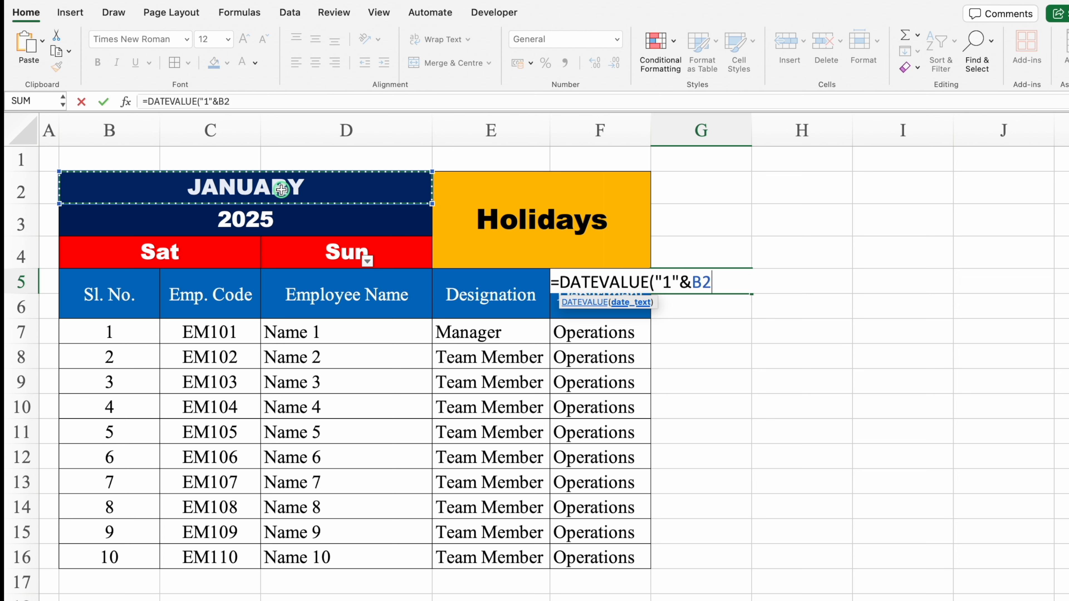
text(&)
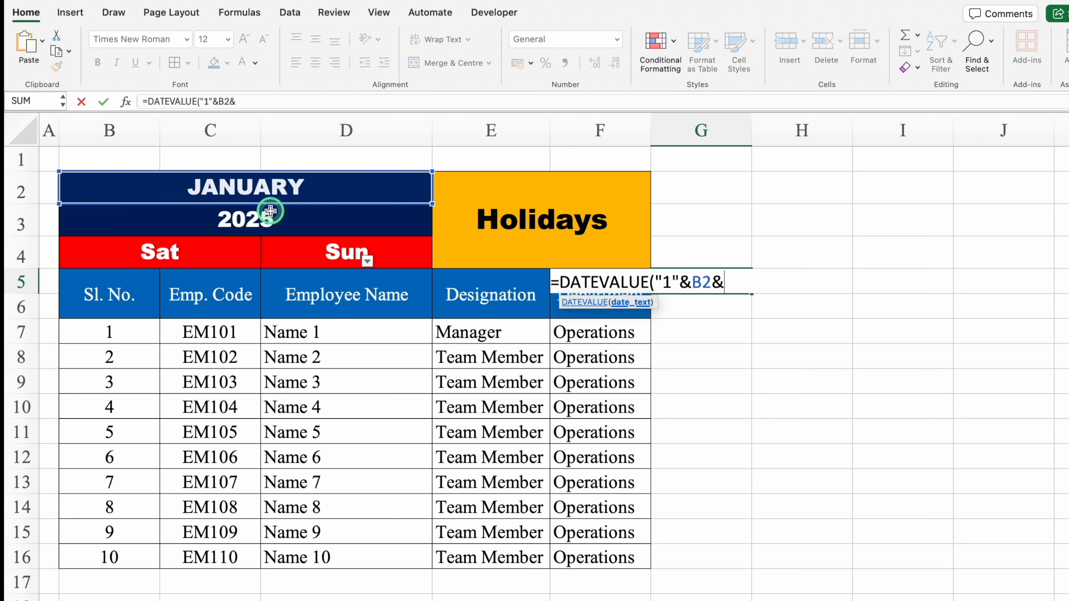
click(269, 213)
text())
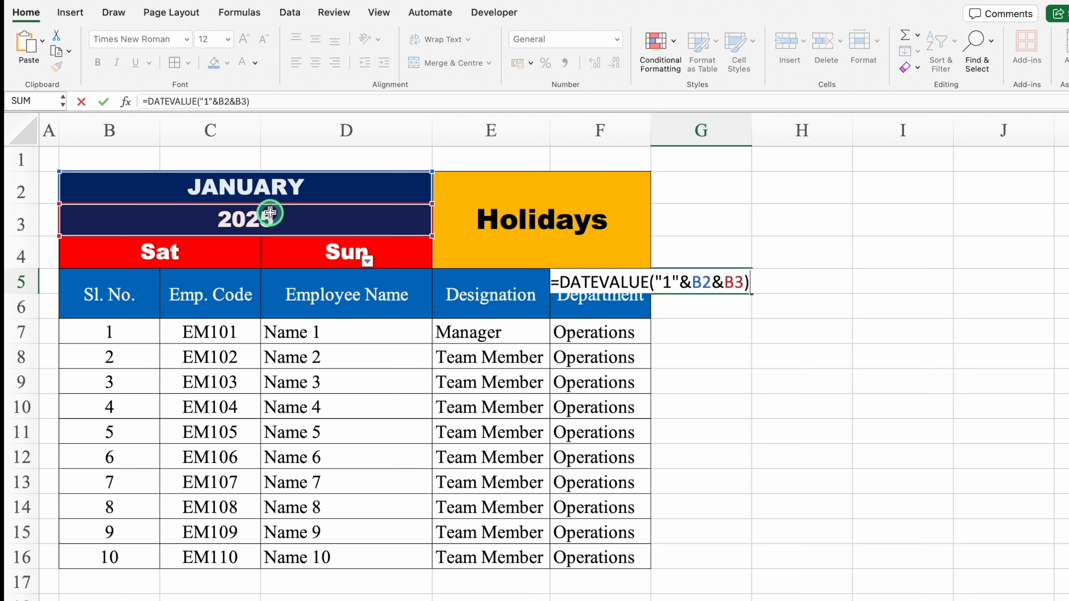
key(Return)
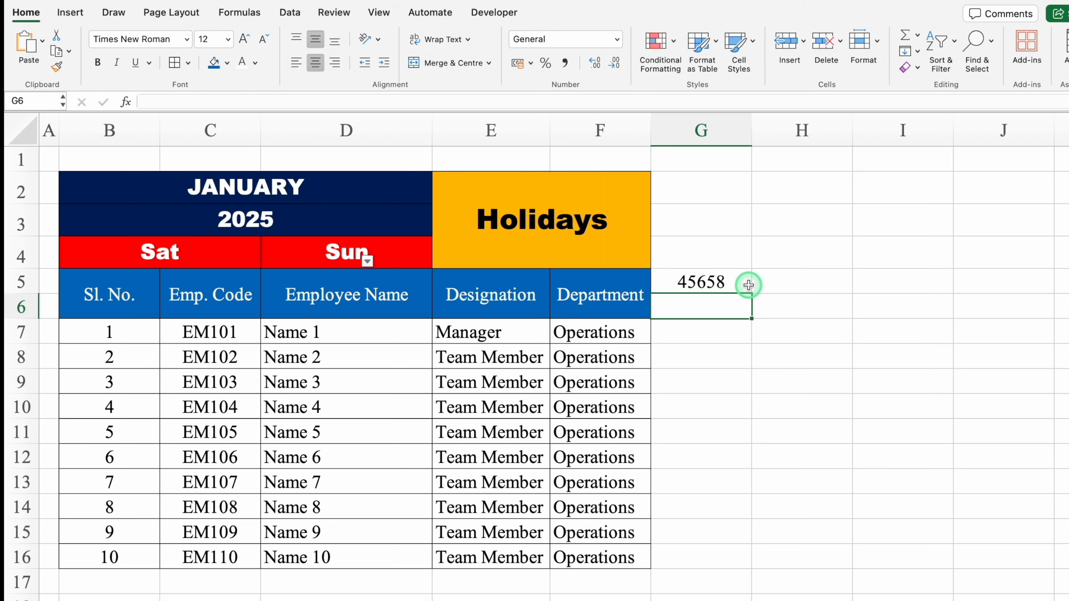
- Format G5:J5 as dates with the 14-Mar type
click(730, 283)
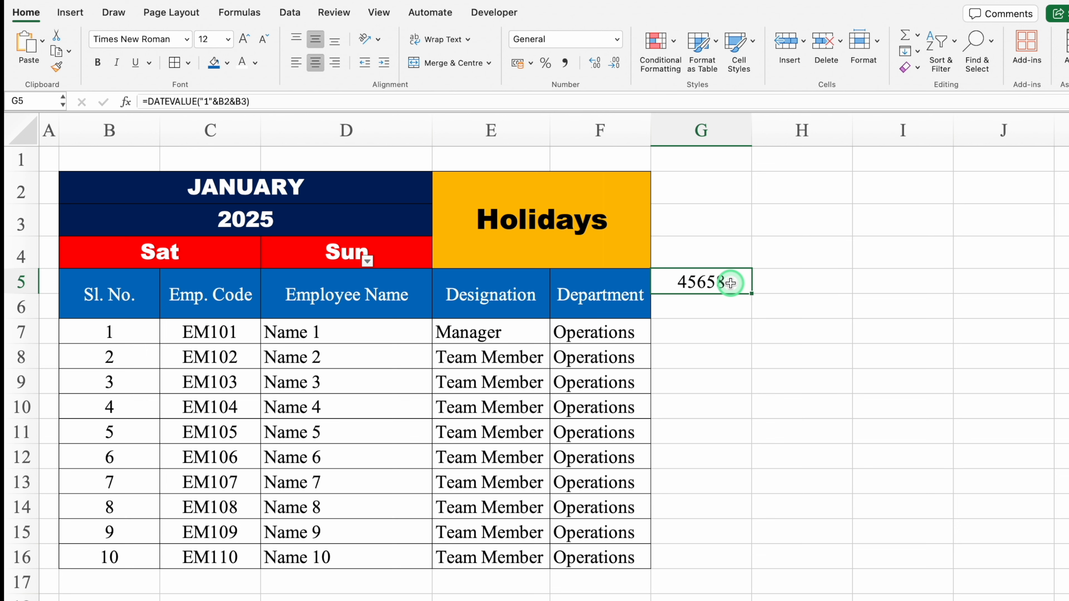
drag(730, 283, 958, 285)
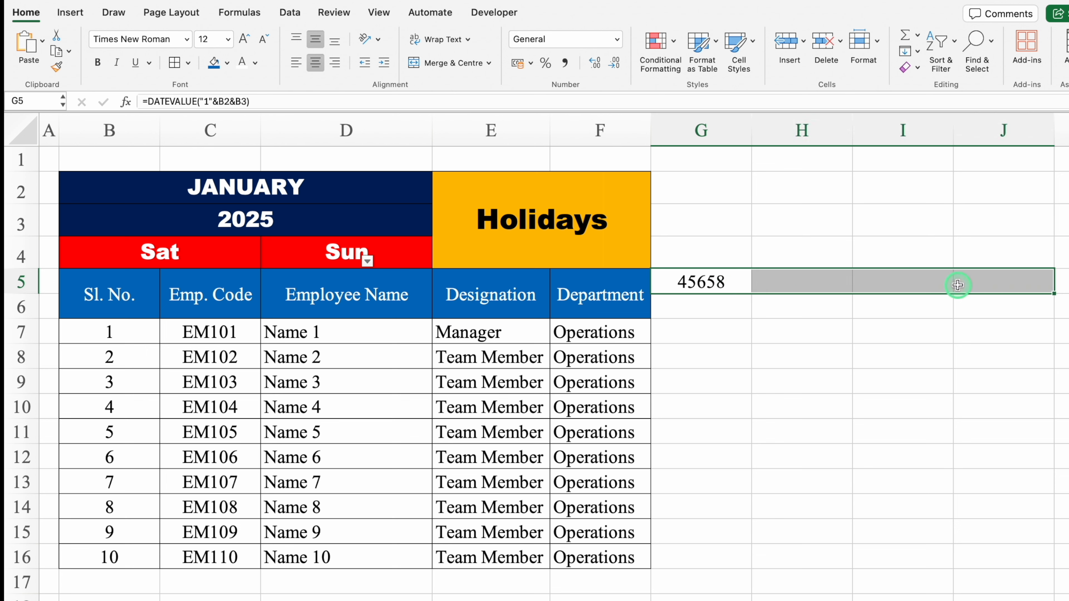
key(super+1)
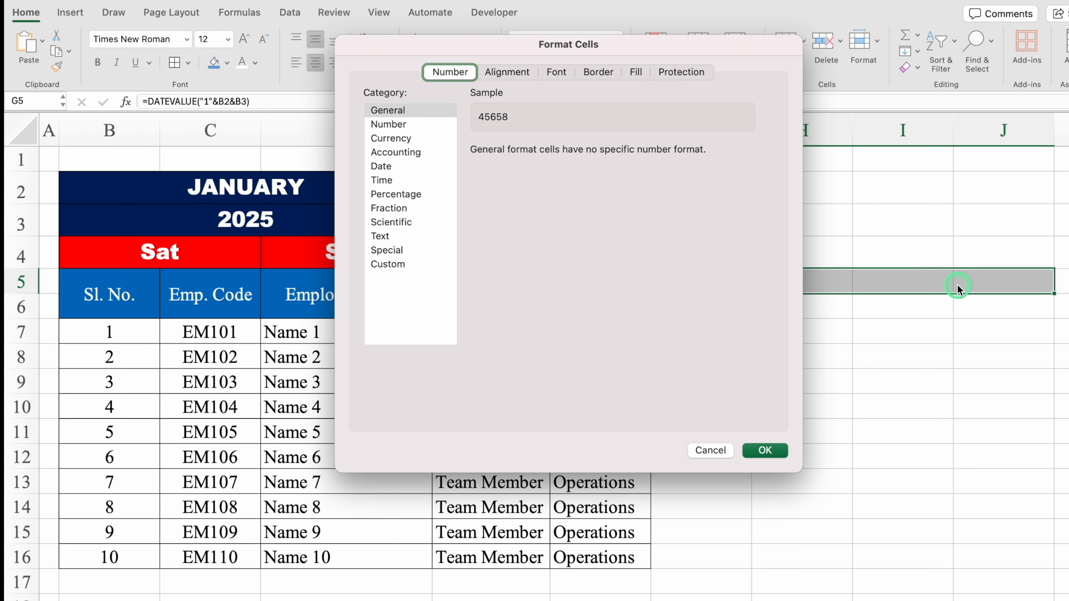
click(398, 168)
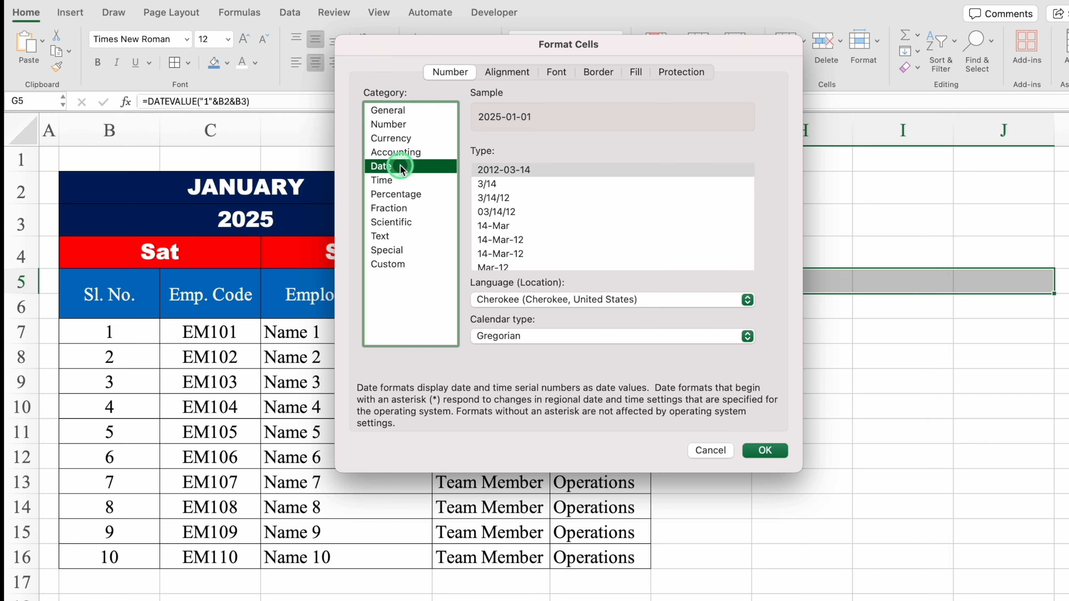
click(508, 233)
click(508, 230)
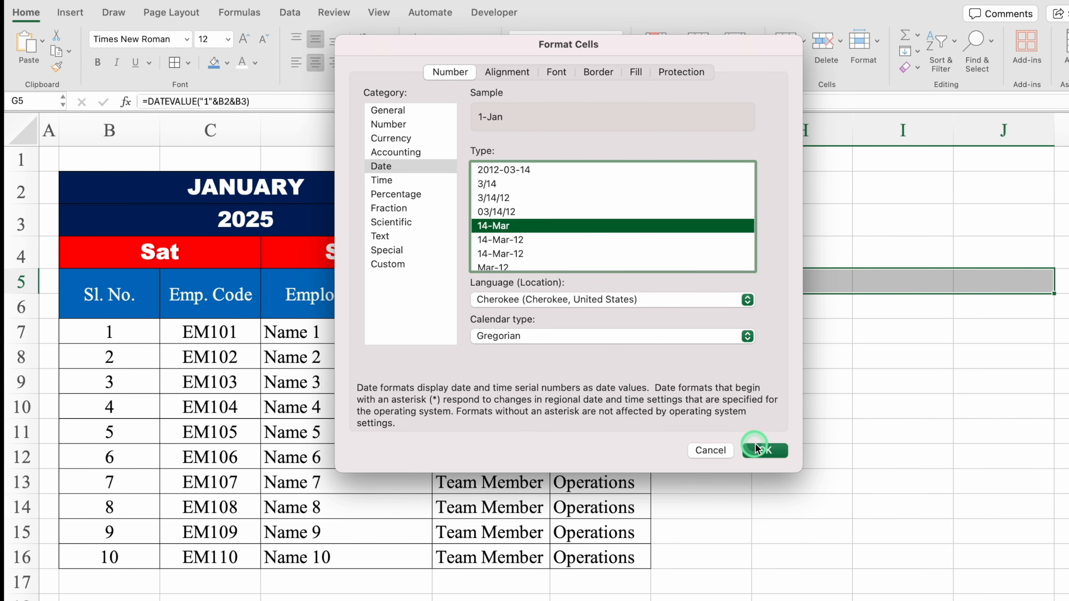
click(765, 450)
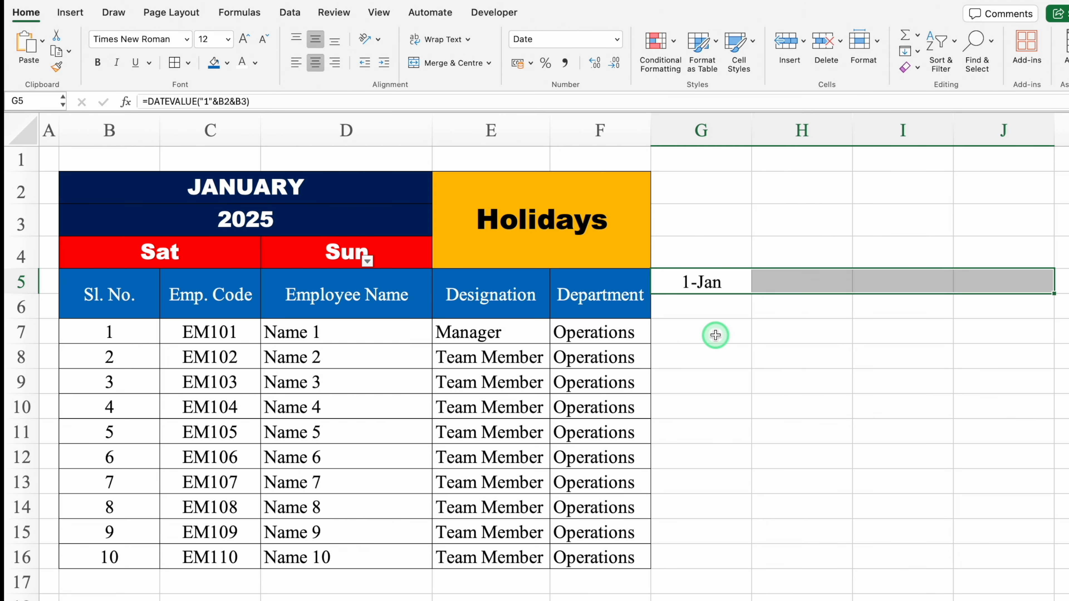
- Enter the formula =TEXT(G5,"DDD") in G6 to show the weekday of the date above
click(705, 310)
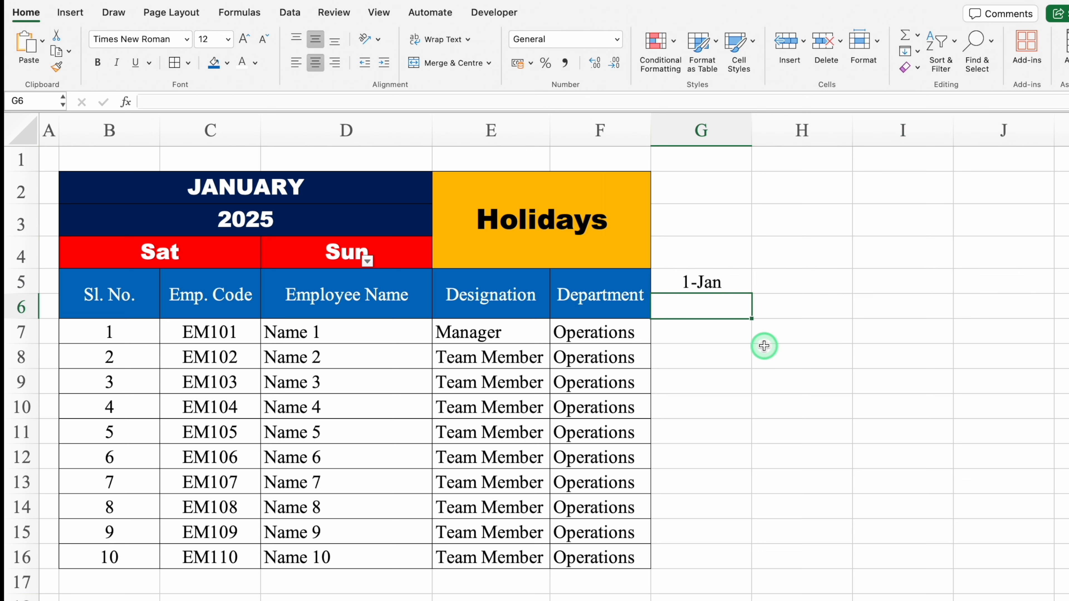
text(=text)
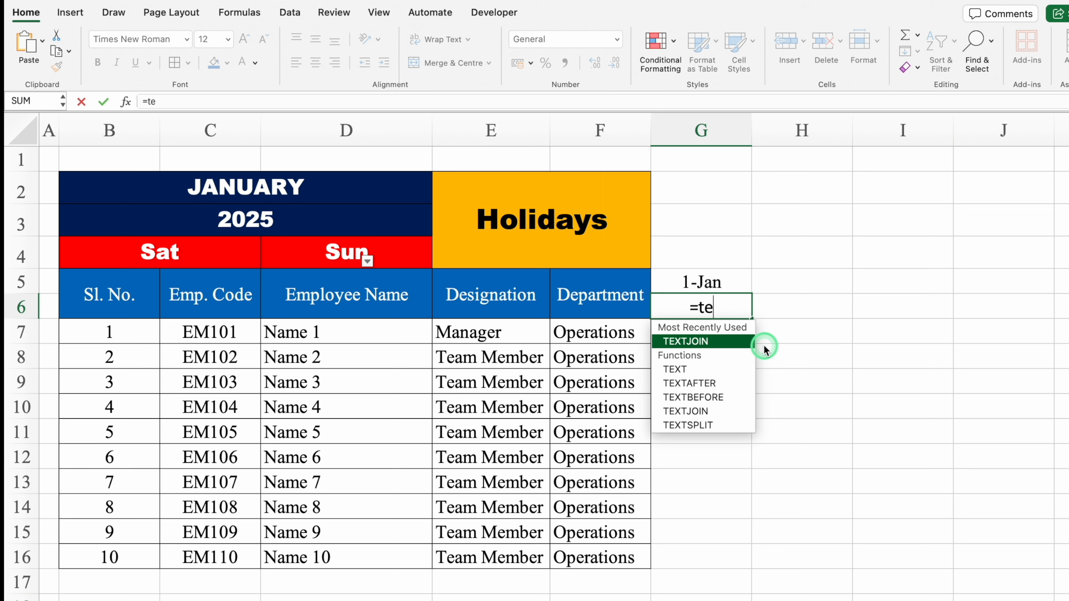
double_click(725, 367)
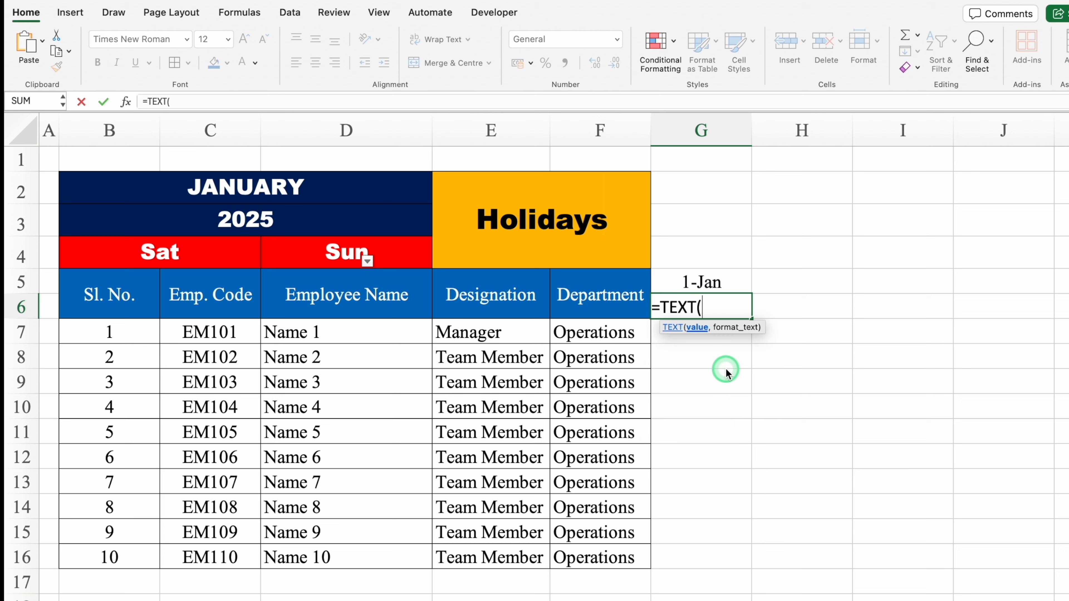
click(715, 279)
text(,)
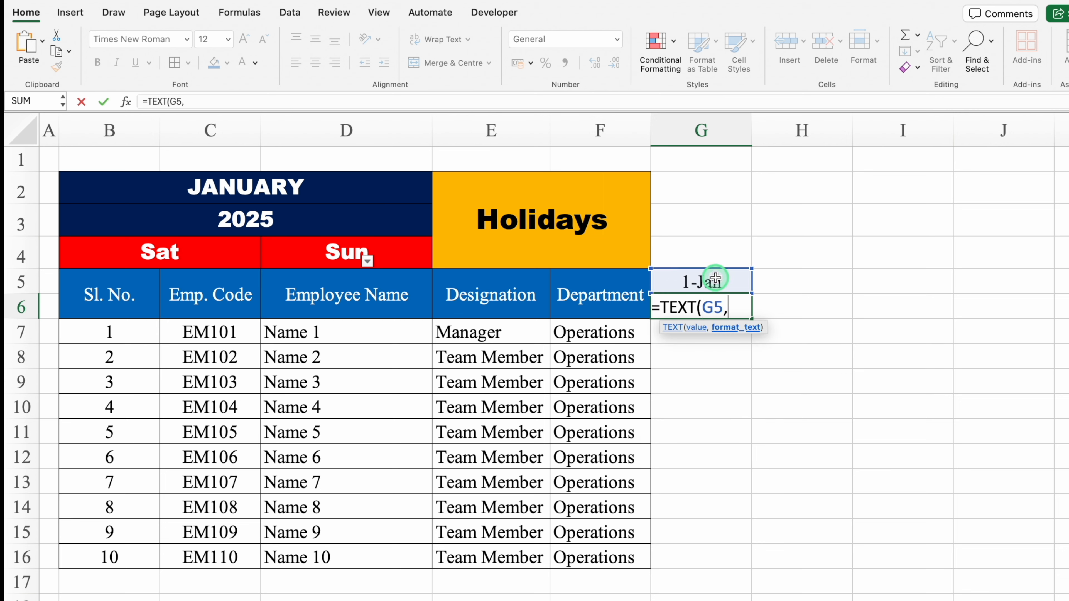
text("DDD)
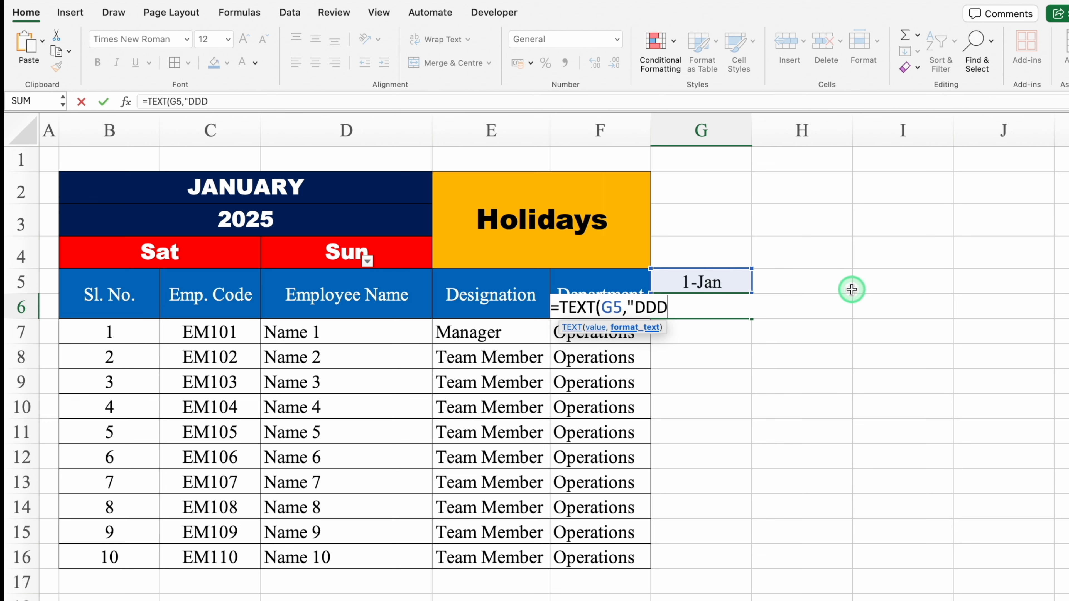
text("))
key(Return)
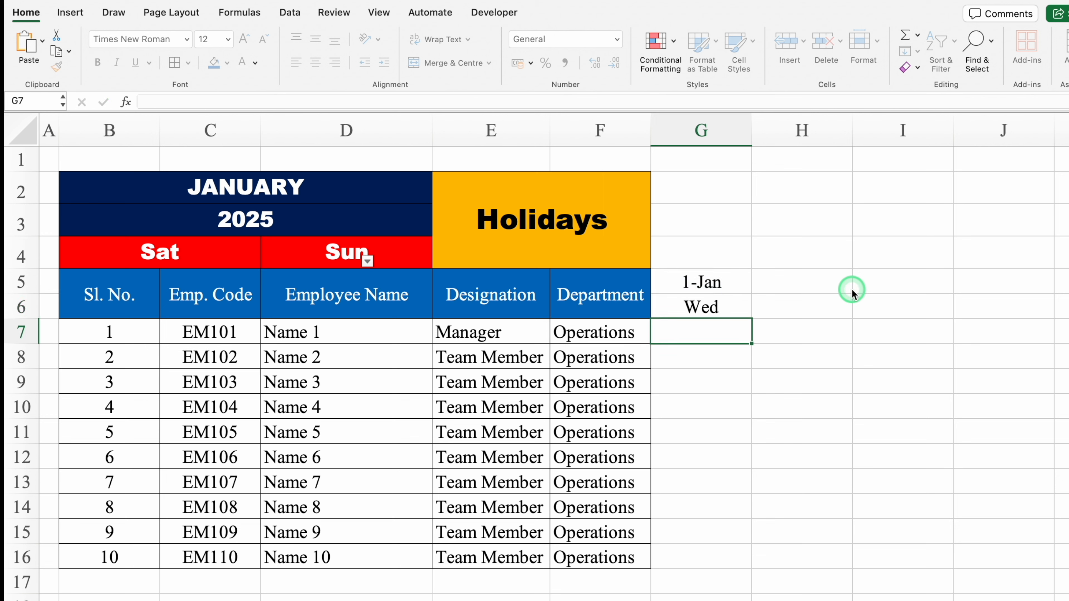
click(724, 309)
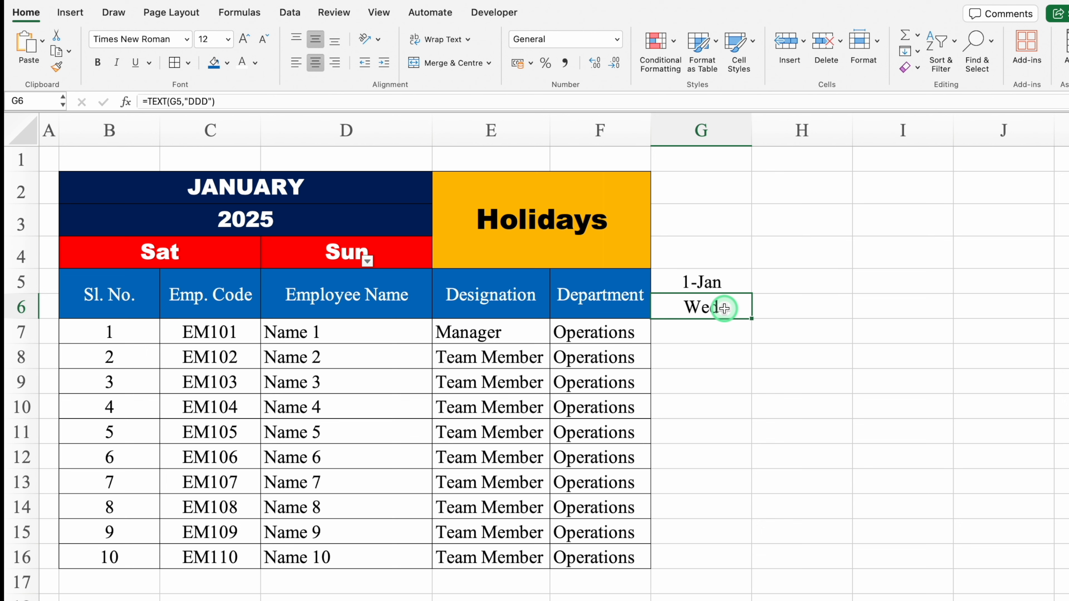
- Enter the formula =IF($G5<EOMONTH($G$5,0),G5+1,"") in H5 to give the next date within the month
click(784, 282)
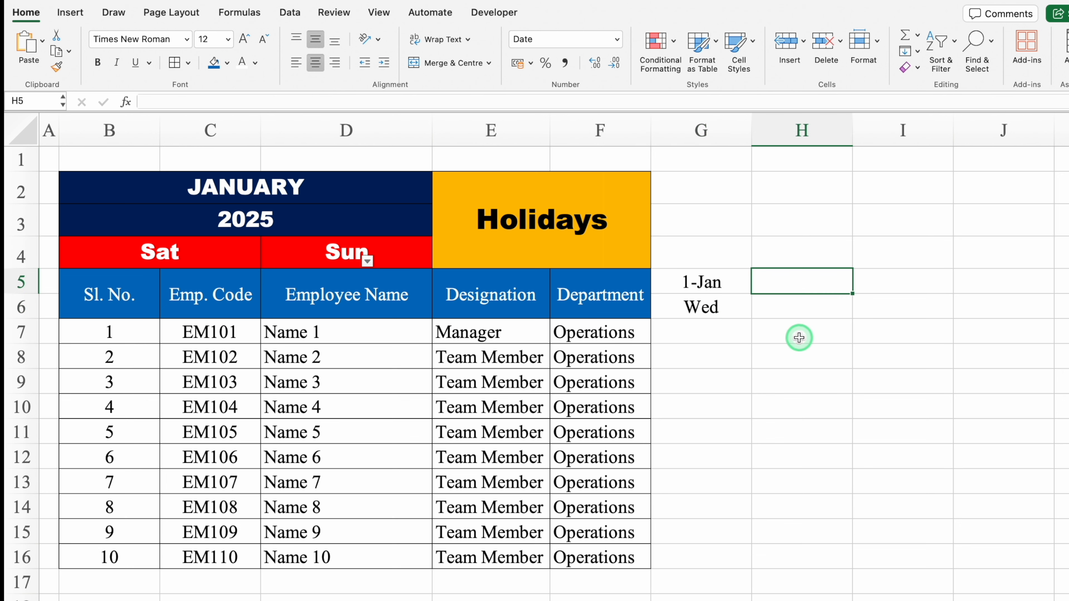
text(=if)
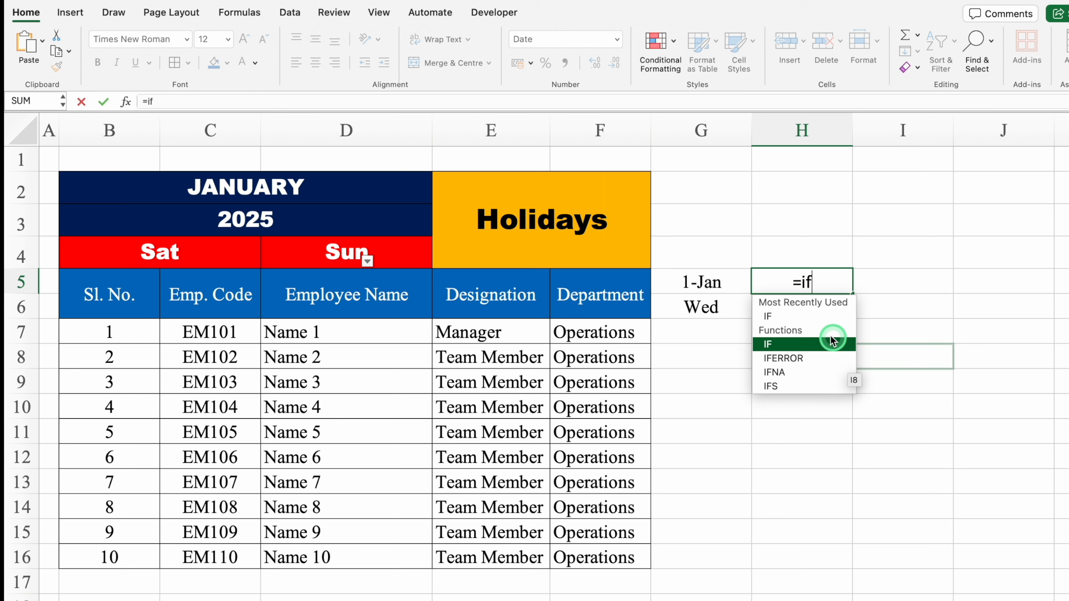
double_click(833, 340)
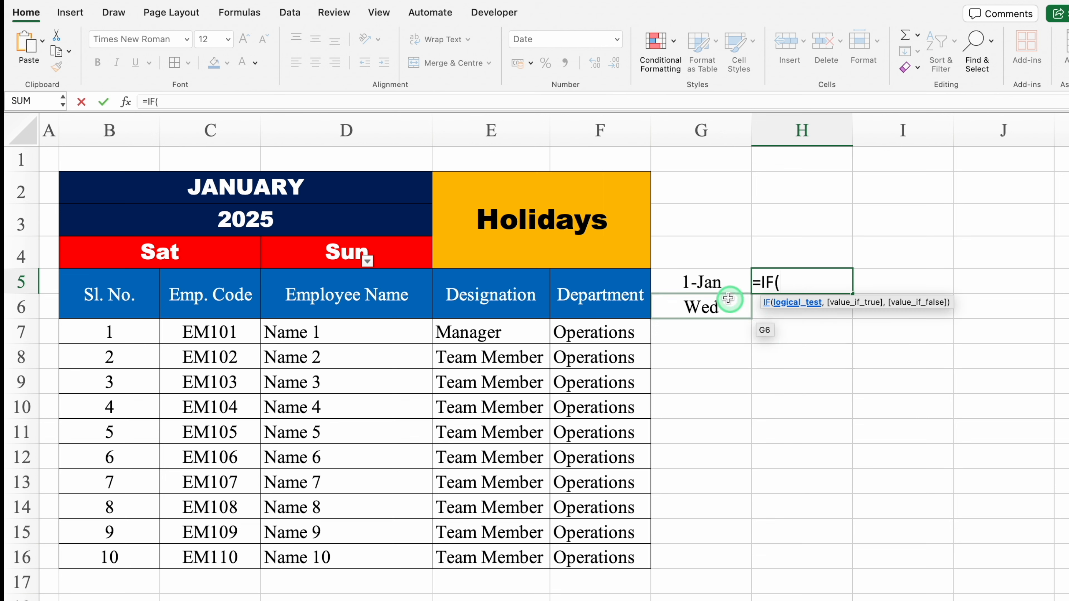
click(722, 290)
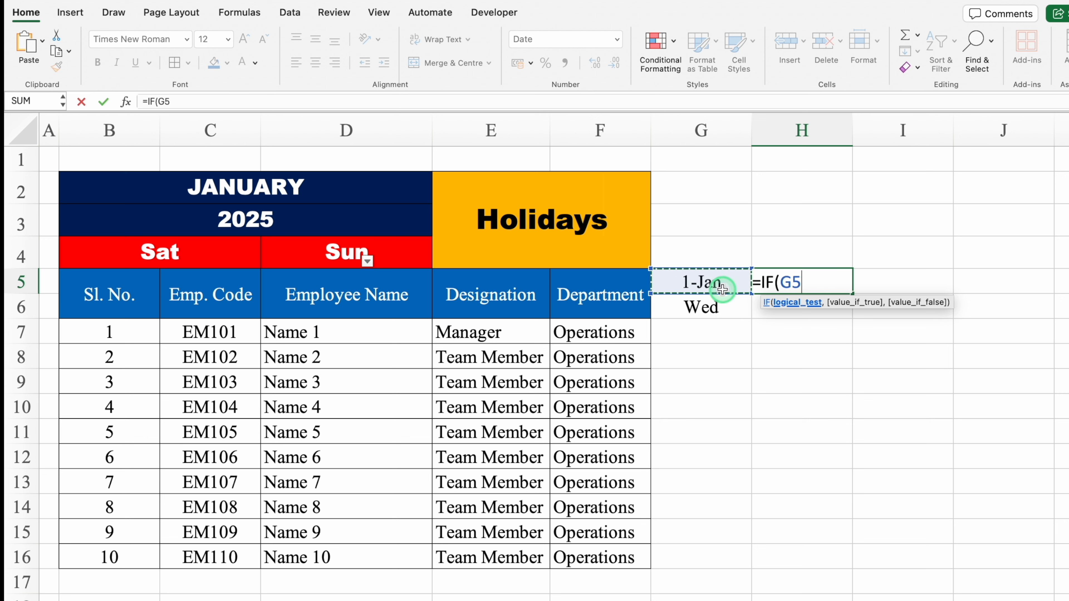
key(F4)
key(F4)
key(F4)
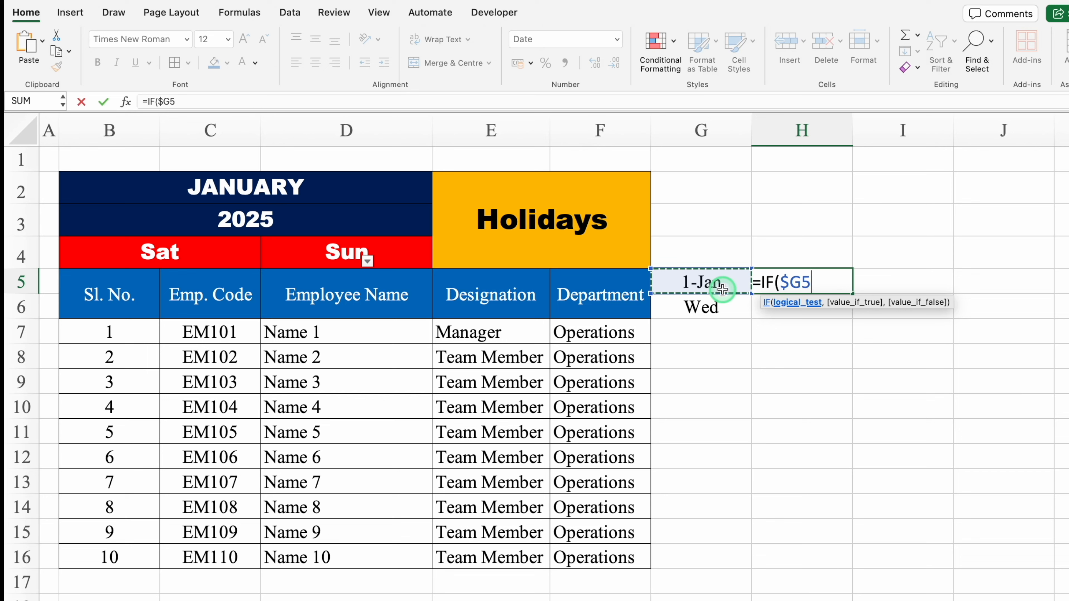
text(<eom)
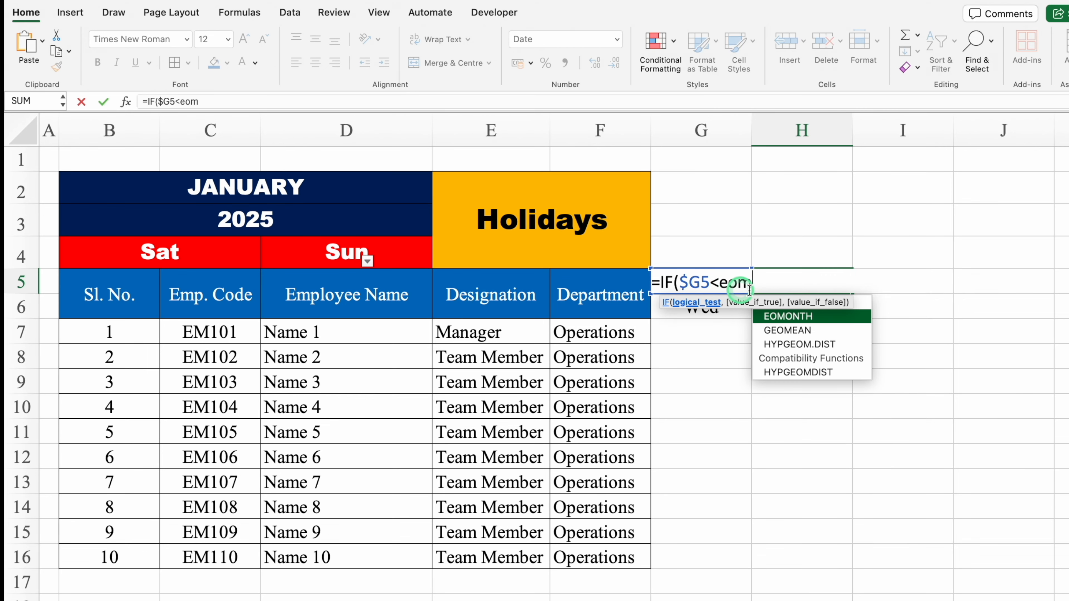
double_click(848, 317)
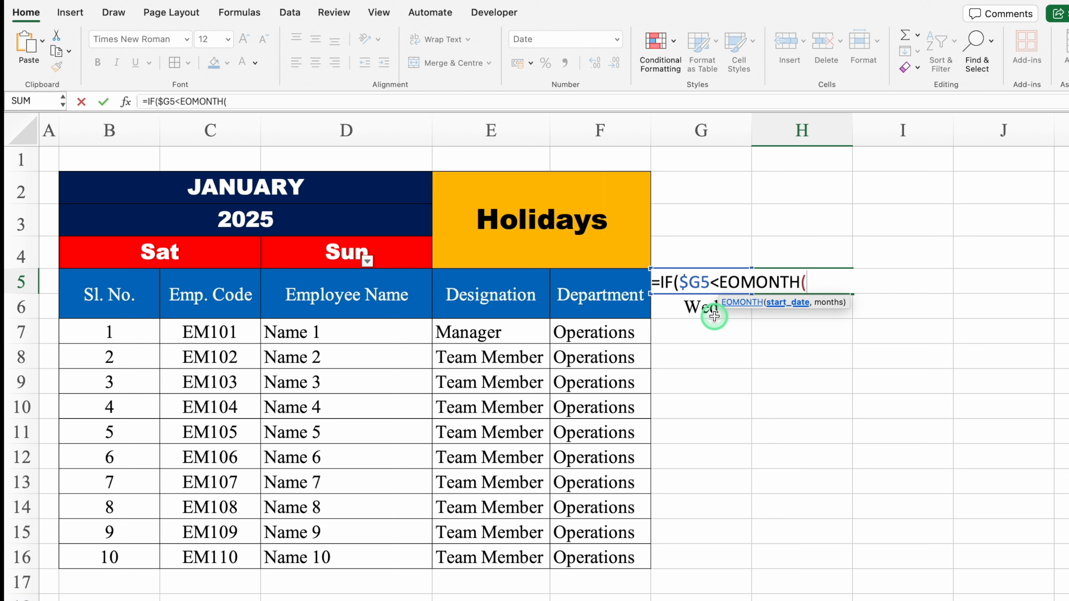
click(705, 309)
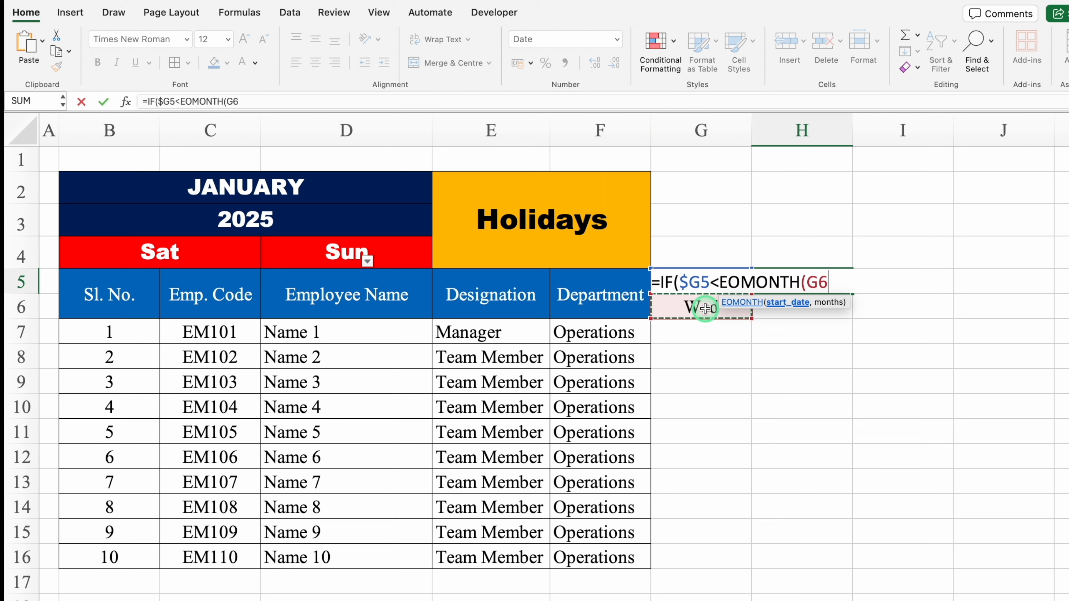
key(Up)
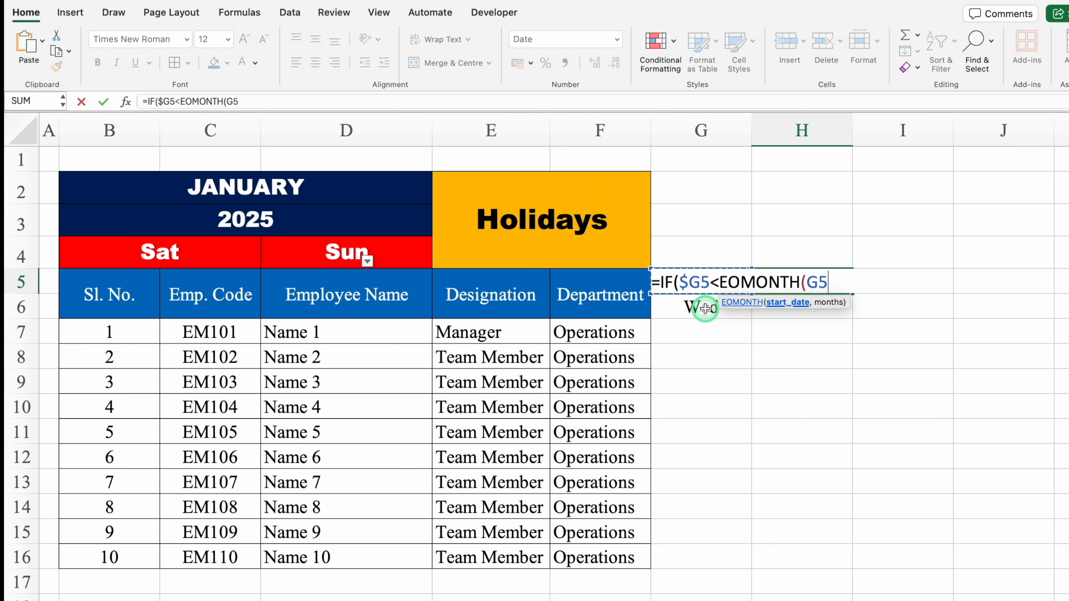
key(F4)
text(,0))
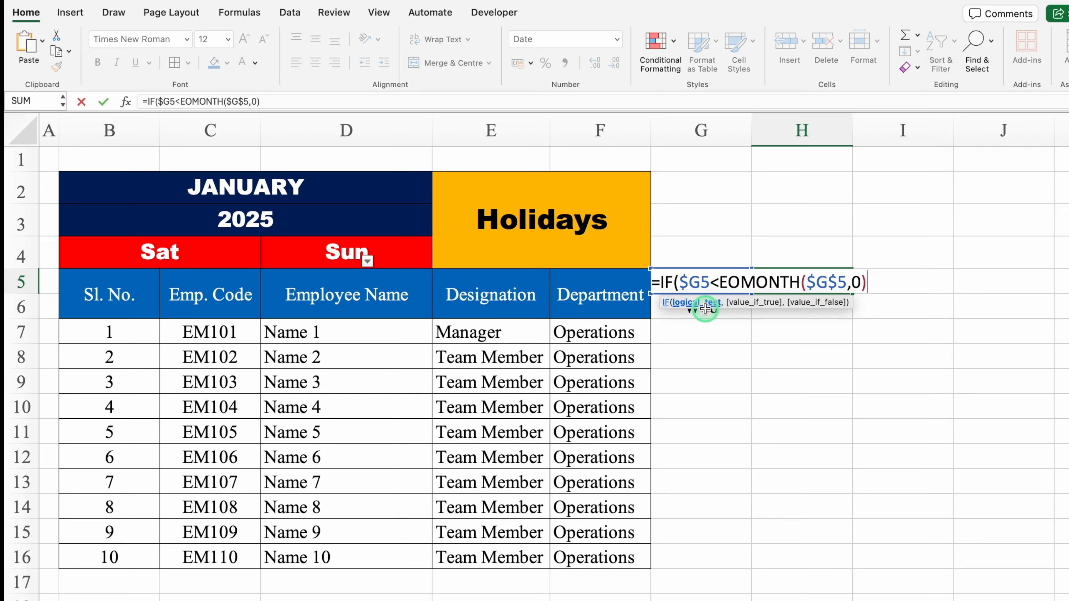
text(,)
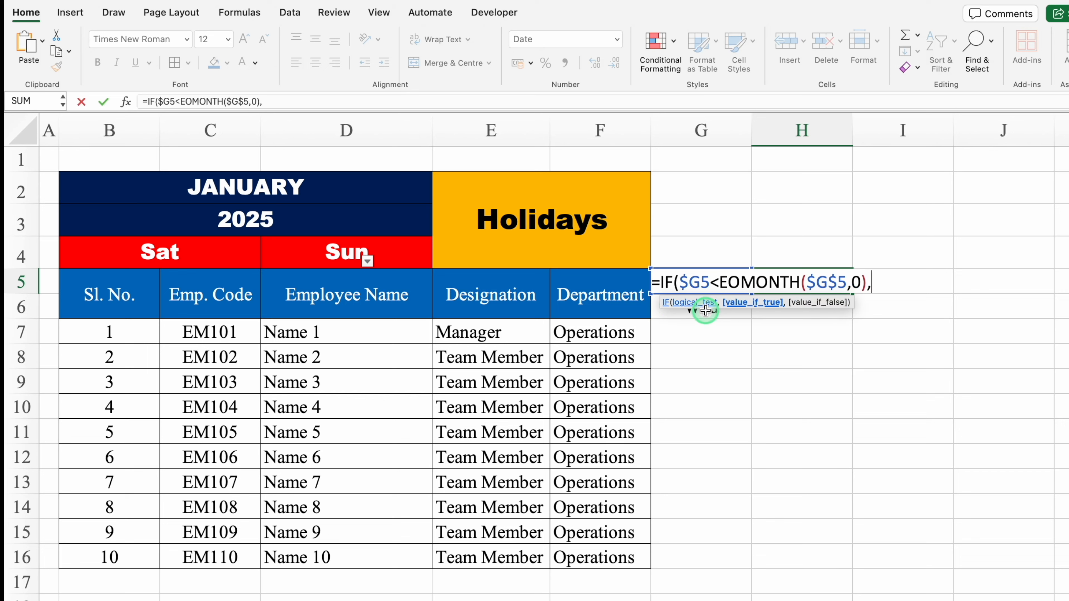
click(706, 310)
key(Up)
text(+1,"")
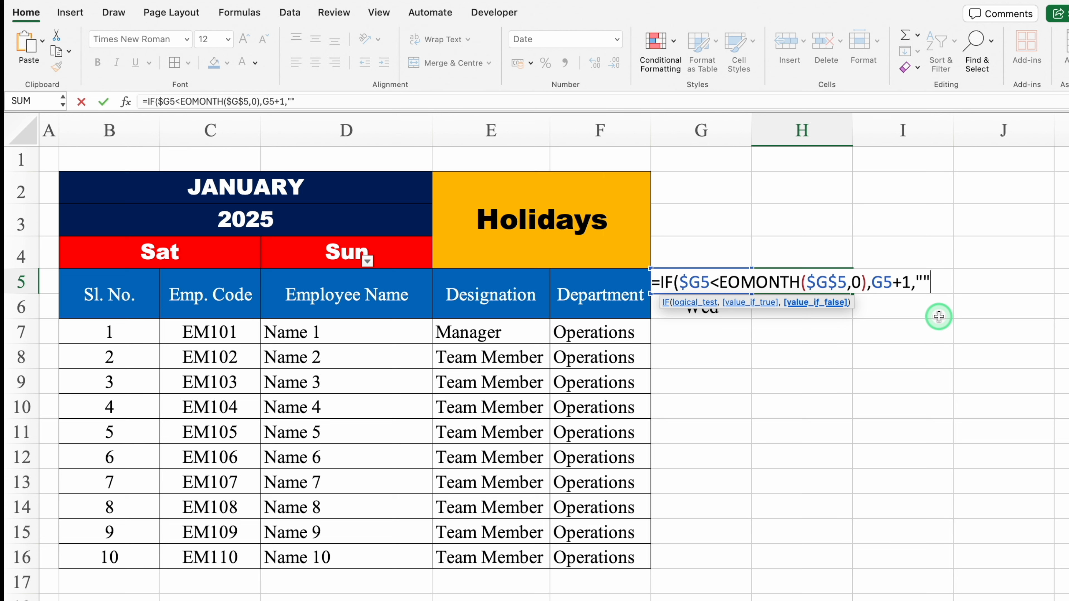
text())
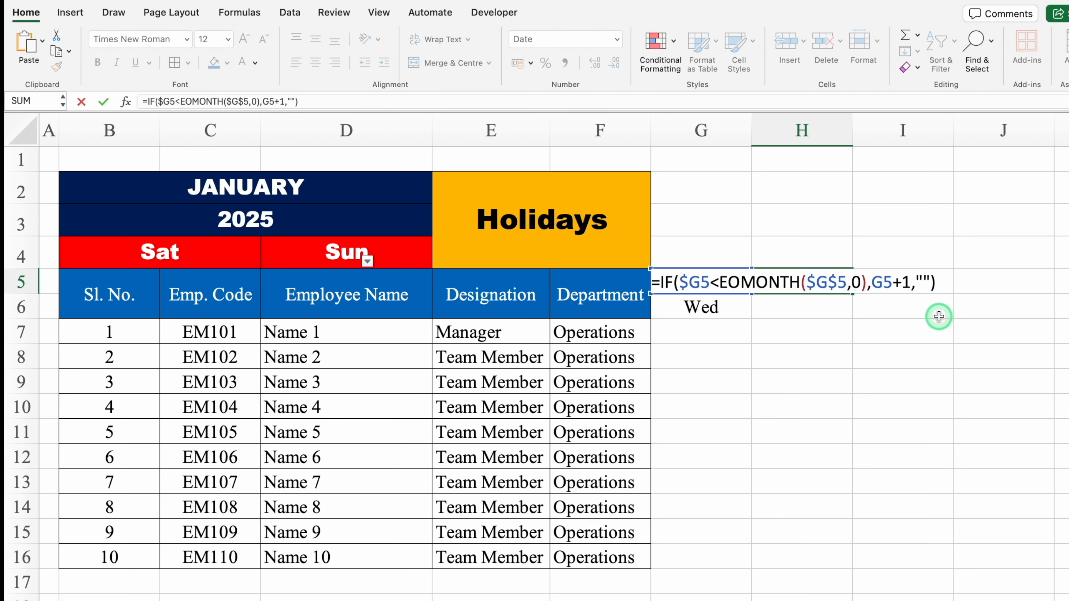
key(Return)
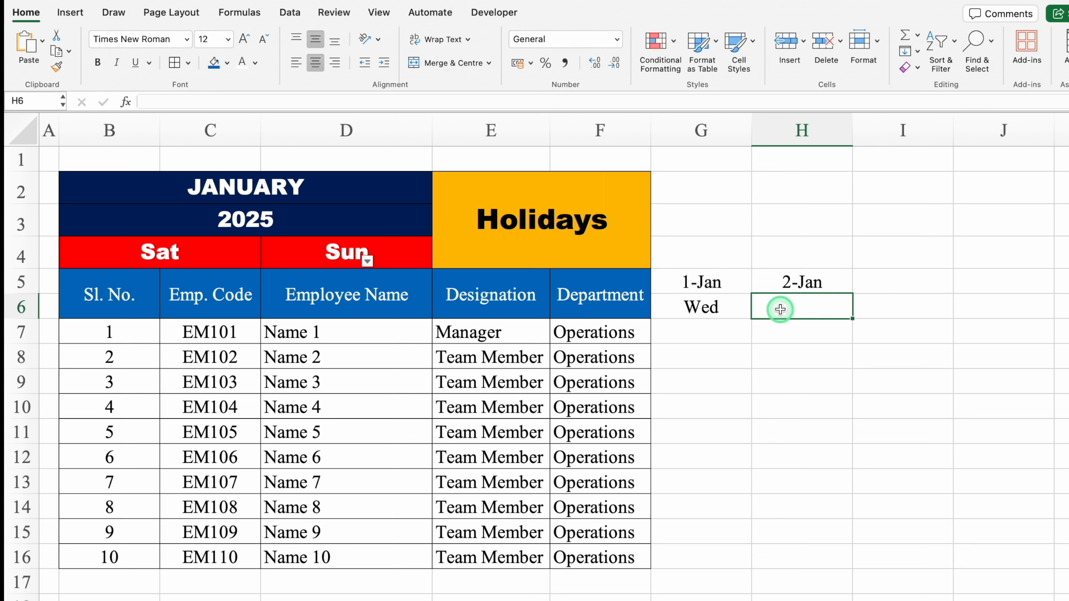
- Copy the weekday formula from G6 into H6, and merge and centre G2:G4 above the first date
click(734, 308)
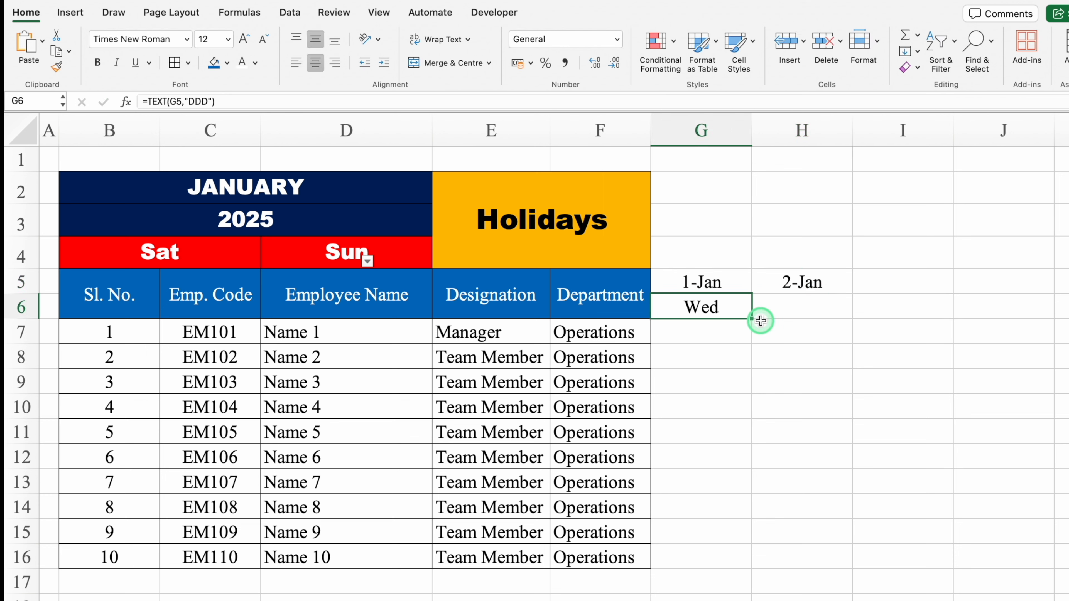
drag(752, 318, 806, 323)
drag(703, 192, 706, 251)
click(456, 64)
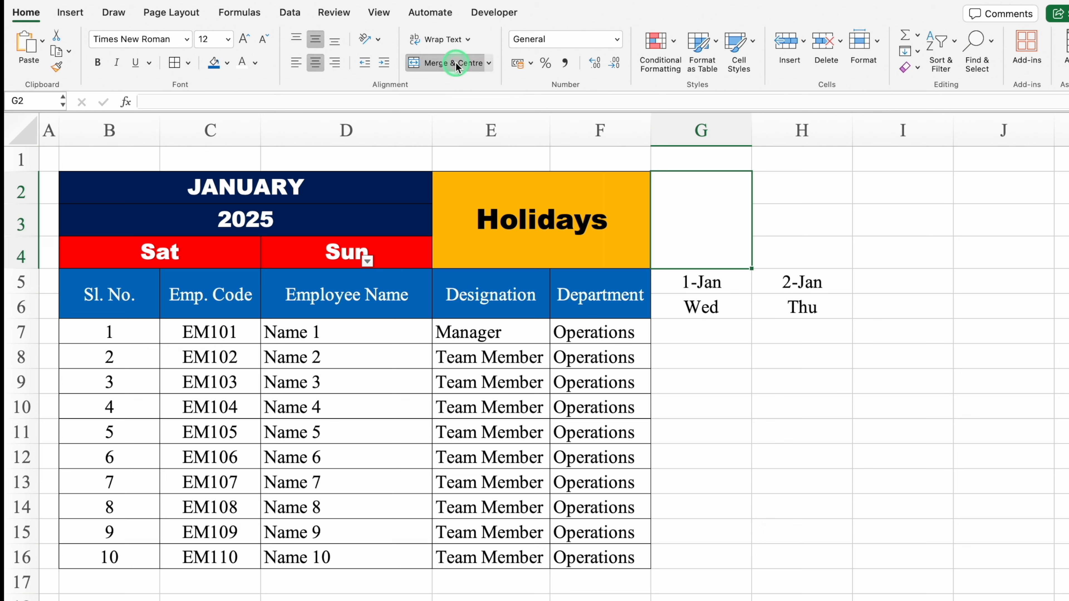
- Enter =VLOOKUP(G5,Settings!$B:$C,2,0) in the merged G2 cell to look up the date's holiday name from the Settings sheet
click(708, 244)
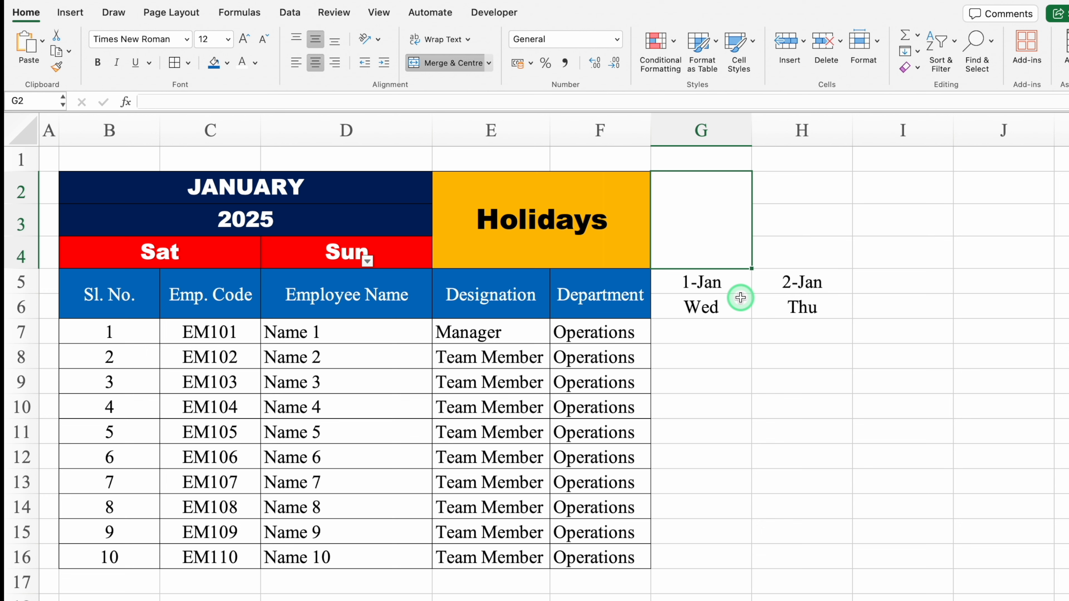
text(=)
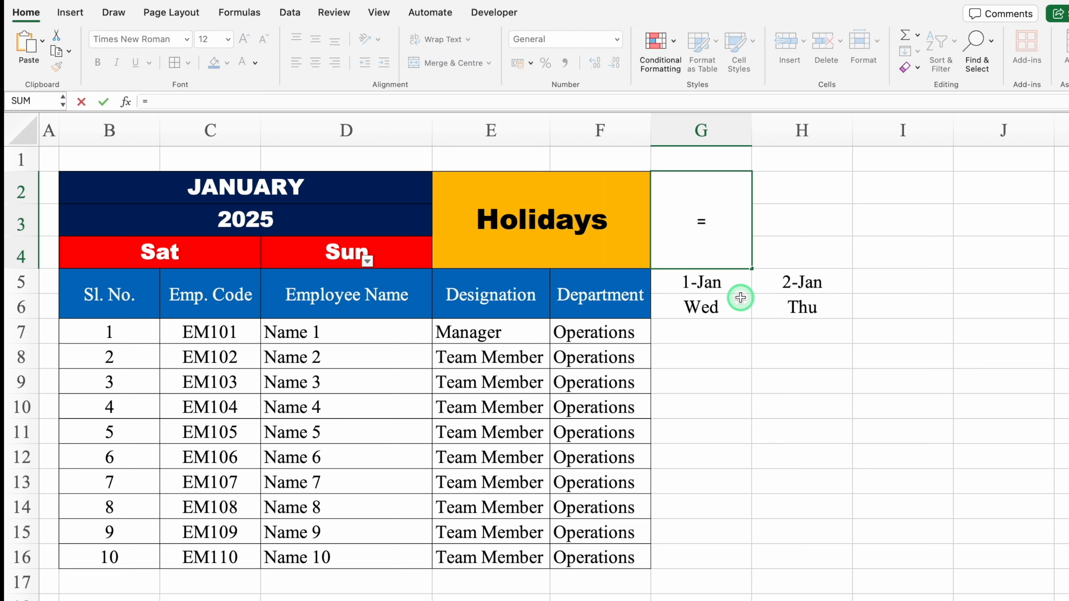
text(vlo)
double_click(696, 228)
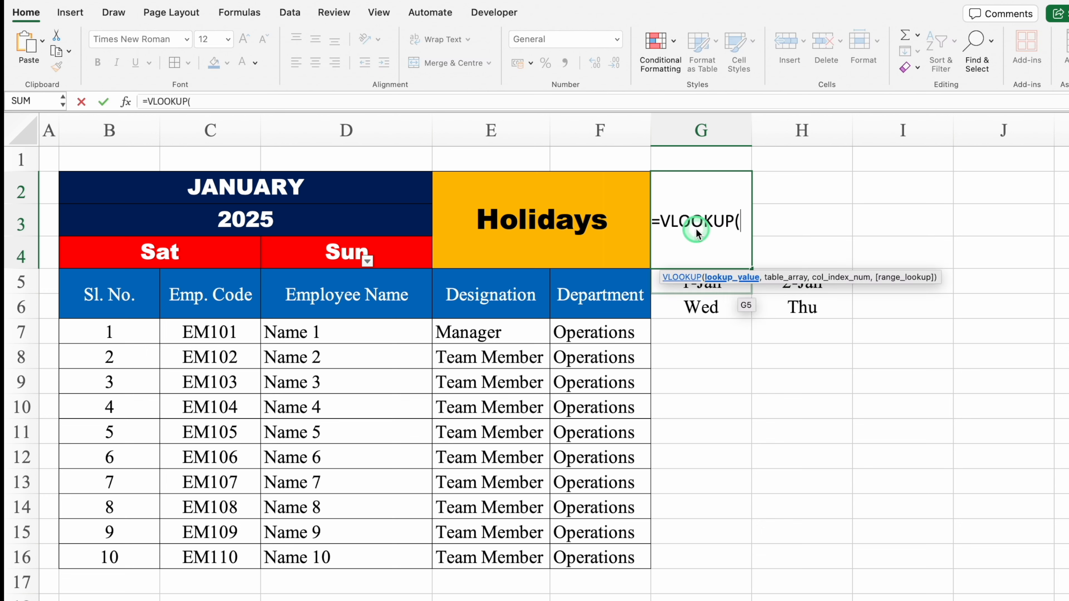
click(695, 287)
text(,)
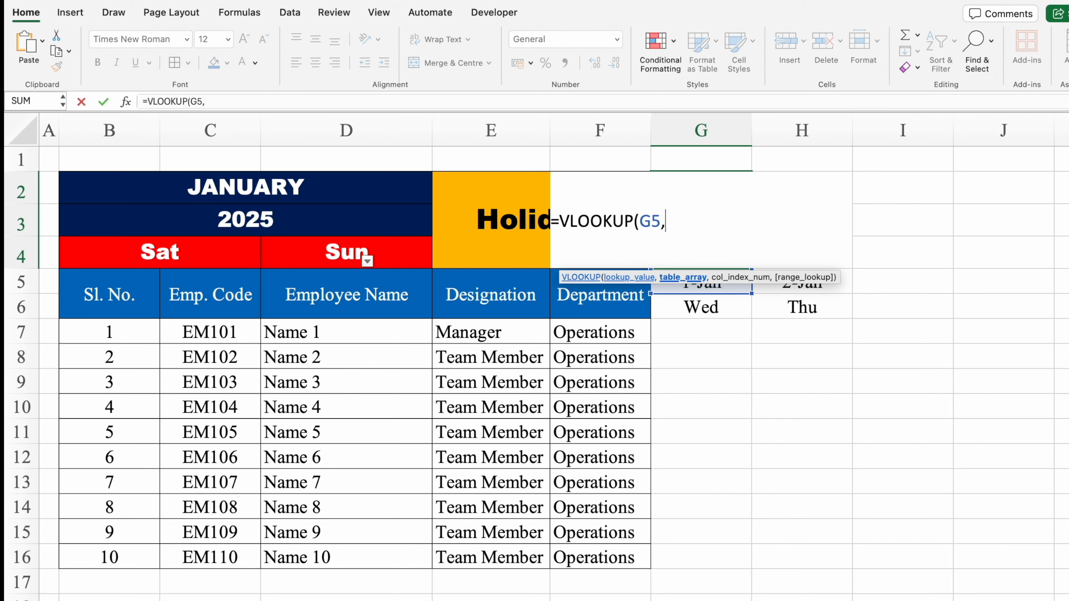
click(169, 600)
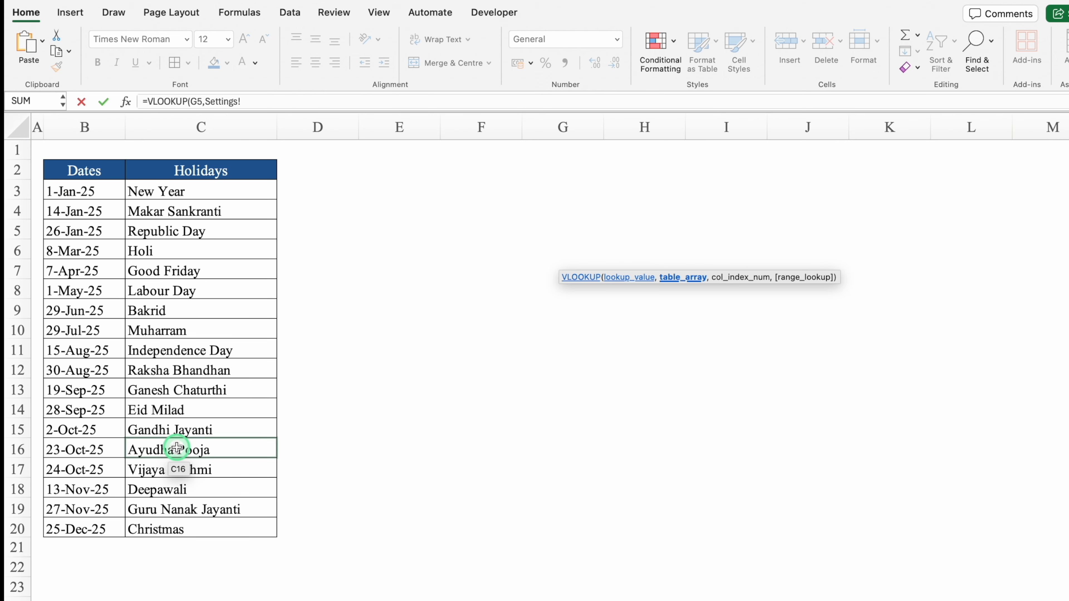
click(80, 126)
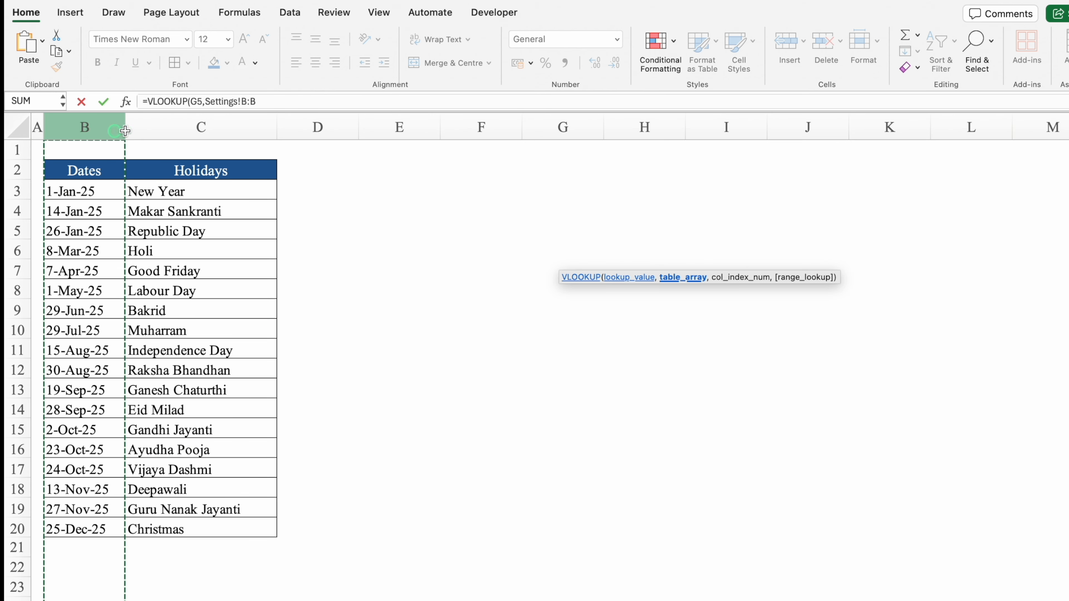
drag(125, 130, 173, 133)
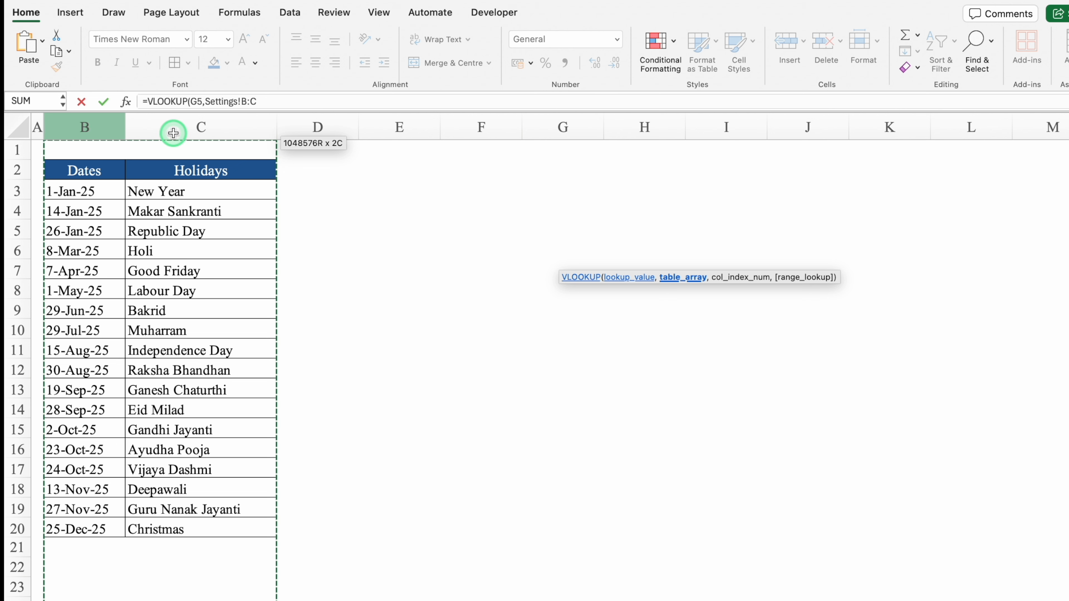
key(F4)
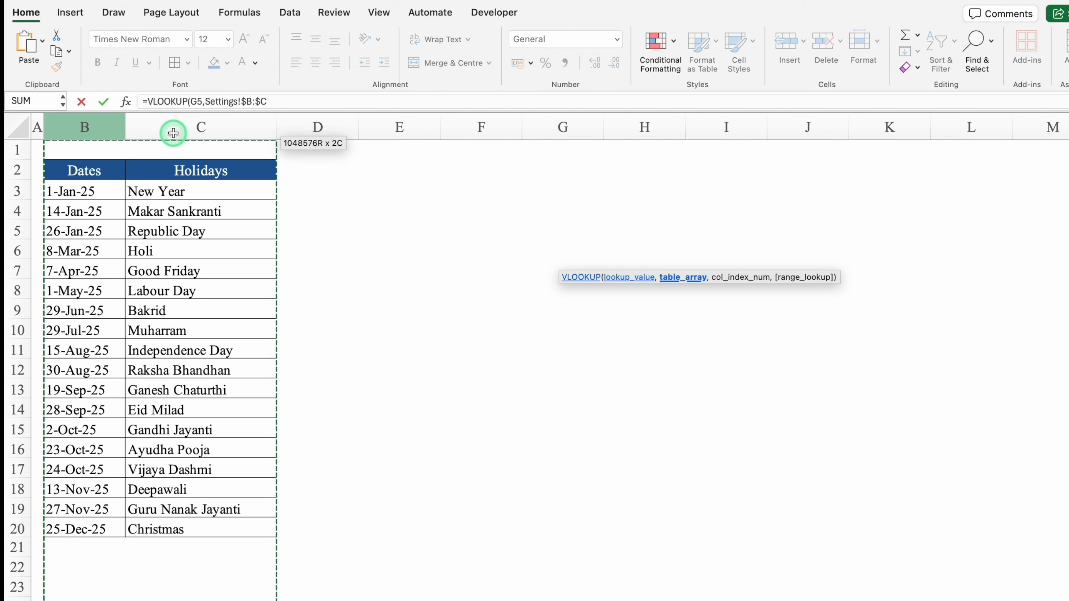
text(,)
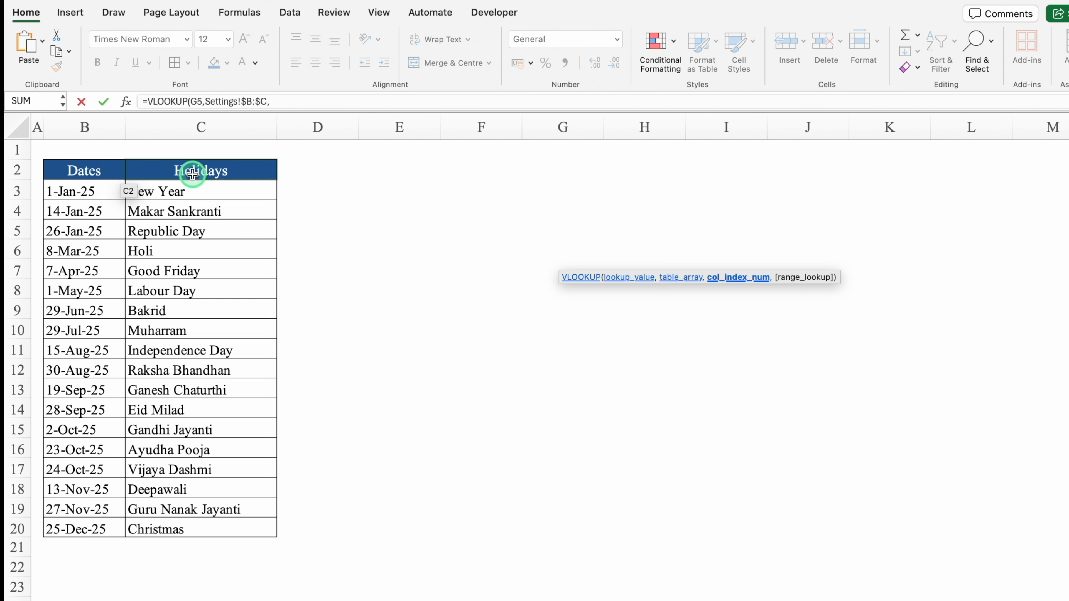
text(2)
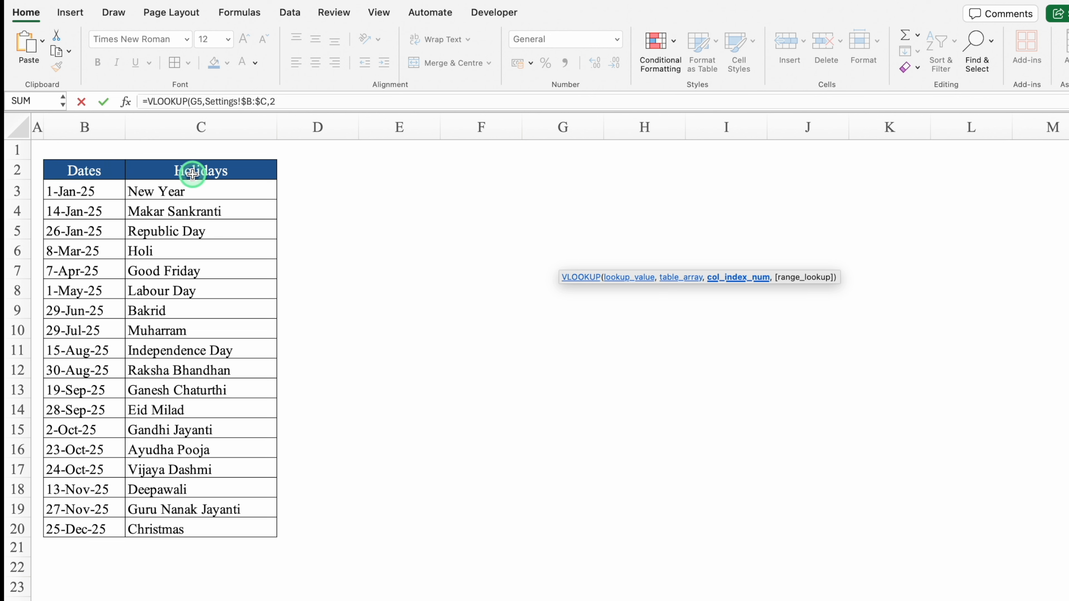
text(,0)
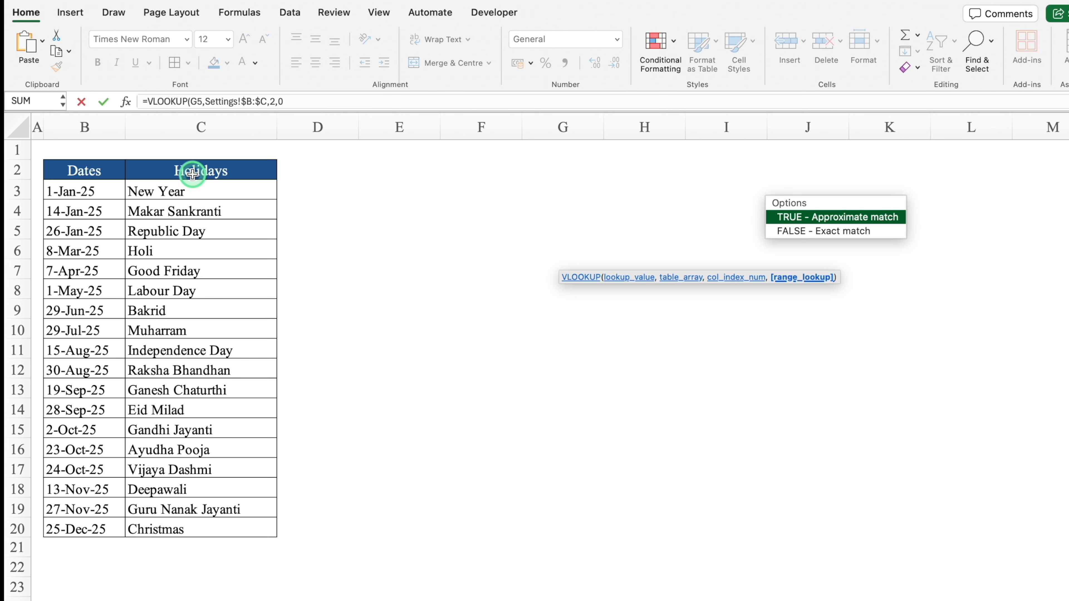
text())
key(Return)
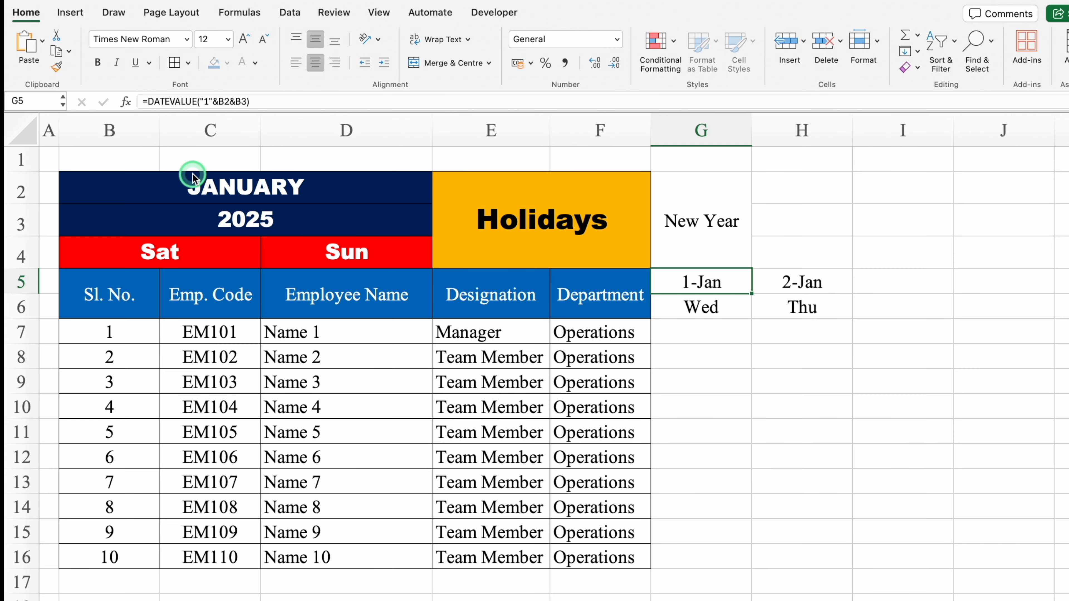
- Rotate the G2 holiday text upward at font size 11, and fill the cell across to H2
click(723, 238)
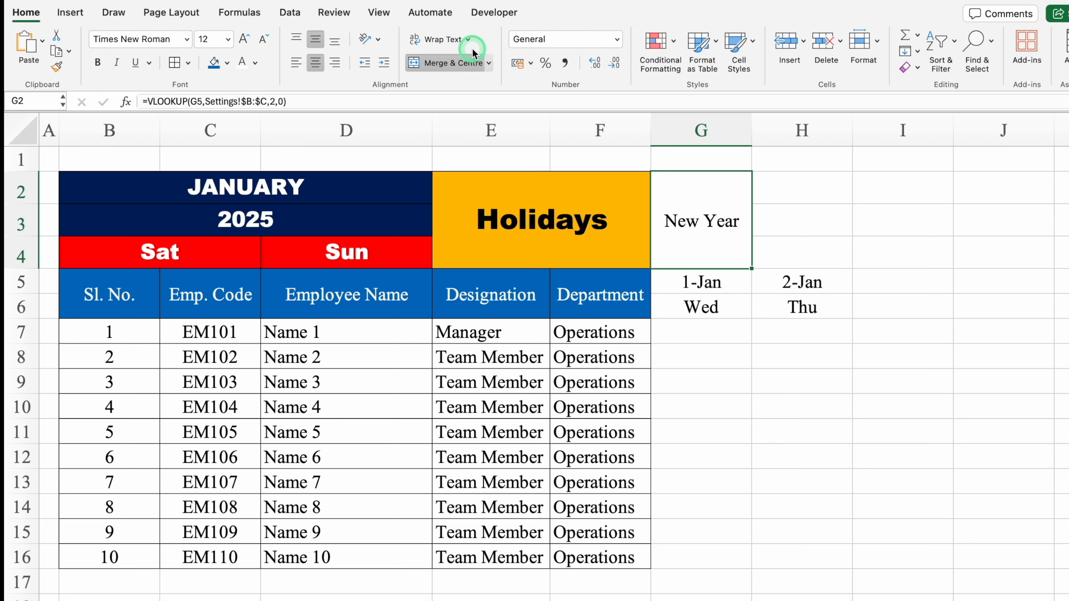
click(379, 41)
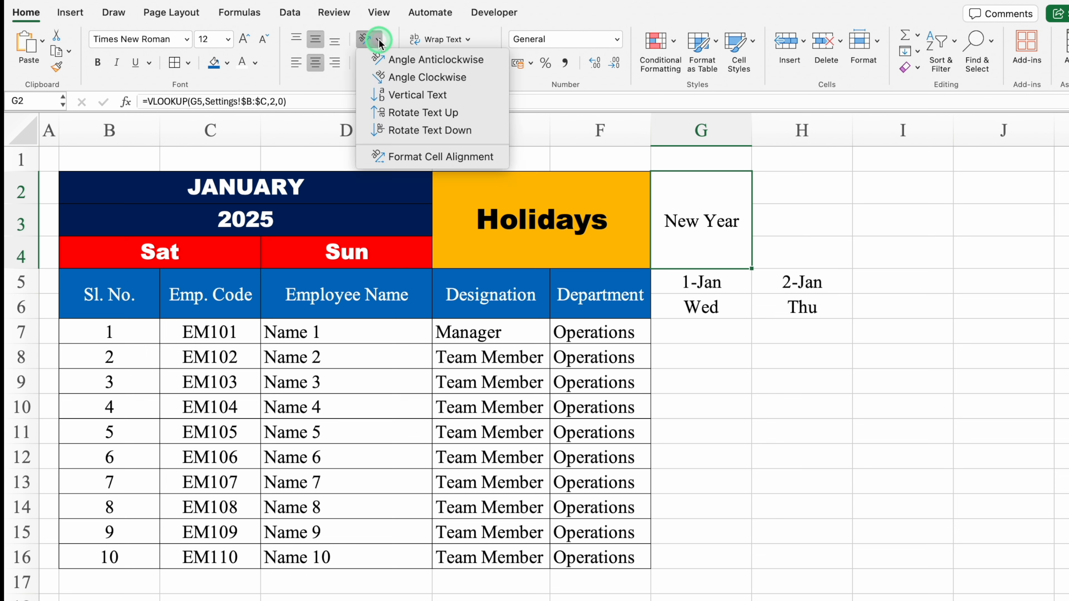
click(448, 112)
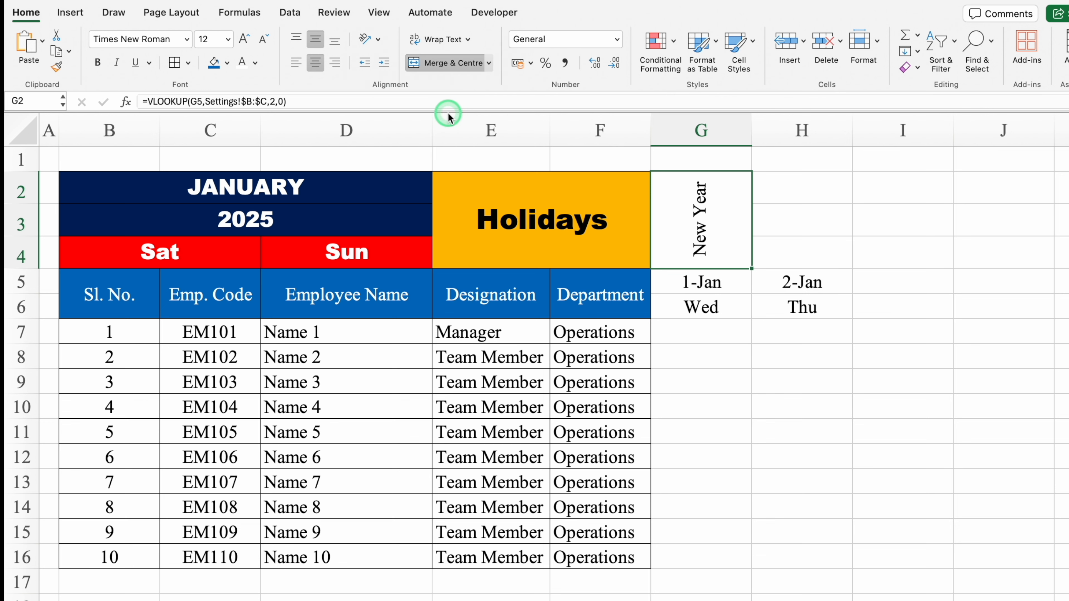
click(262, 40)
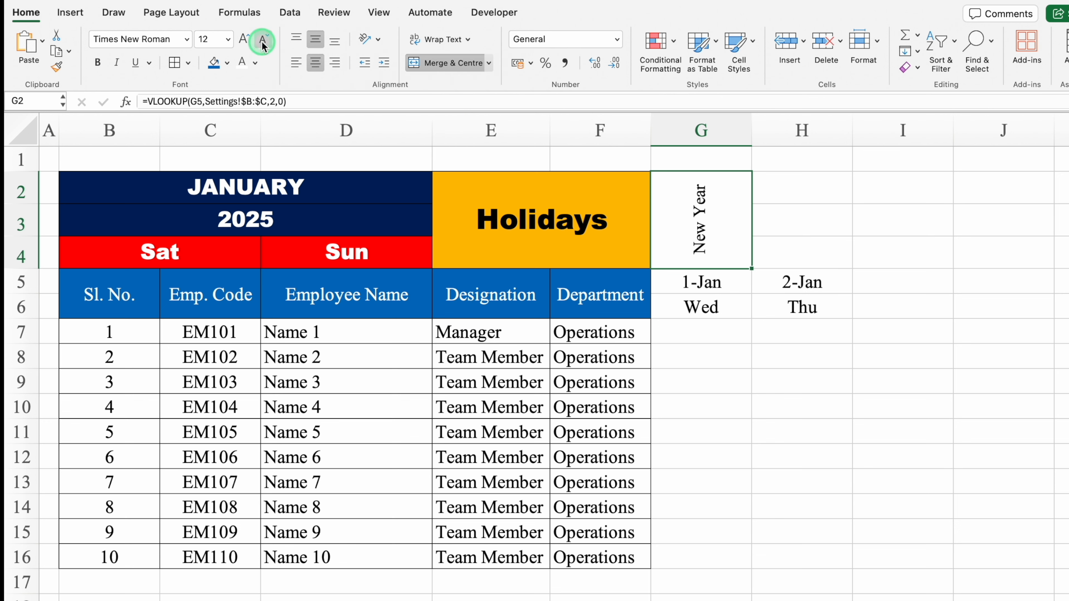
drag(753, 269, 825, 226)
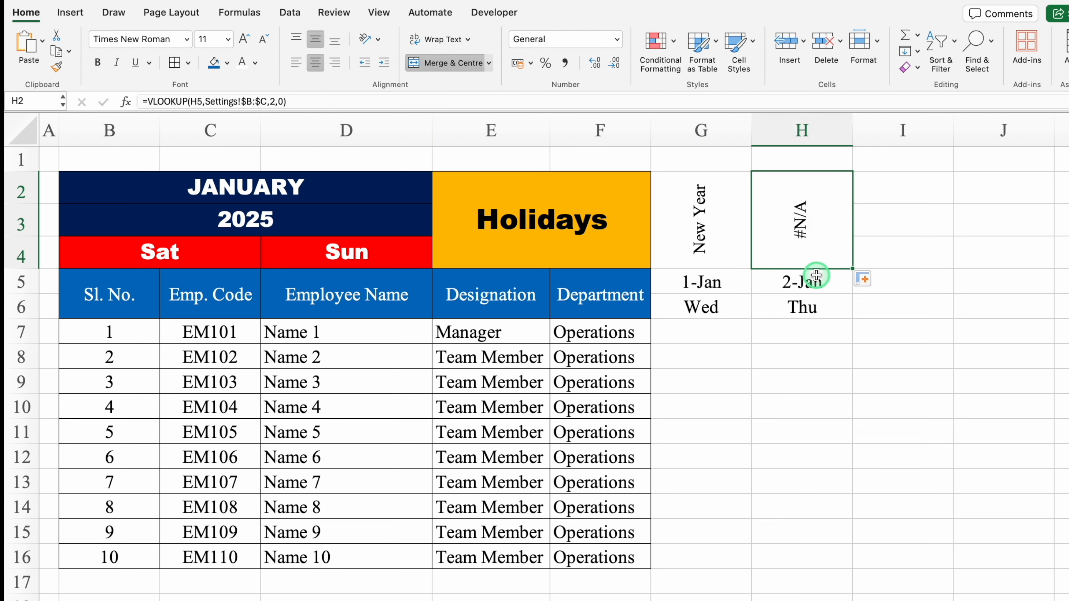
- Change G2's formula to =IFERROR(VLOOKUP(G5,Settings!$B:$C,2,0),"") and fill it across to H2
click(709, 220)
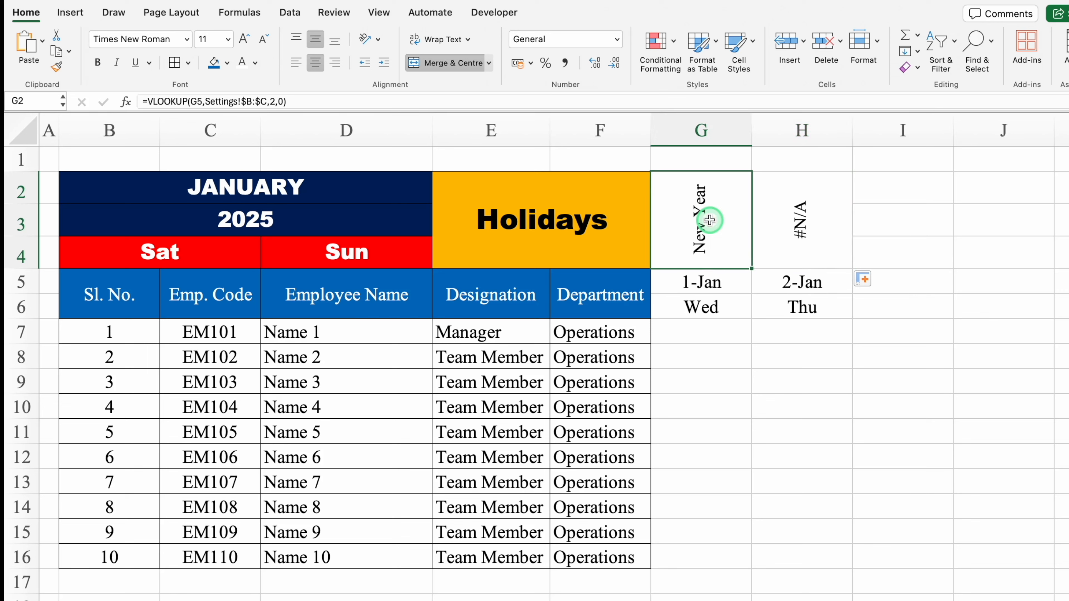
double_click(709, 220)
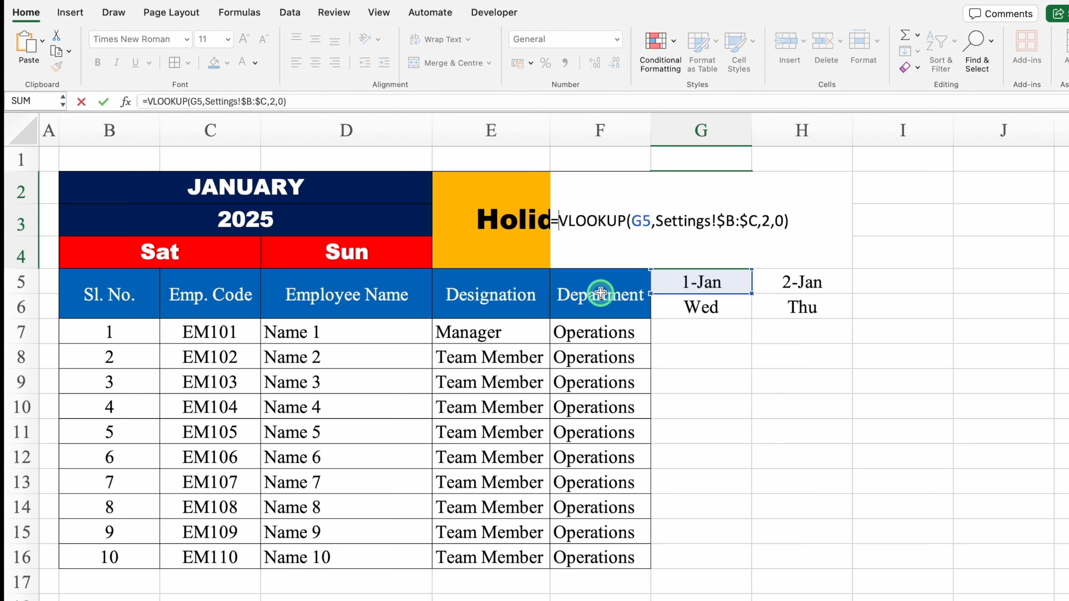
text(IFE)
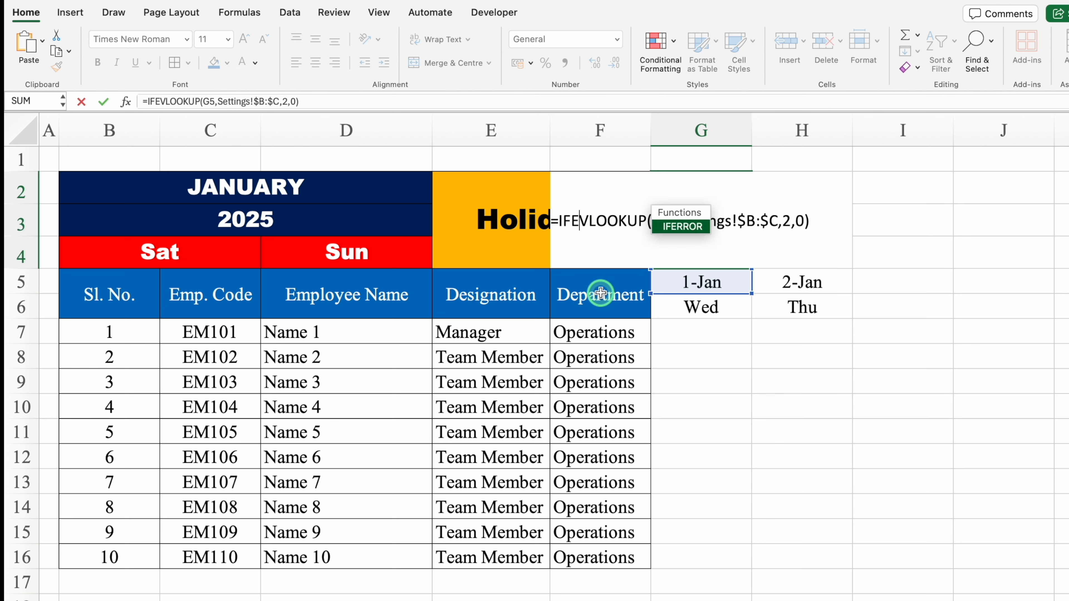
double_click(681, 229)
click(755, 220)
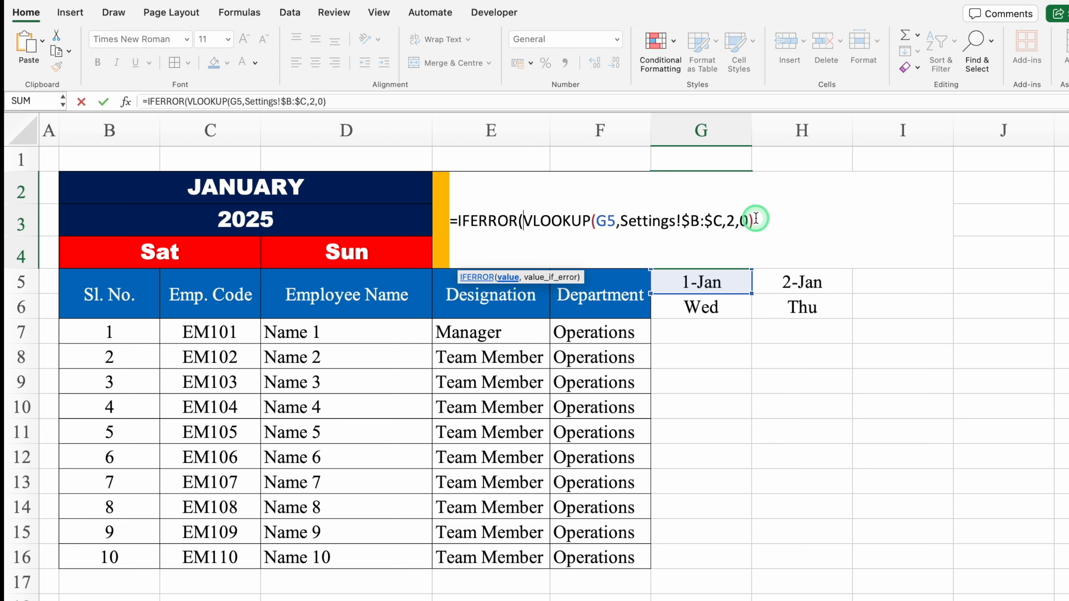
text(,"")
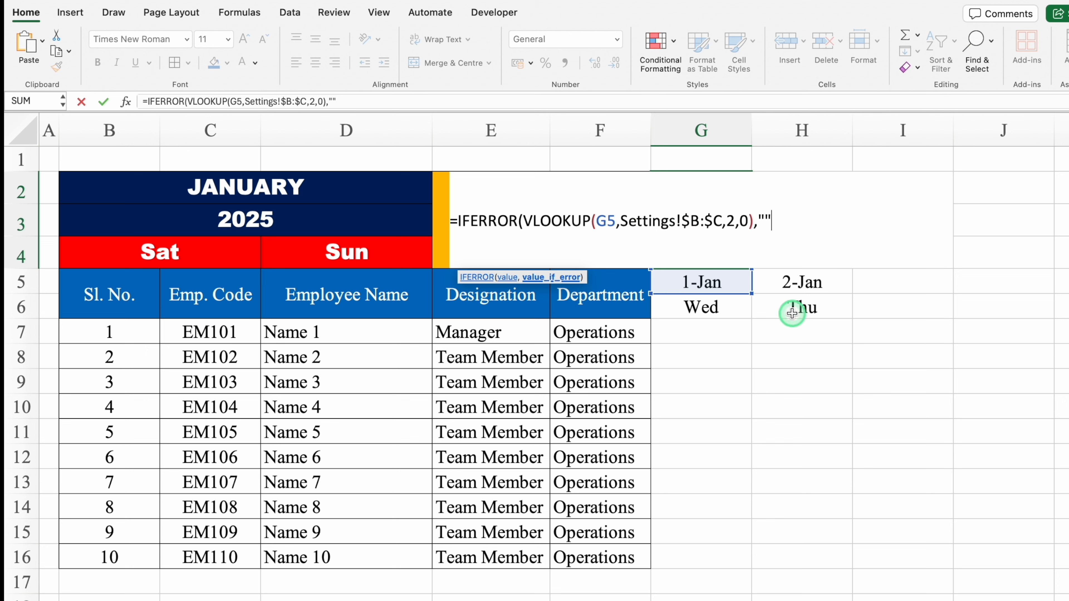
text())
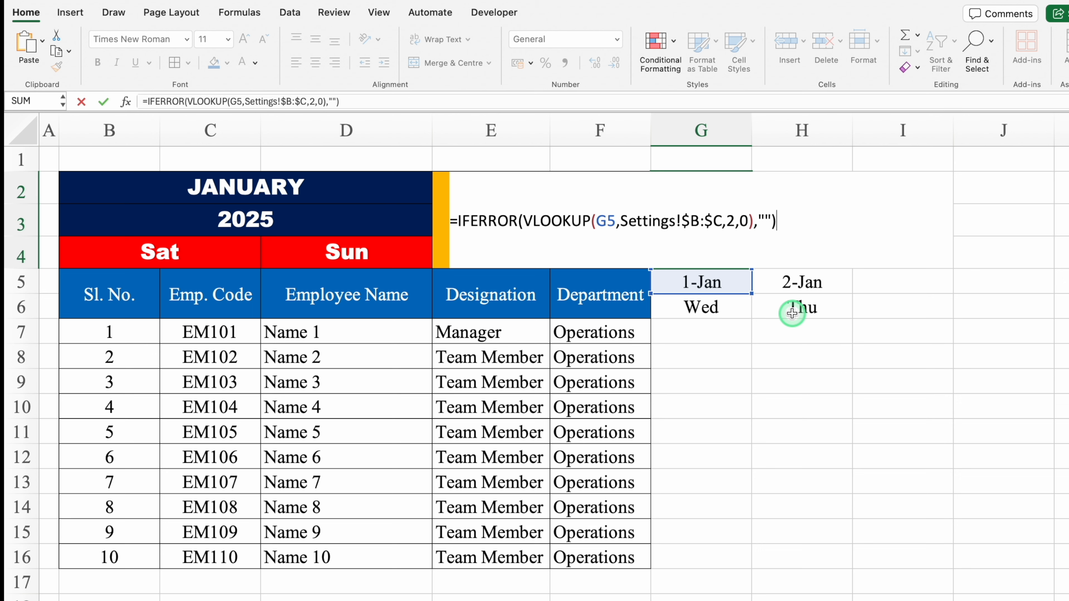
key(Return)
click(749, 264)
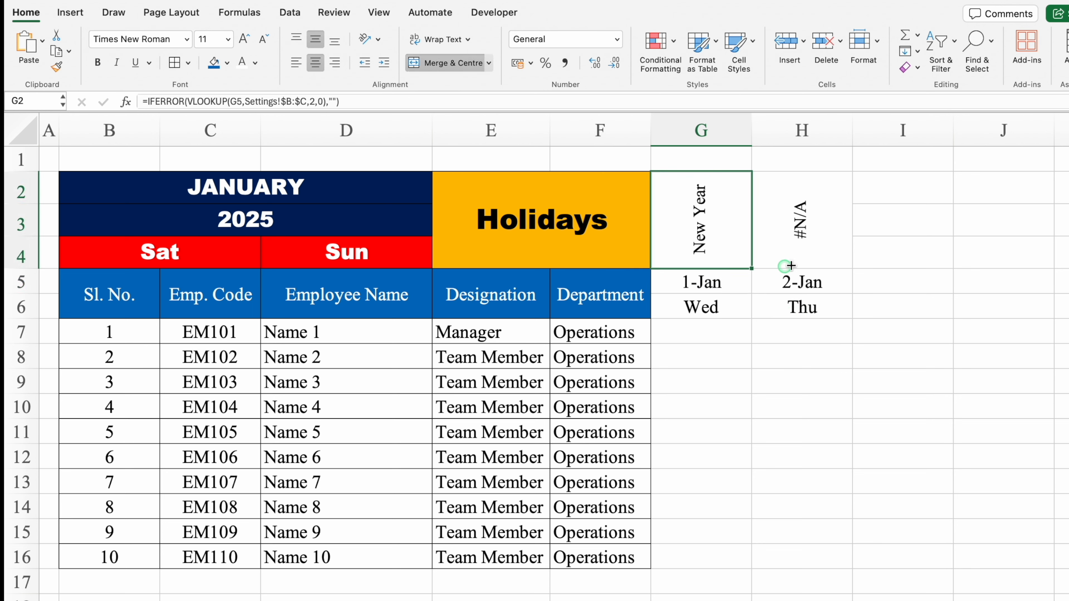
drag(790, 266, 816, 263)
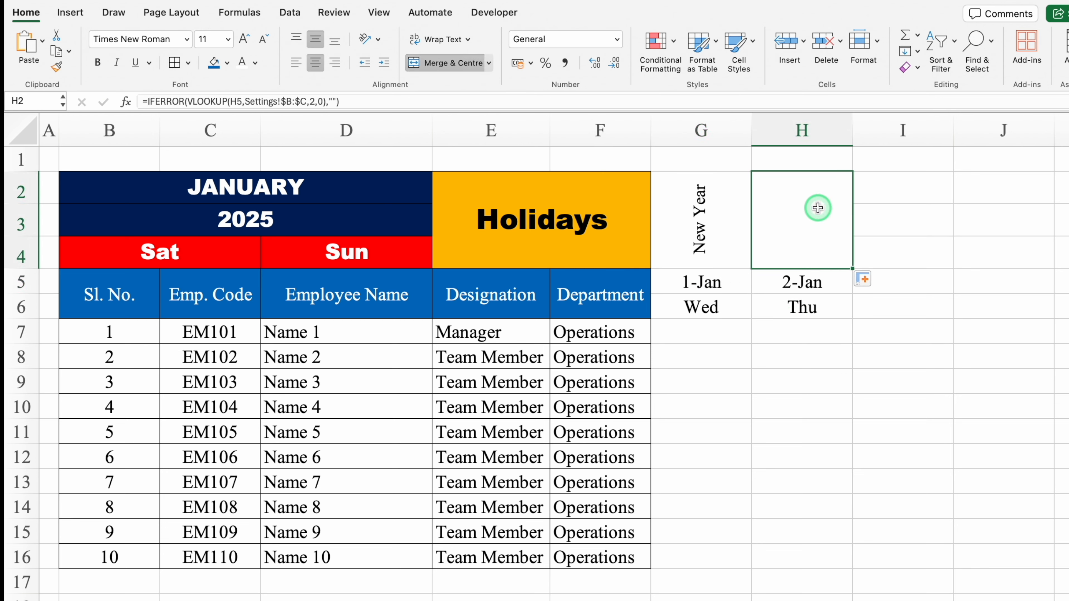
- Add borders to all cells in G2:H16, and give the date and weekday cells G5:H6 a teal fill with white text
drag(716, 234, 790, 556)
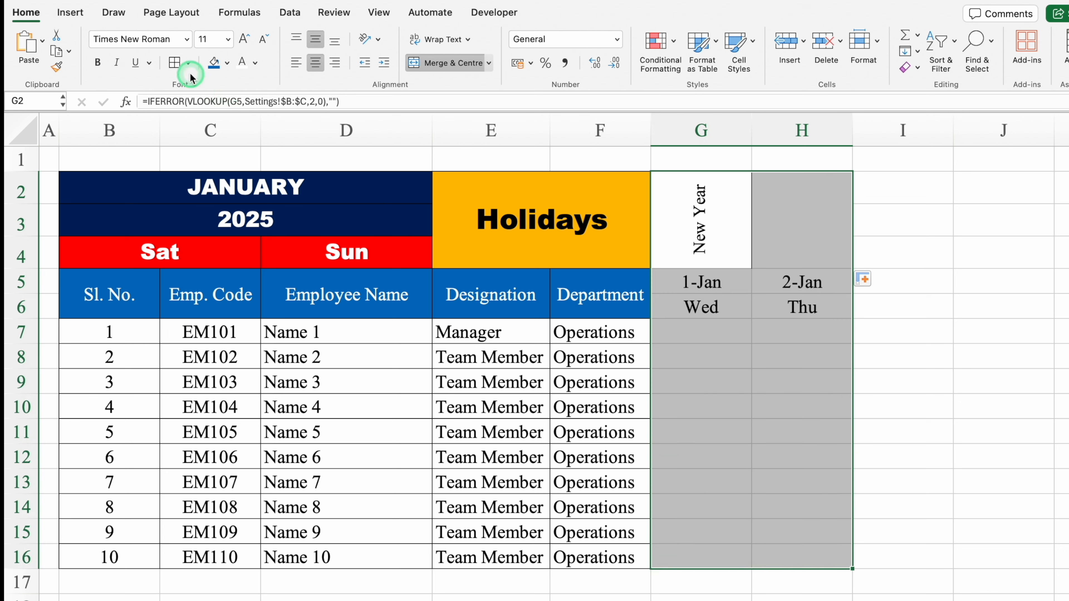
click(175, 63)
click(727, 280)
drag(727, 280, 787, 306)
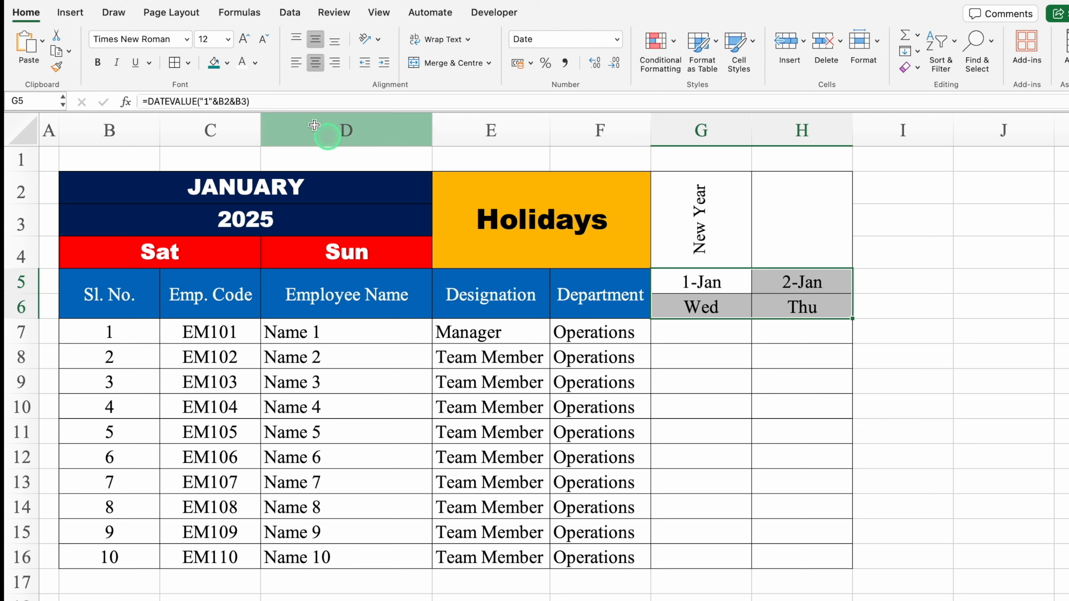
click(222, 62)
click(241, 63)
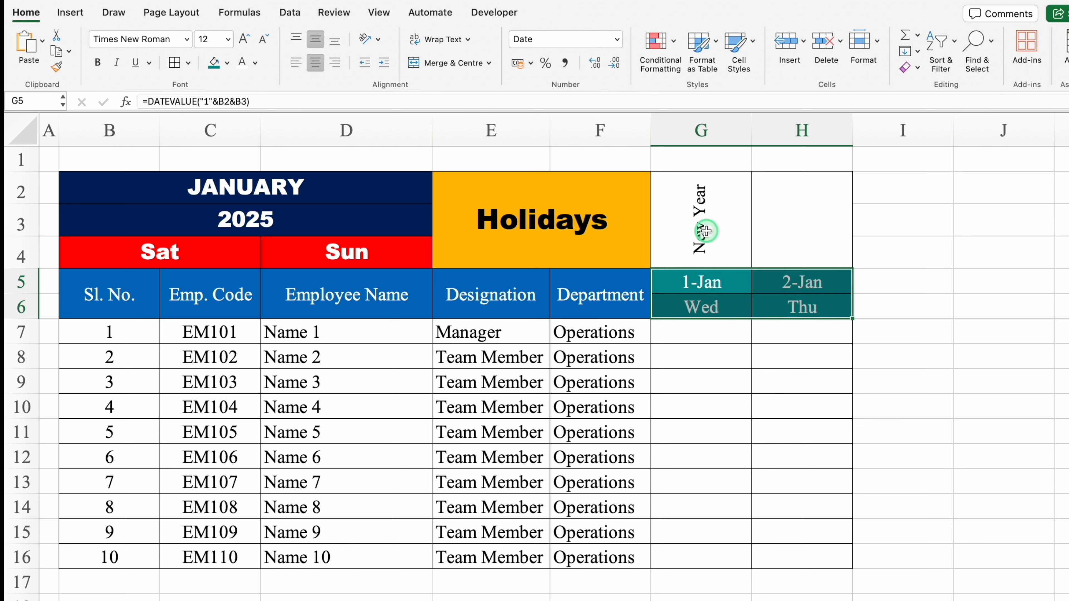
- Create a highlight-cells conditional formatting rule for G2 that applies when the cell value is not equal to ""
click(702, 211)
click(317, 33)
click(33, 11)
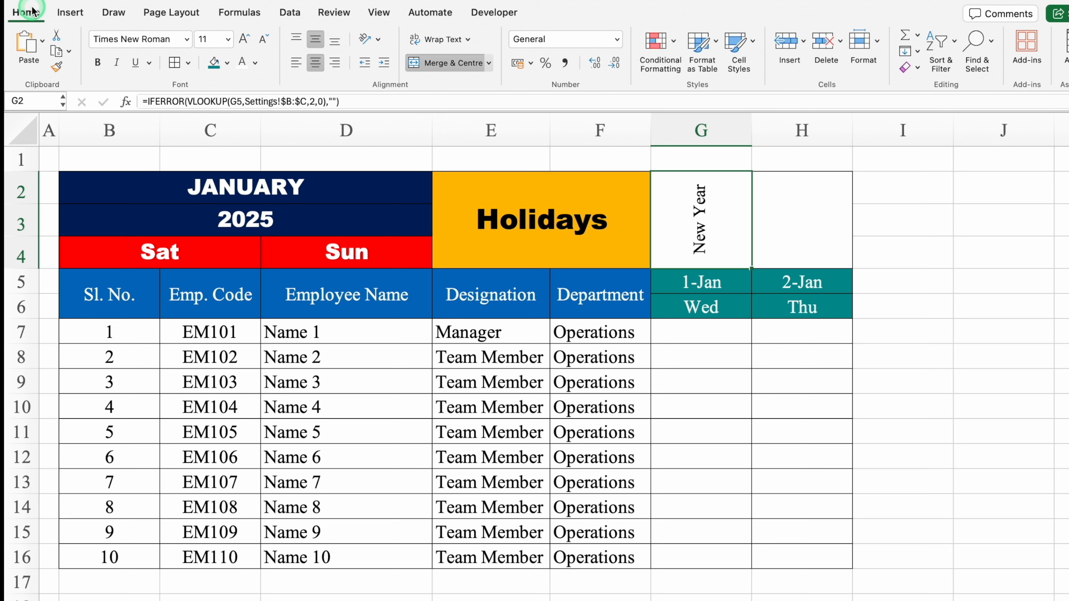
click(655, 42)
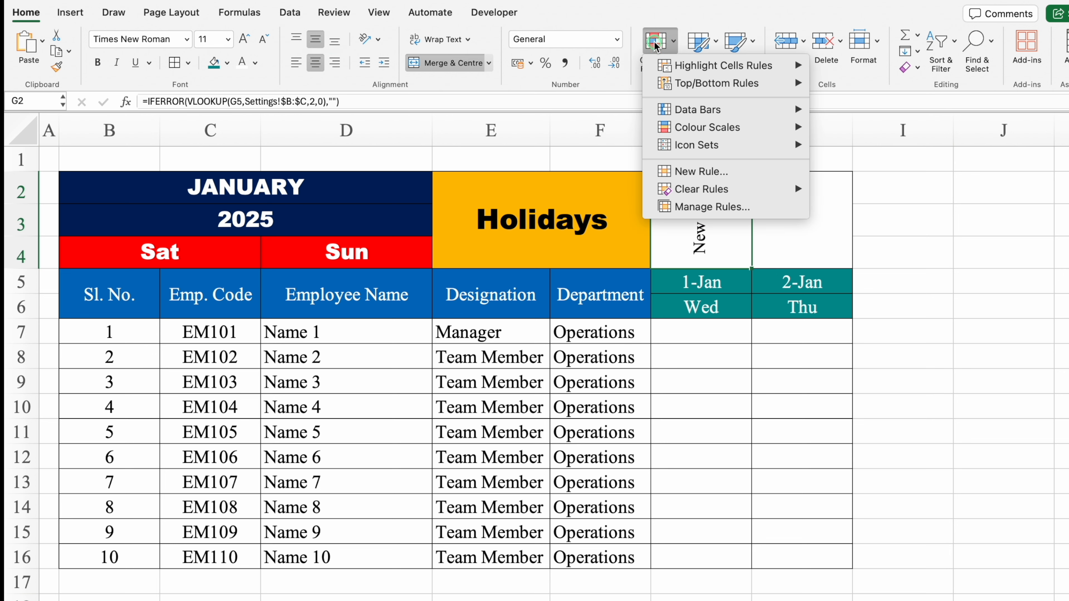
click(731, 67)
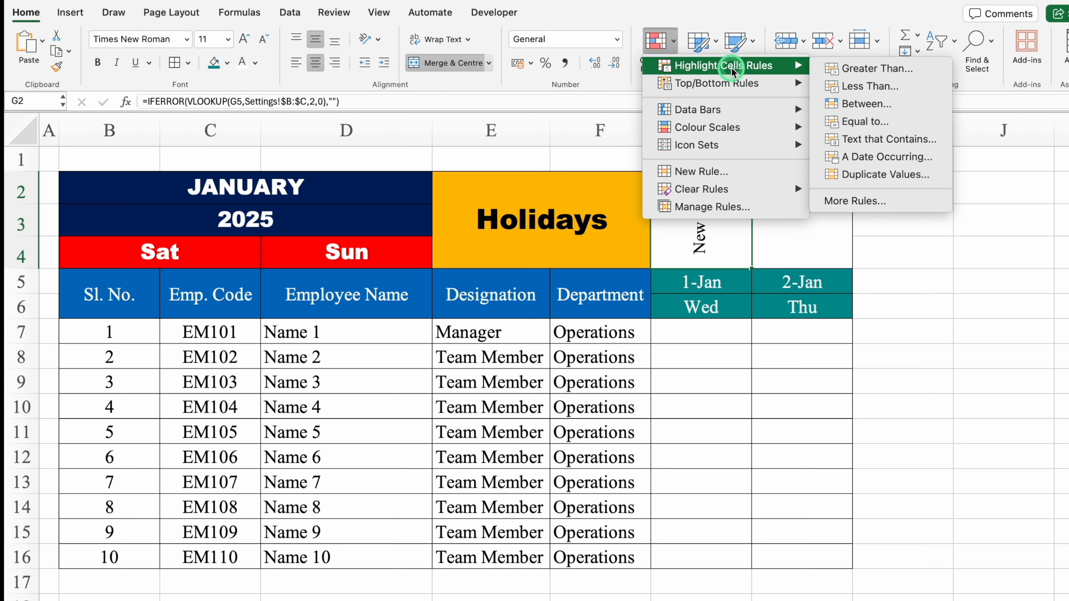
click(875, 122)
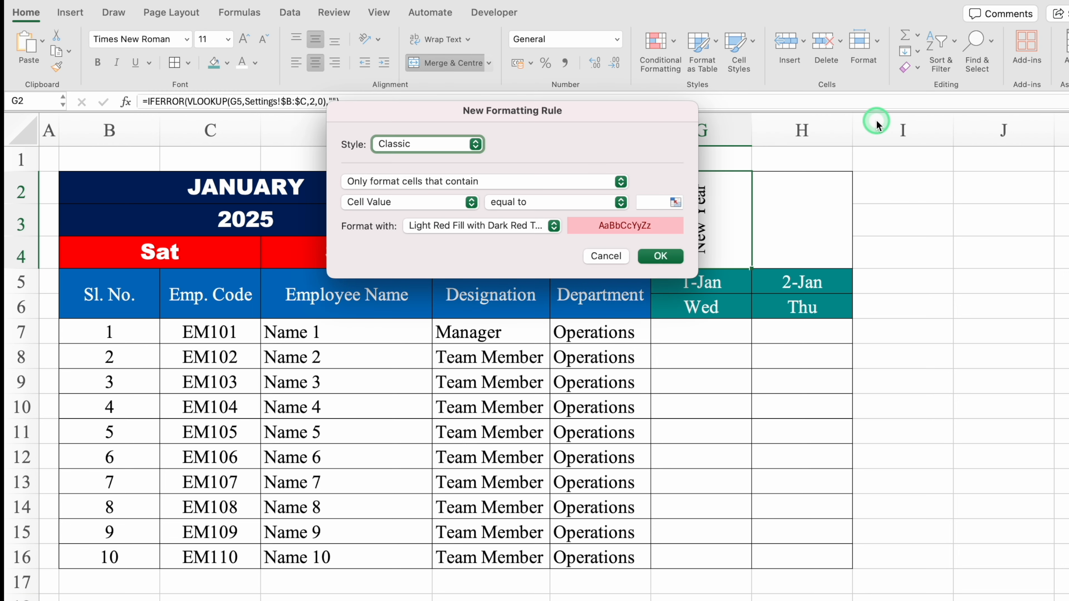
click(600, 203)
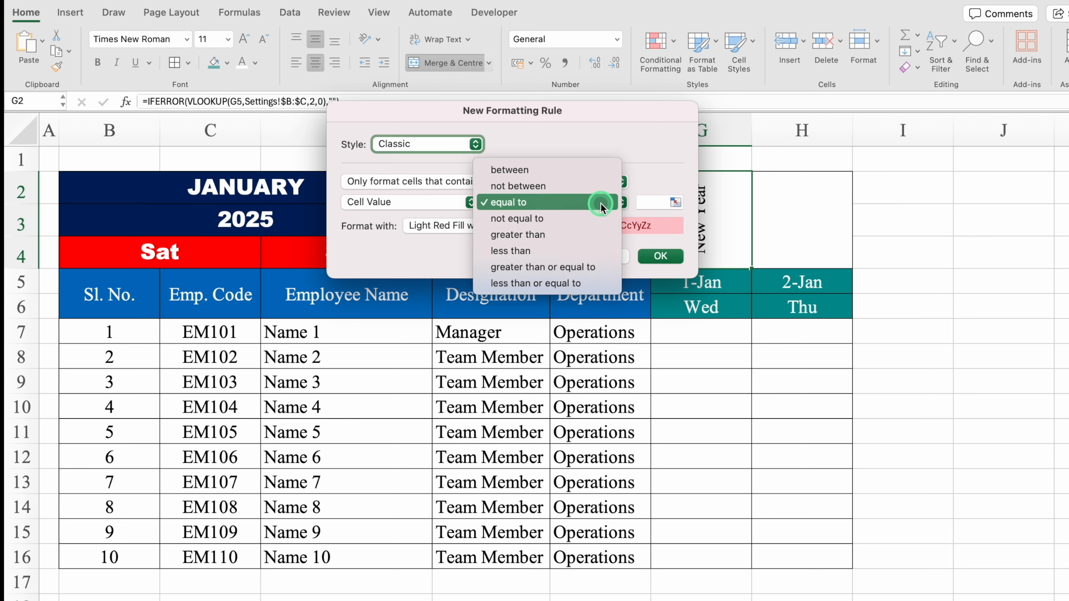
click(564, 220)
click(713, 344)
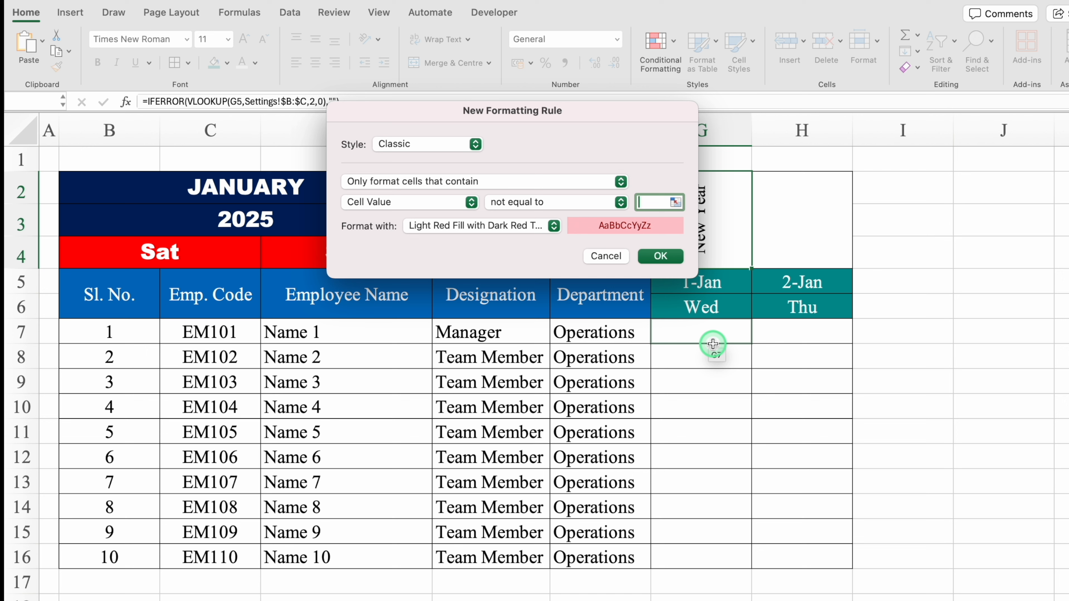
text("")
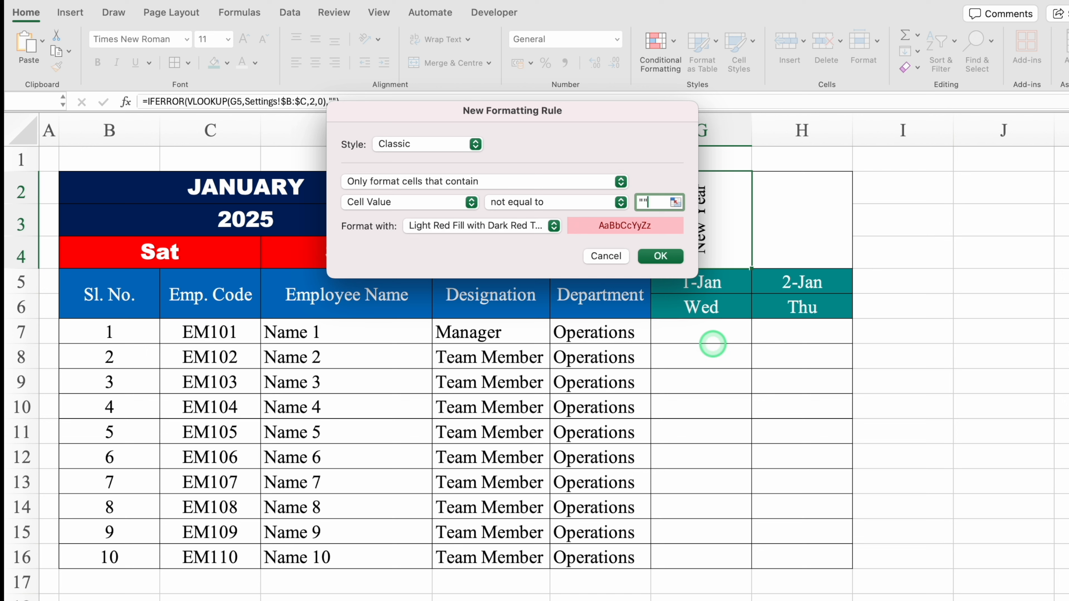
- Give the G2 rule a customised format with an orange-yellow background and black font, and apply the rule
click(554, 226)
click(477, 321)
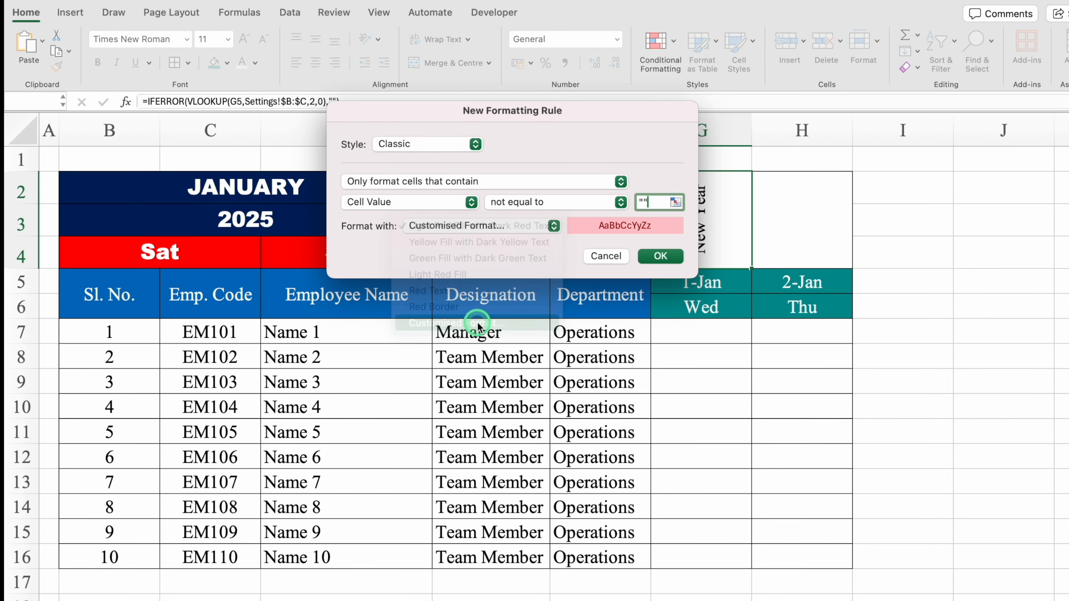
click(639, 72)
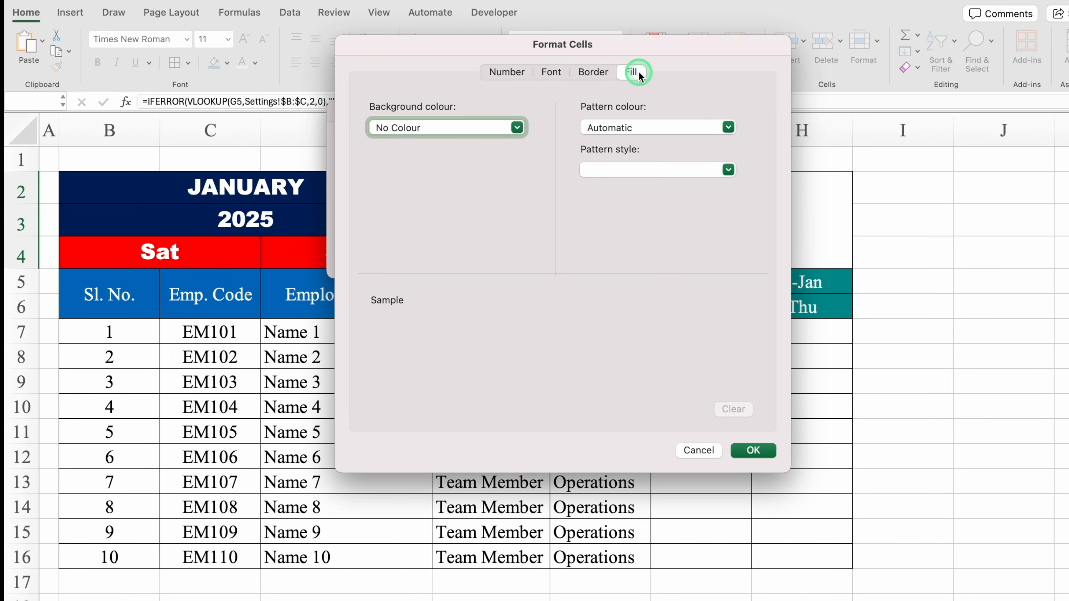
click(518, 127)
click(407, 293)
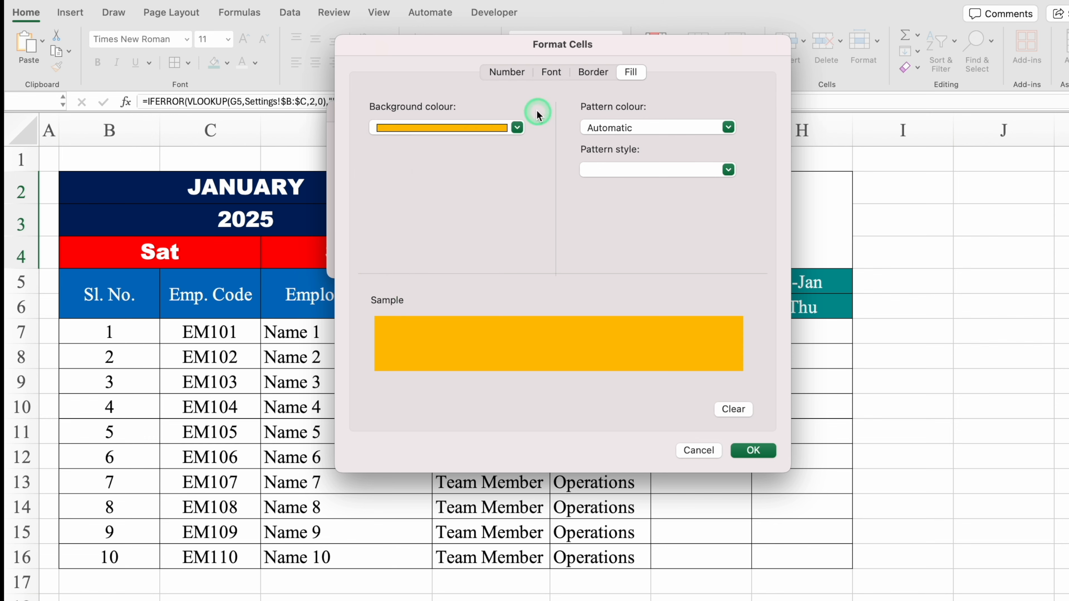
click(551, 72)
click(655, 242)
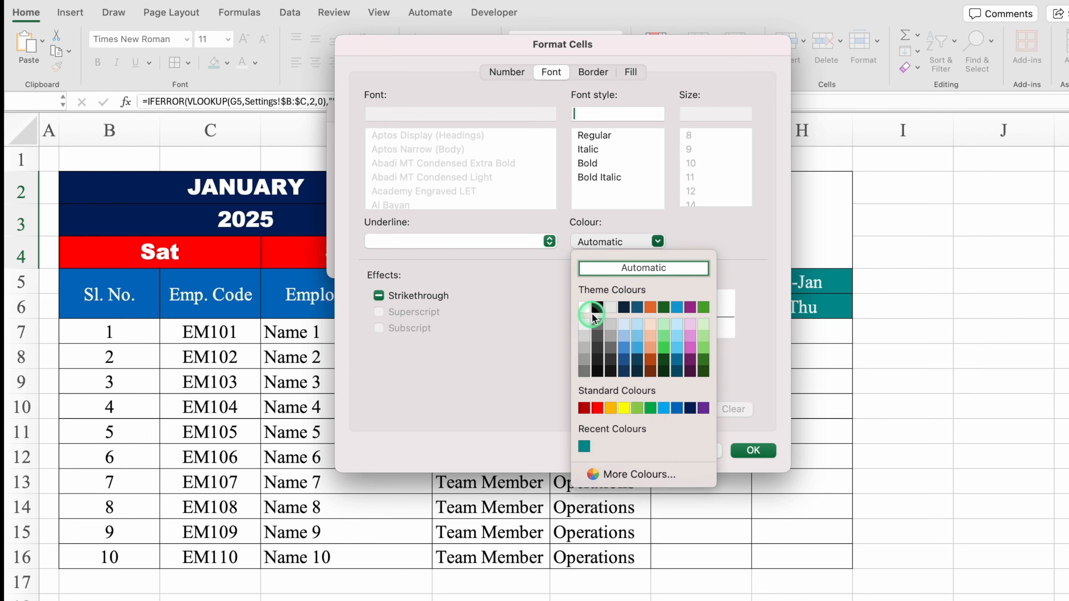
click(591, 309)
click(754, 451)
click(663, 255)
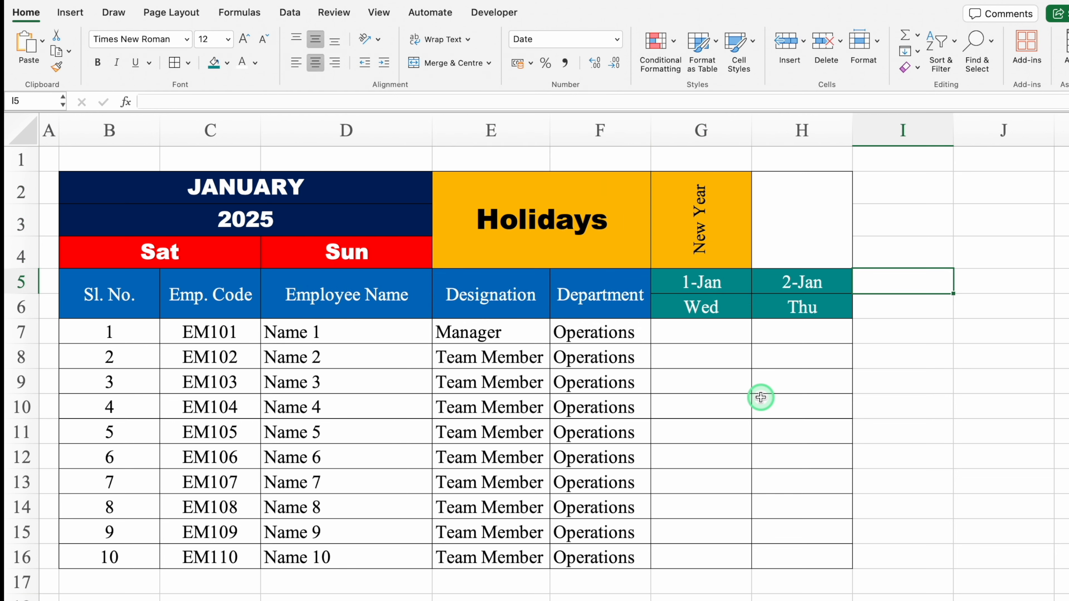
- Start a Classic conditional formatting rule for G7:H16 that uses a formula to determine which cells to format
click(703, 333)
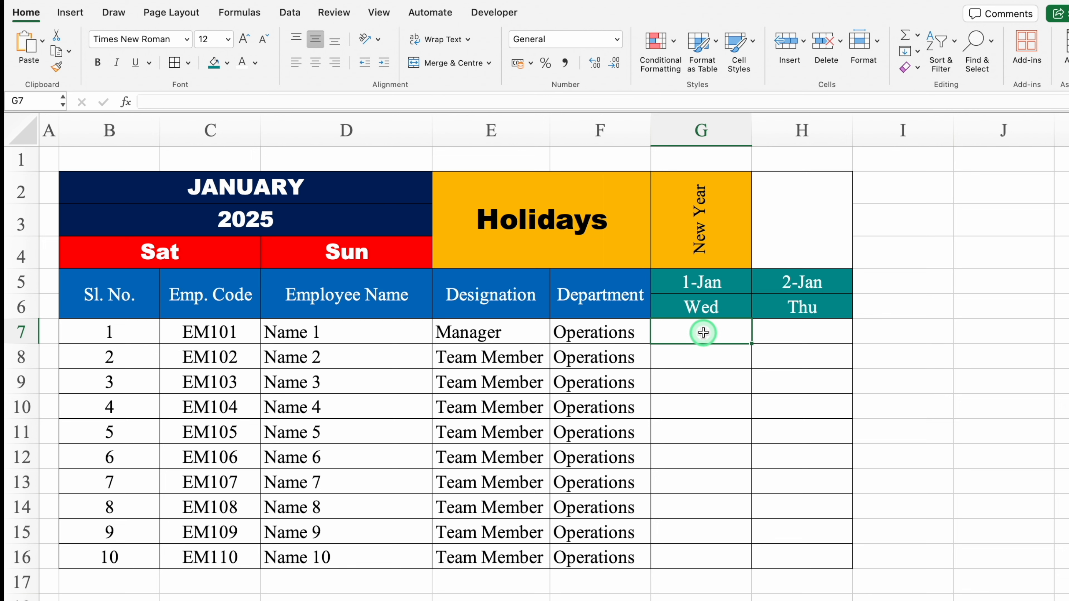
drag(702, 334, 774, 560)
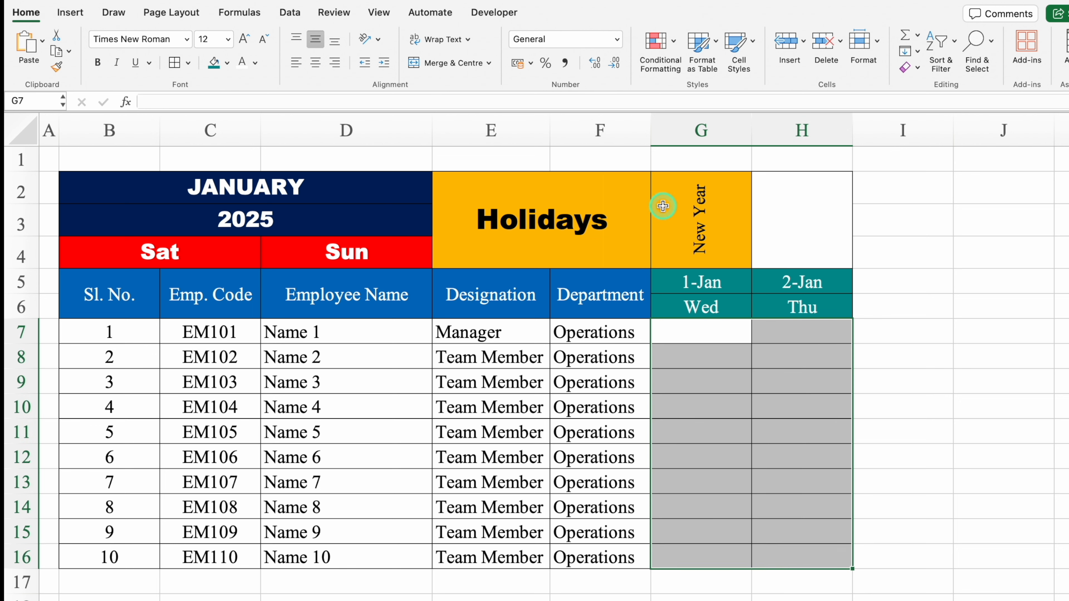
click(658, 46)
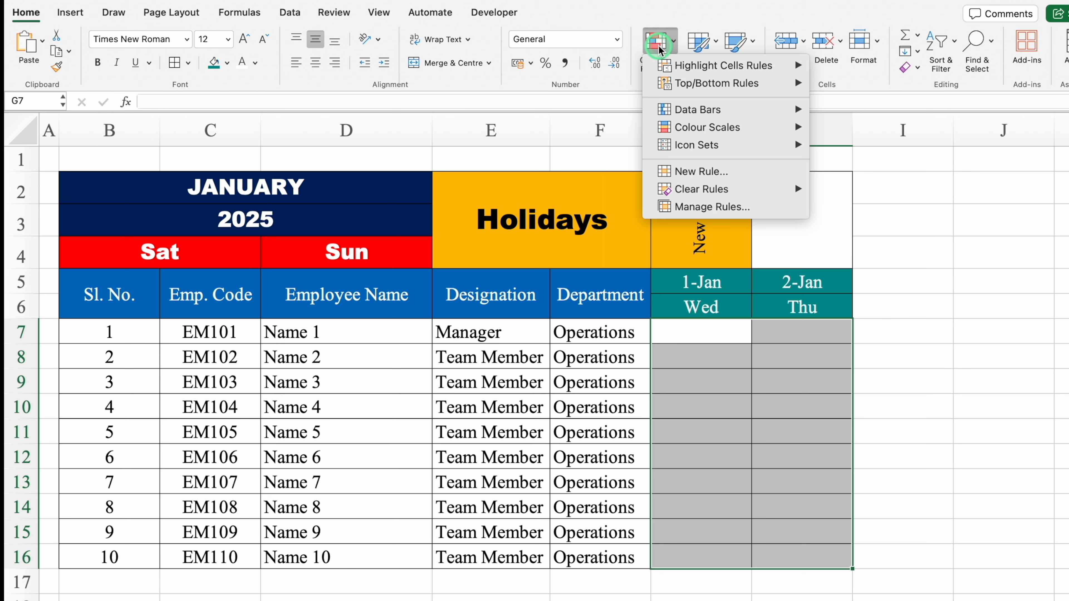
click(752, 173)
click(559, 140)
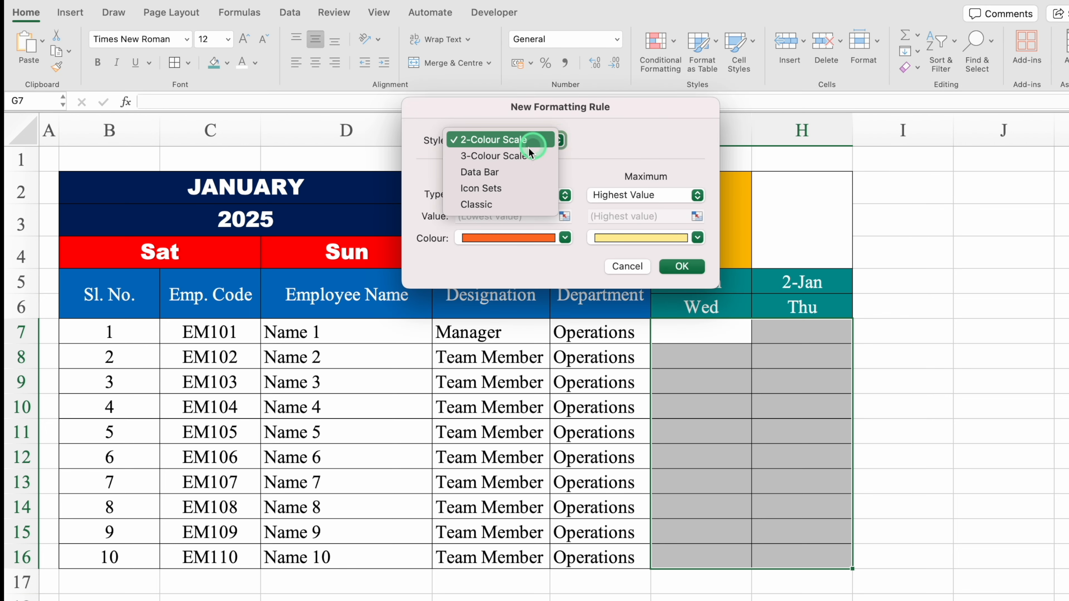
click(504, 202)
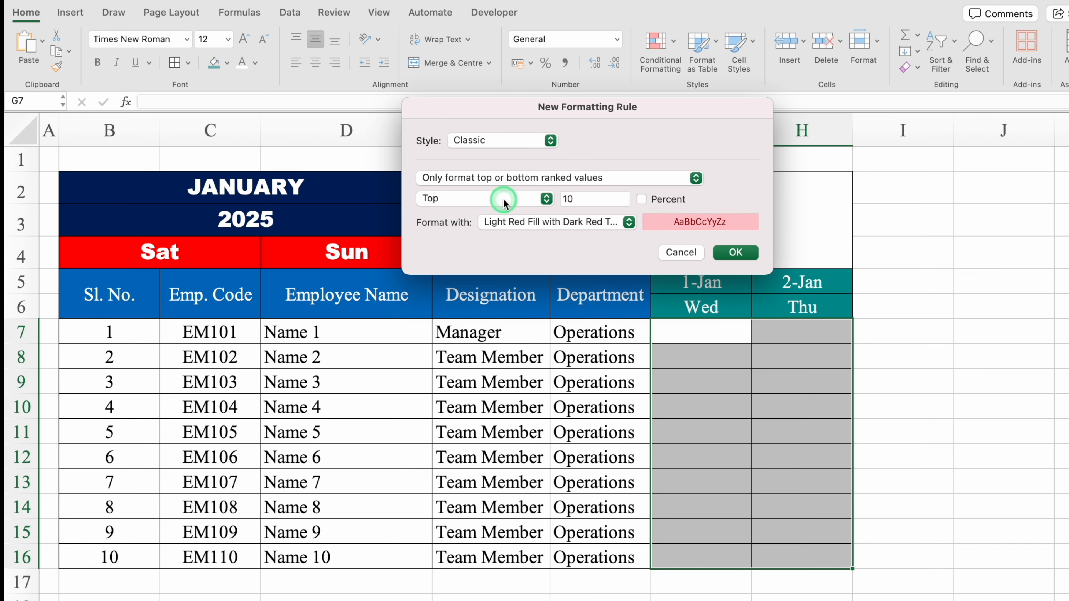
click(579, 178)
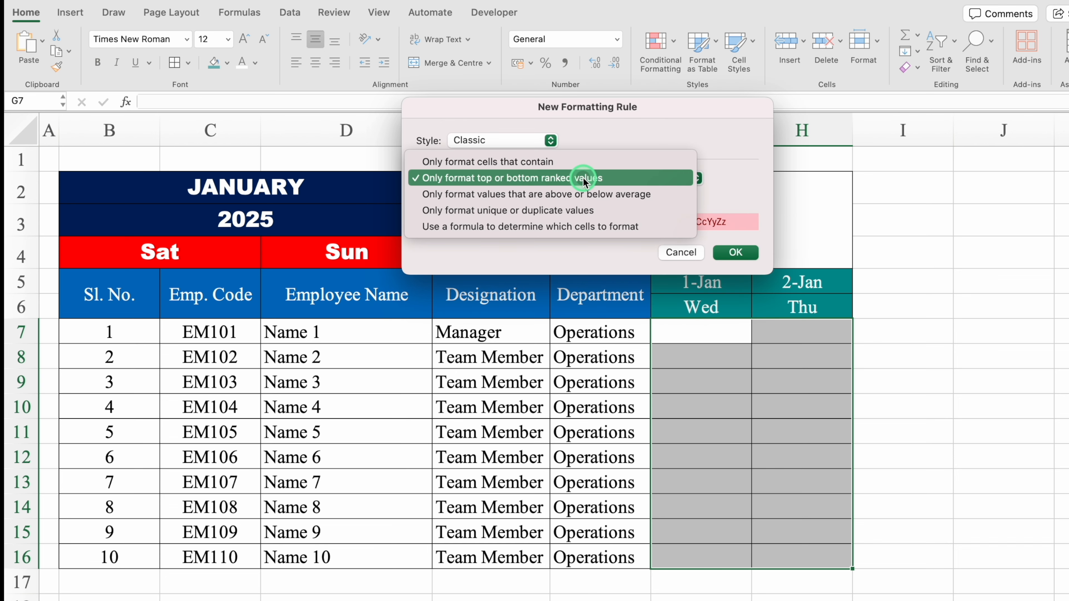
click(627, 228)
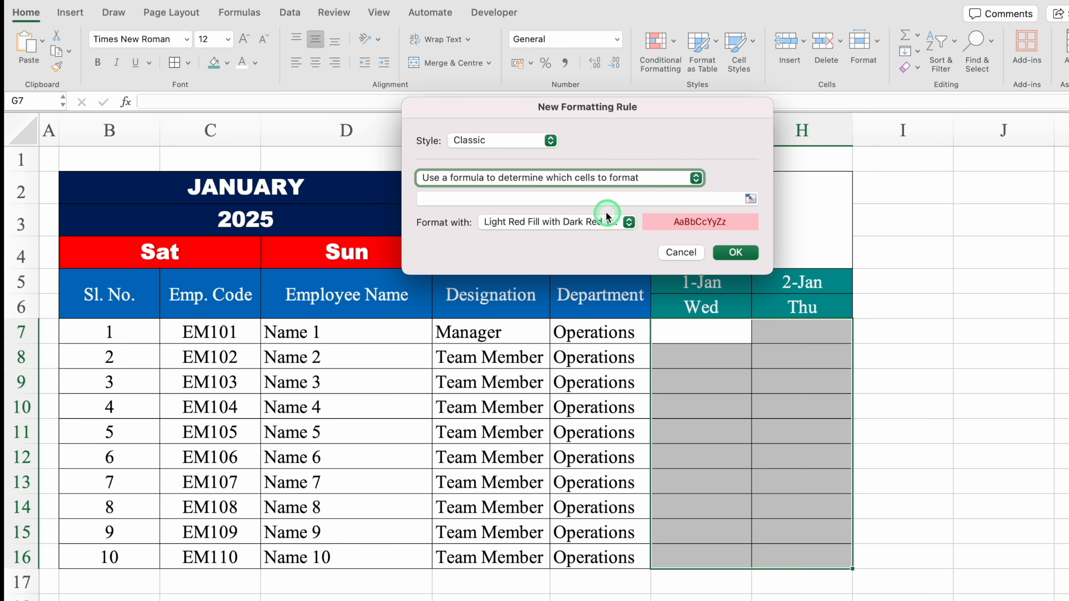
- Enter =G$2>"" as the rule's formula so columns under a holiday name are formatted
text(=)
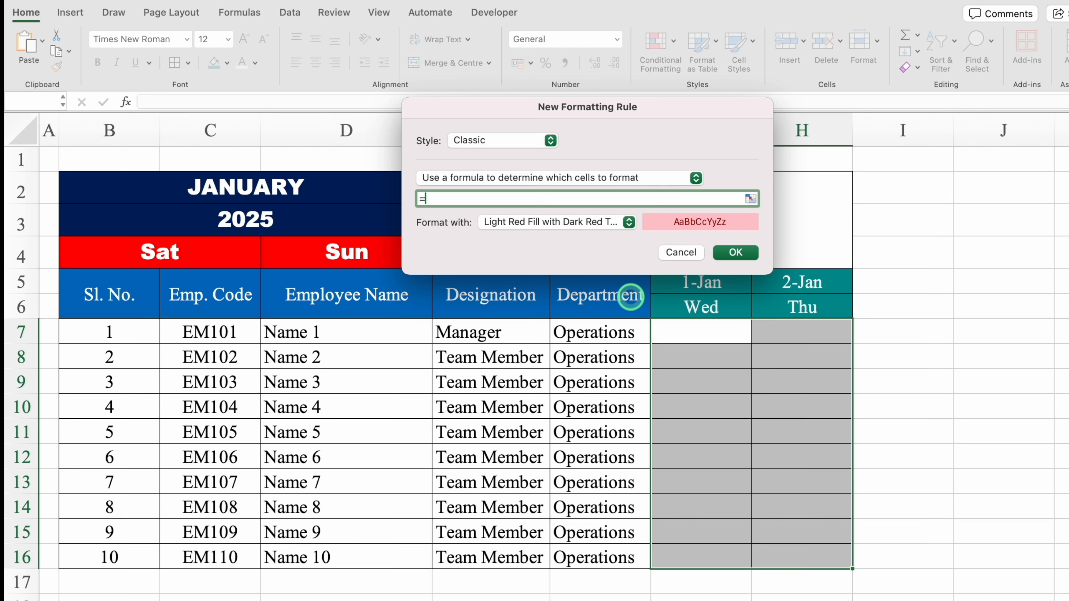
drag(656, 112, 656, 351)
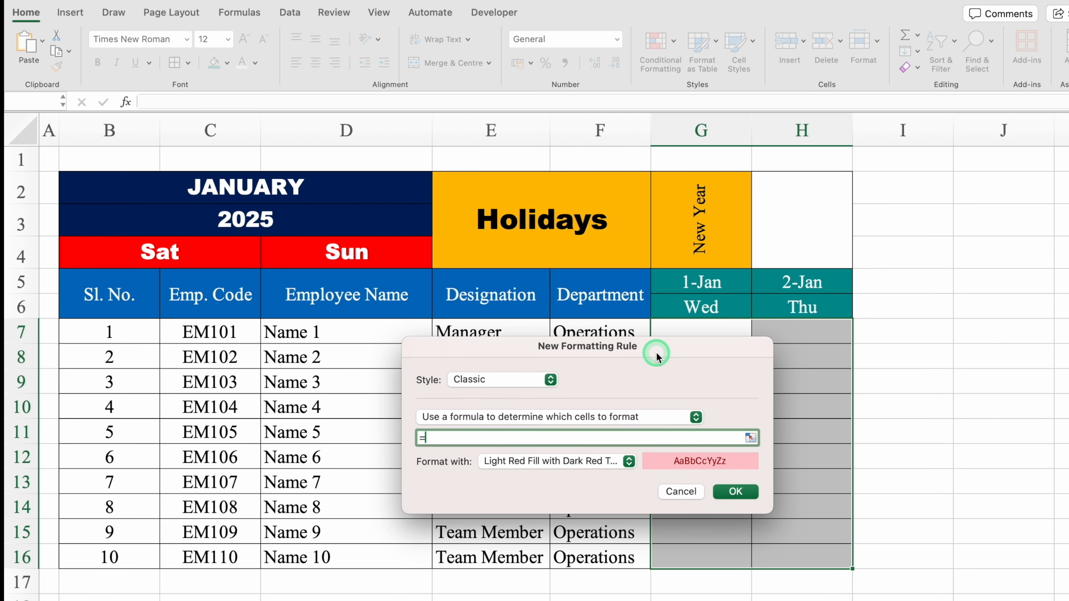
click(689, 227)
click(688, 227)
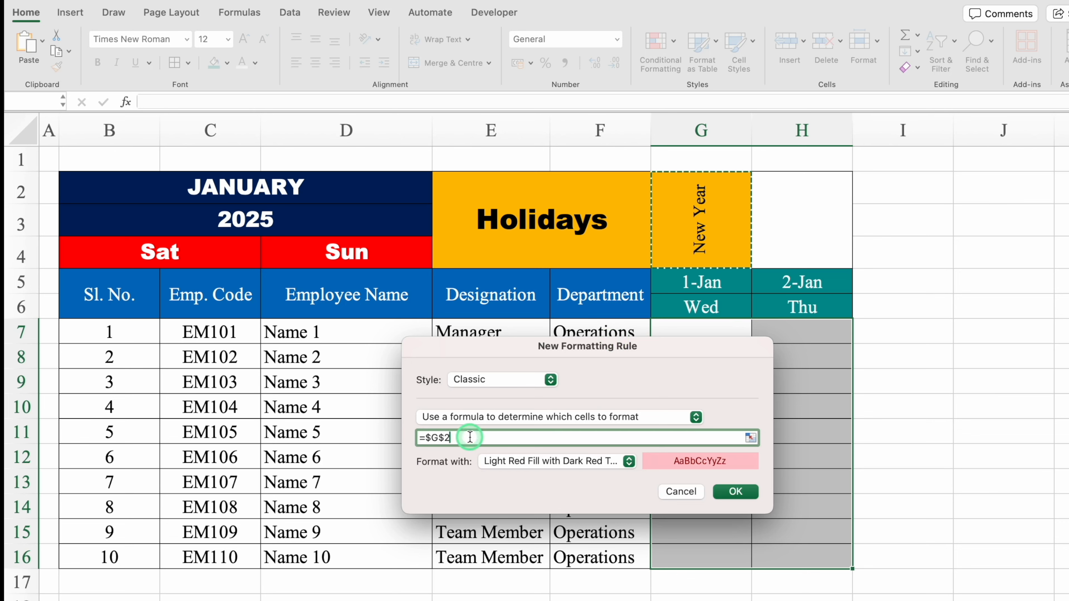
click(433, 439)
key(BackSpace)
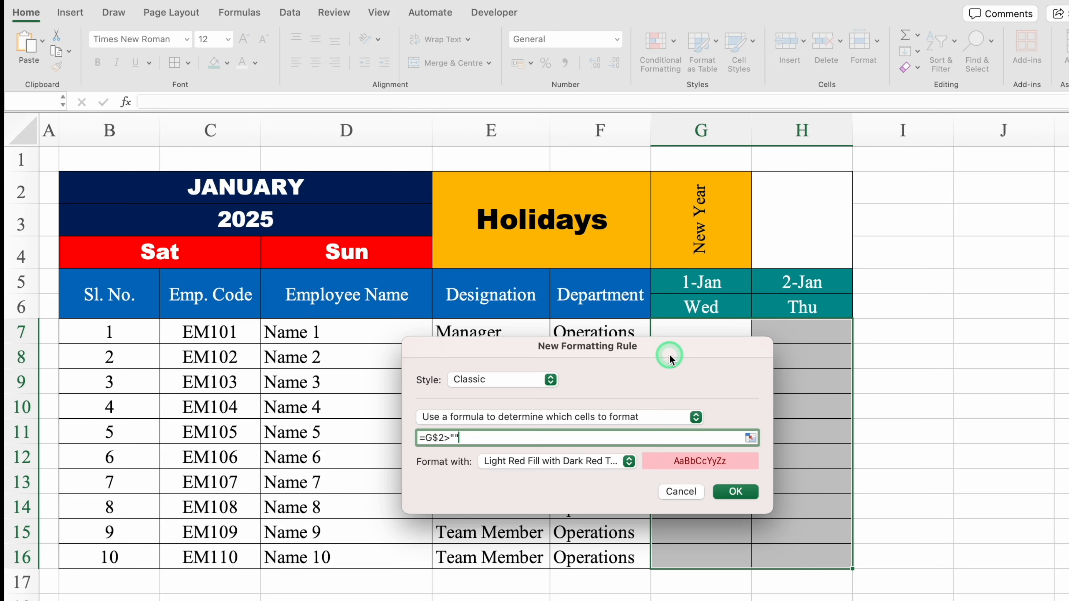
drag(669, 354, 663, 184)
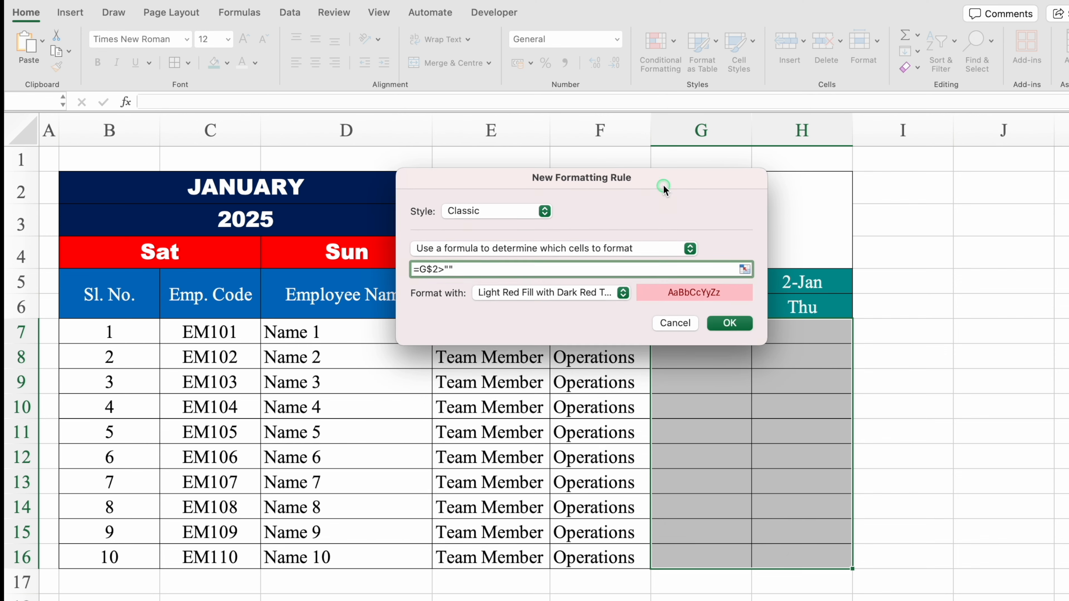
- Give the =G$2>"" rule a customised format with a standard blue background and white font, and apply the rule
click(623, 293)
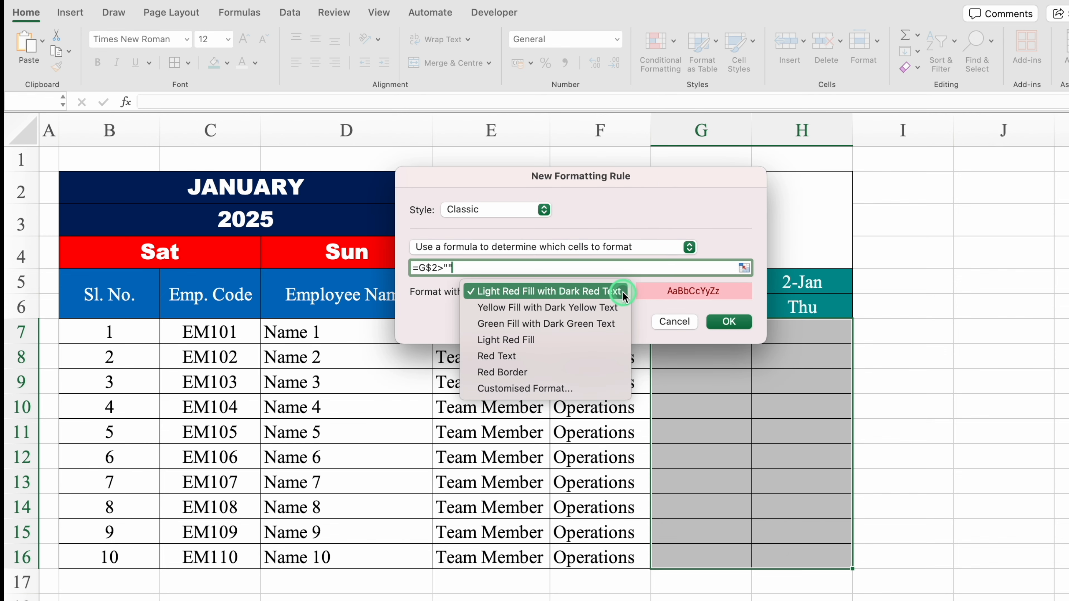
click(568, 387)
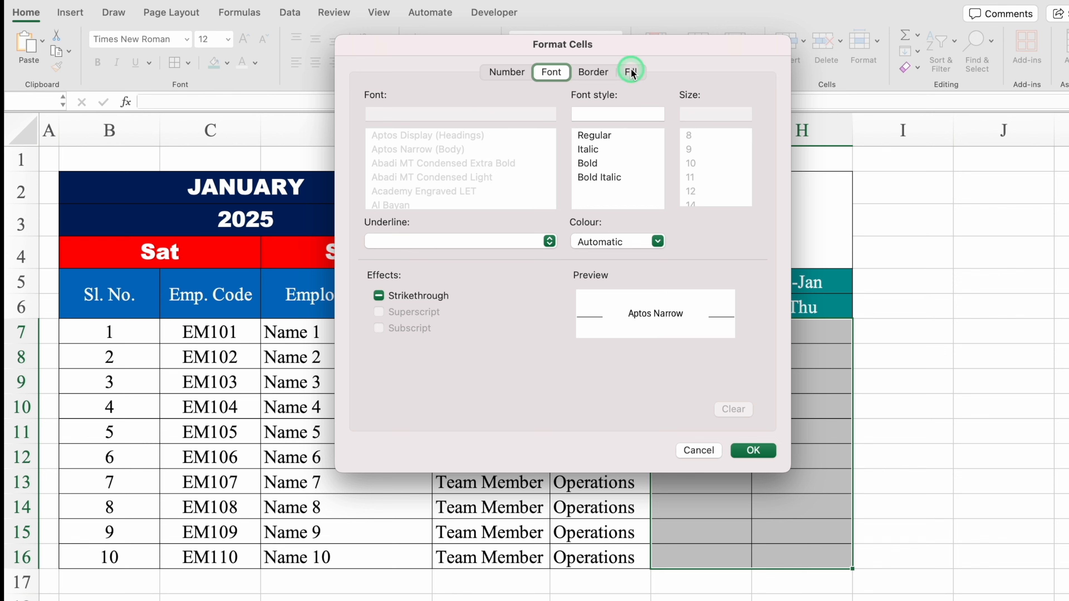
click(631, 71)
click(517, 128)
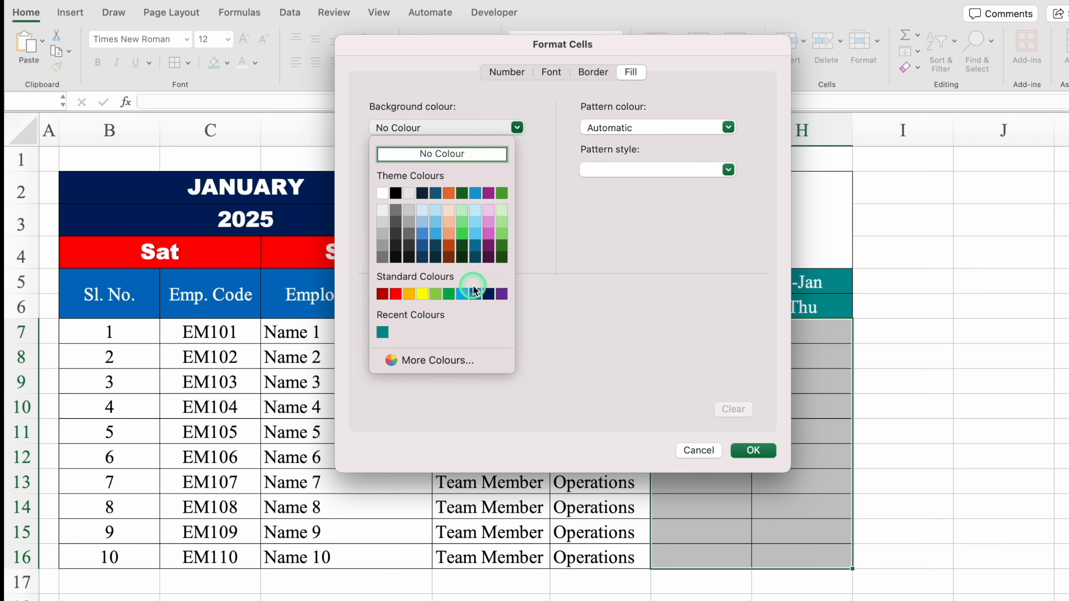
click(475, 293)
click(549, 72)
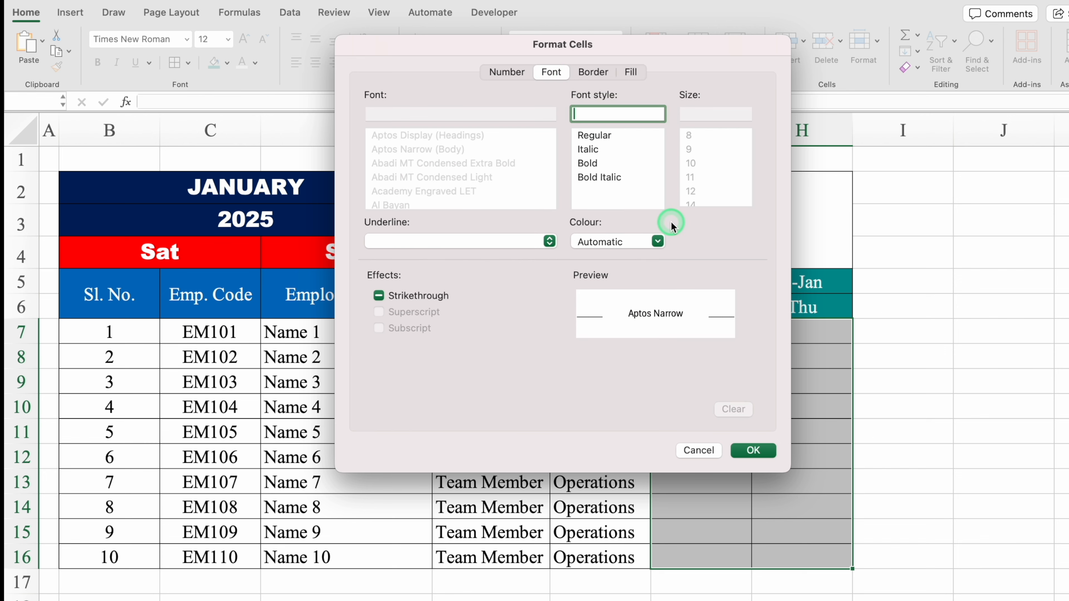
click(659, 241)
click(590, 307)
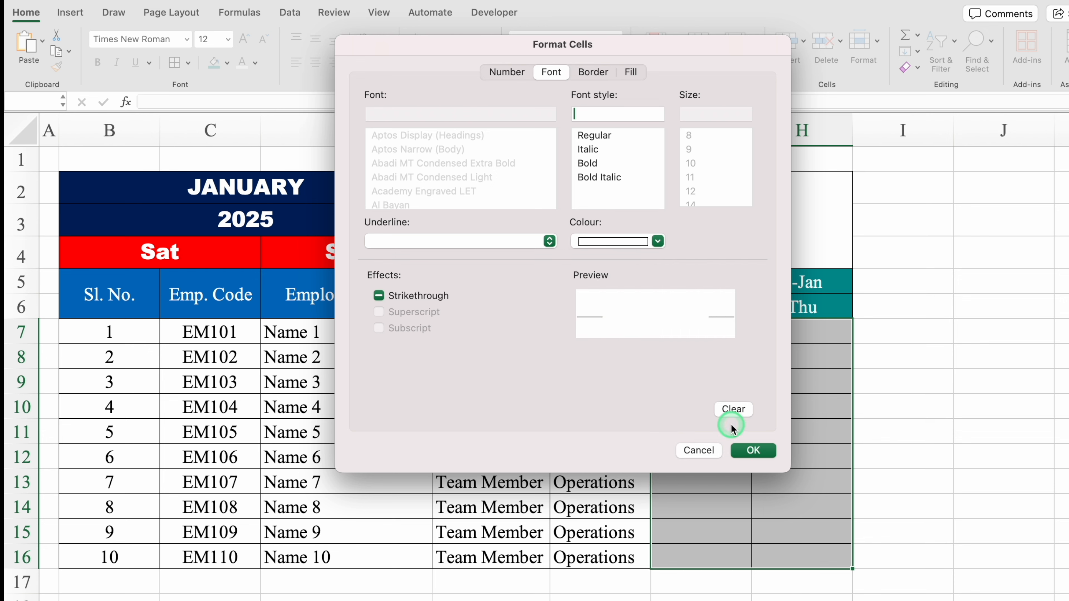
click(753, 450)
click(728, 321)
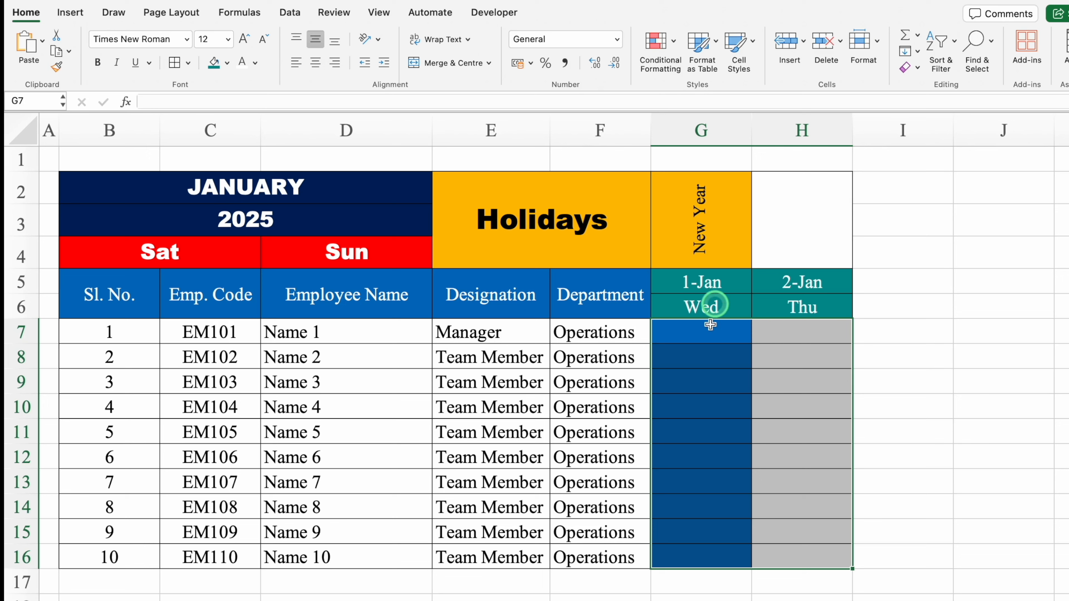
- Clear the holiday formula in G2 to test the column rule, and undo the deletion
click(711, 215)
key(Delete)
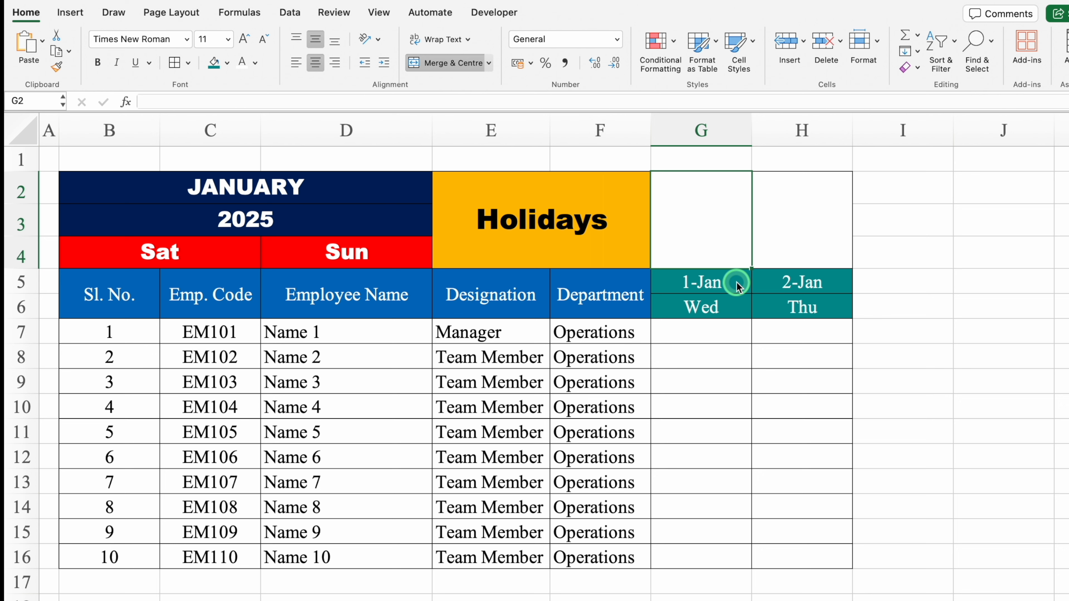
key(super+z)
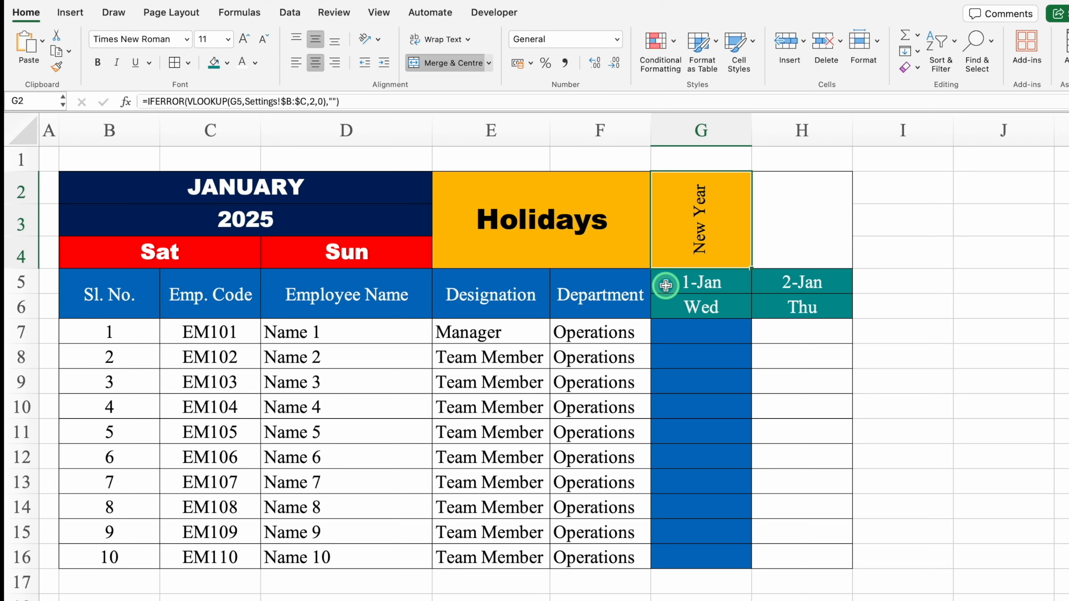
click(233, 250)
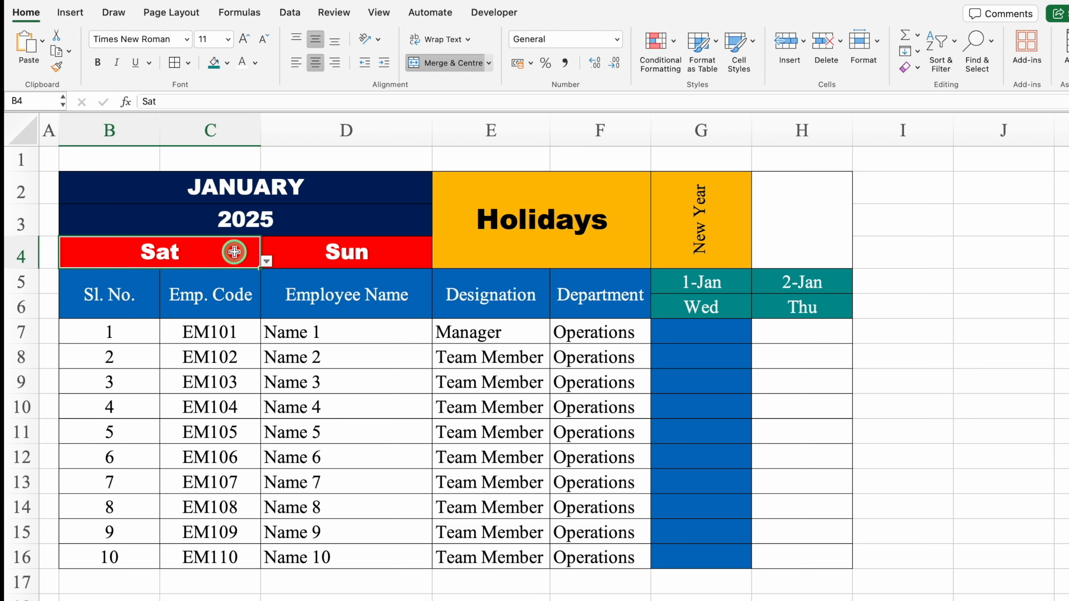
click(265, 260)
click(704, 340)
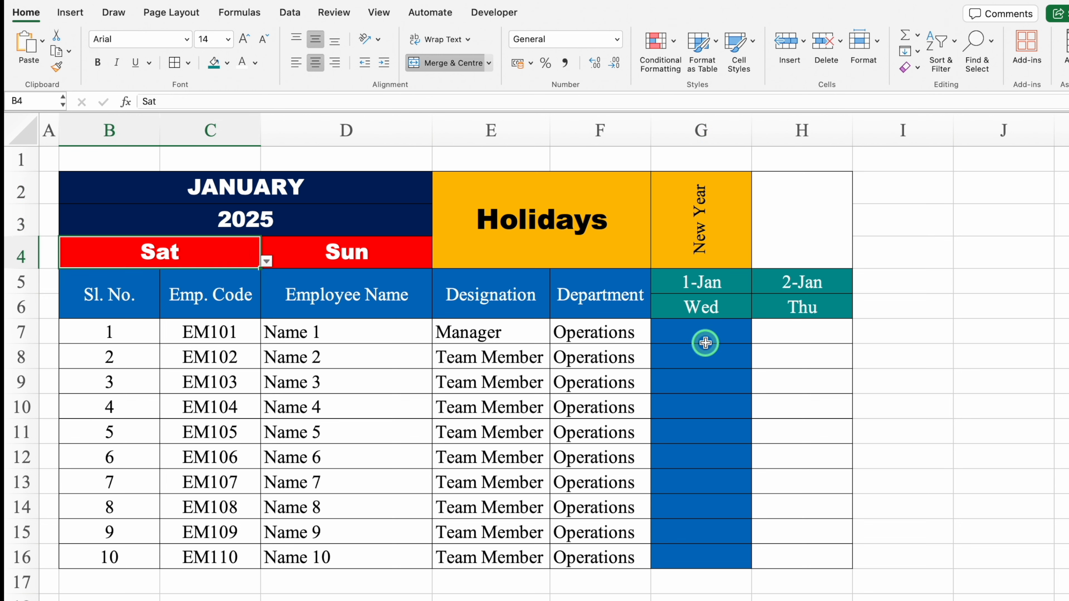
- Start another Classic conditional formatting rule for G7:H16 that uses a formula to determine which cells to format
click(703, 336)
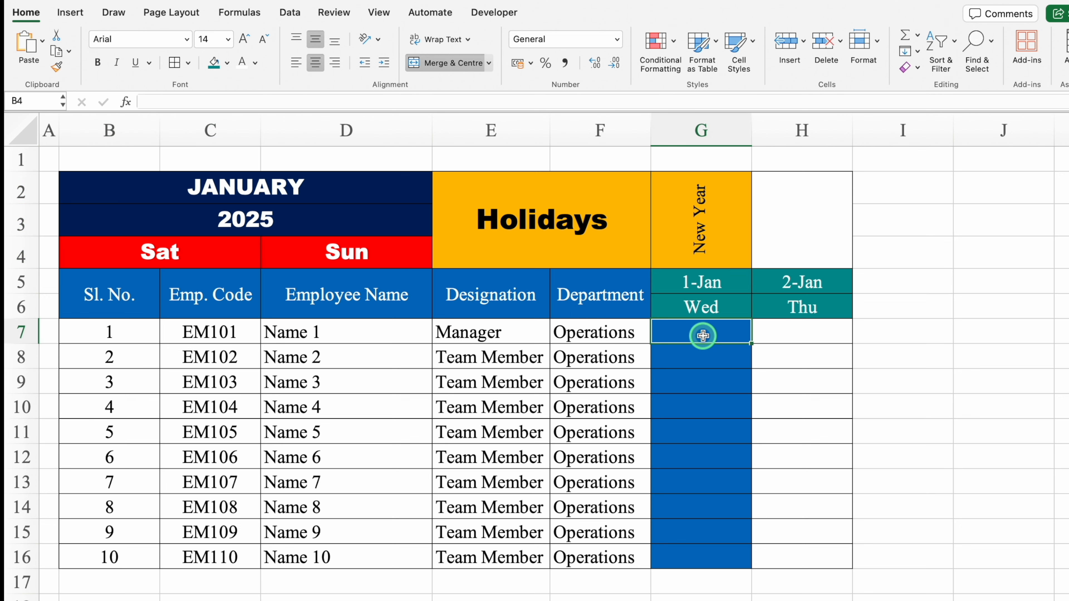
drag(705, 336, 782, 555)
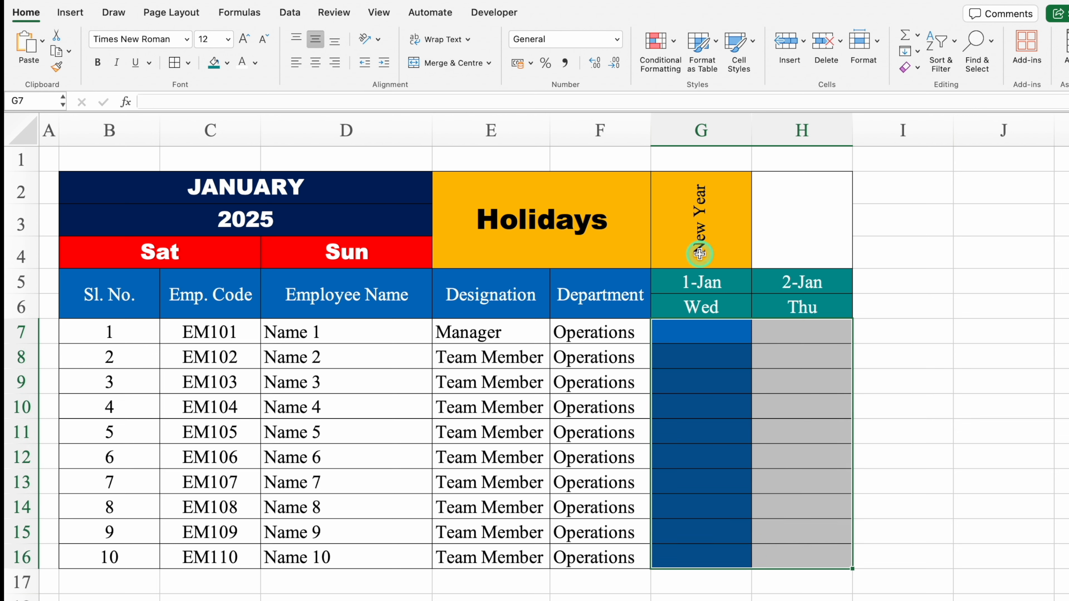
click(659, 45)
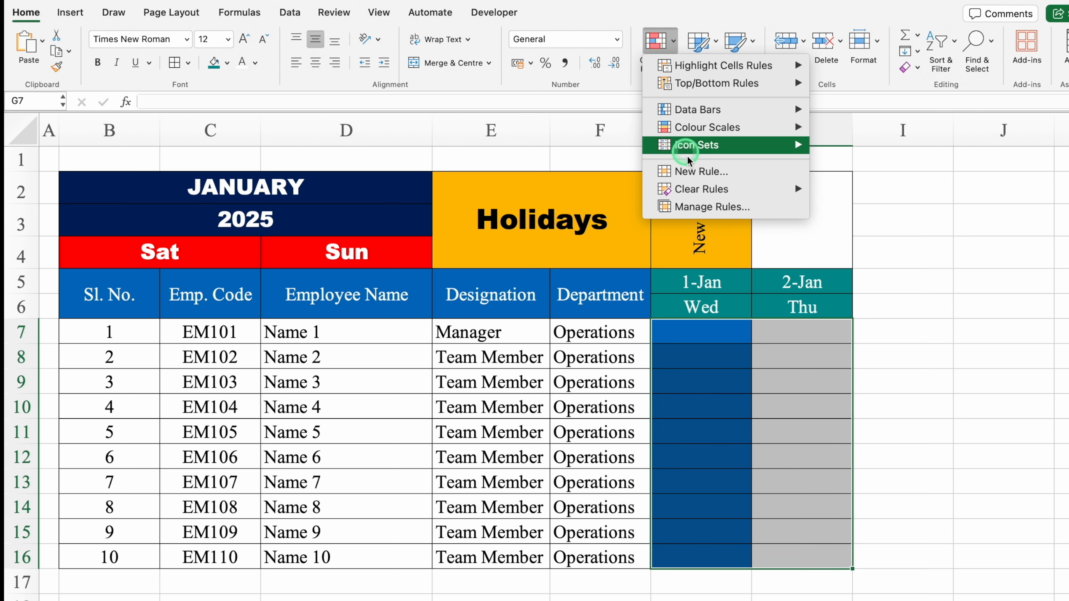
click(695, 172)
click(559, 141)
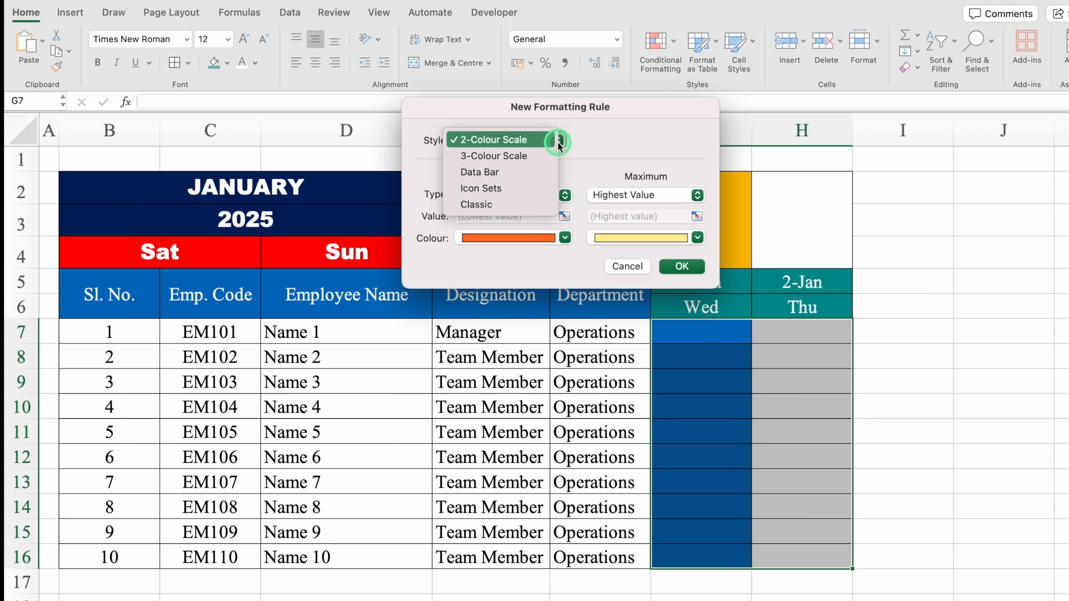
click(507, 205)
click(561, 179)
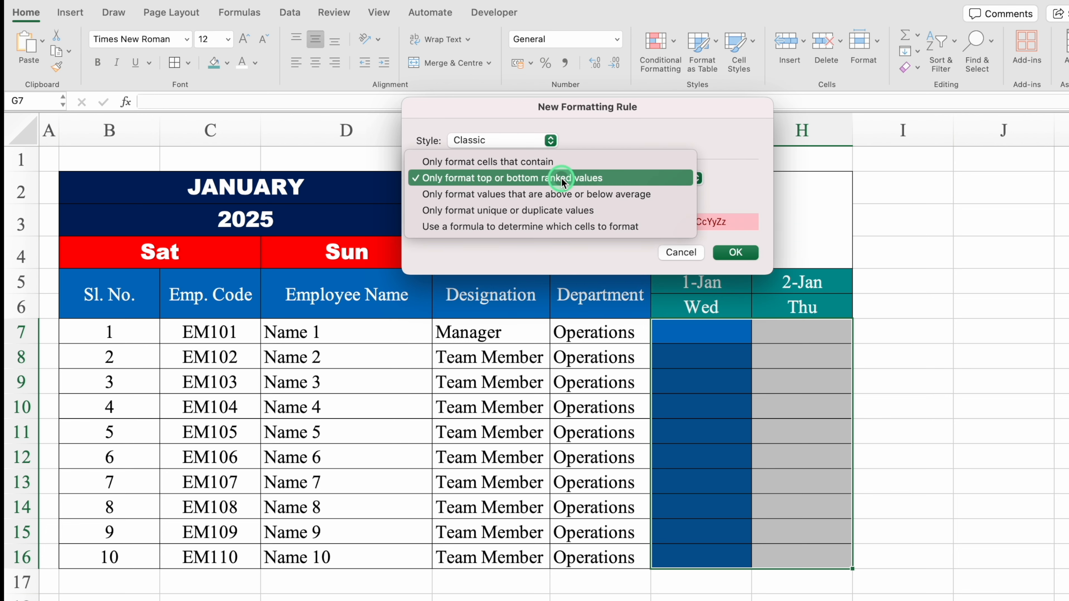
click(619, 227)
- Enter =G$6=$B$4 as the rule's formula so columns whose weekday matches the first weekly off day are formatted
click(574, 344)
text(=)
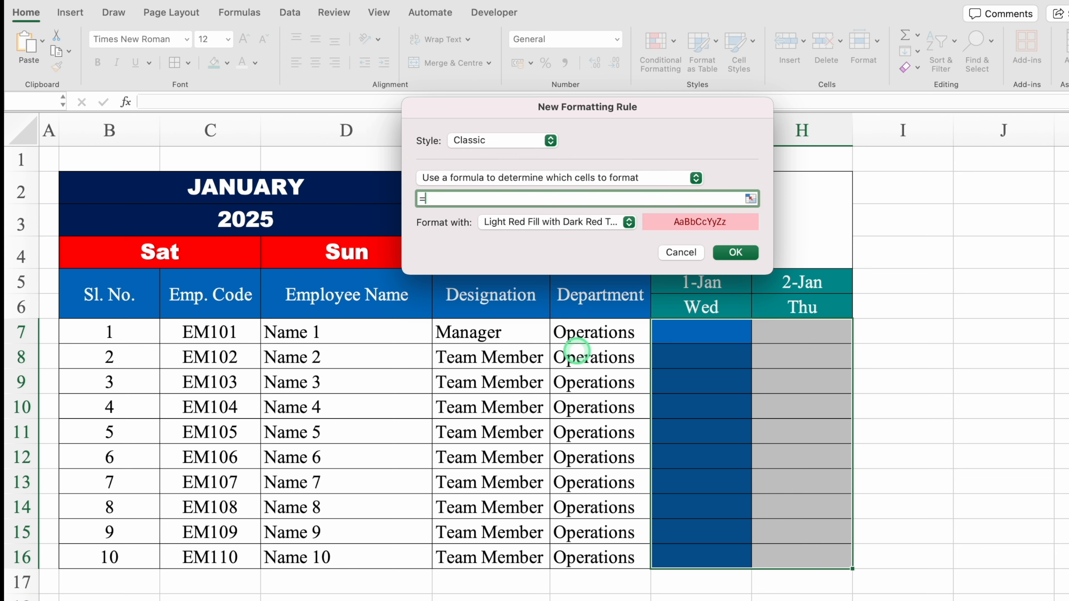
drag(649, 107, 634, 383)
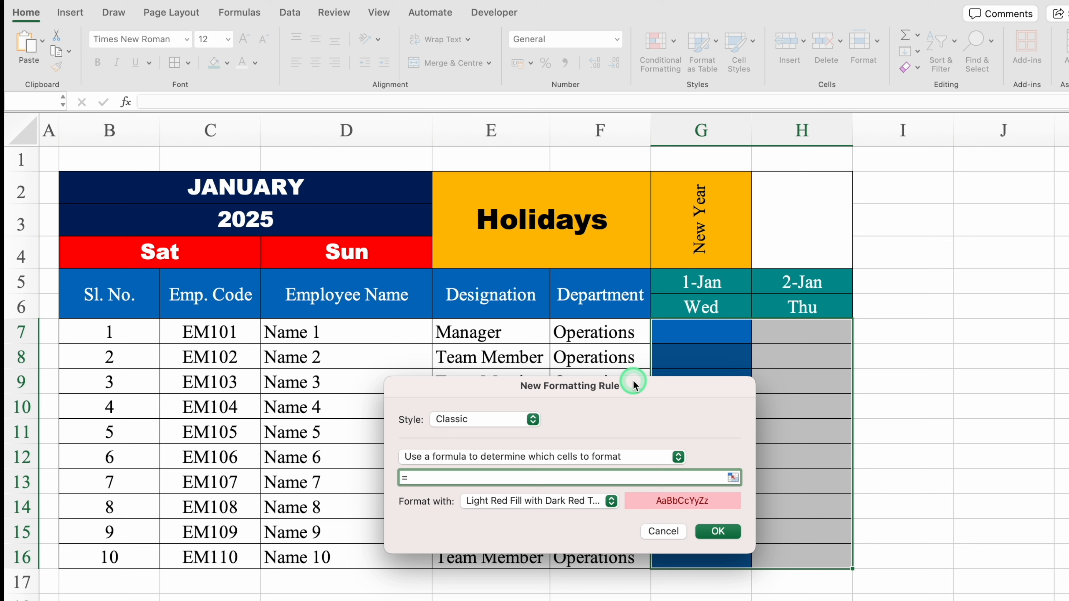
click(717, 309)
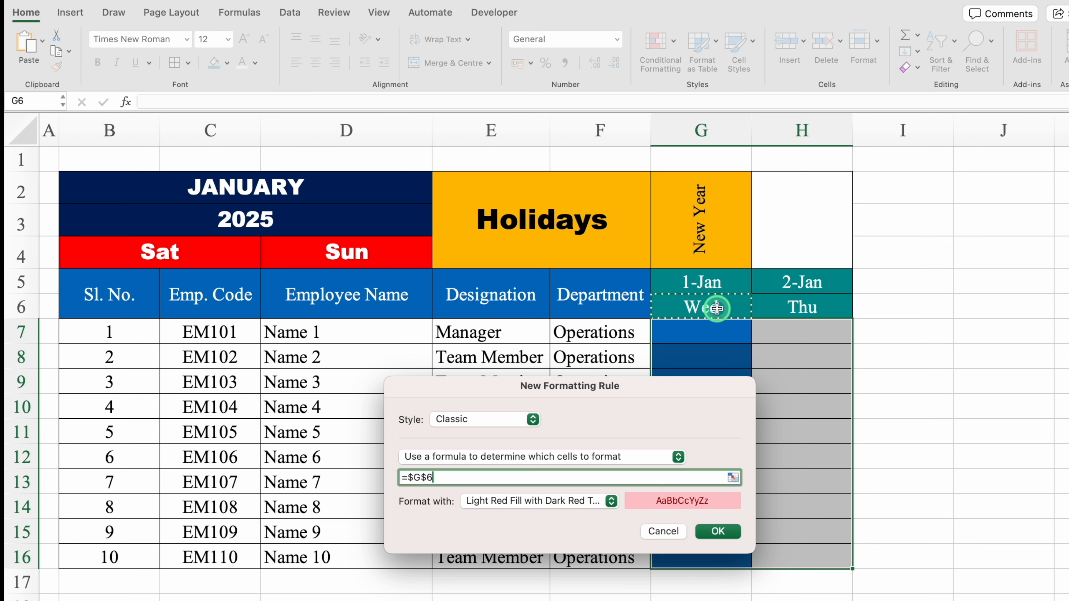
click(412, 478)
key(BackSpace)
key(End)
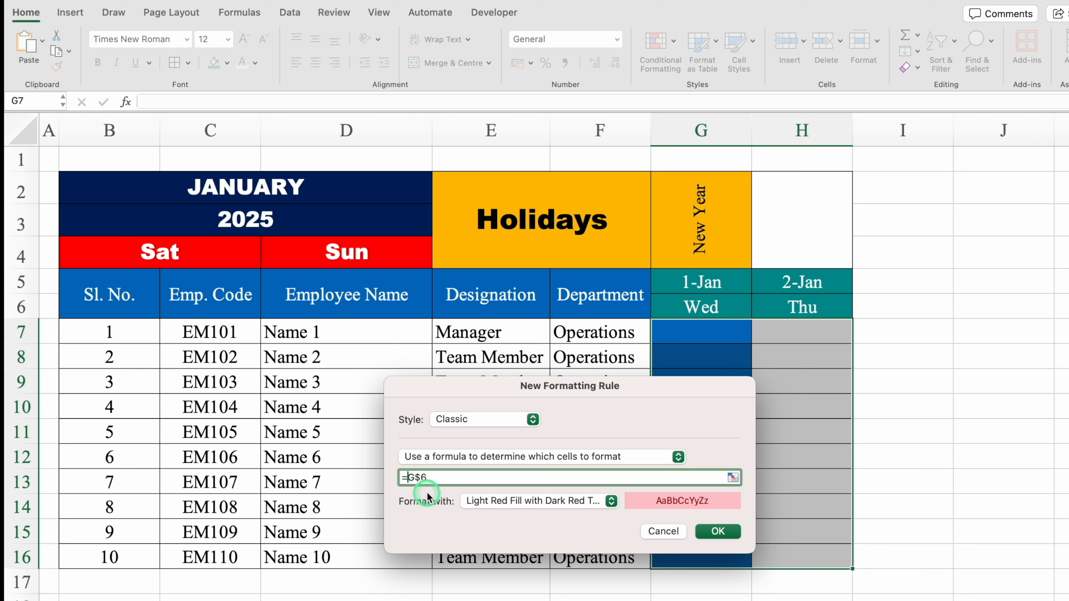
text(=)
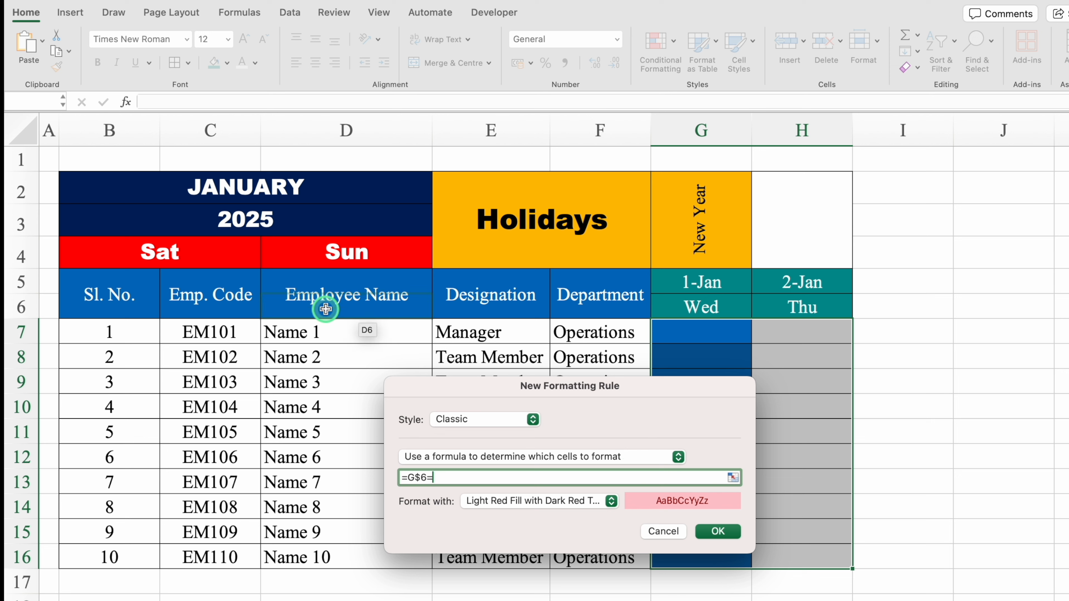
click(167, 252)
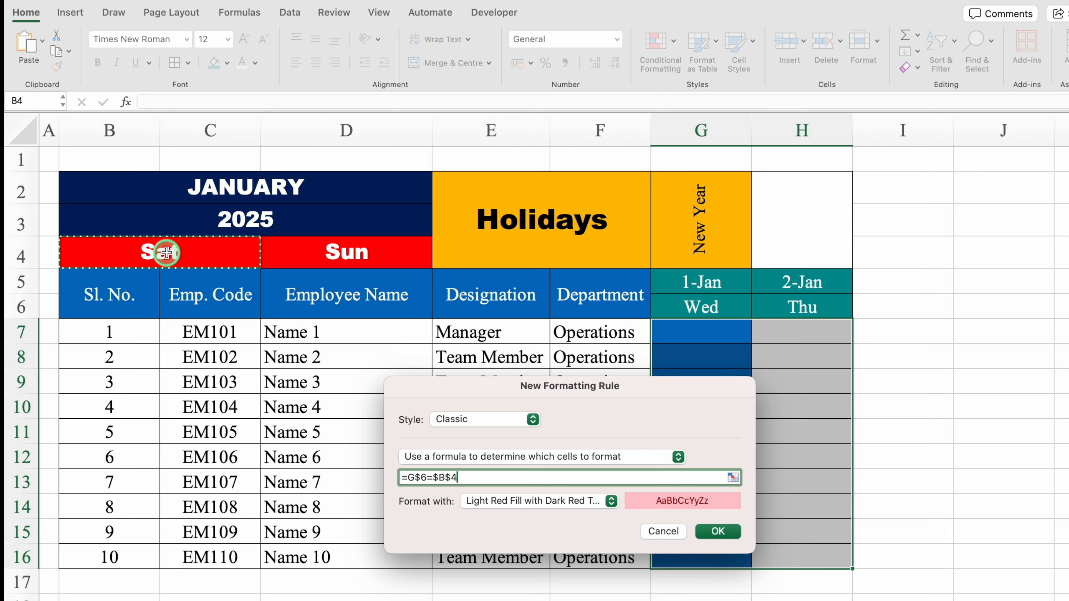
click(485, 475)
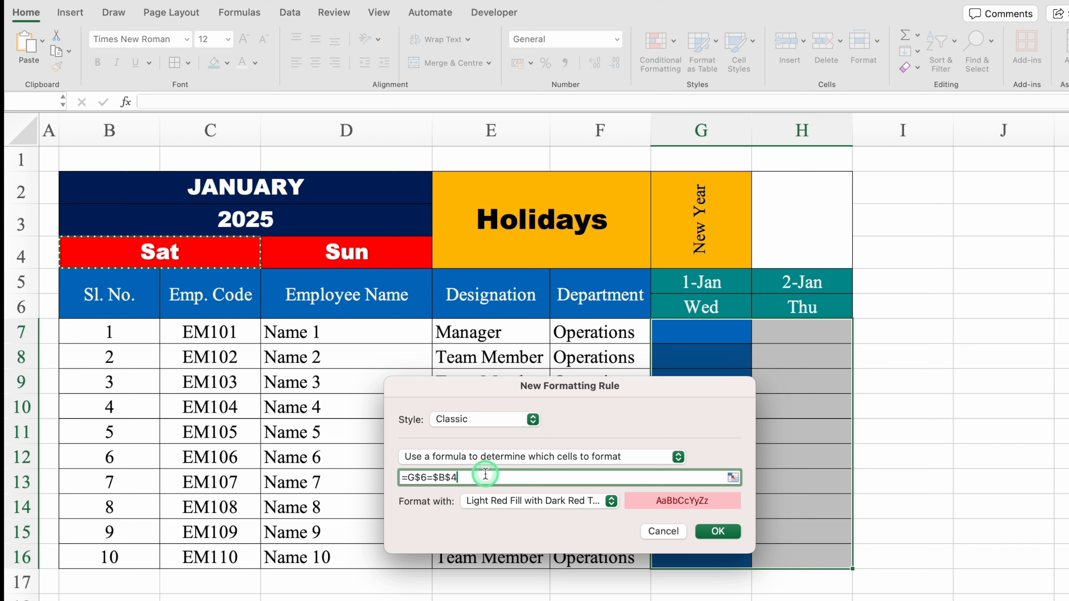
- Give the =G$6=$B$4 rule a customised format with a red background and white font, and apply the rule
drag(576, 410, 580, 129)
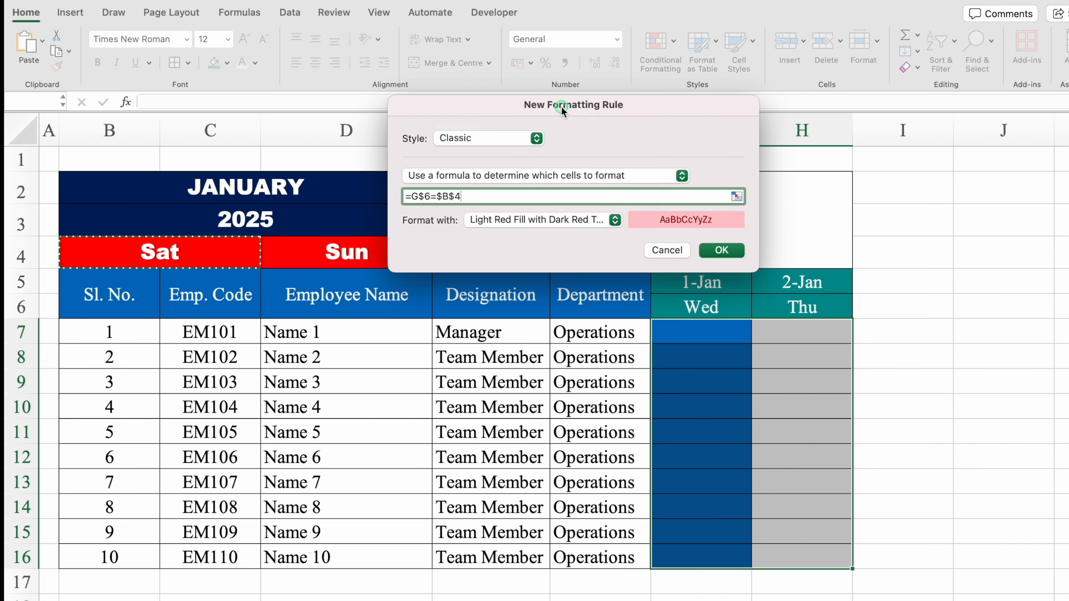
click(615, 220)
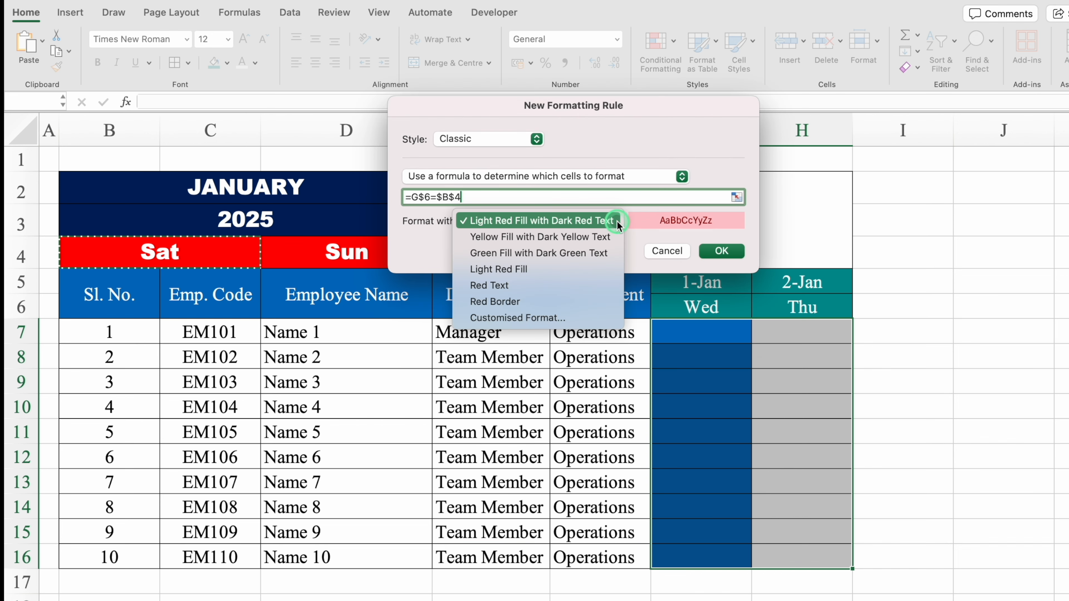
click(551, 317)
click(630, 72)
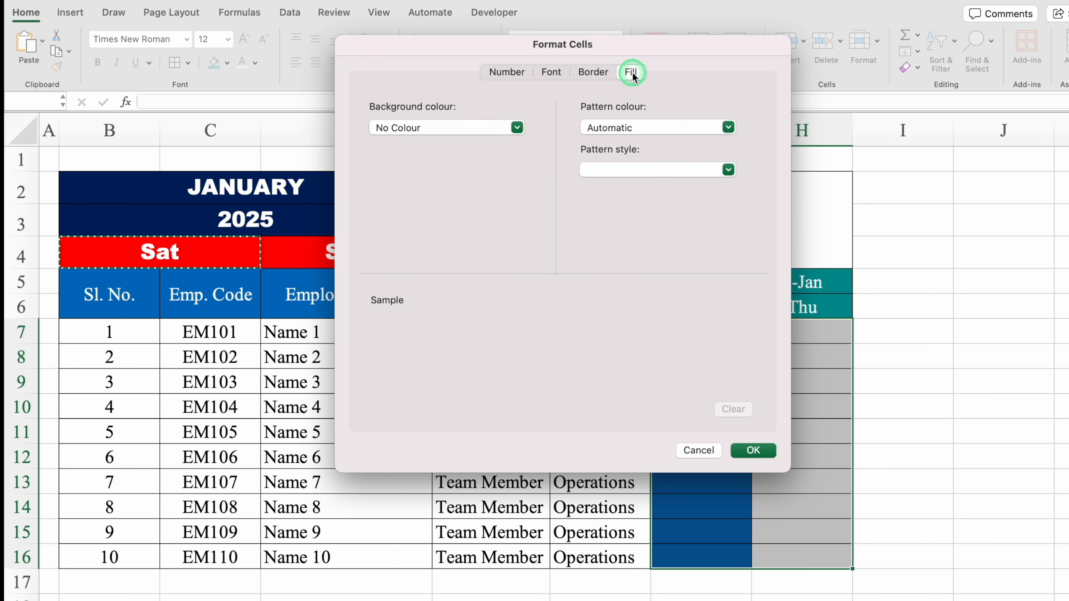
click(522, 126)
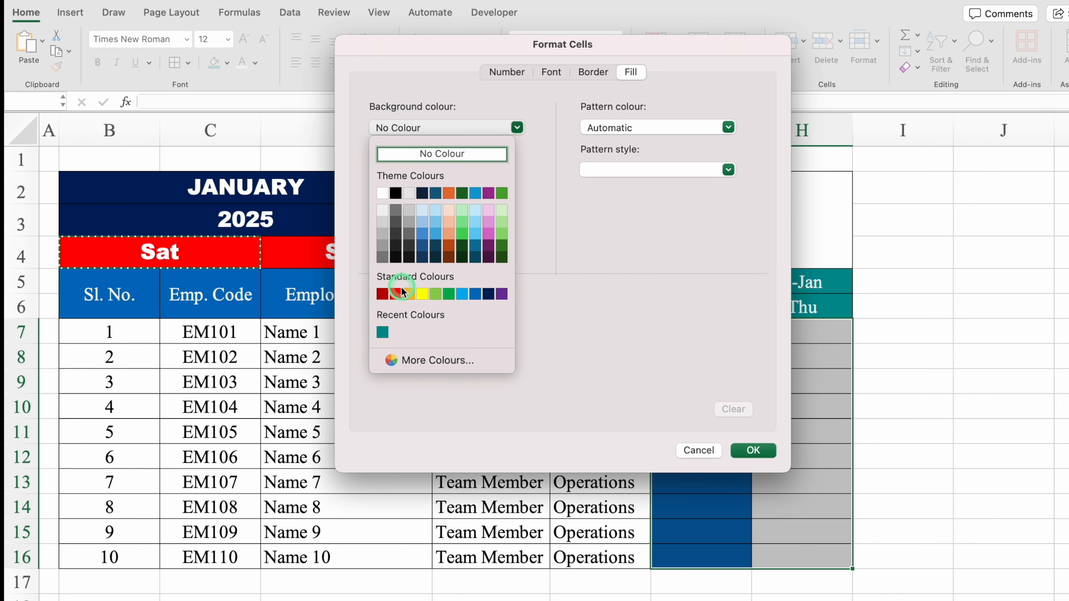
click(398, 294)
click(551, 72)
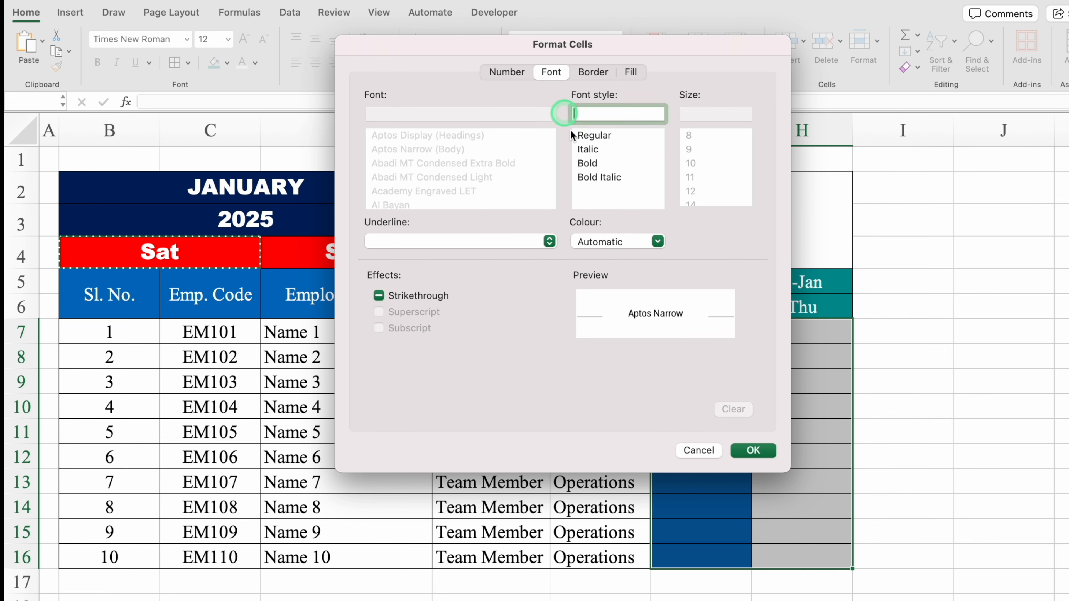
click(656, 243)
click(587, 304)
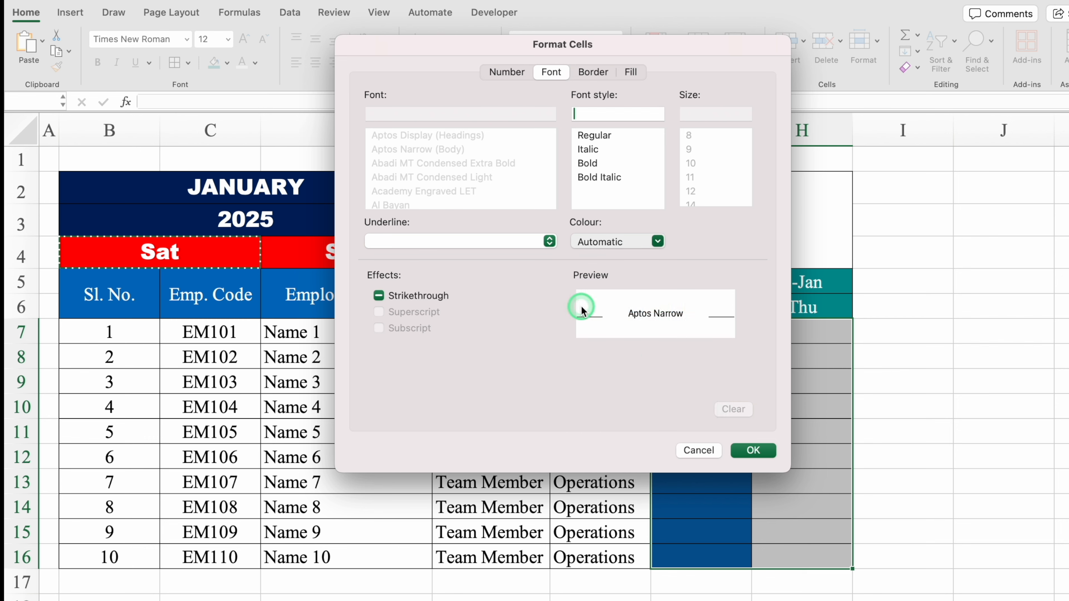
click(730, 448)
click(716, 249)
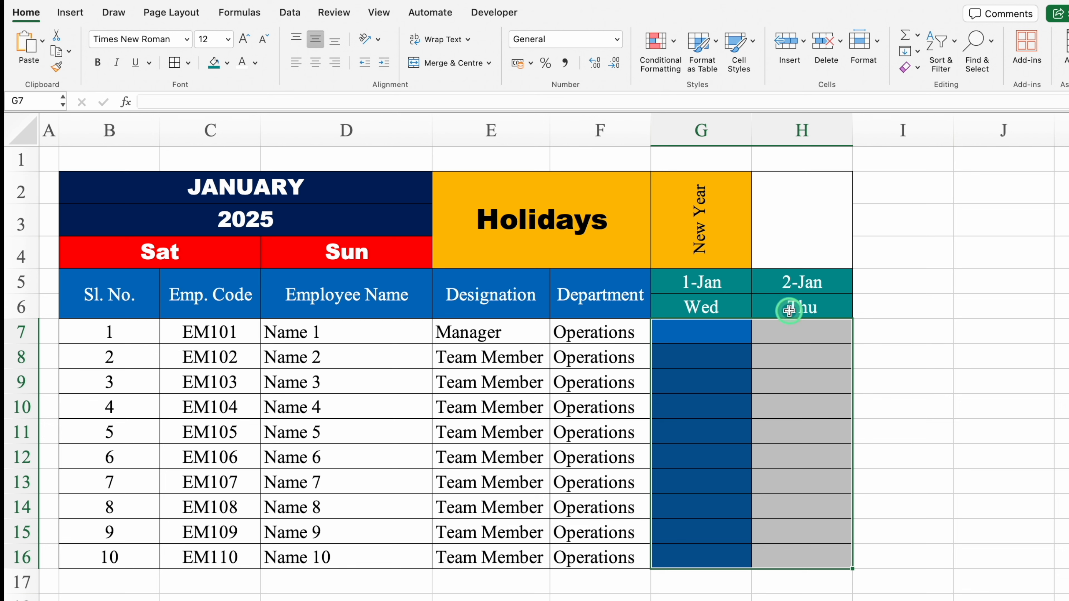
- Choose Wed as the weekly off day in B4 and Thu as the one in D4
click(255, 252)
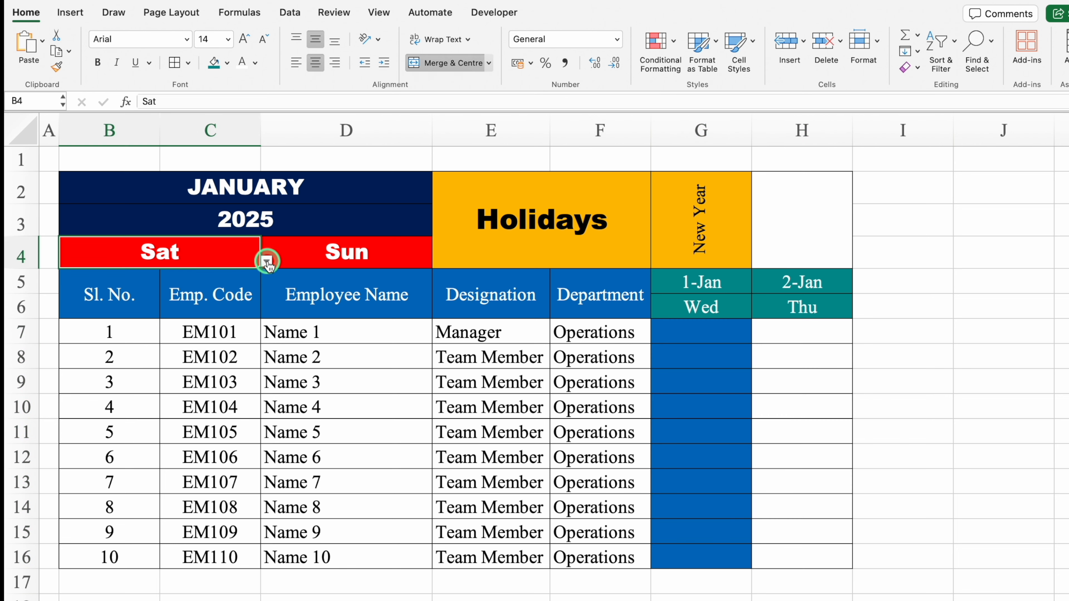
click(266, 260)
click(72, 319)
click(398, 256)
click(438, 261)
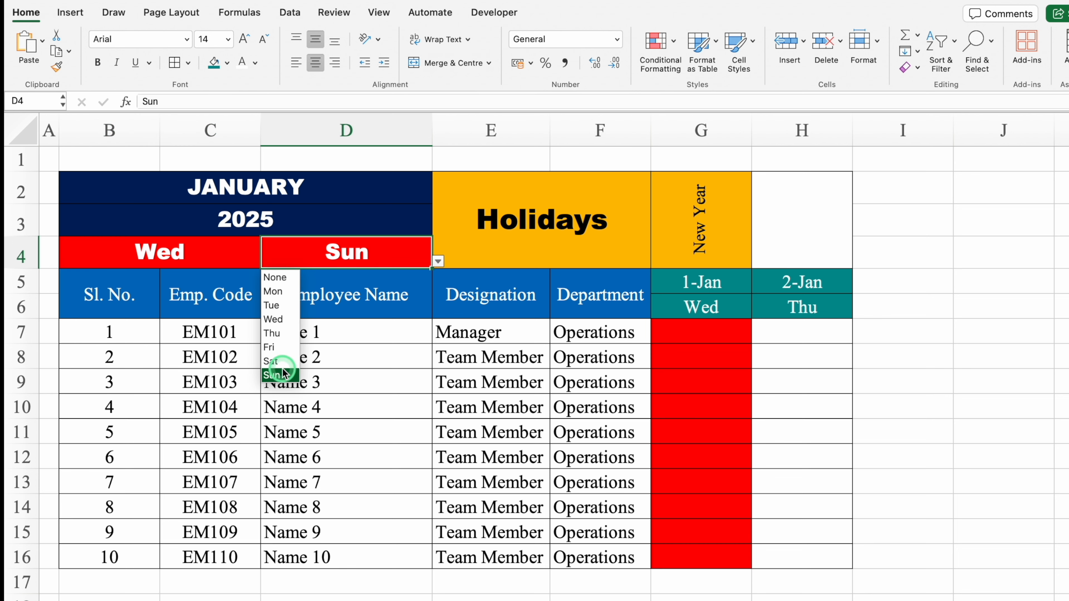
click(278, 333)
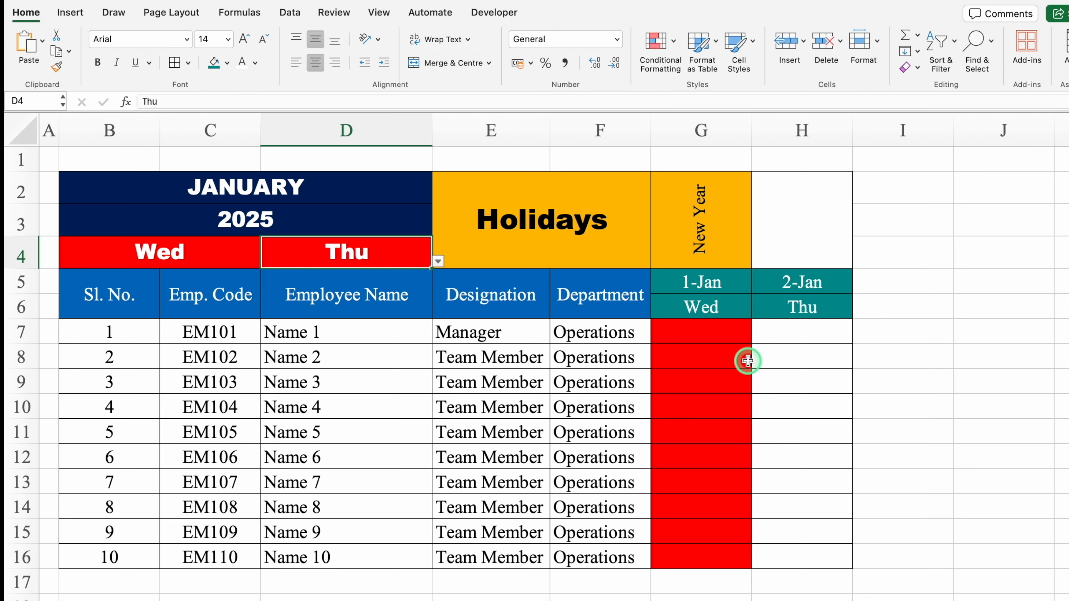
- Open the conditional formatting rules of G7:H16 for management and duplicate the =G$6=$B$4 rule
click(690, 326)
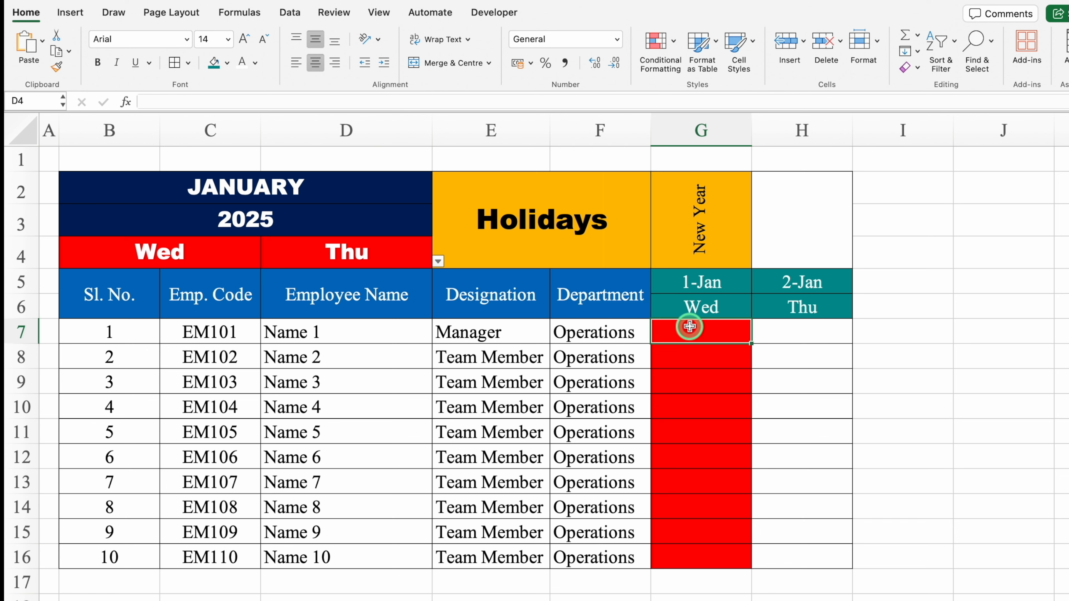
drag(690, 326, 787, 324)
drag(787, 326, 780, 558)
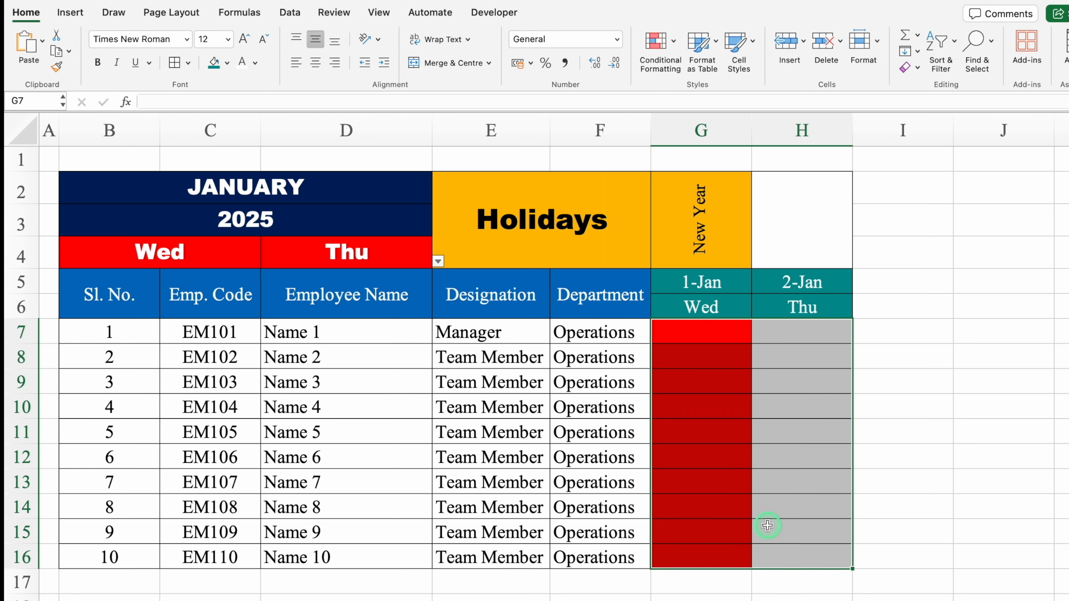
click(656, 51)
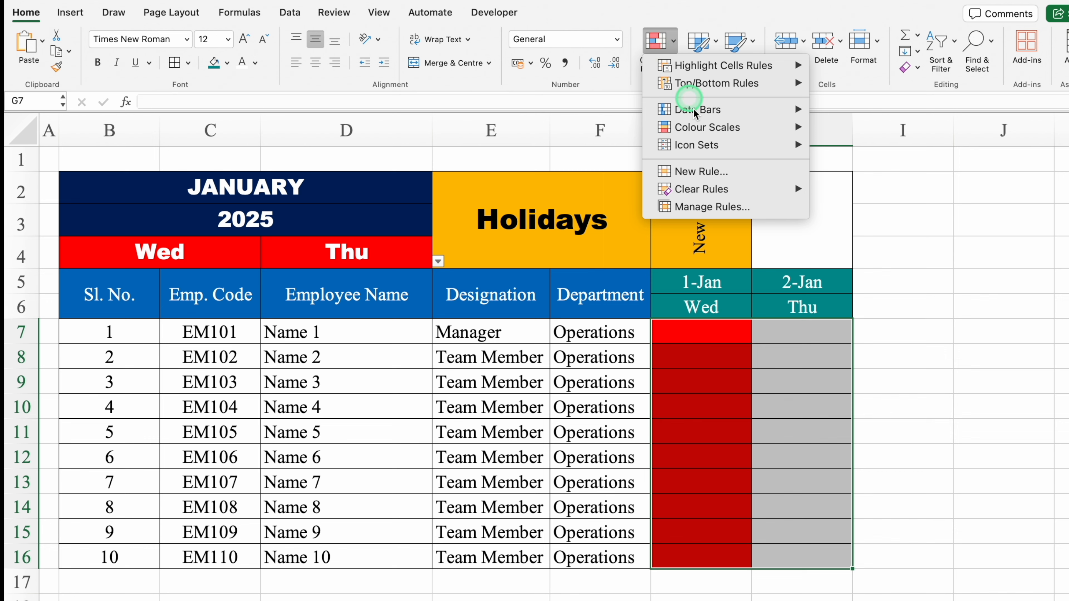
click(722, 207)
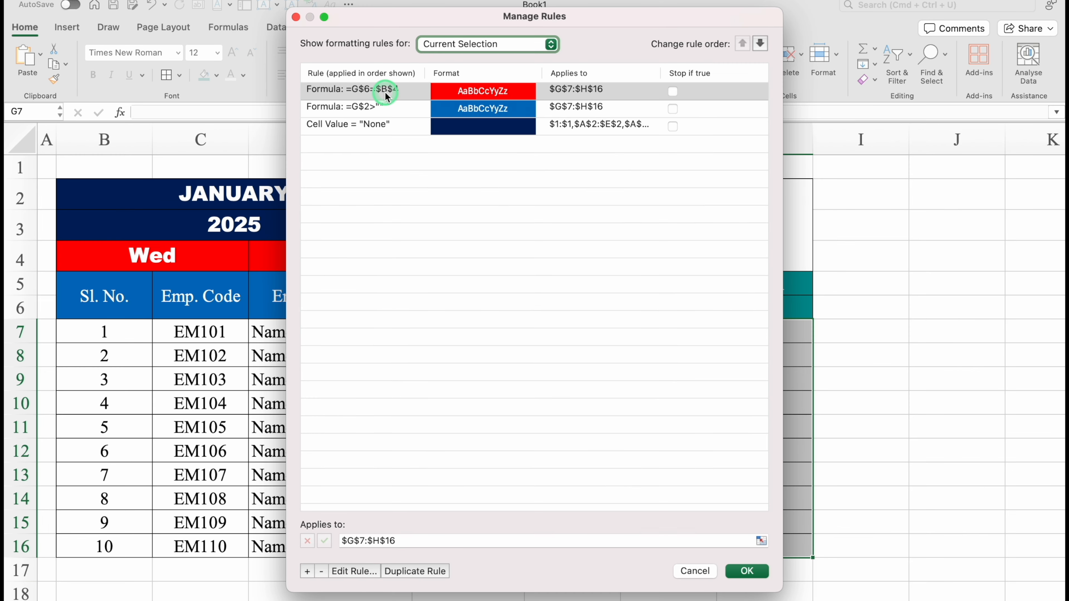
click(387, 97)
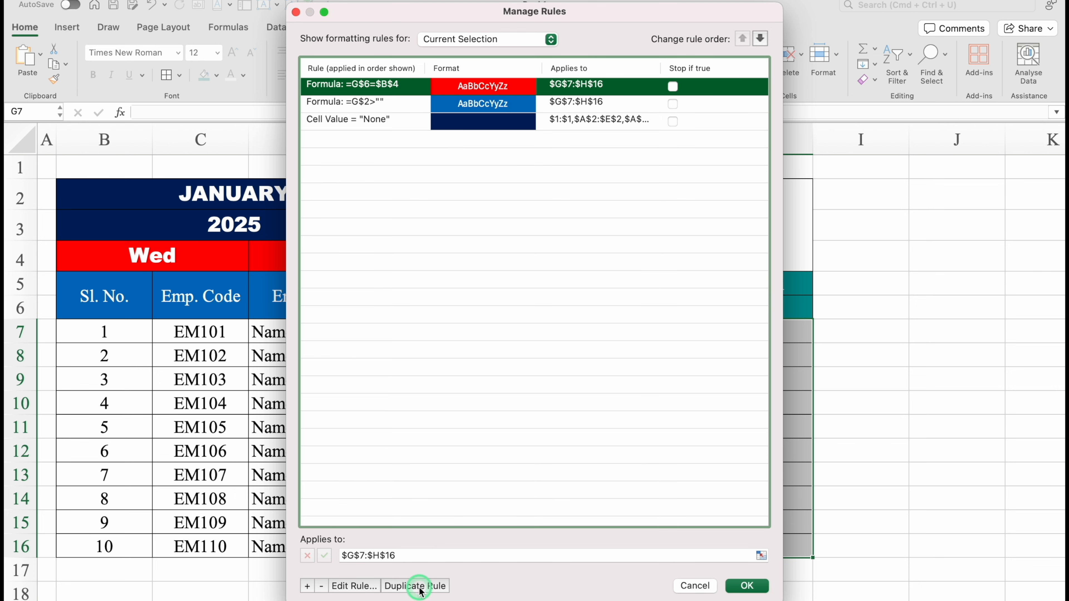
click(420, 586)
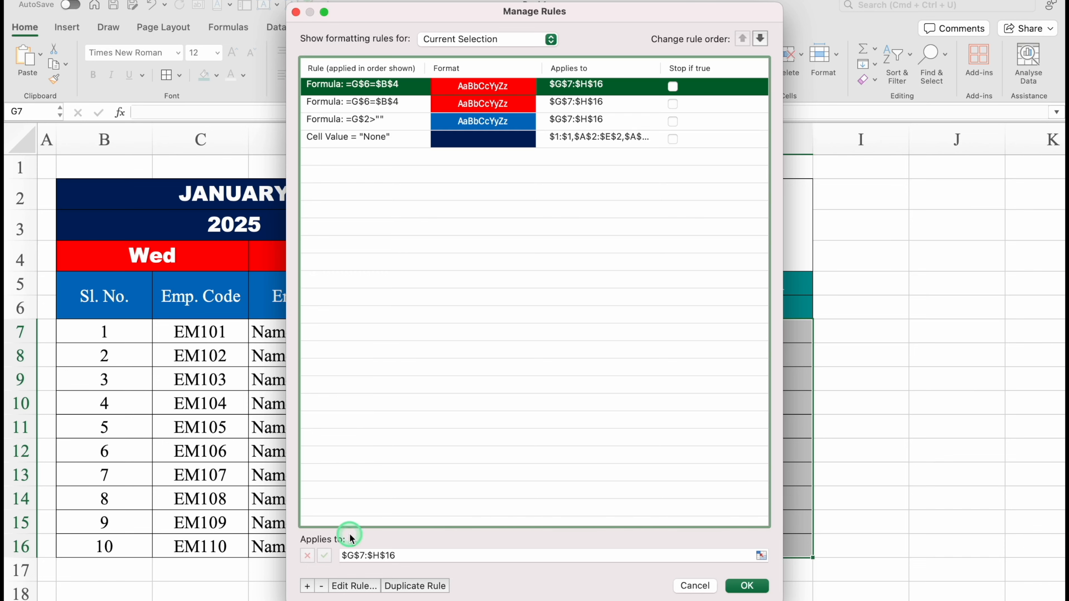
- Change the first duplicated conditional formatting rule's formula to =G$6=$D$4 and apply it to G7:H16
click(353, 586)
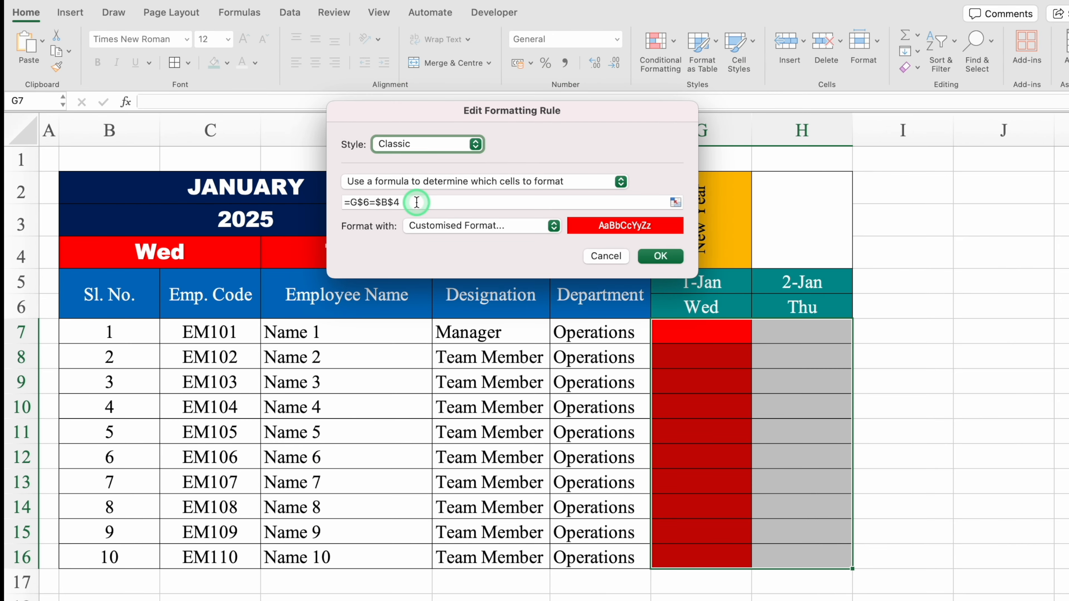
click(417, 202)
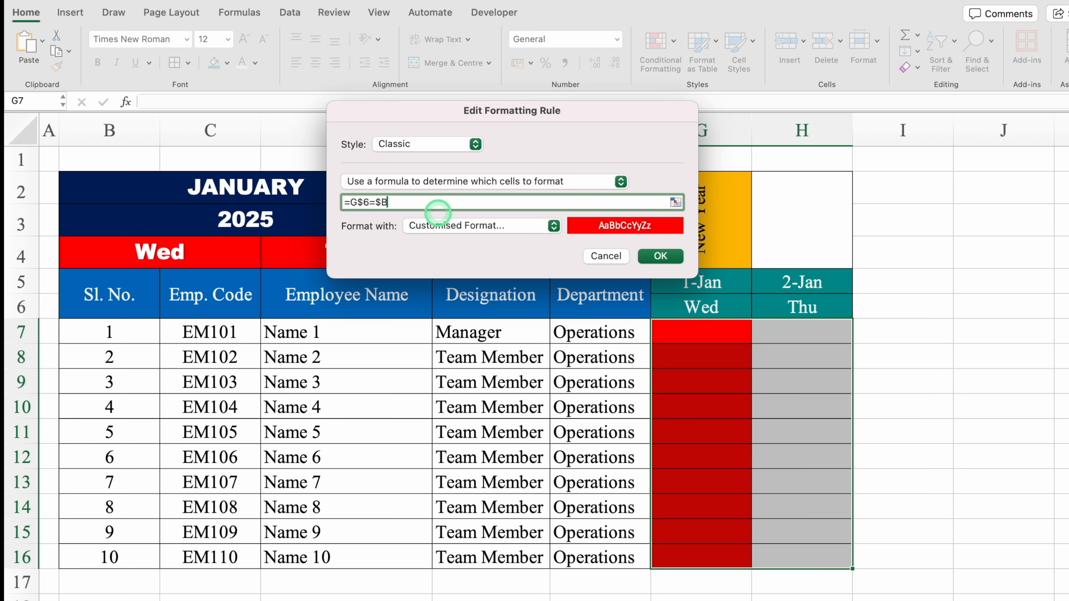
drag(437, 110, 572, 132)
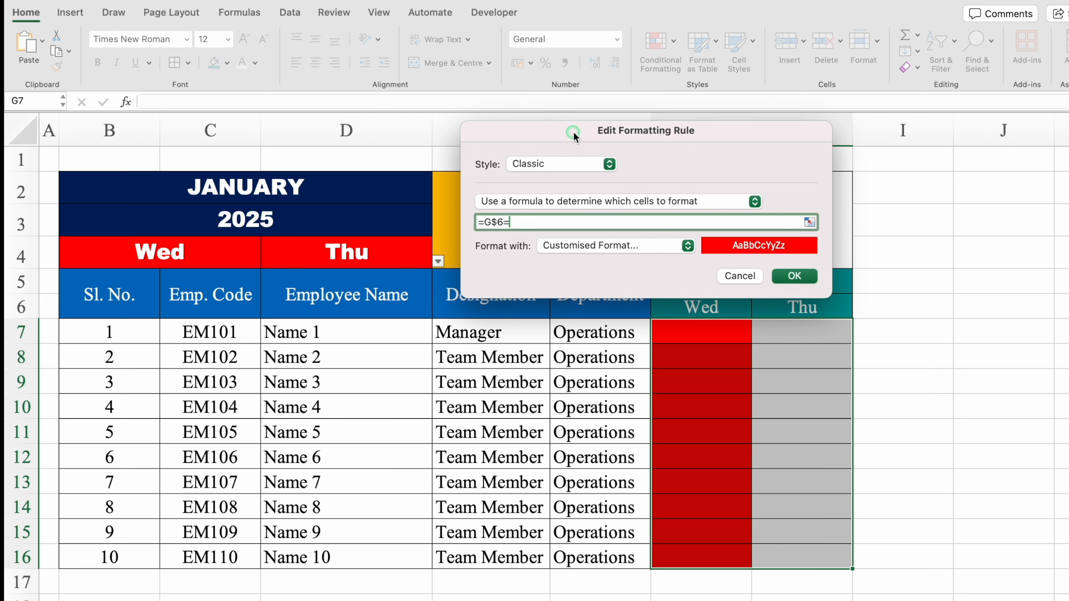
click(363, 257)
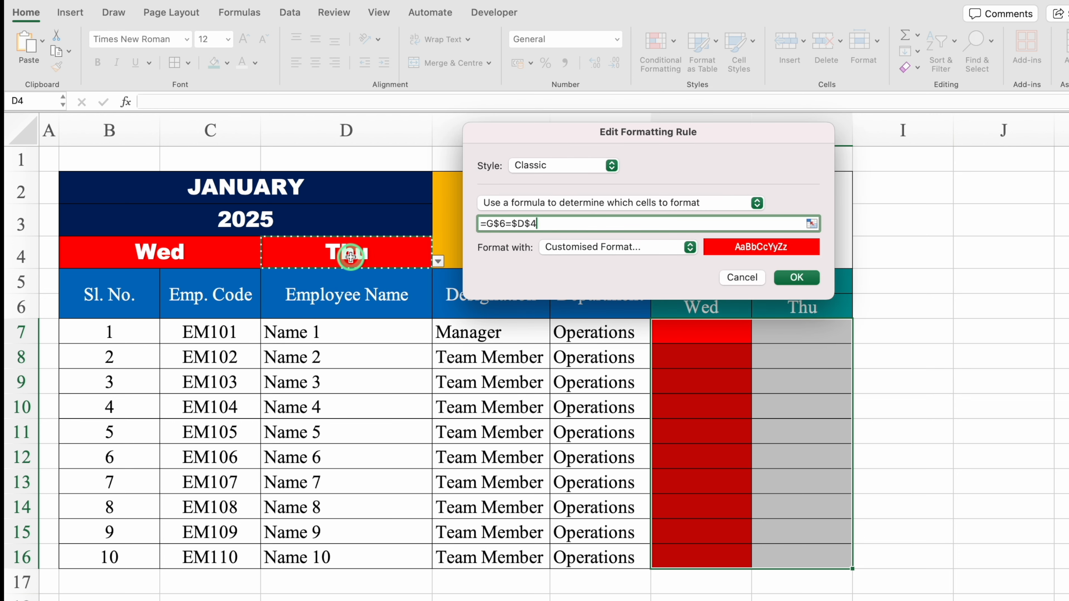
click(797, 278)
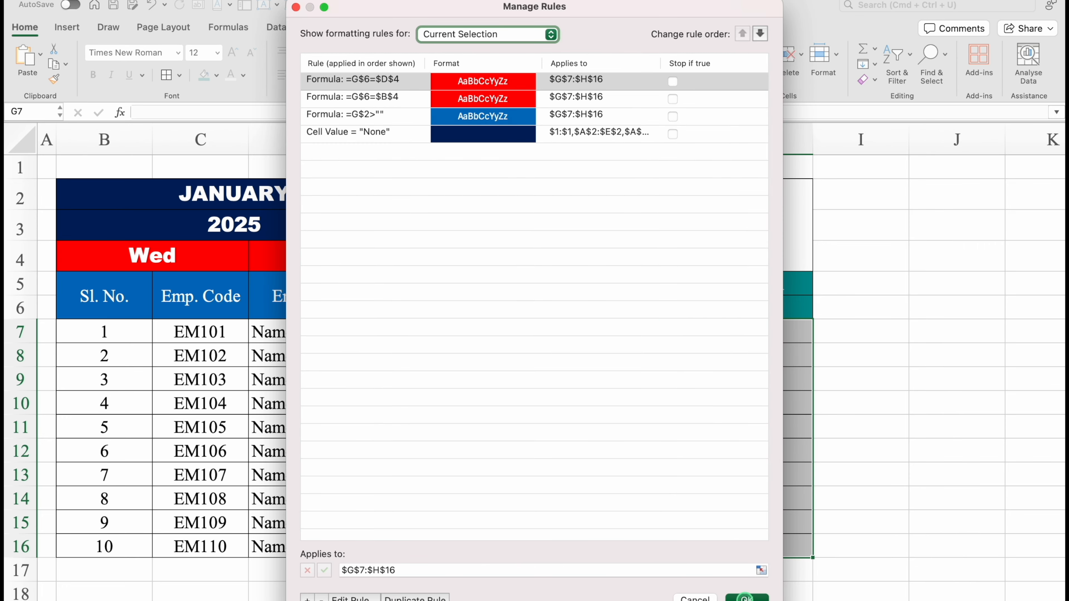
click(747, 594)
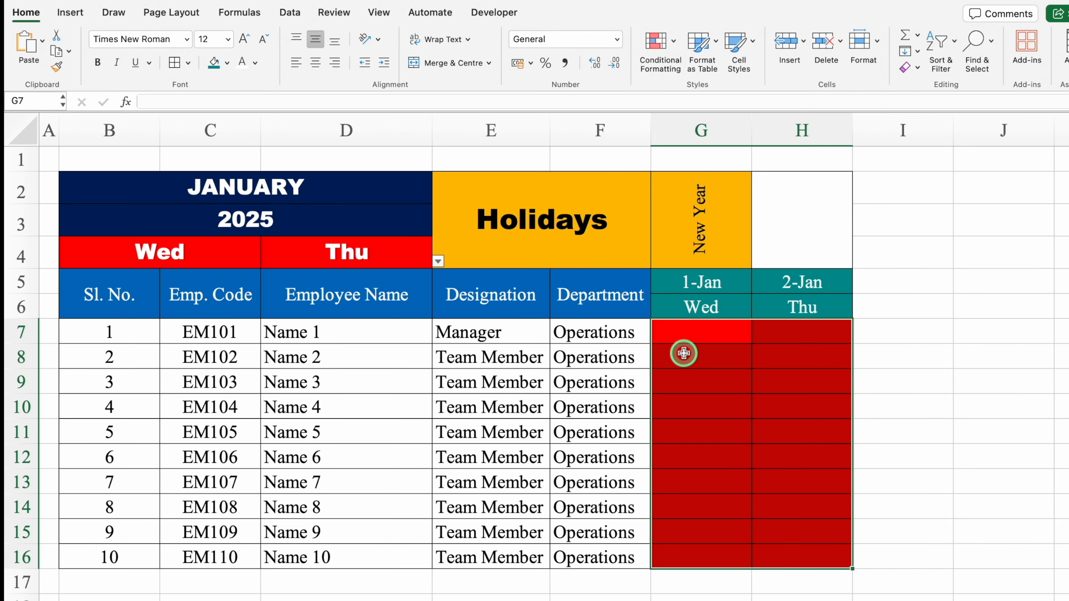
- Set the two week-off day selectors in B4 and D4 to Sat and Sun
click(177, 263)
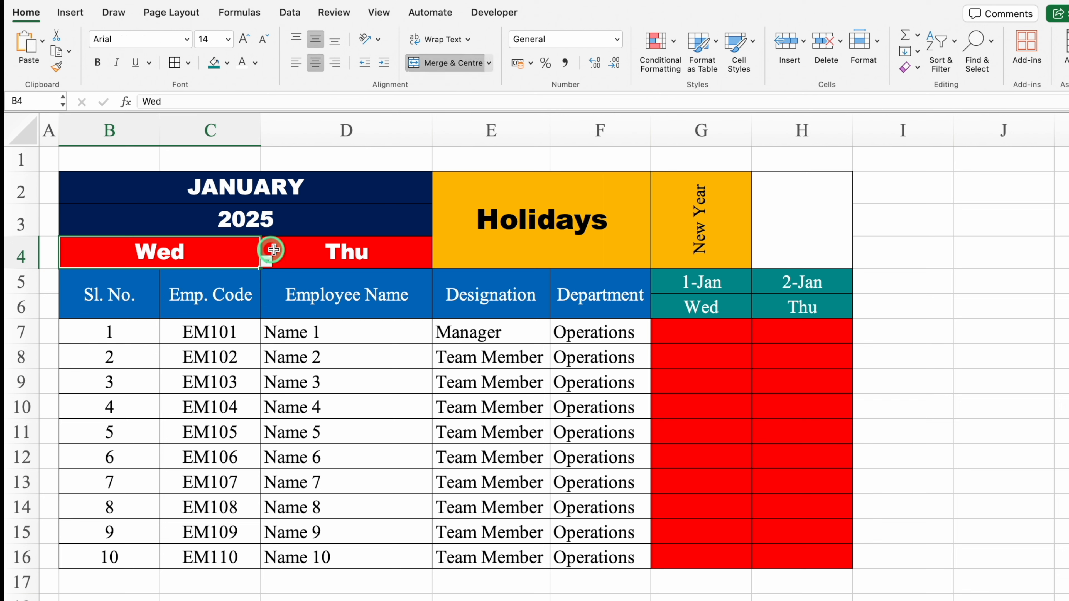
click(267, 261)
click(69, 361)
click(323, 244)
click(438, 261)
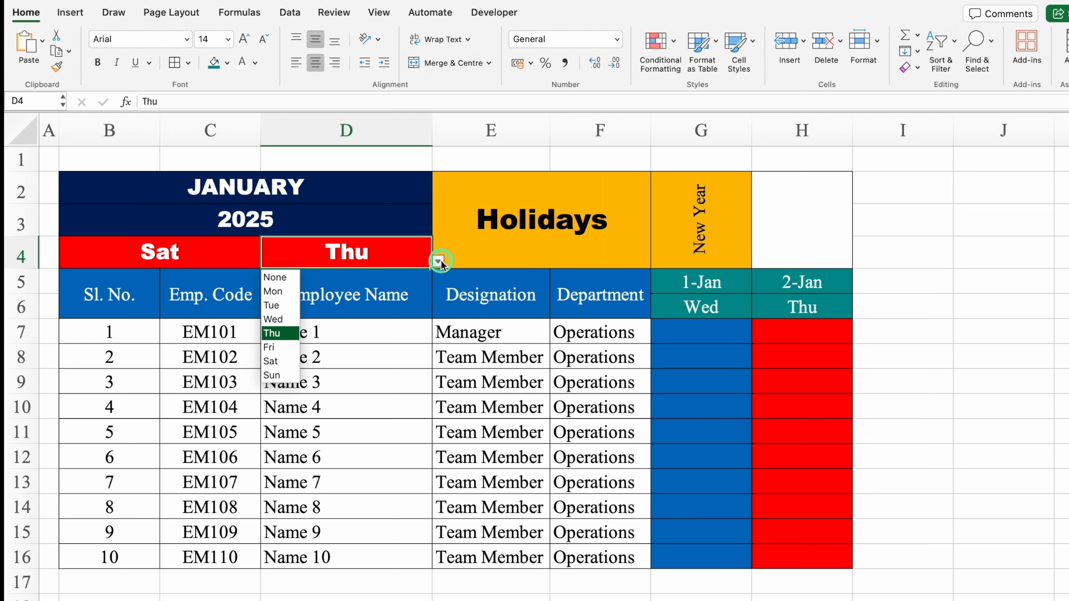
click(280, 375)
- Fill the merged holiday cells above 1-Jan and 2-Jan with the standard light blue colour
drag(711, 219, 789, 226)
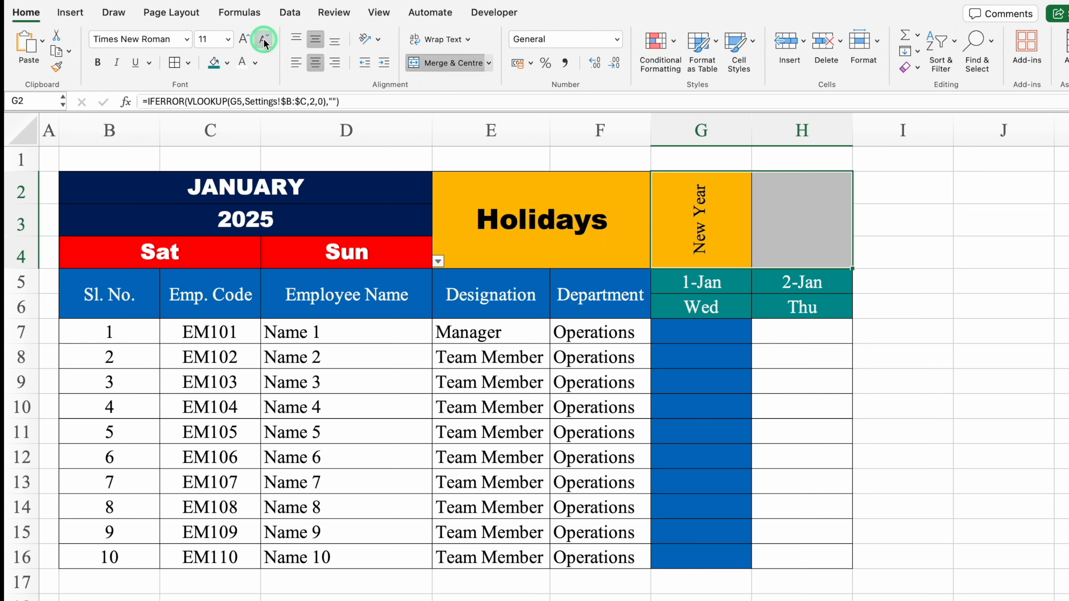
click(229, 63)
click(298, 228)
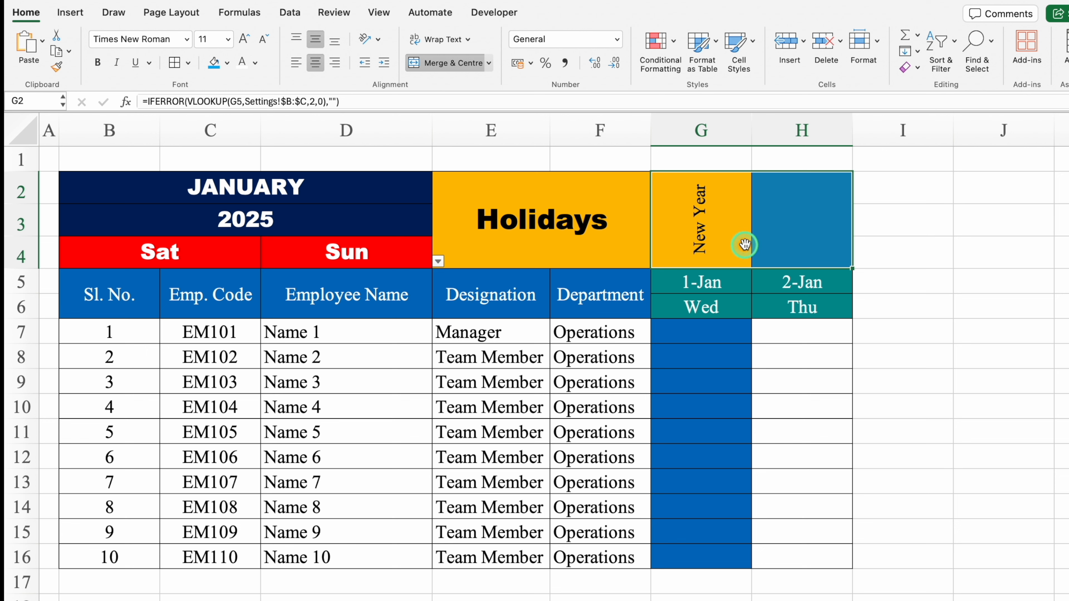
- Extend the 2-Jan column block H2:H16 across to column AK, covering dates through 31-Jan
click(791, 224)
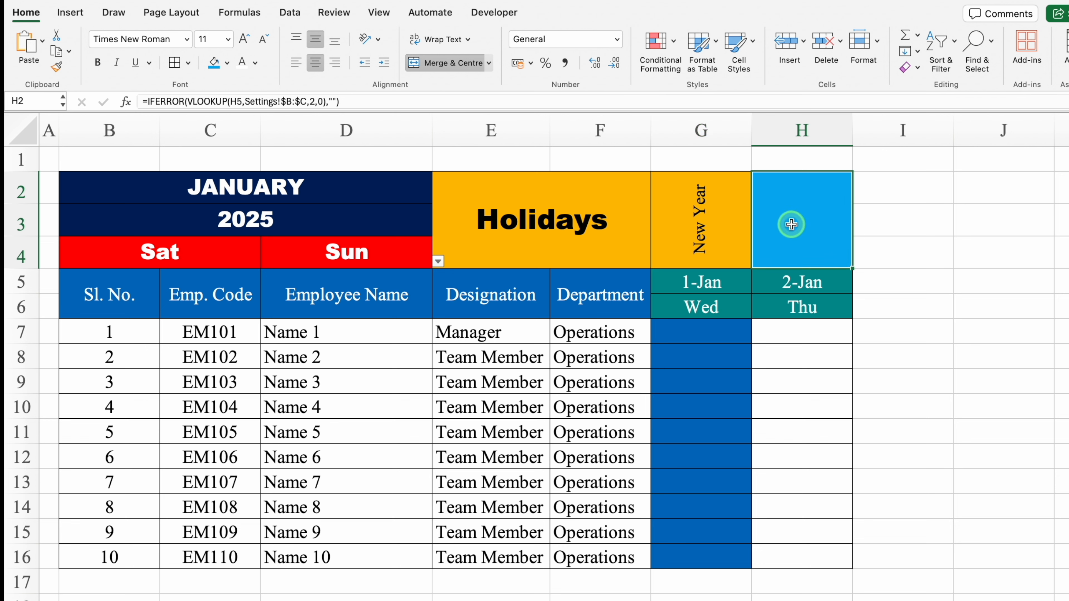
drag(793, 224, 1044, 564)
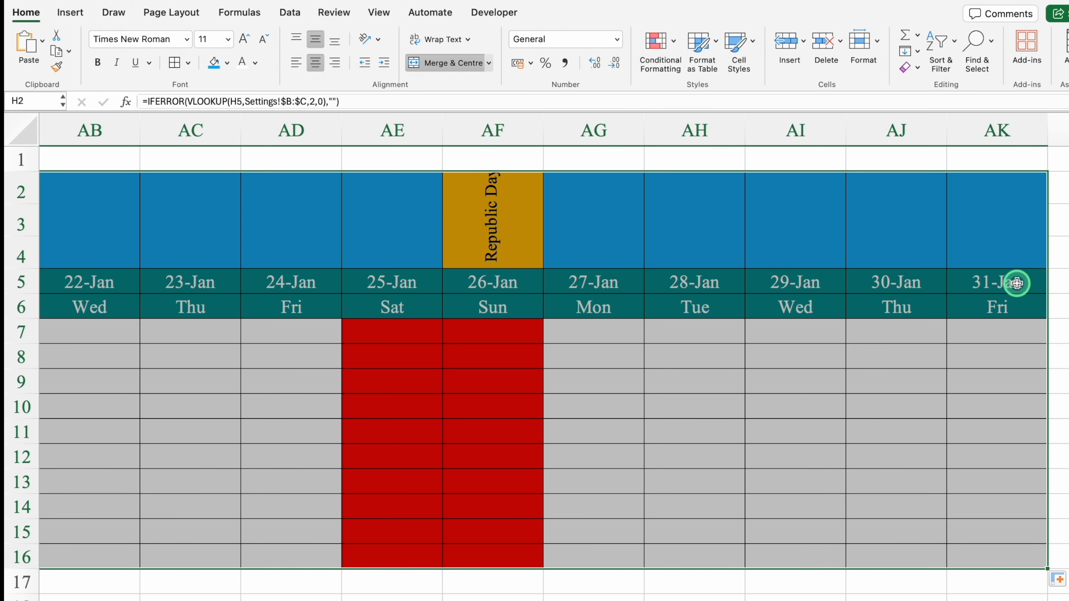
click(996, 285)
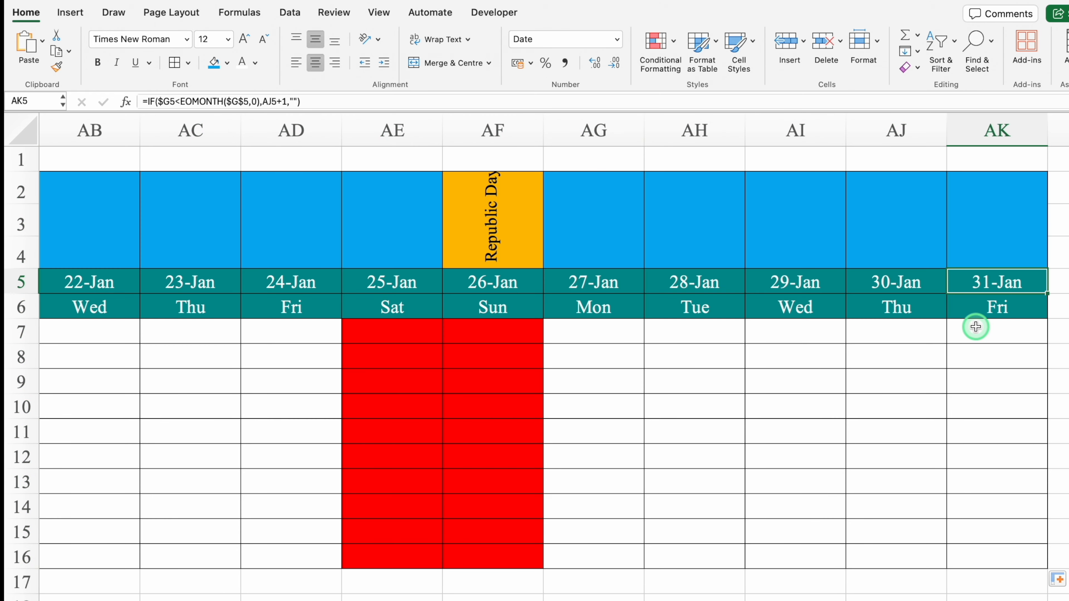
- AutoFit the widths of date columns G to AK and wrap the text in them
drag(993, 132, 456, 252)
double_click(529, 125)
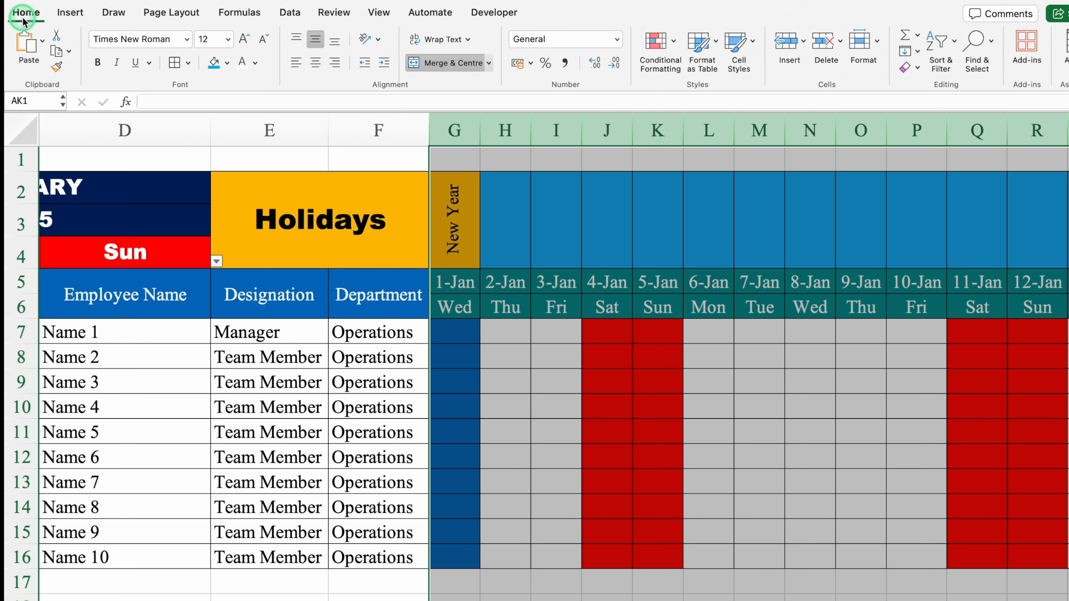
click(422, 39)
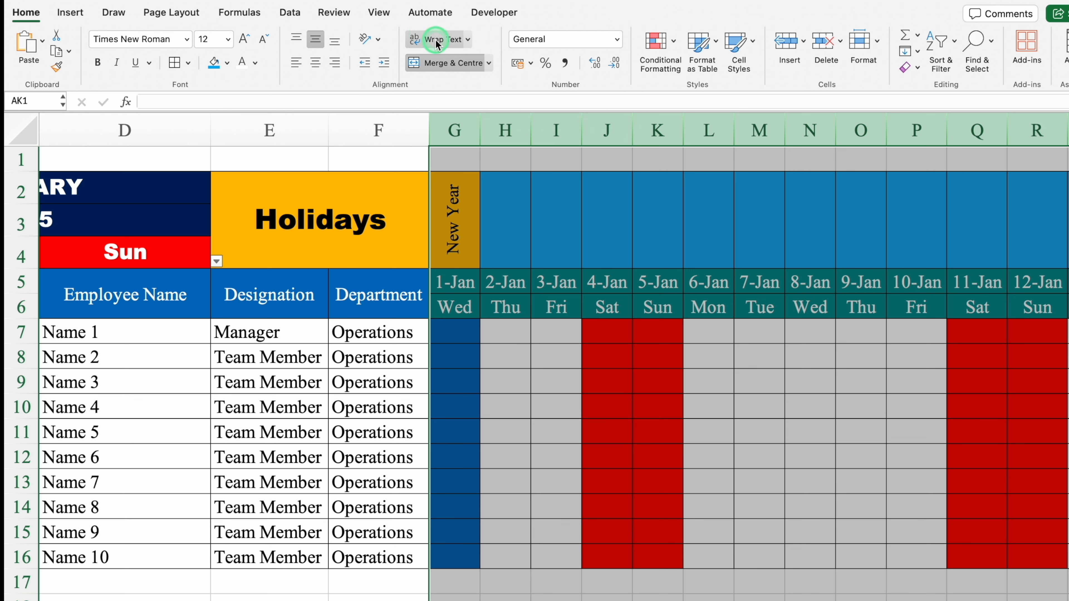
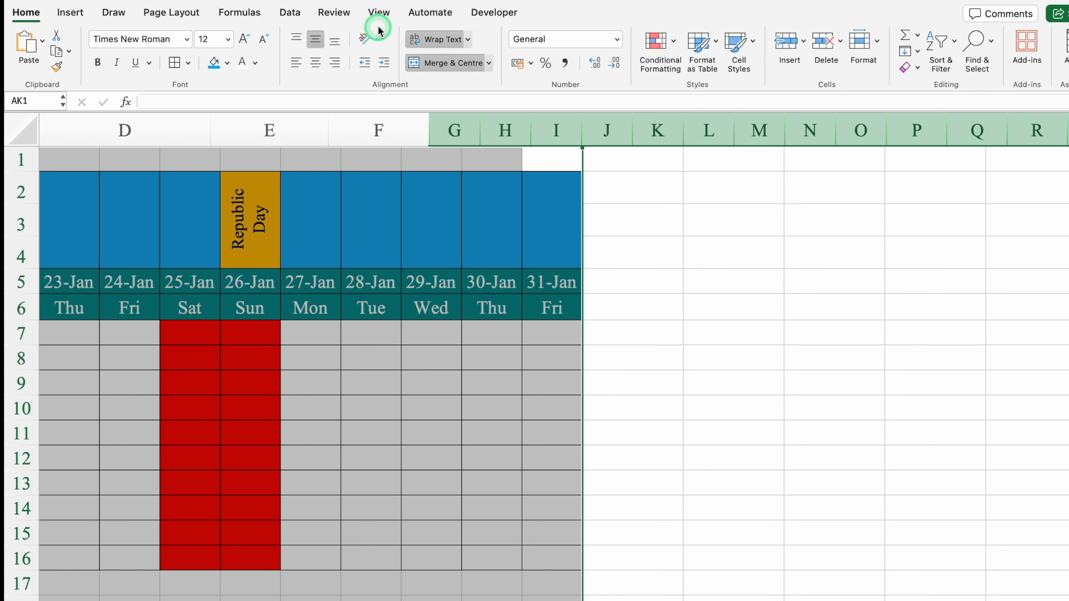
- Turn off the worksheet gridlines
click(378, 13)
click(412, 51)
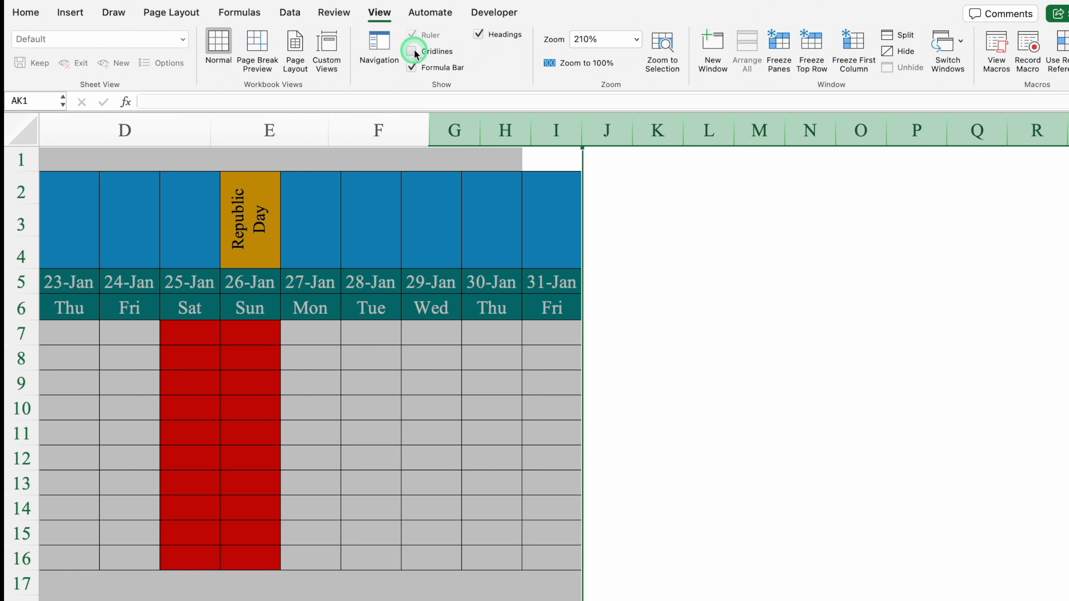
- Create a merged, centred, dark grey heading in AL5:AL6 reading "Total Leaves"
drag(601, 282, 607, 299)
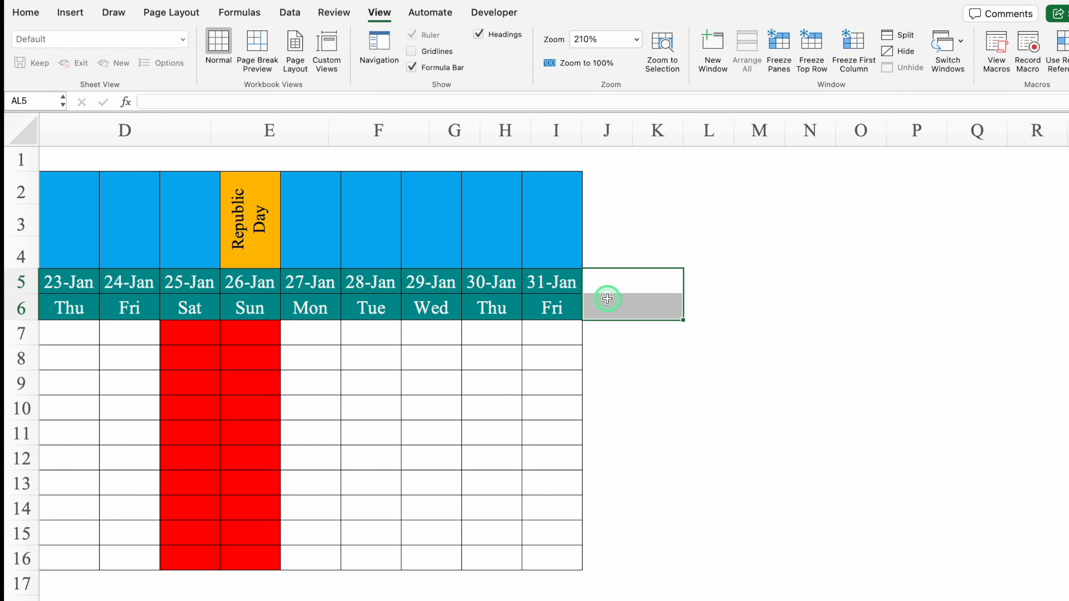
click(26, 13)
click(430, 66)
click(227, 63)
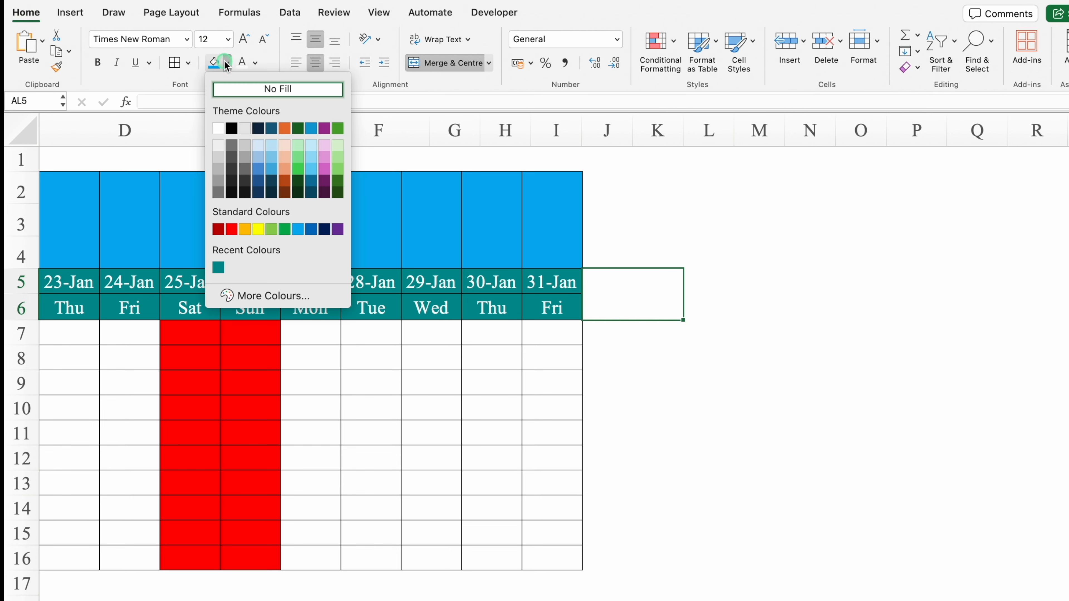
click(218, 181)
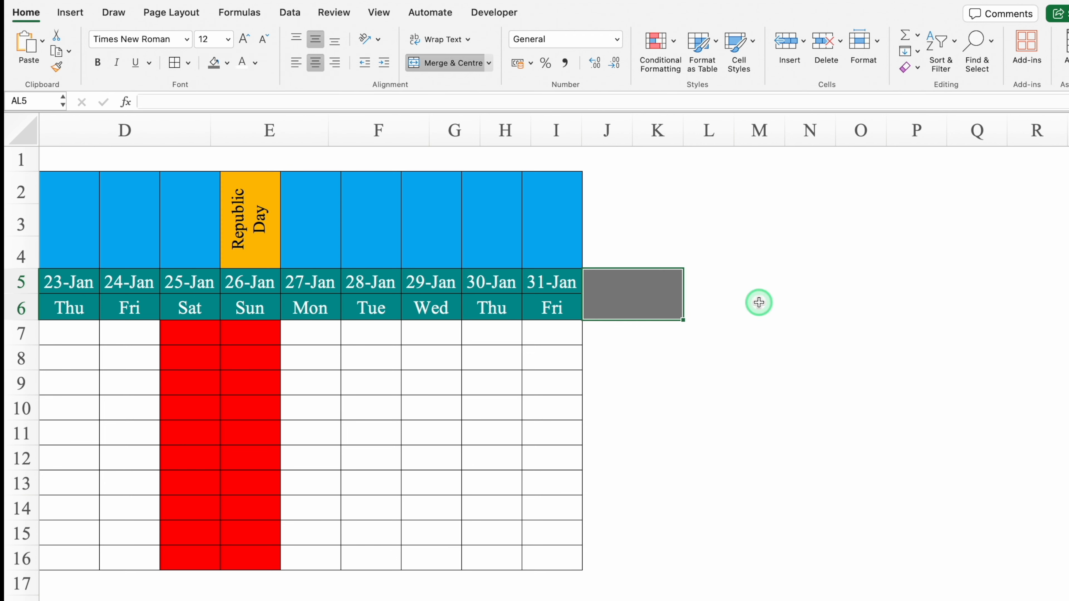
text(Total Leaves)
key(Return)
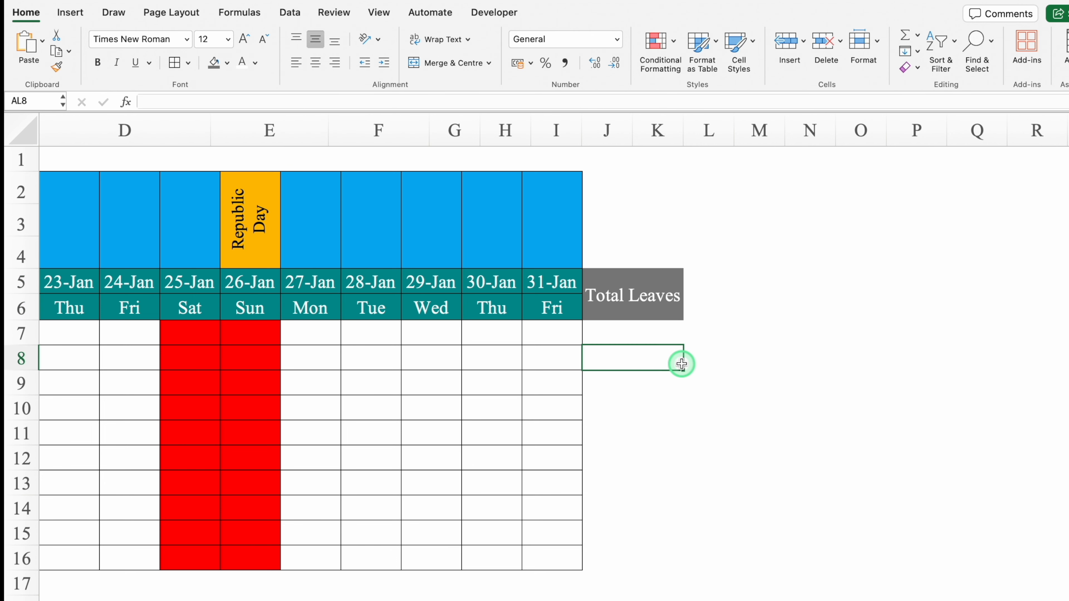
- Enter the heading "Holidays" in AM5 with its code H in AM6
click(713, 286)
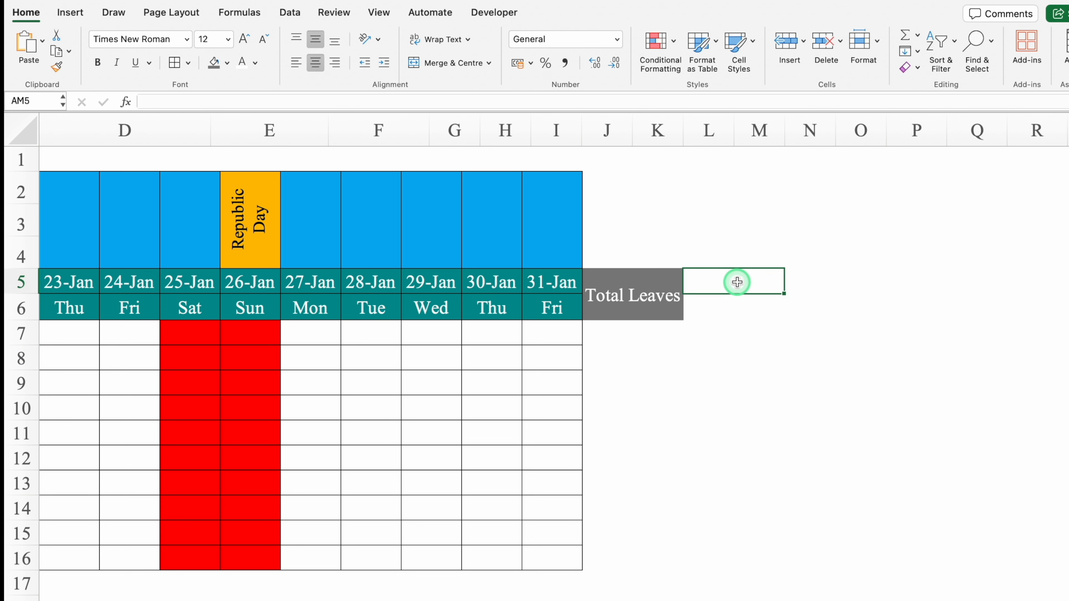
text(Holiday)
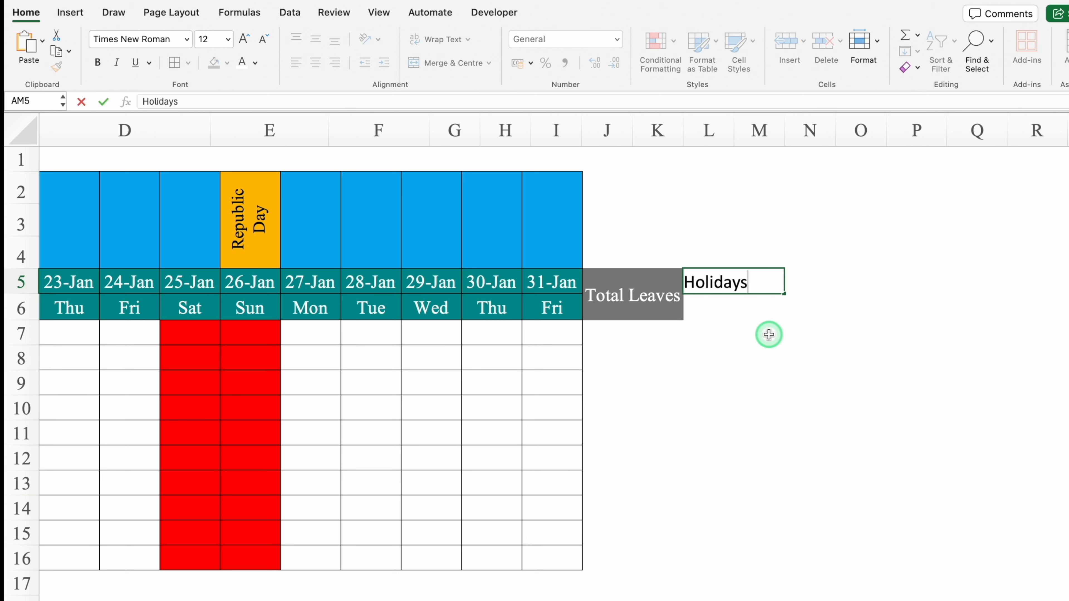
text(s)
key(Return)
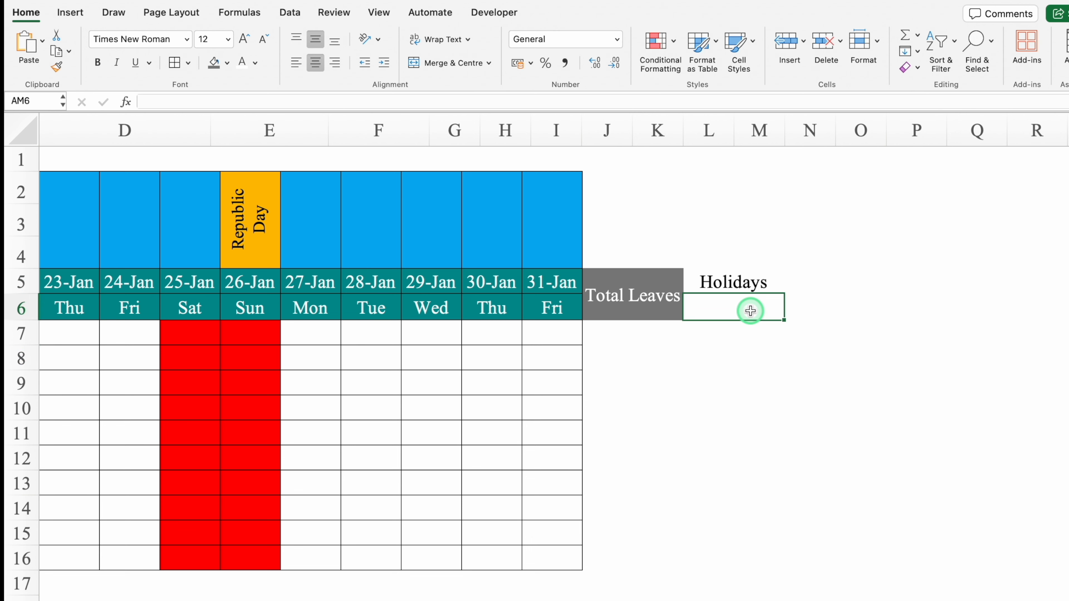
text(H)
key(BackSpace)
- Enter the heading "Week Offs" in AN5 with its code WO in AN6
click(850, 282)
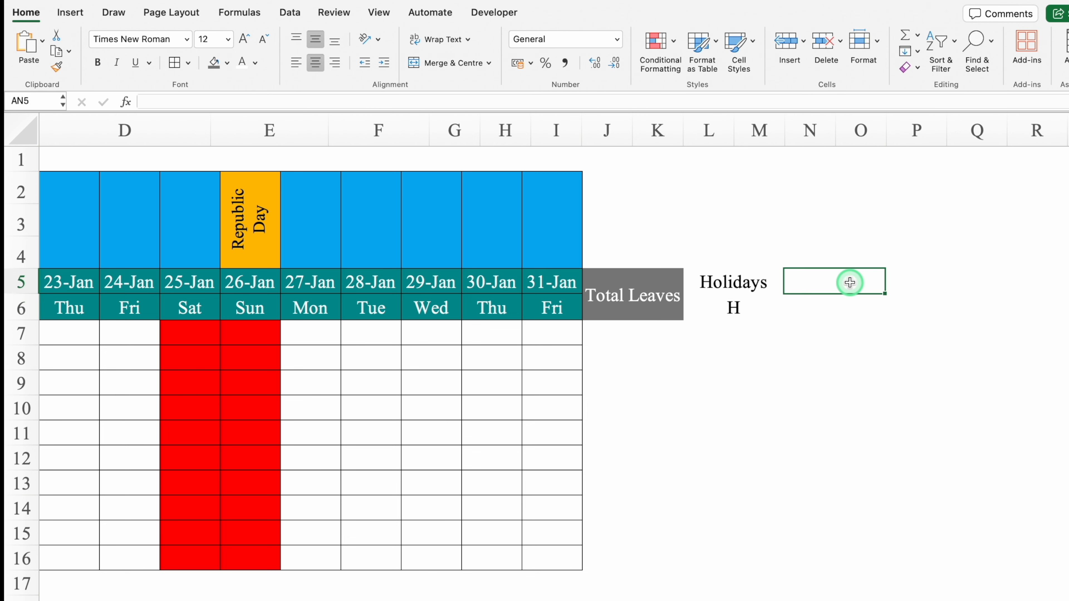
text(Week Offs)
key(Return)
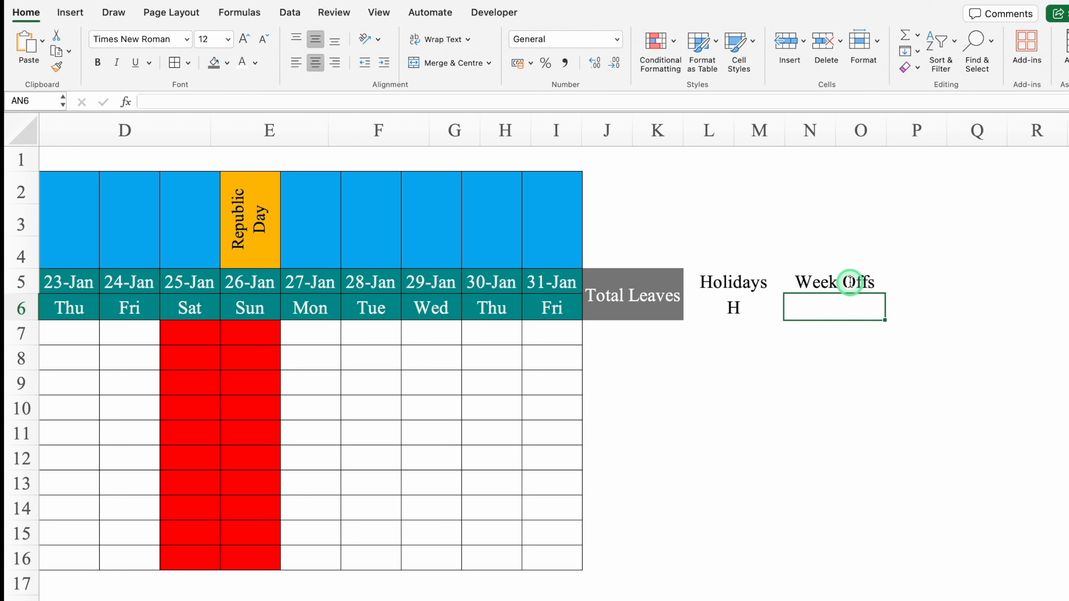
text(WO)
key(Tab)
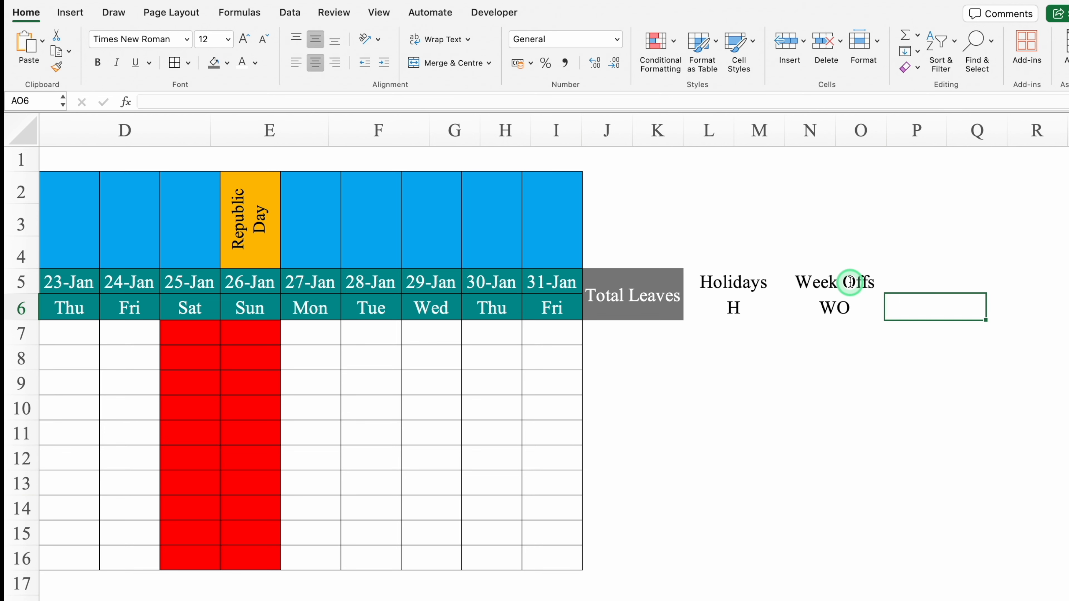
- Enter the heading "Half Days" in AO5 with its code HD in AO6
click(946, 286)
text(Half Days)
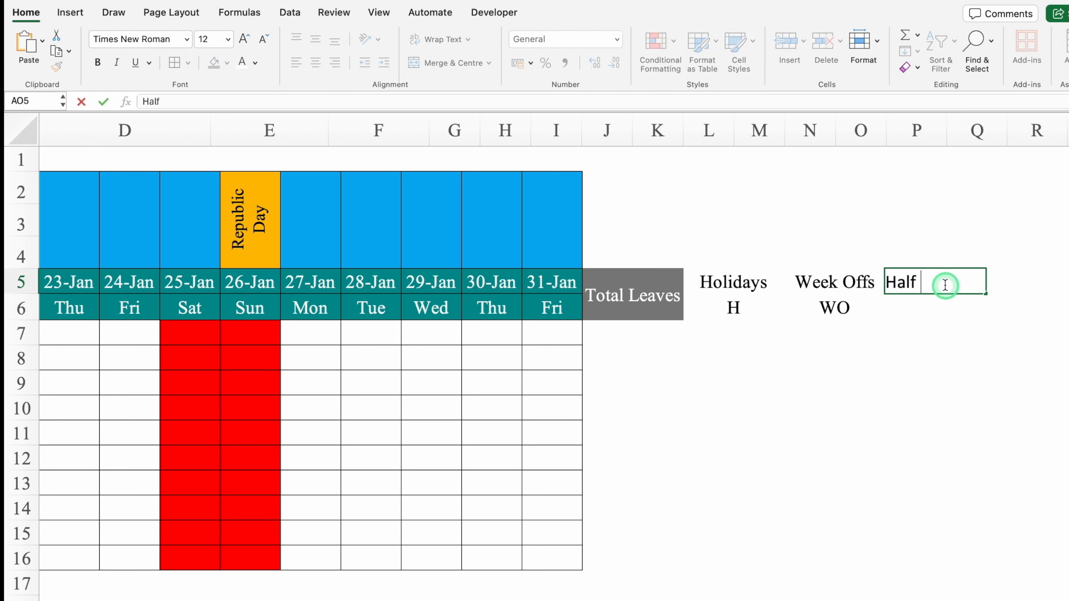
key(Return)
text(HD)
- Enter the heading "Absent" in AP5 with its code A in AP6
click(1014, 280)
scroll(1014, 280, right, 10)
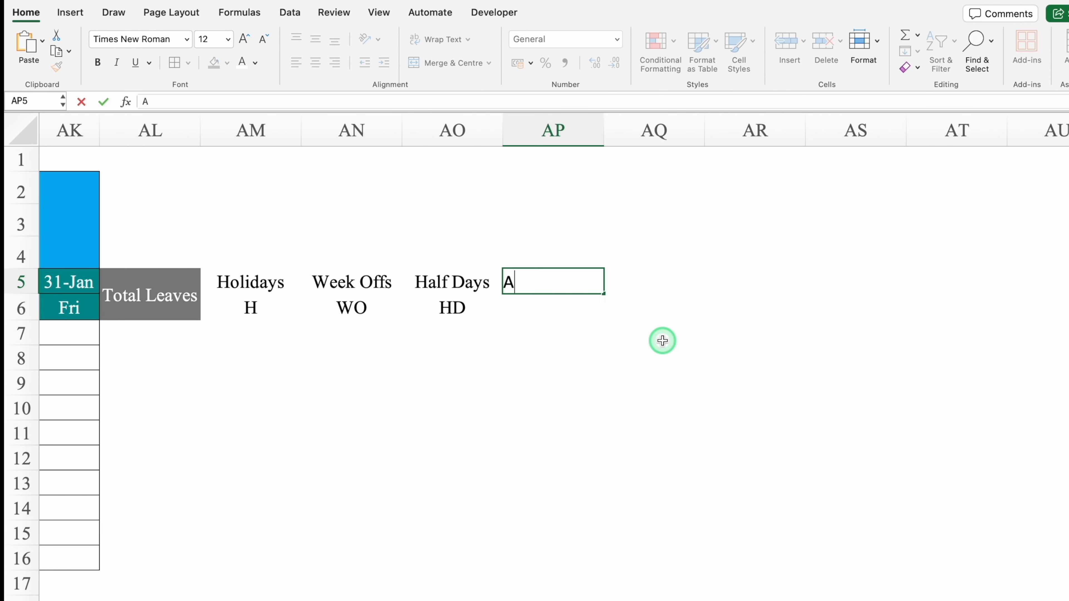
text(Absent)
key(Return)
text(A)
key(BackSpace)
- Enter the heading "Casual Leave" in AQ5 with its code CL in AQ6
click(662, 283)
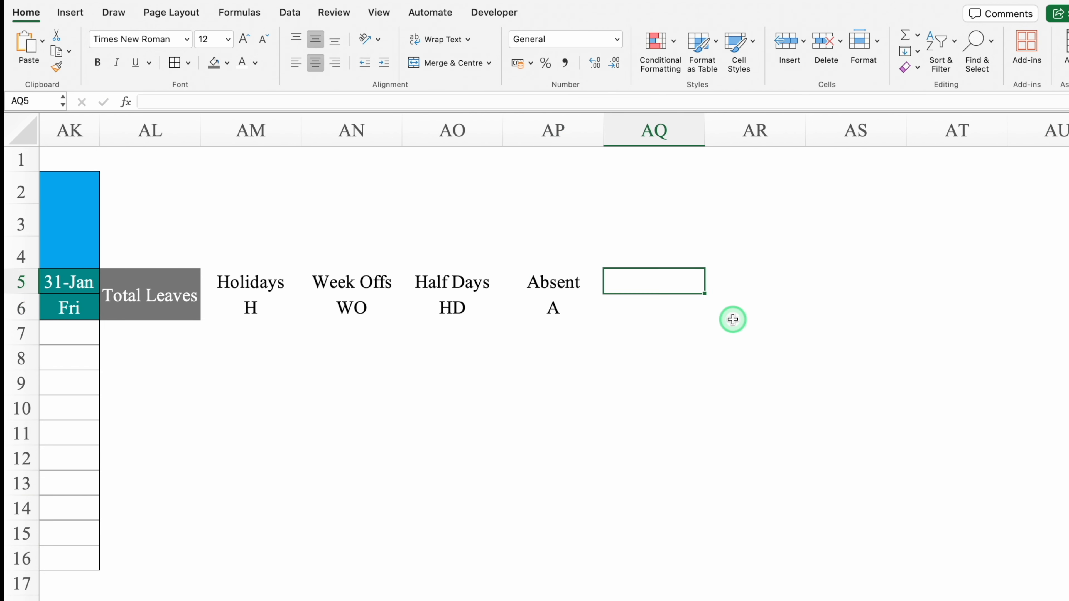
text(Casual Leave)
key(Return)
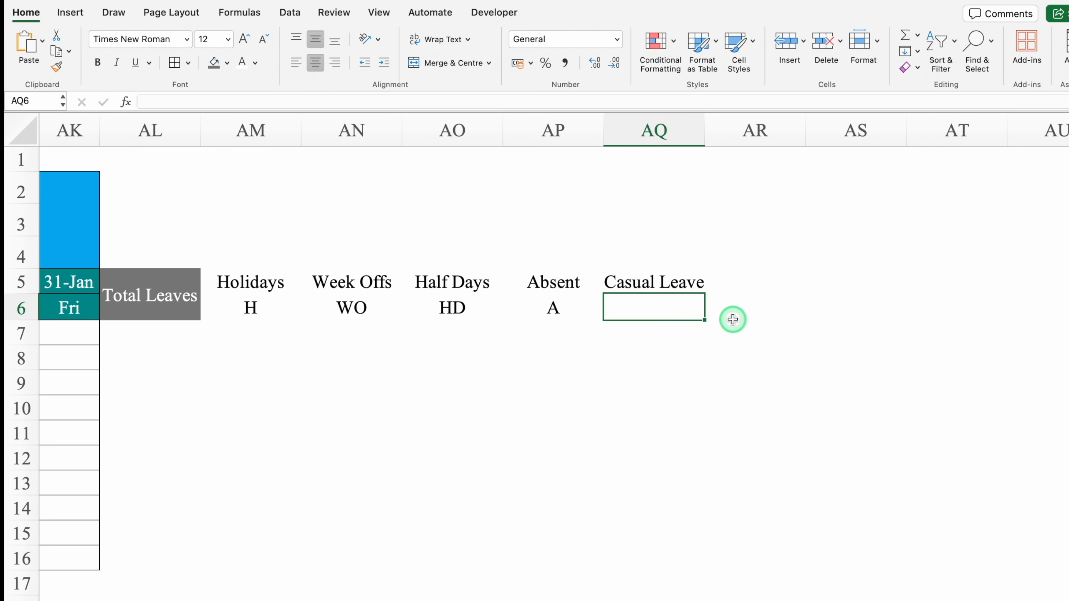
text(CL)
- Enter the heading "Privilaged Leave" in AR5 with its code PL in AR6
click(753, 282)
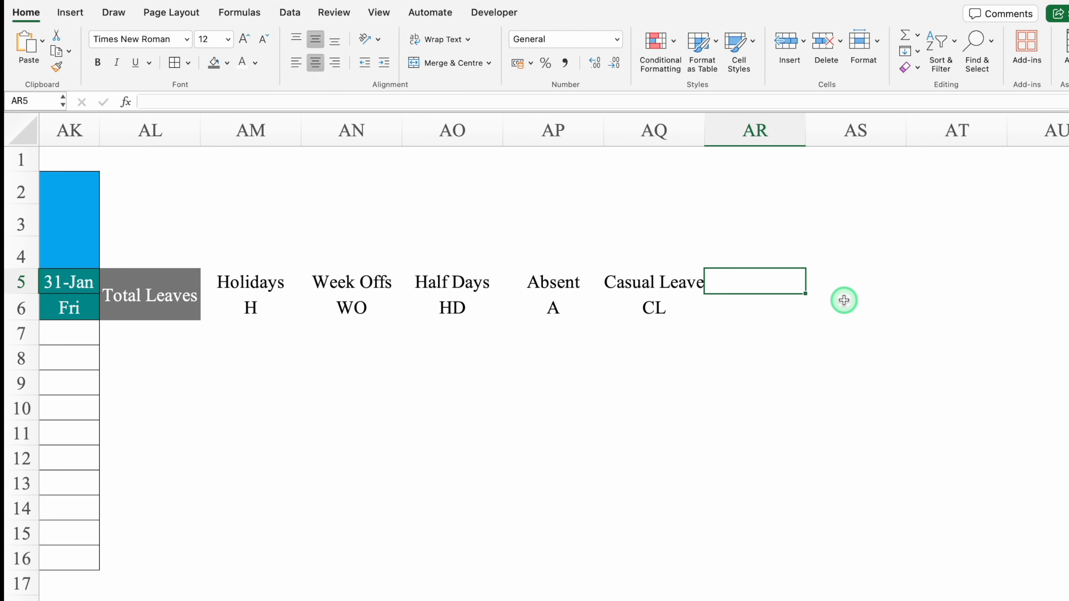
text(Privilaged Leave)
key(Return)
text(PL)
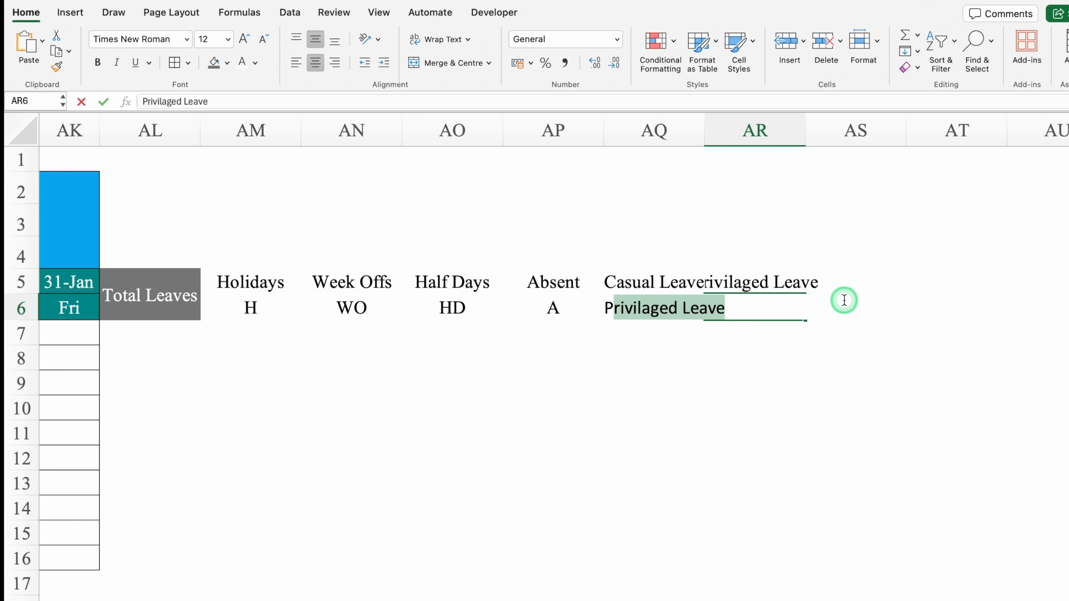
key(Return)
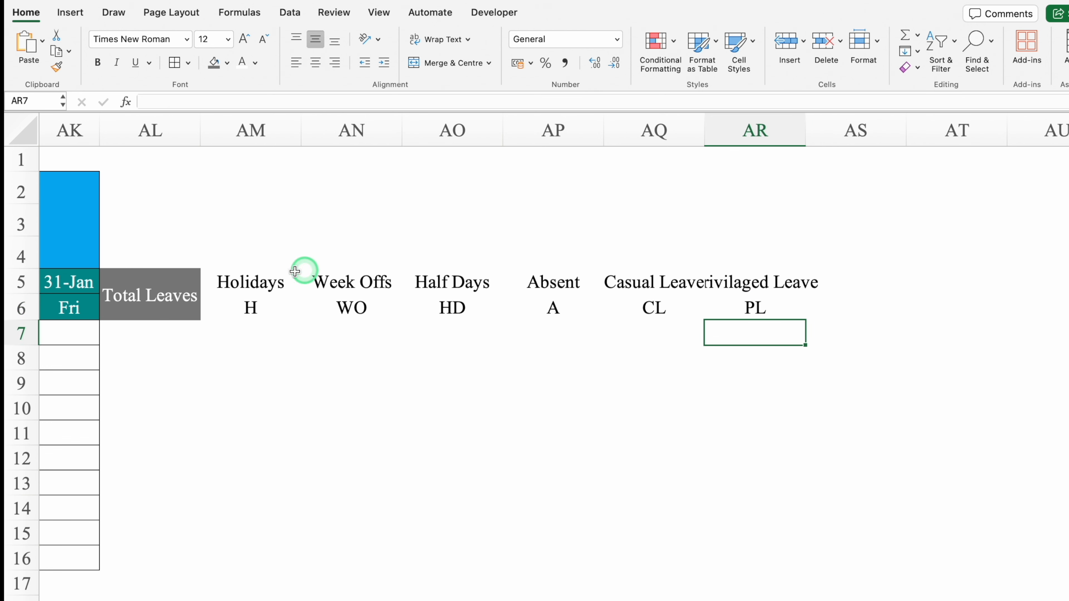
- Turn on text wrapping for the summary headings and codes from AM5 across rows 5 and 6, and widen columns AQ and AR
drag(258, 275, 1035, 309)
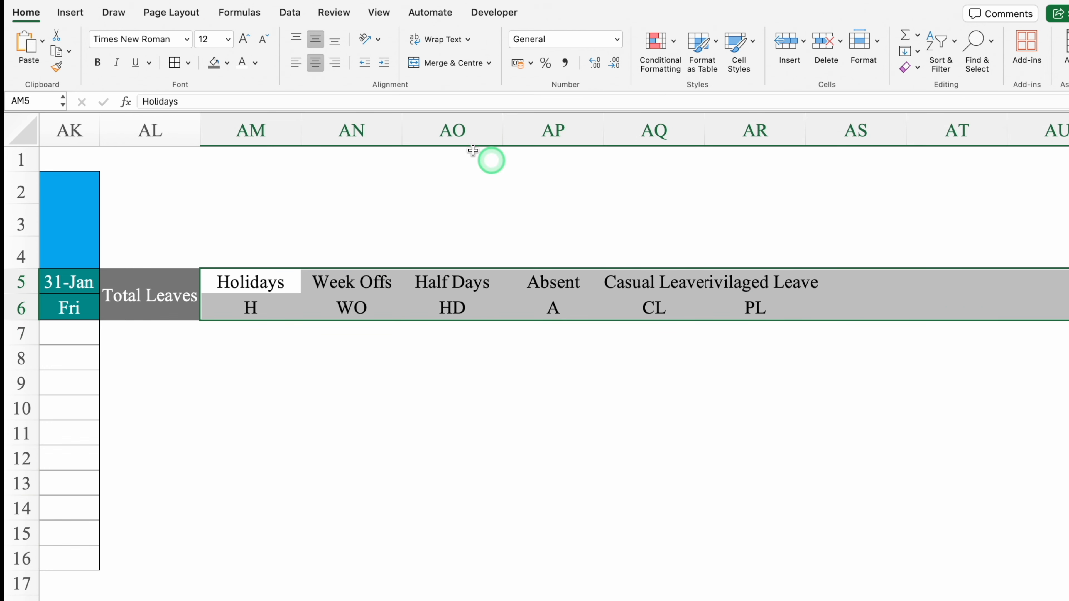
click(444, 41)
drag(806, 131, 840, 134)
drag(701, 135, 735, 136)
- Enter the heading "Sick Leave" in AS5 with its code SL in AS6
click(936, 284)
text(Sick Leave)
key(Return)
text(SL)
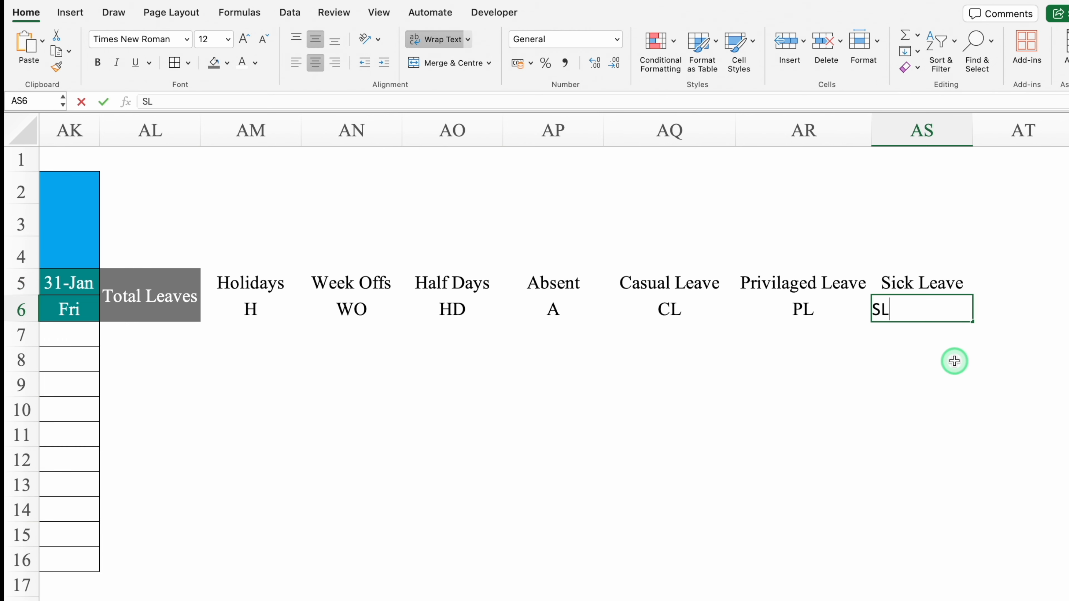
- Enter the heading "Leave Without Pay" in AT5 with its code LWP in AT6, and widen column AT
click(1016, 280)
key(Right)
key(Right)
key(Right)
click(769, 280)
text(L)
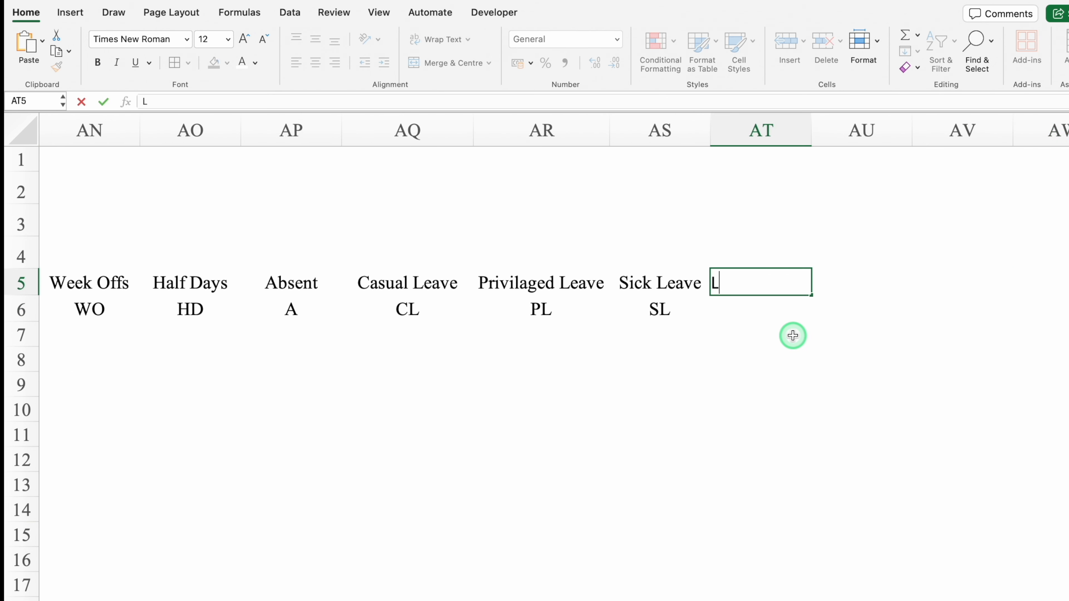
text(eave Without Pay)
key(Tab)
drag(811, 131, 874, 138)
click(780, 353)
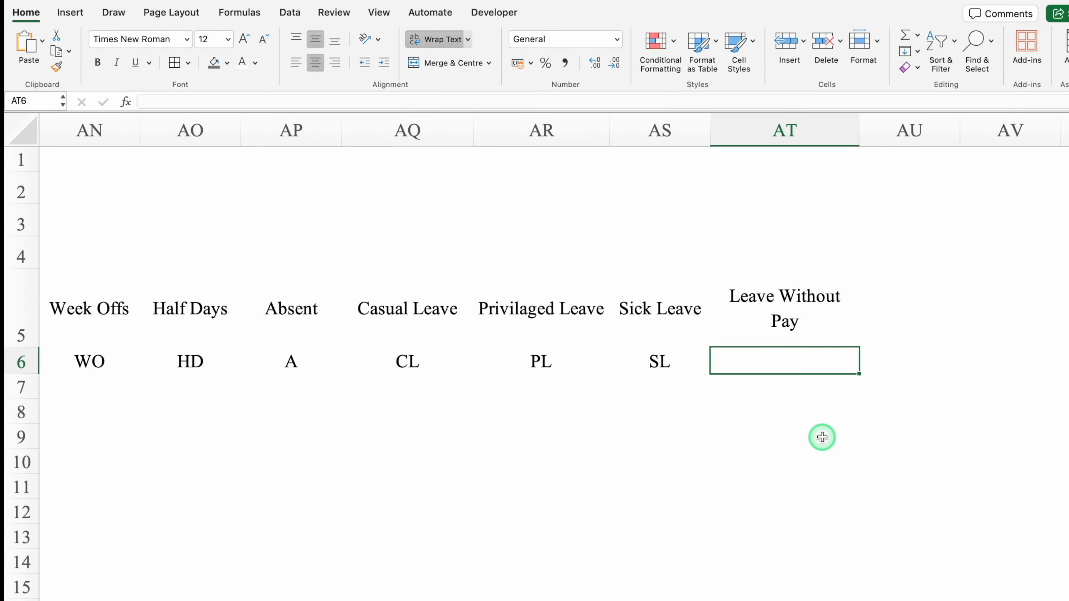
text(LWP)
- Enter the heading "Maternity Leave" in AU5 with its code ML in AU6
double_click(921, 320)
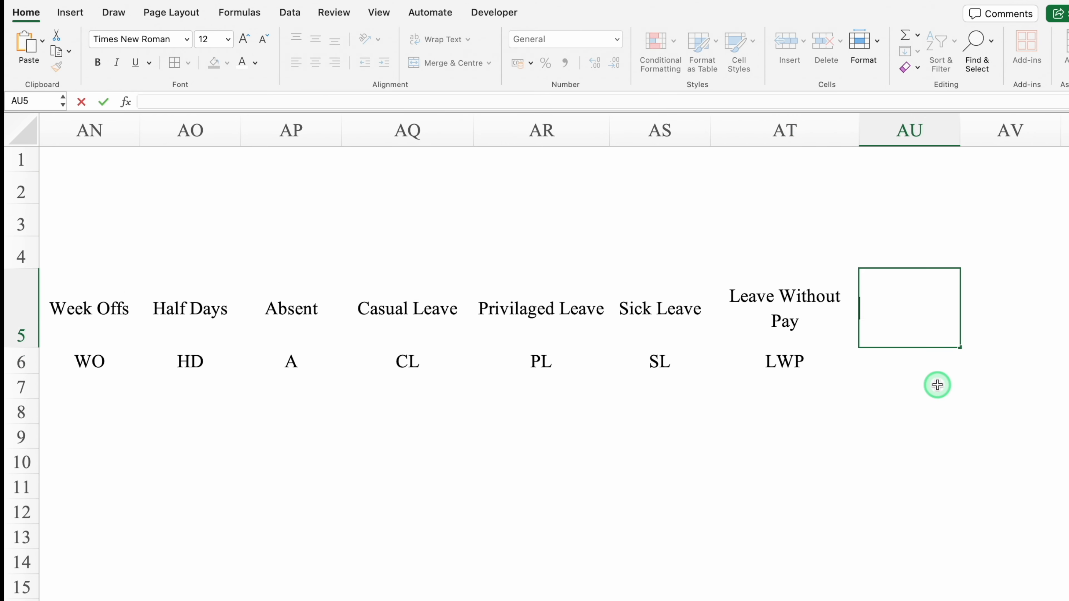
text(Maternity Leave)
key(Return)
text(ML)
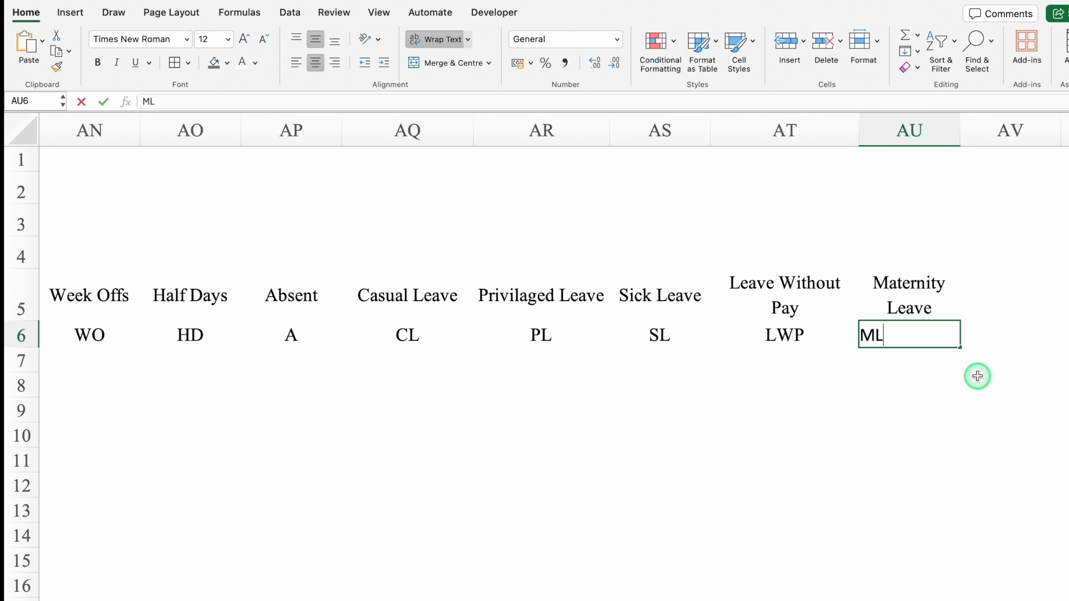
key(Tab)
- Apply all borders to the leave-summary header block from Total Leaves through Maternity Leave in rows 5 and 6
scroll(976, 375, left, 5)
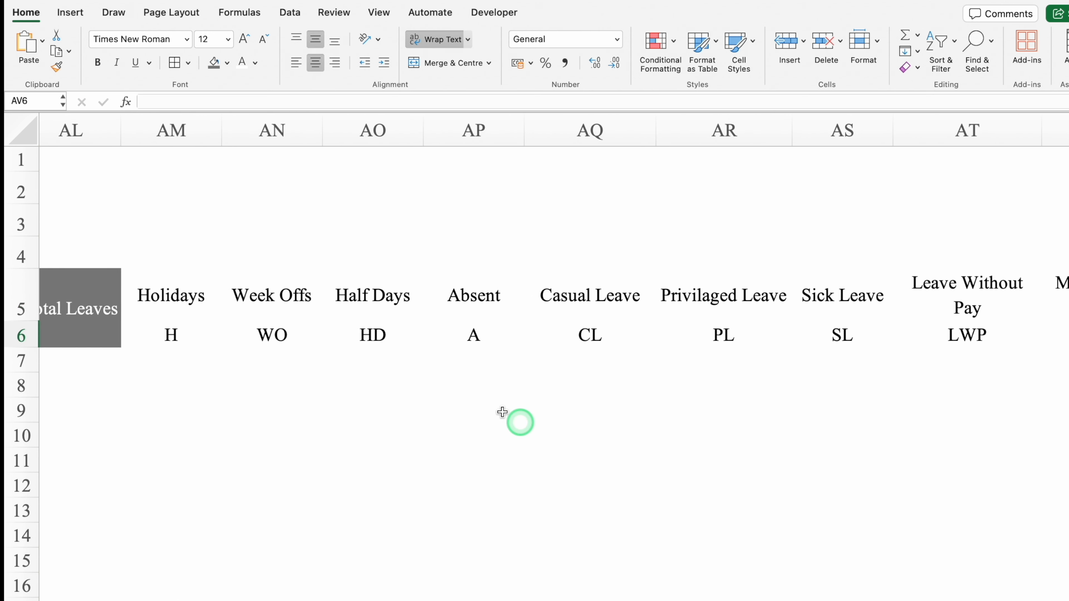
scroll(508, 423, left, 4)
click(377, 314)
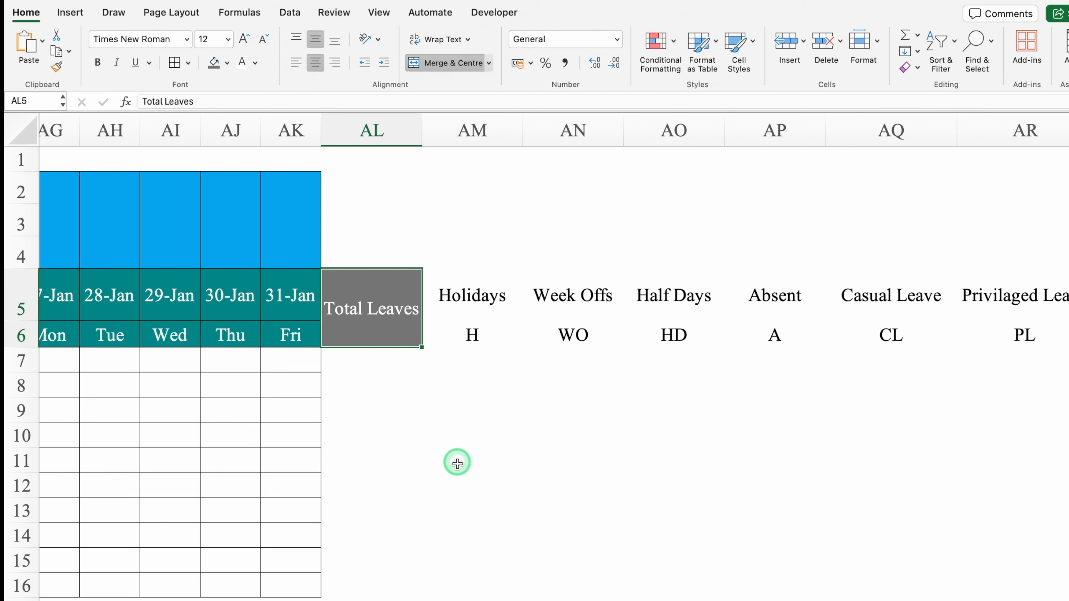
key(ctrl+shift+Right)
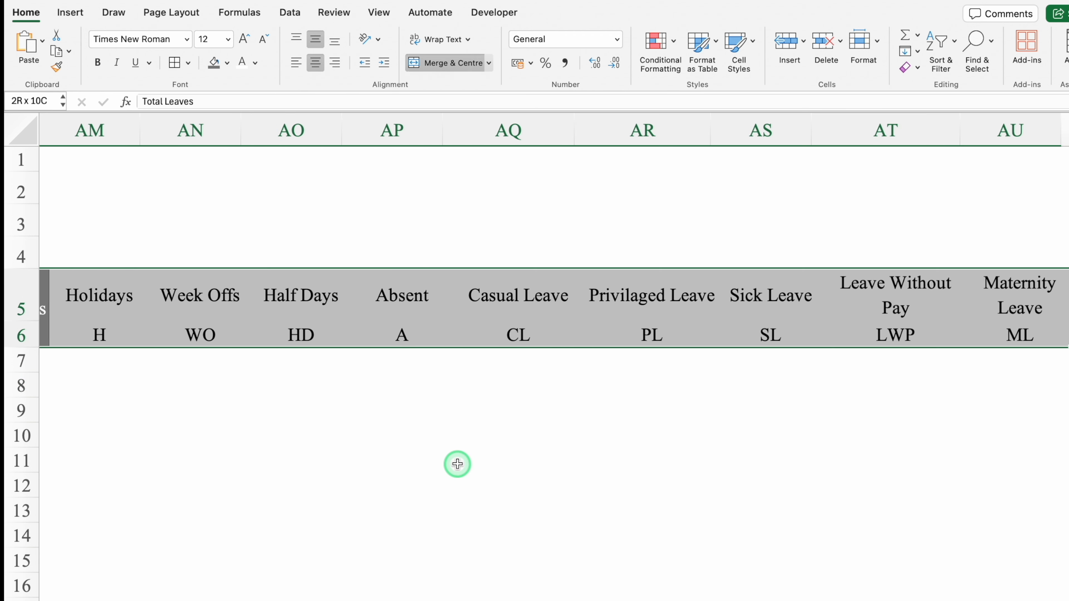
click(177, 66)
scroll(389, 363, left, 10)
click(572, 220)
scroll(424, 411, right, 6)
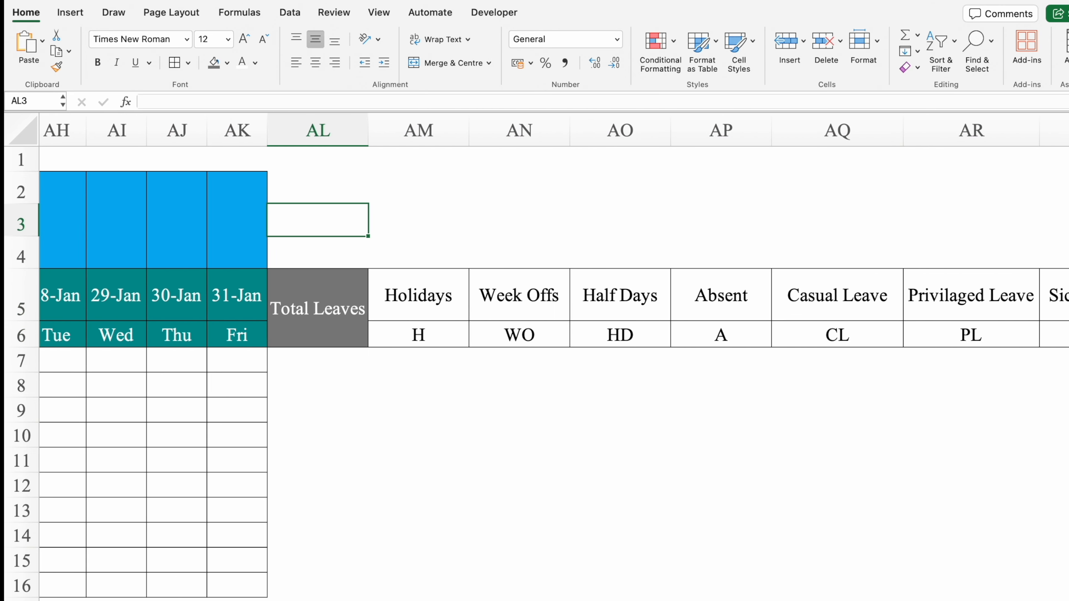
- Start a conditional formatting rule on the whole sheet for cell values equal to H
click(22, 131)
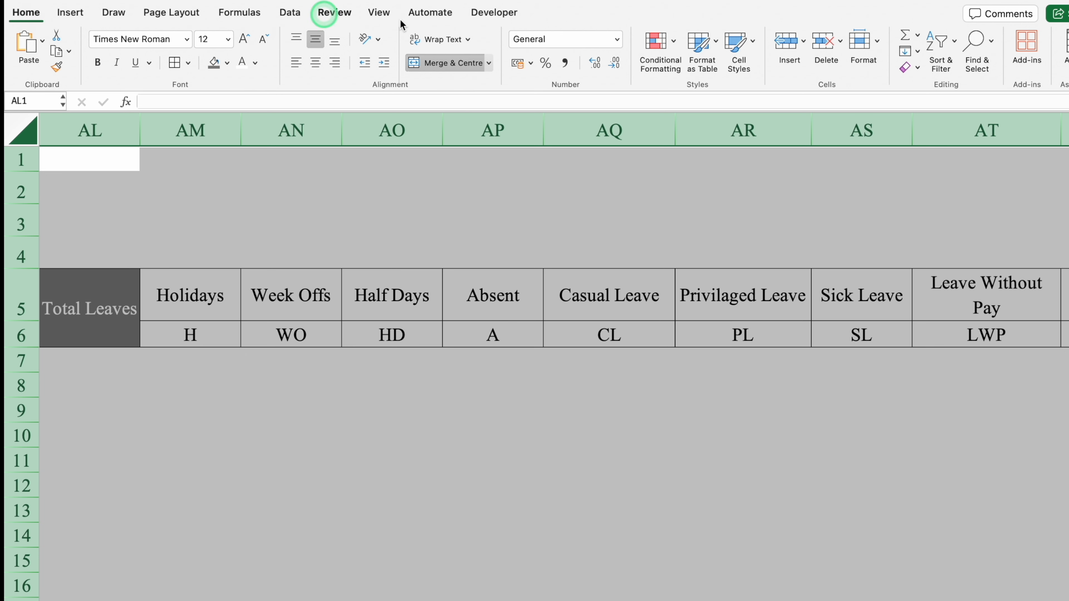
click(654, 47)
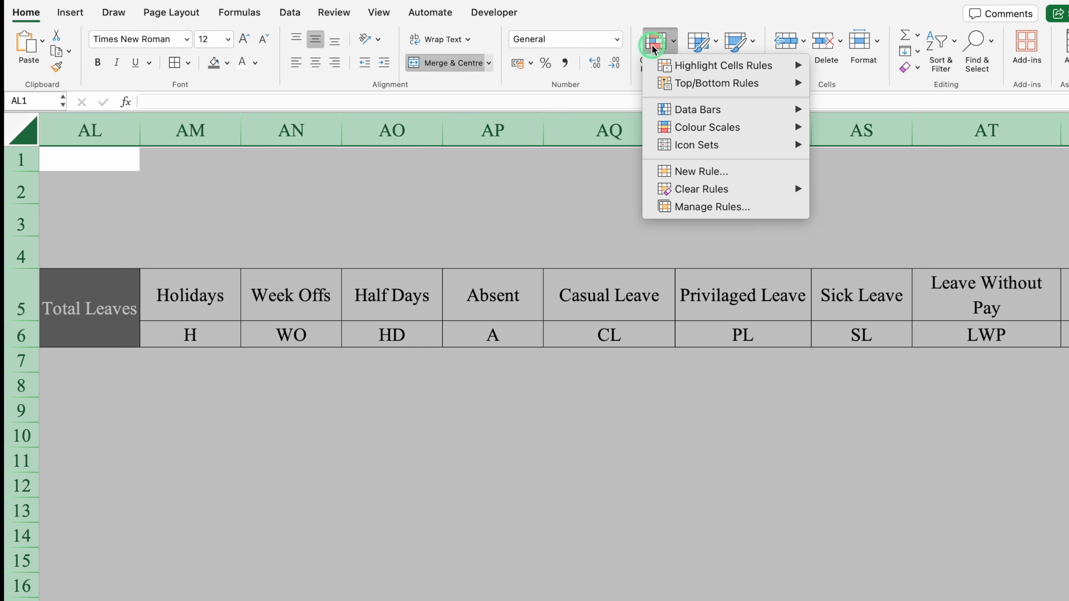
click(751, 69)
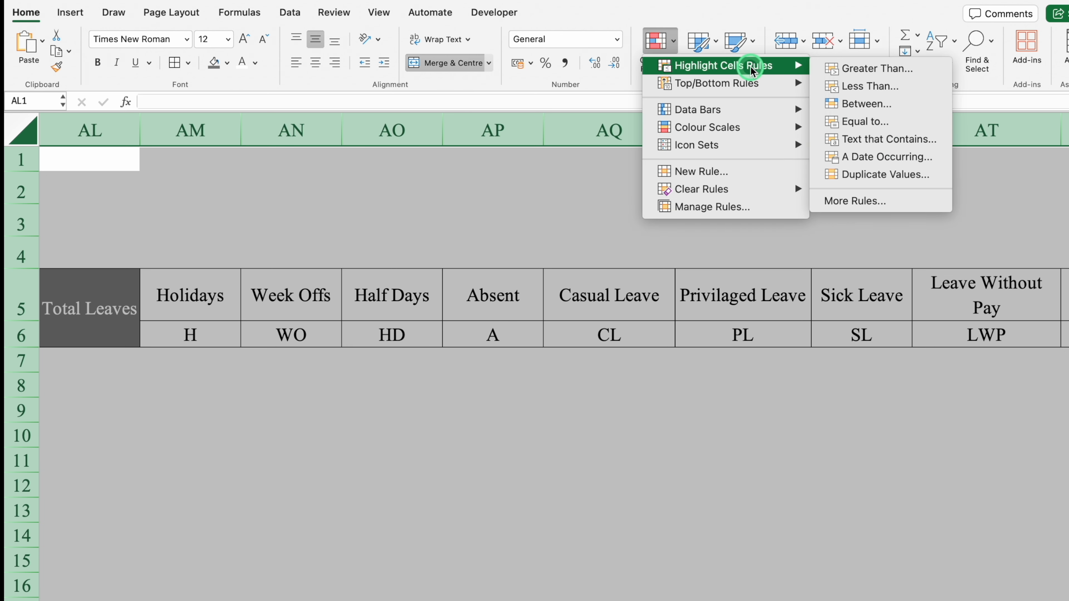
click(865, 121)
click(736, 280)
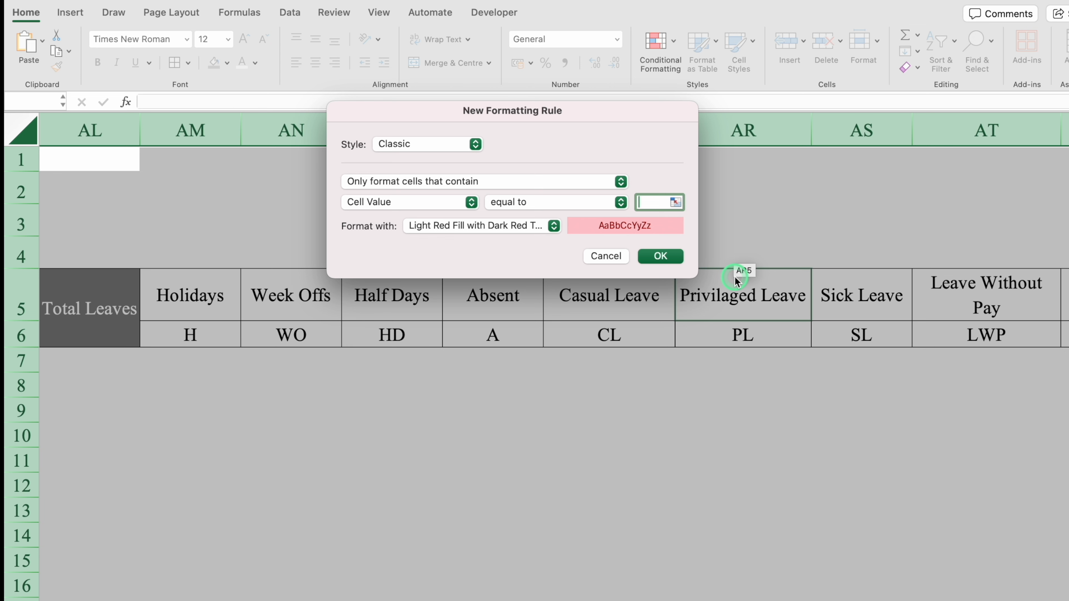
text(H)
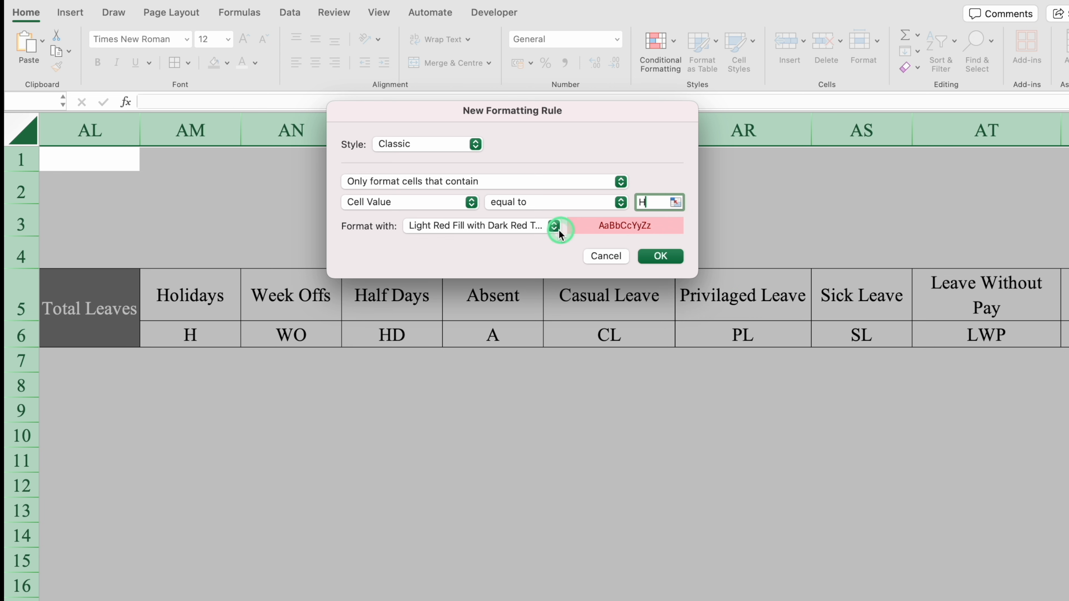
- Give the H rule a custom format with a blue fill and white font, and apply it
click(554, 226)
click(496, 321)
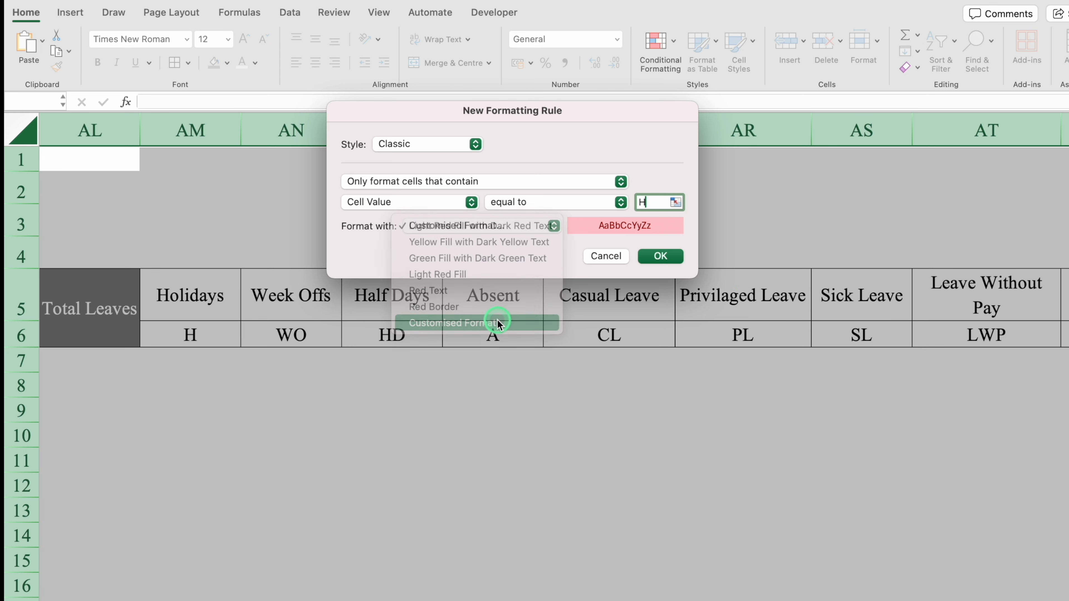
click(630, 71)
click(516, 127)
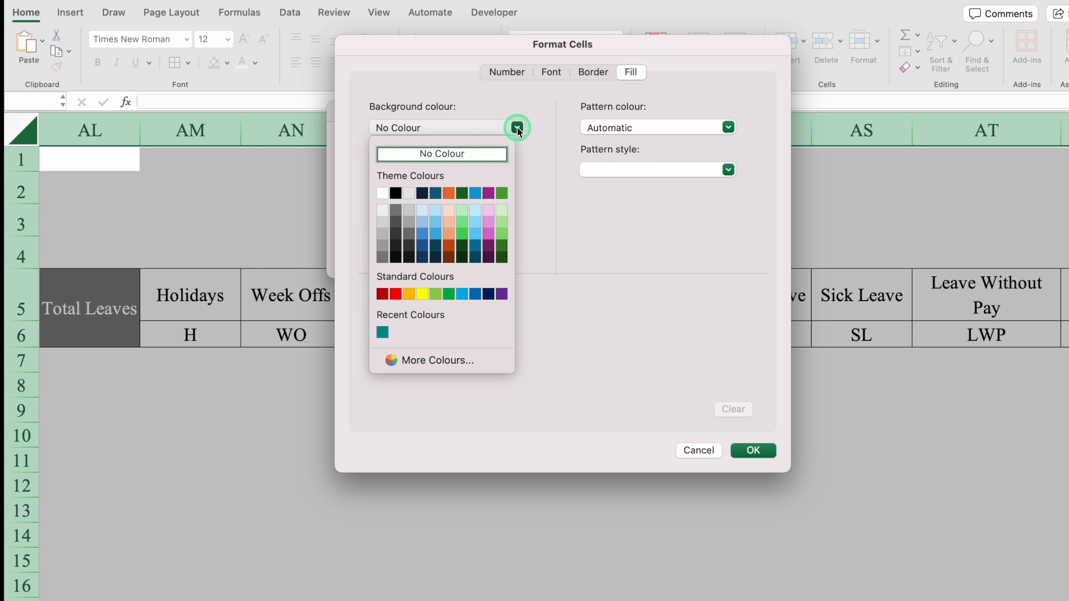
click(475, 292)
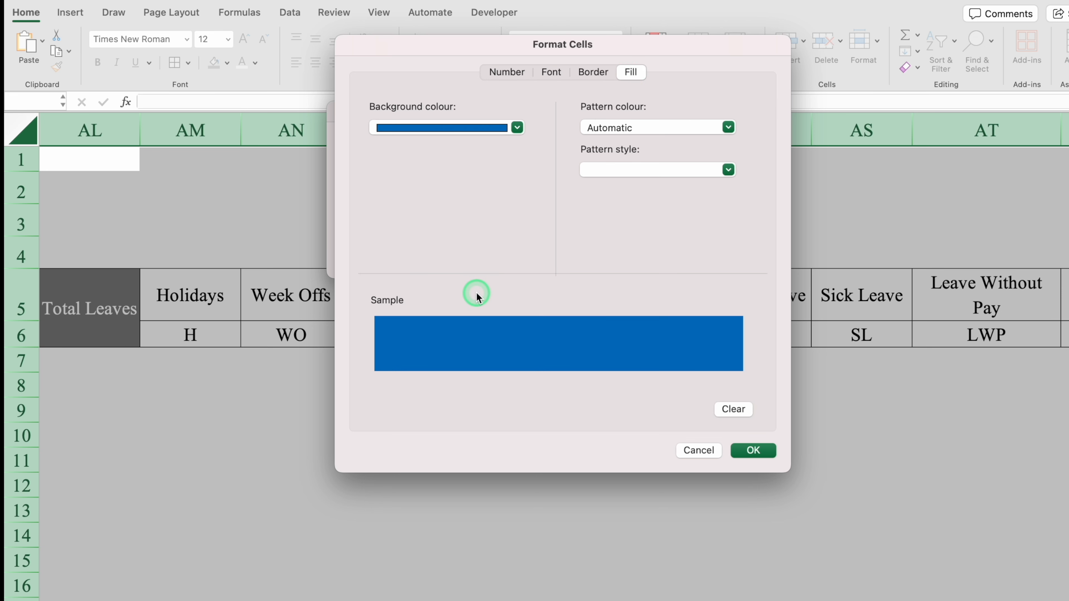
click(551, 72)
click(657, 241)
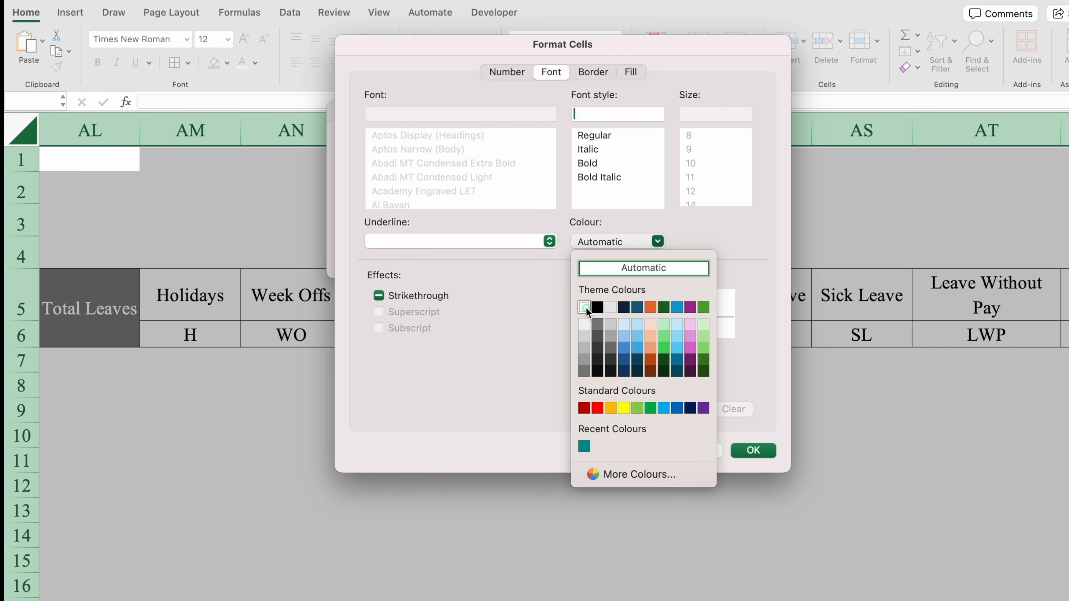
click(584, 307)
click(753, 449)
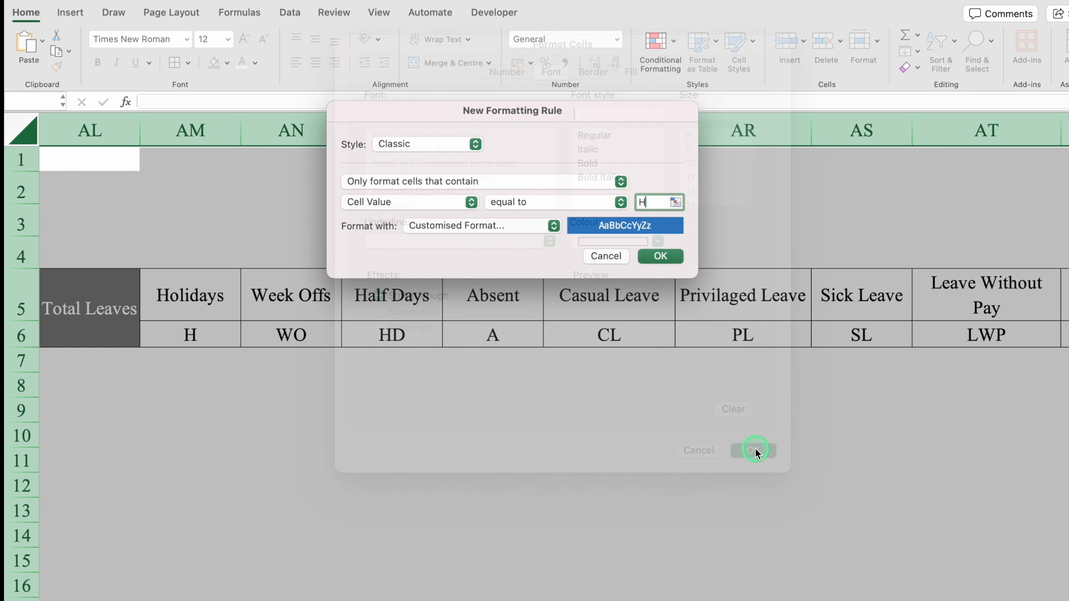
click(664, 257)
click(369, 455)
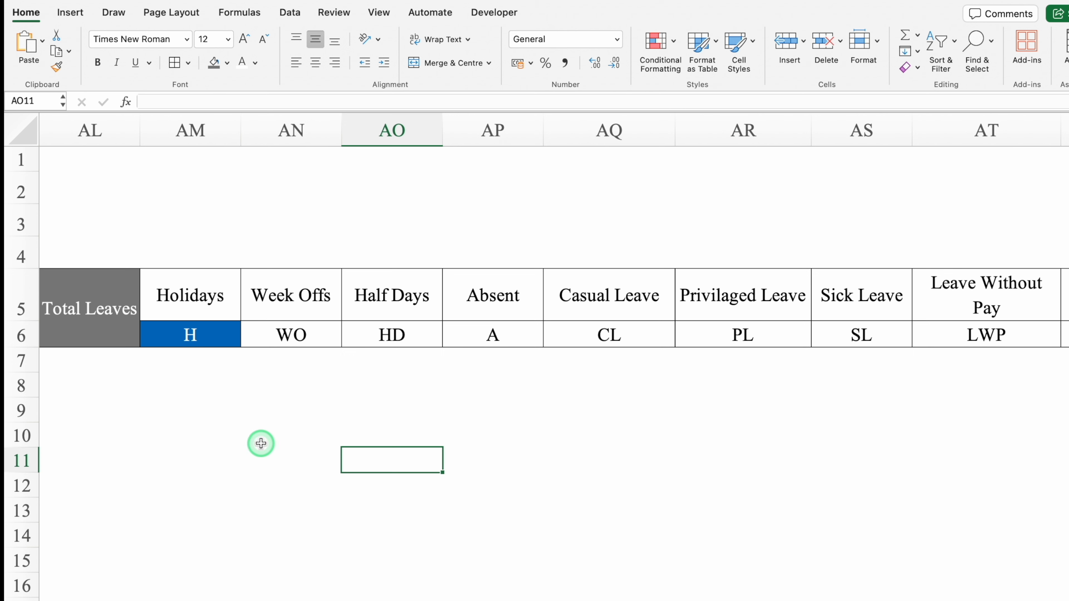
- Test the holiday highlighting by entering H in AM9, and clear the cell
click(188, 407)
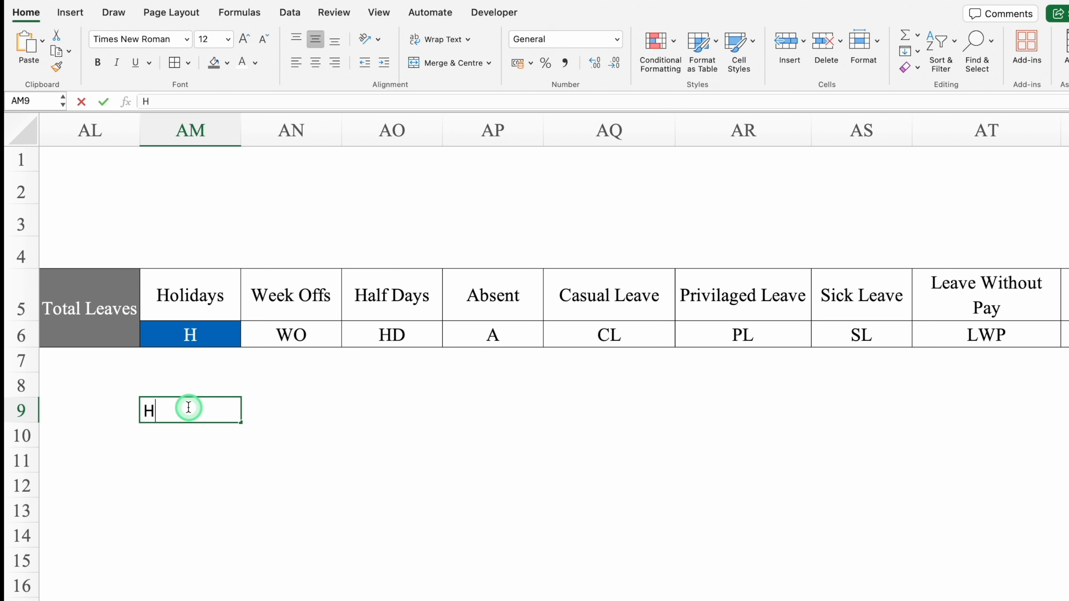
text(H)
key(Return)
click(227, 411)
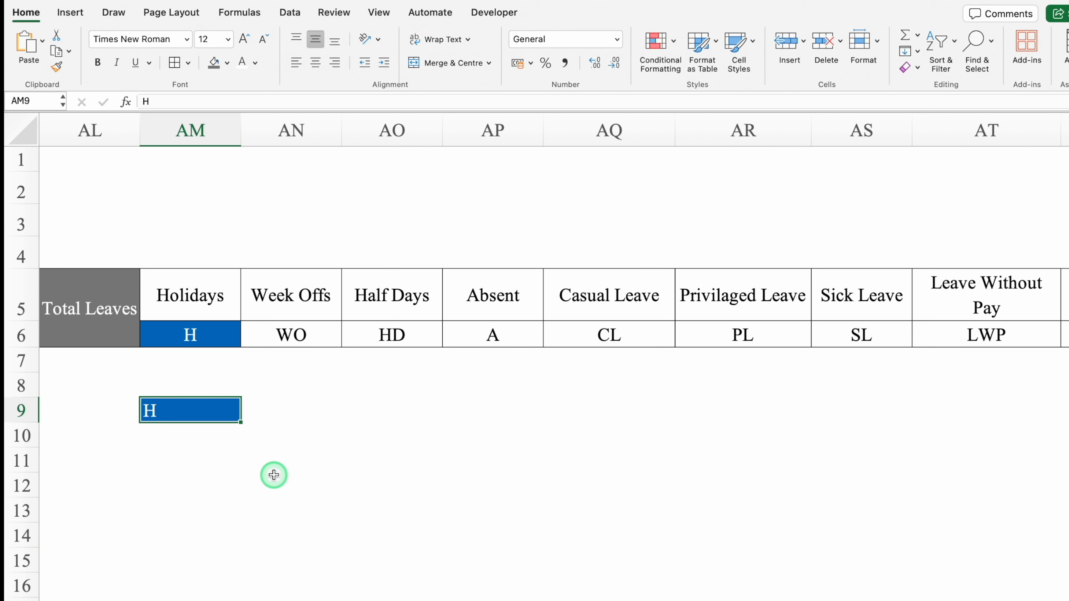
key(Delete)
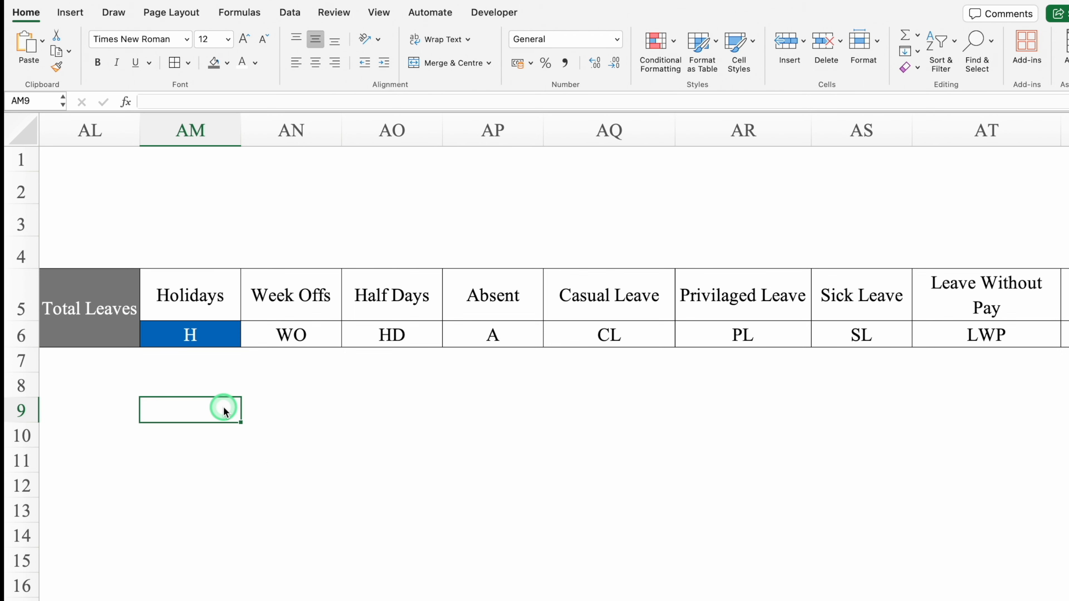
- Start a conditional formatting rule on the whole sheet for cell values equal to WO
click(22, 133)
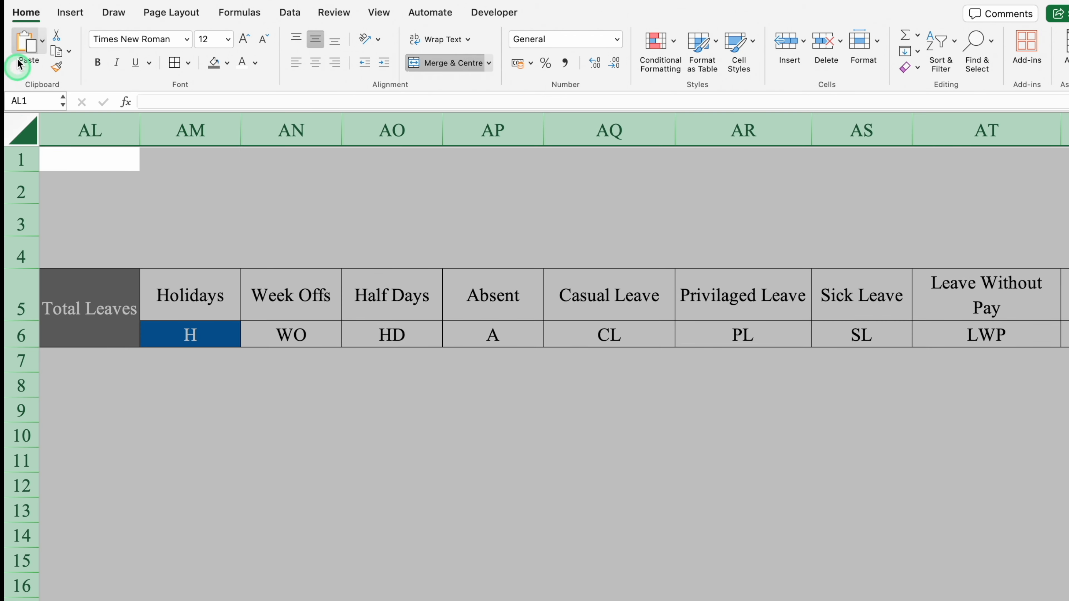
click(659, 44)
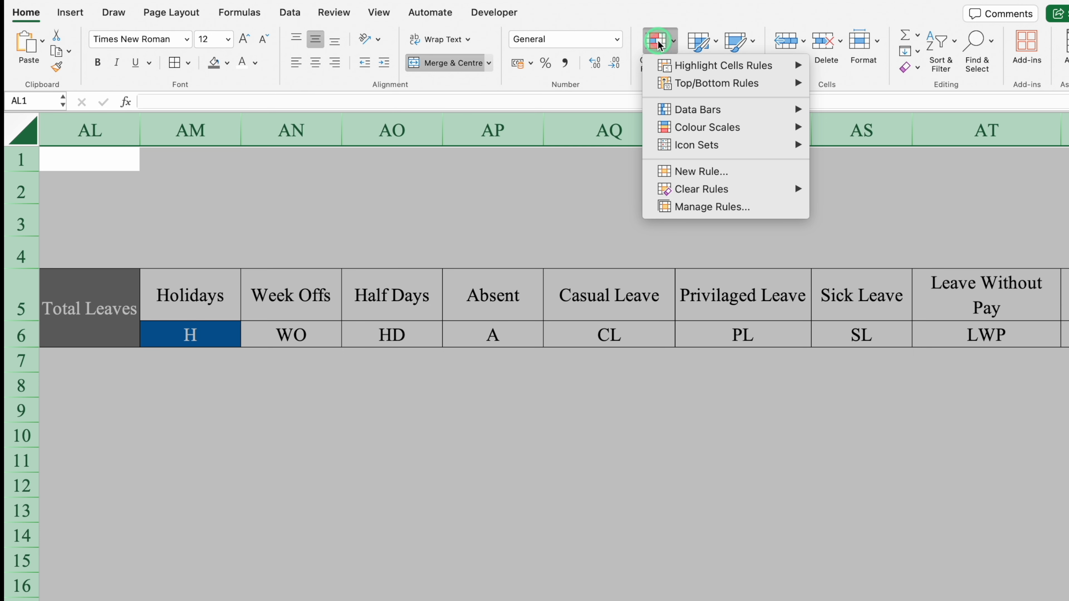
mouse_move(742, 65)
click(875, 124)
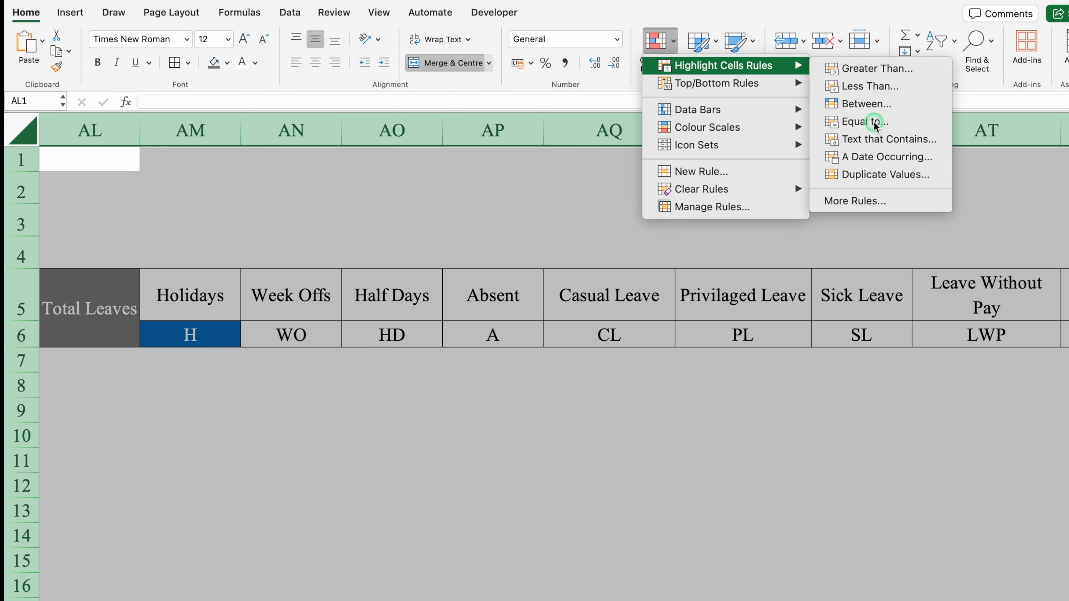
click(805, 260)
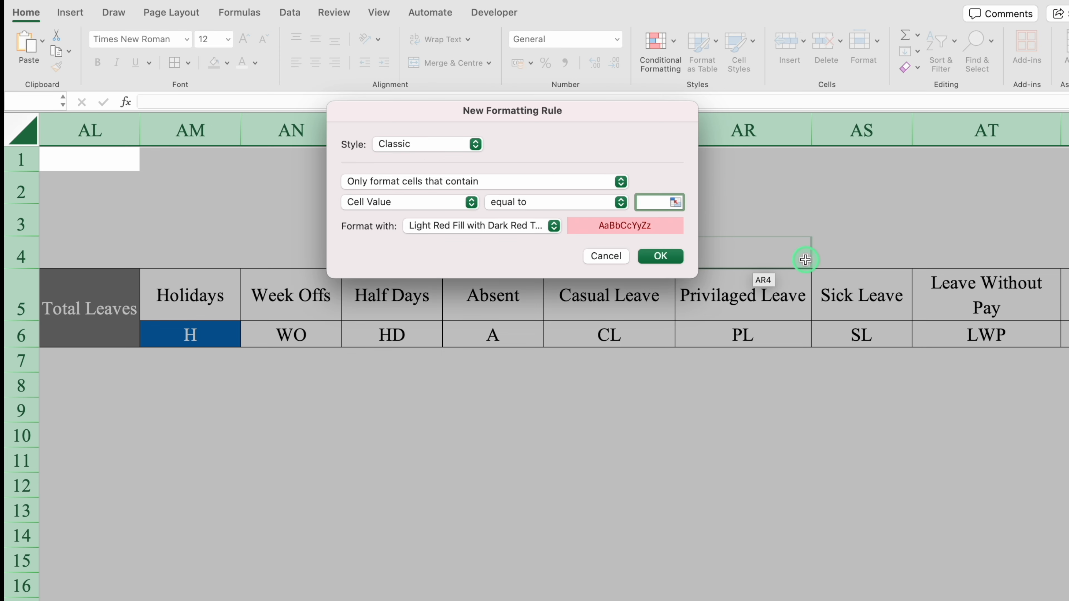
text(WO)
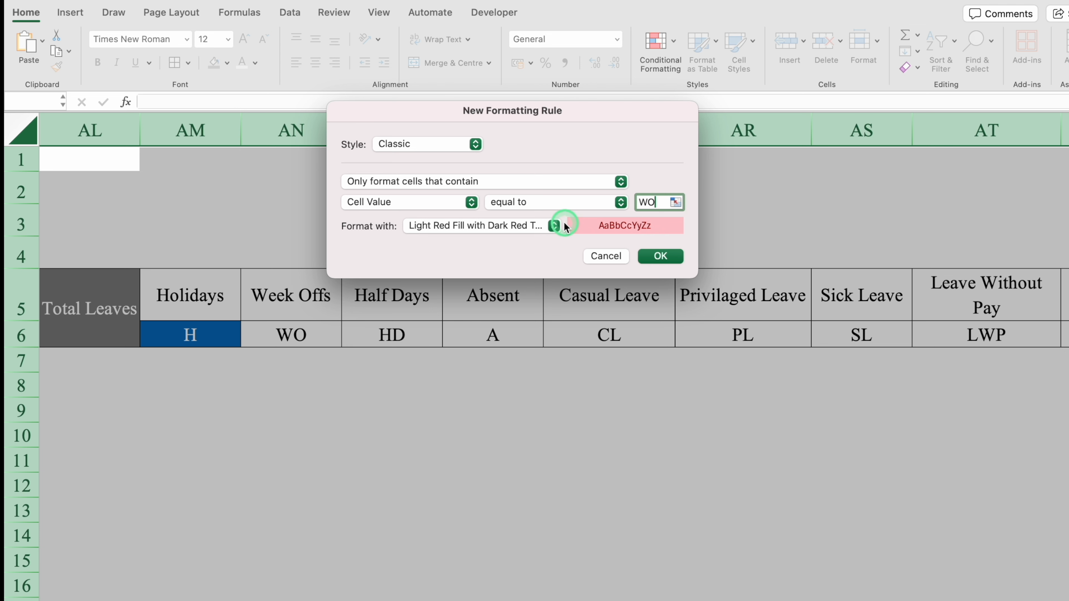
- Give the WO rule a custom format with an orange fill and white font, and apply it
click(554, 226)
click(478, 323)
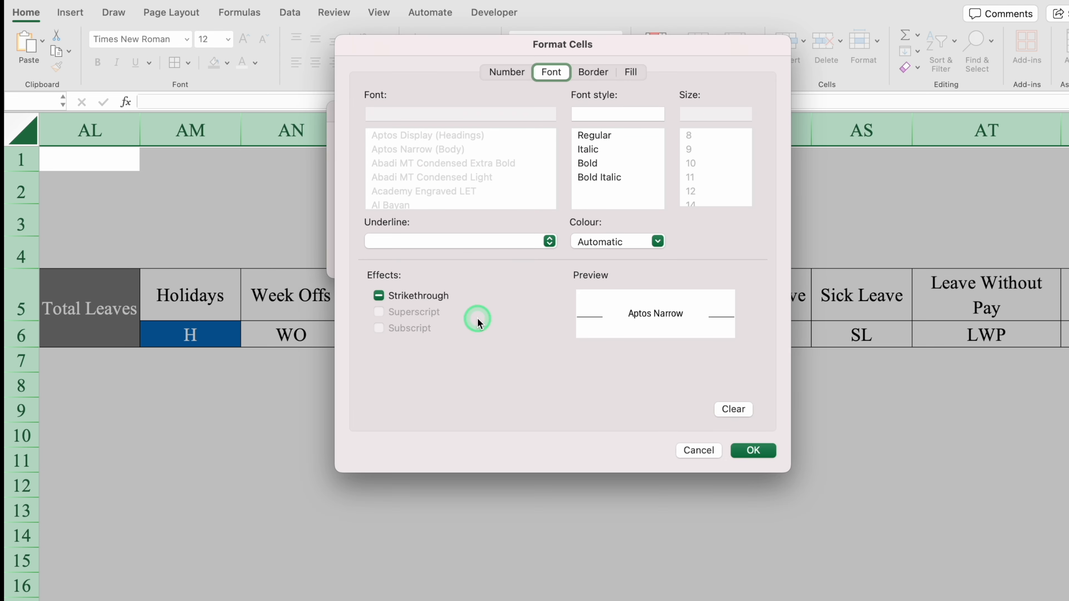
click(629, 72)
click(516, 128)
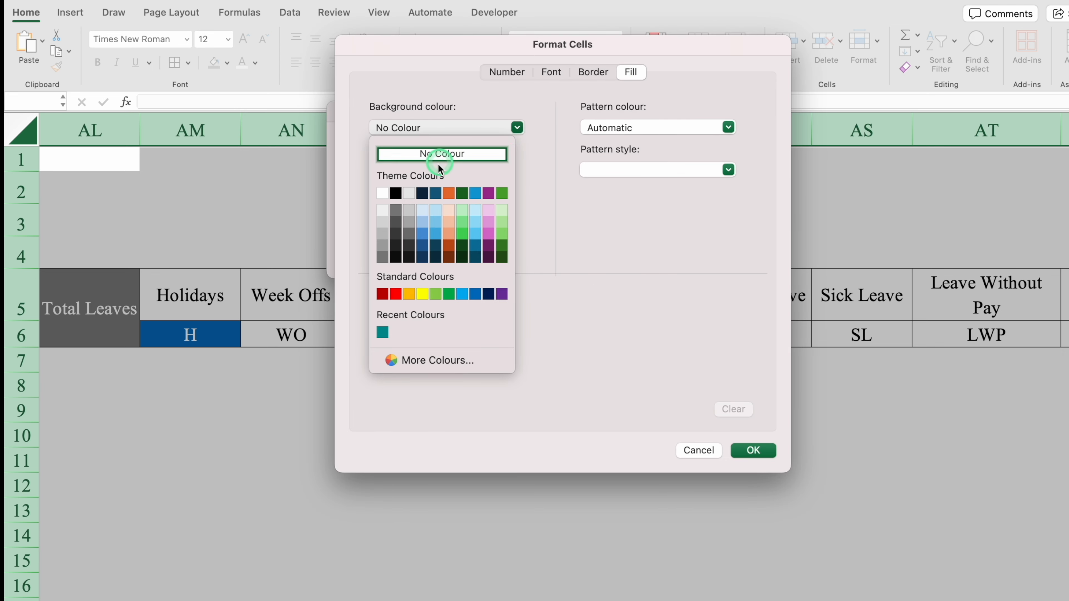
click(448, 193)
click(554, 73)
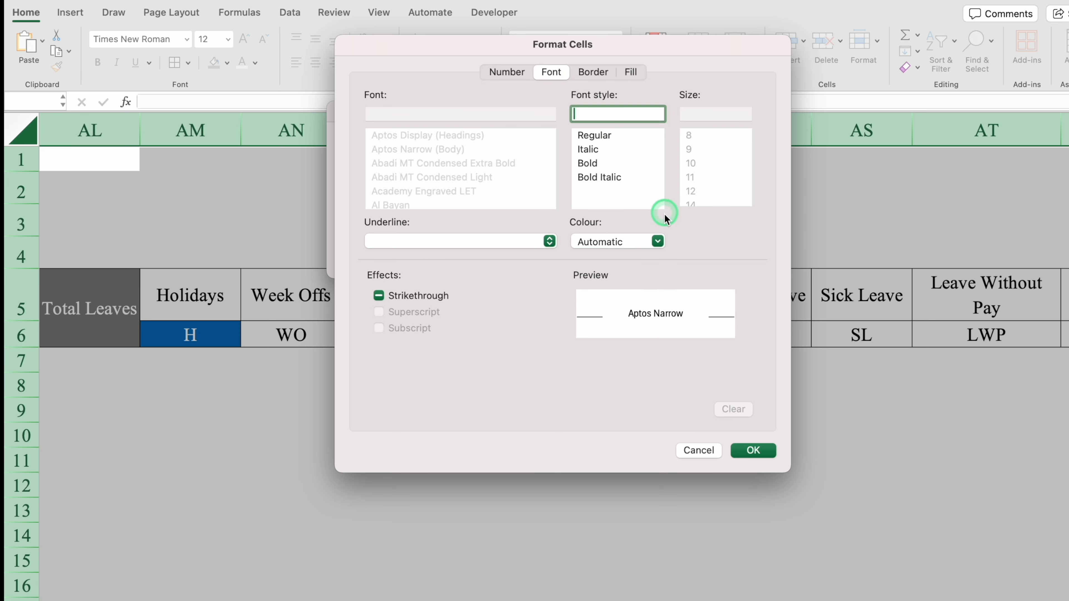
click(659, 242)
click(585, 308)
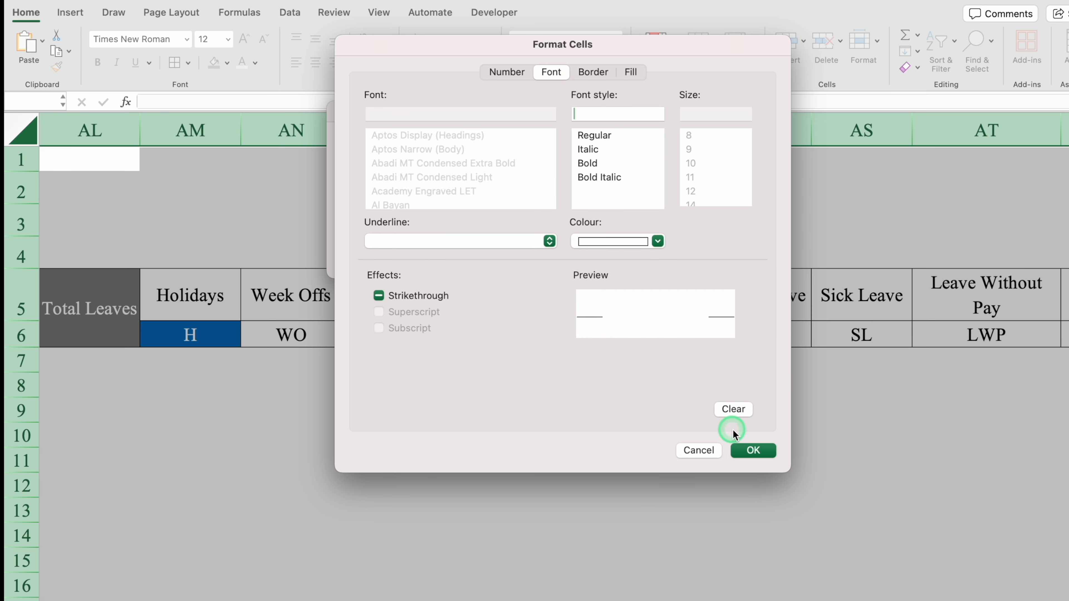
click(754, 451)
click(664, 257)
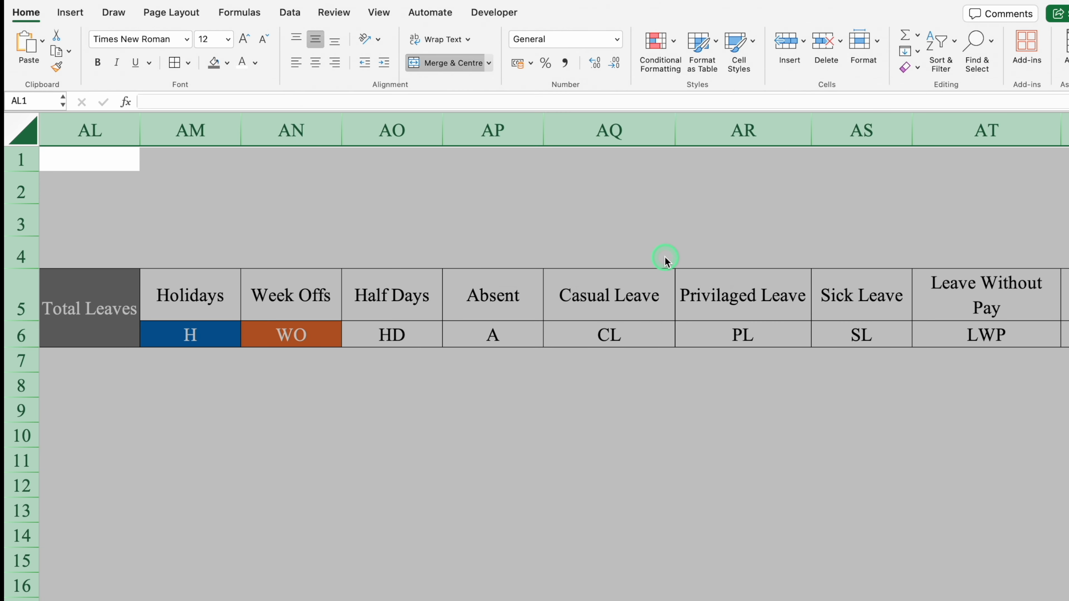
- Add conditional formatting rules colour-coding the remaining leave codes HD, A, CL, PL, SL and LWP, giving LWP a red fill and yellow font
click(659, 48)
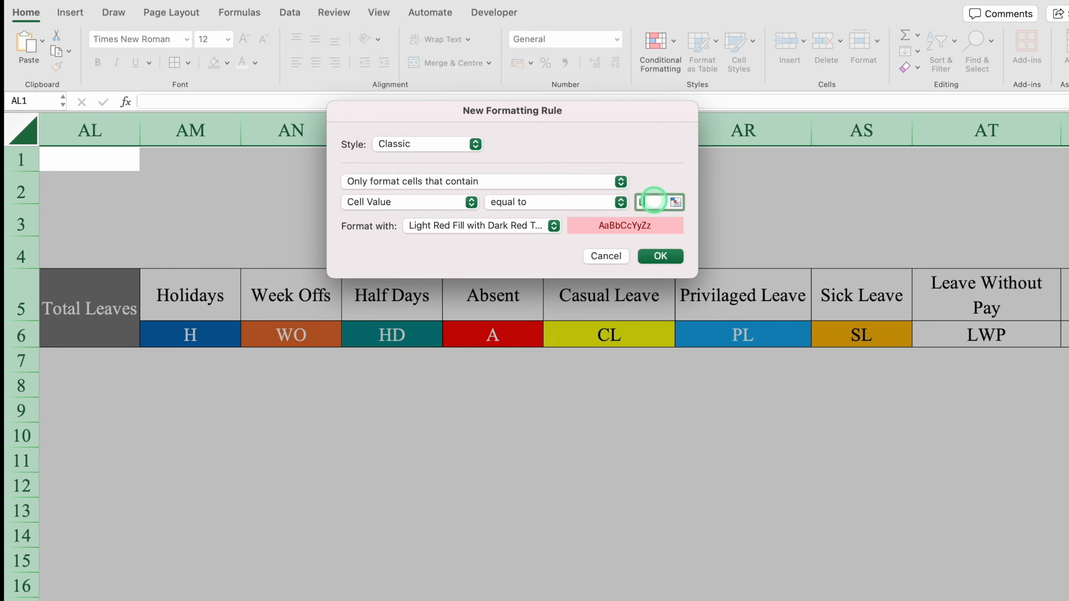
text(LWP)
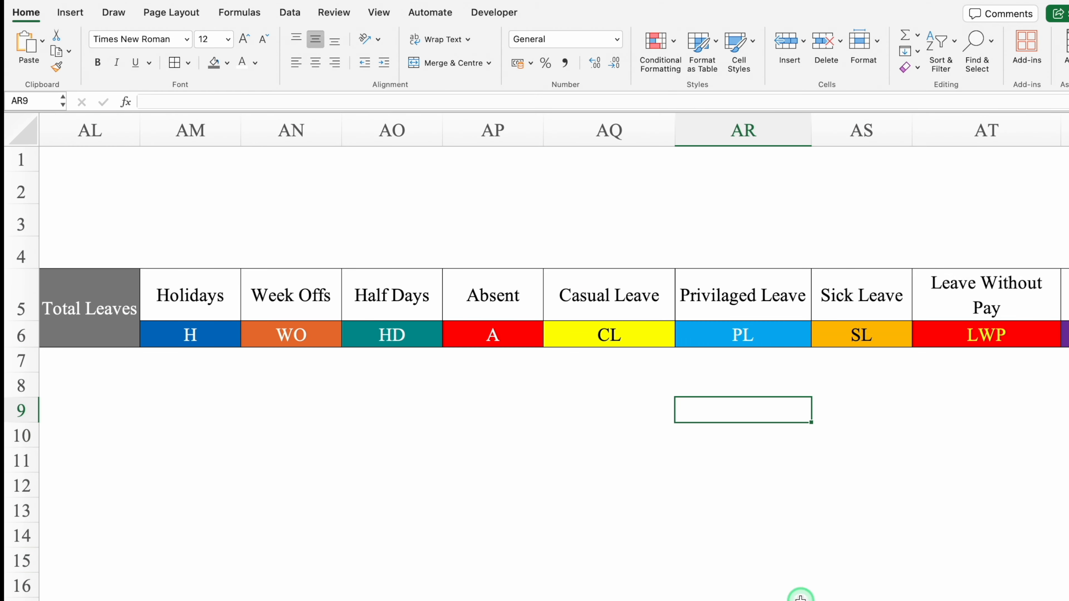
- Fill the Holidays header blue and the Week Offs header orange, both with white font
scroll(547, 379, right, 2)
scroll(549, 465, left, 5)
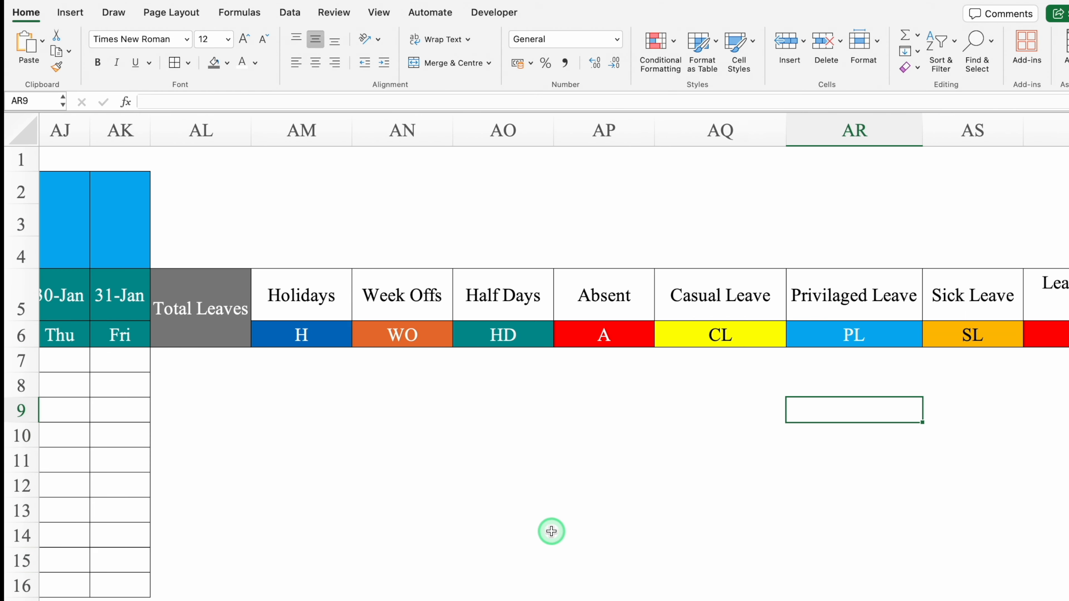
click(311, 286)
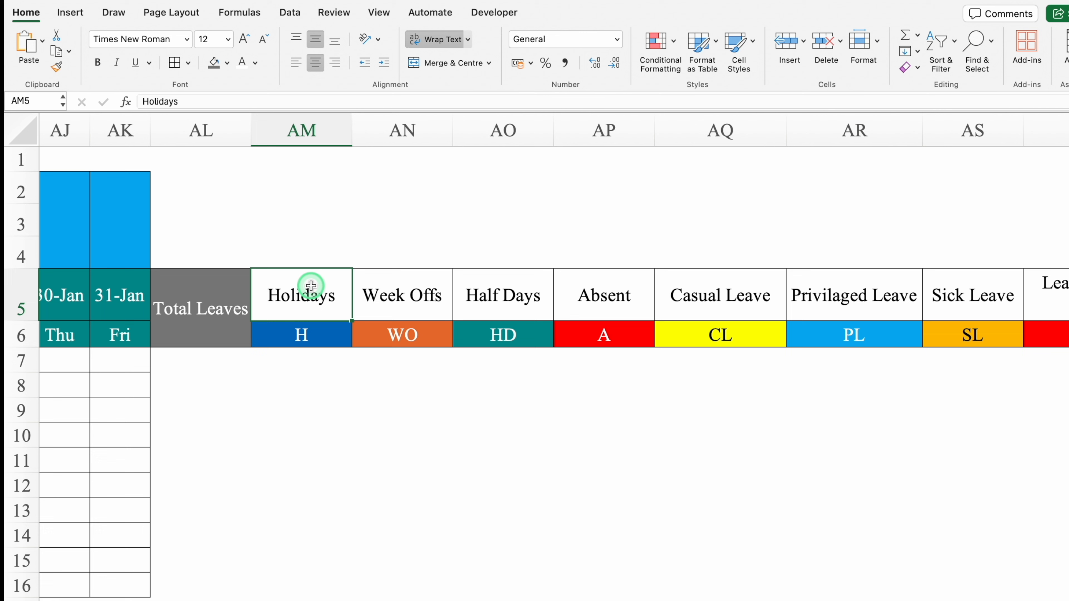
click(227, 62)
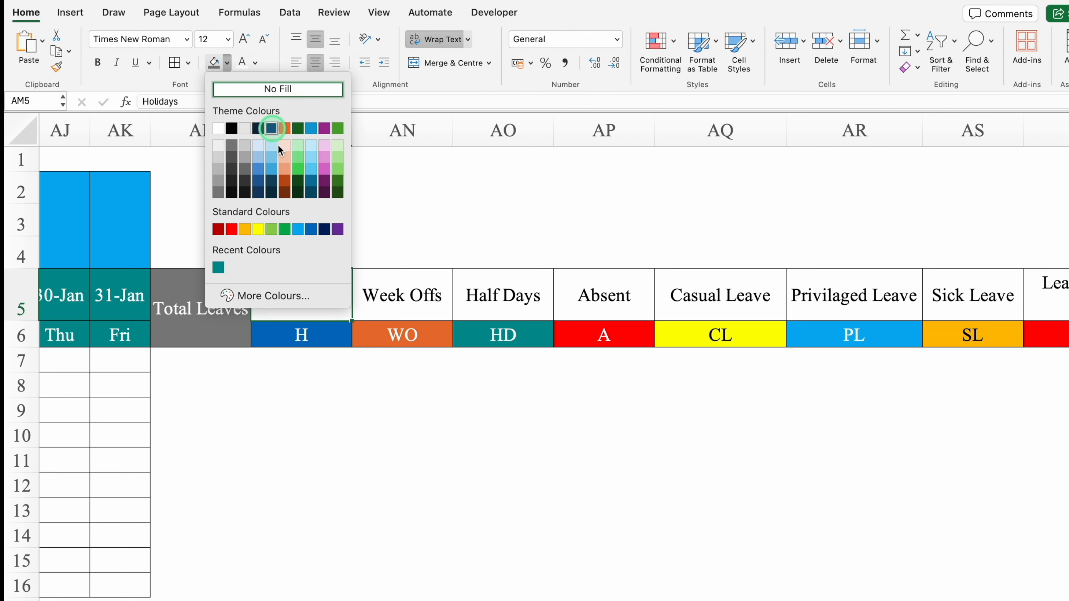
click(311, 230)
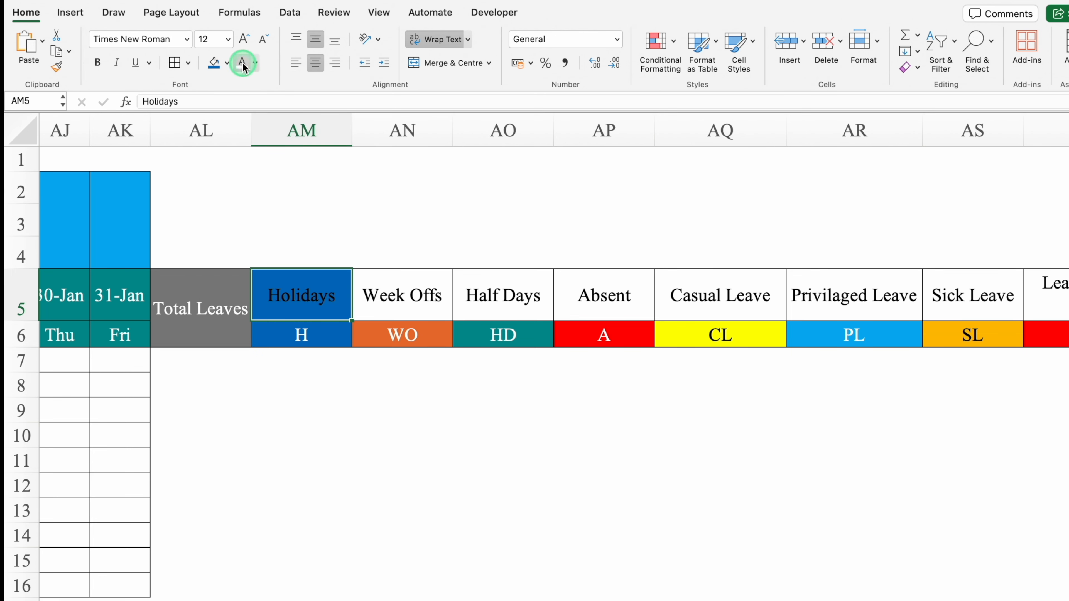
click(402, 294)
click(227, 63)
click(285, 126)
click(242, 64)
- Fill the Half Days header teal, Privilaged Leave light blue and Absent red, each with white font
click(524, 298)
click(227, 62)
click(217, 267)
click(245, 65)
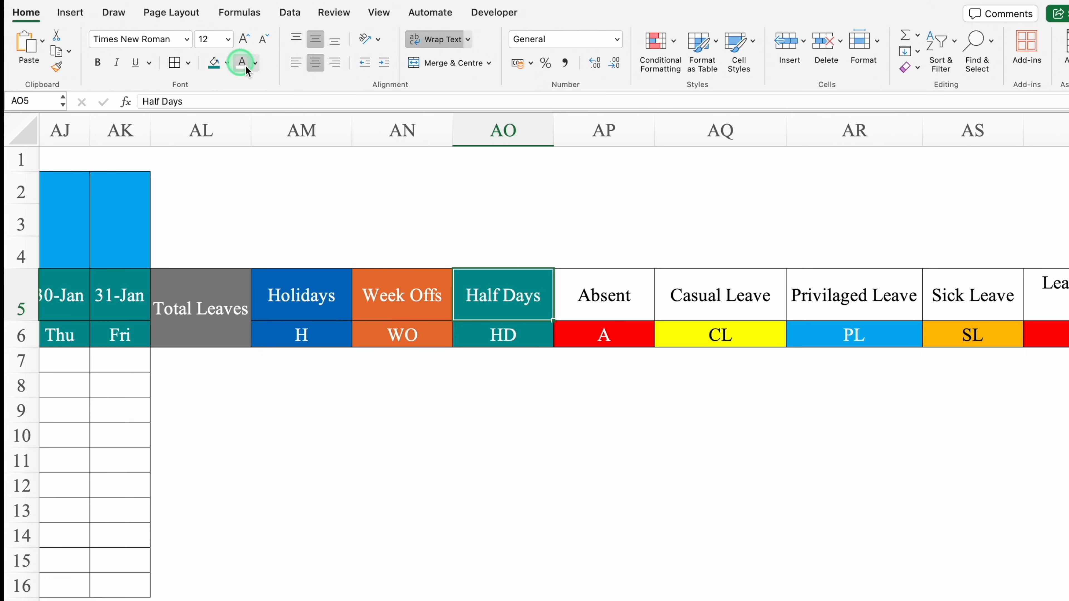
click(846, 295)
click(227, 63)
click(297, 230)
click(243, 63)
click(576, 297)
click(243, 63)
- Fill the Casual Leave header yellow and the Sick Leave header amber to match their codes
click(749, 297)
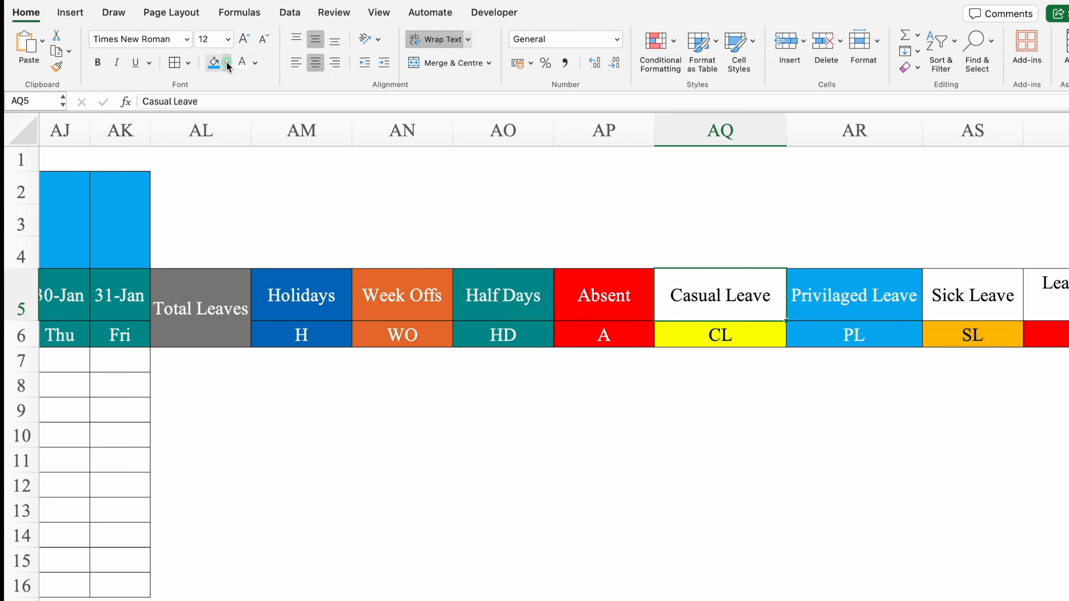
click(227, 63)
click(227, 63)
click(244, 229)
- Give the Leave Without Pay header a red fill with yellow font and the Maternity Leave header a purple fill with white font
click(785, 295)
click(227, 63)
click(231, 229)
click(255, 63)
click(285, 229)
click(909, 295)
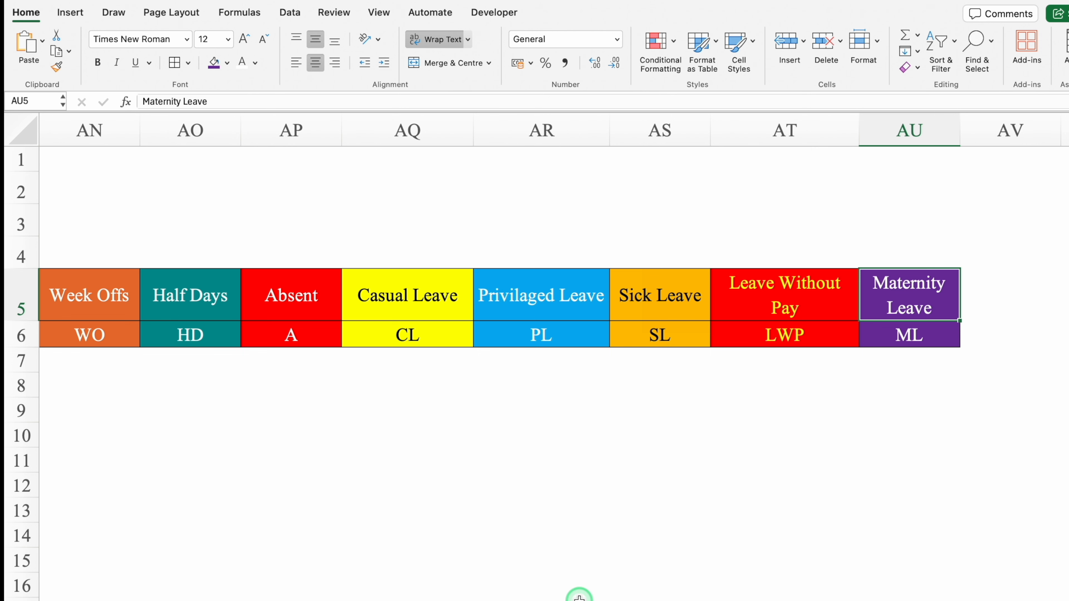
- Widen column AL slightly so the Total Leaves header has more room
scroll(554, 358, left, 10)
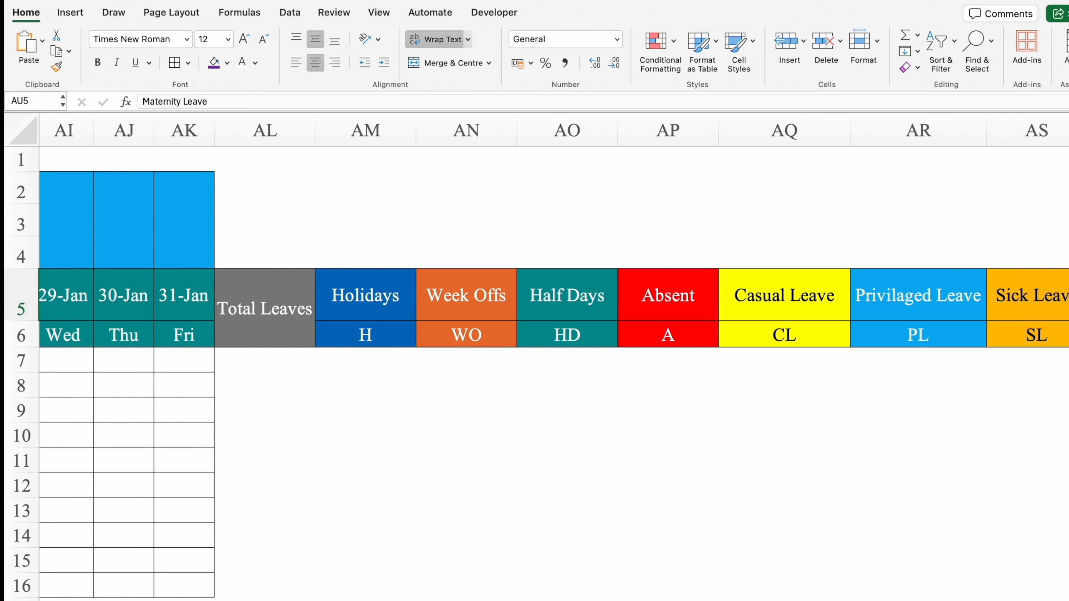
scroll(402, 357, down, 2)
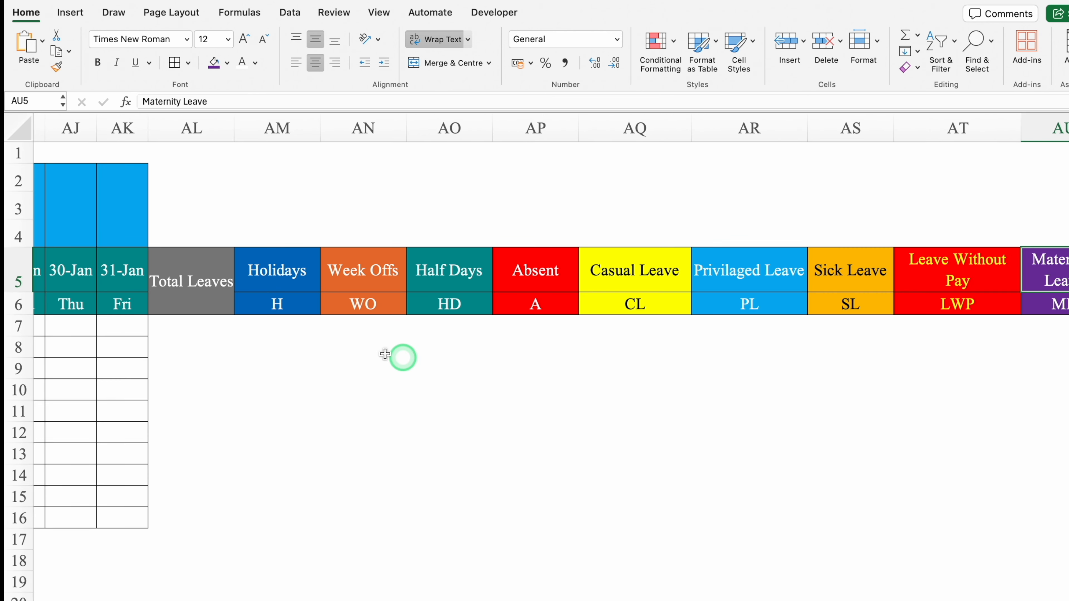
click(203, 221)
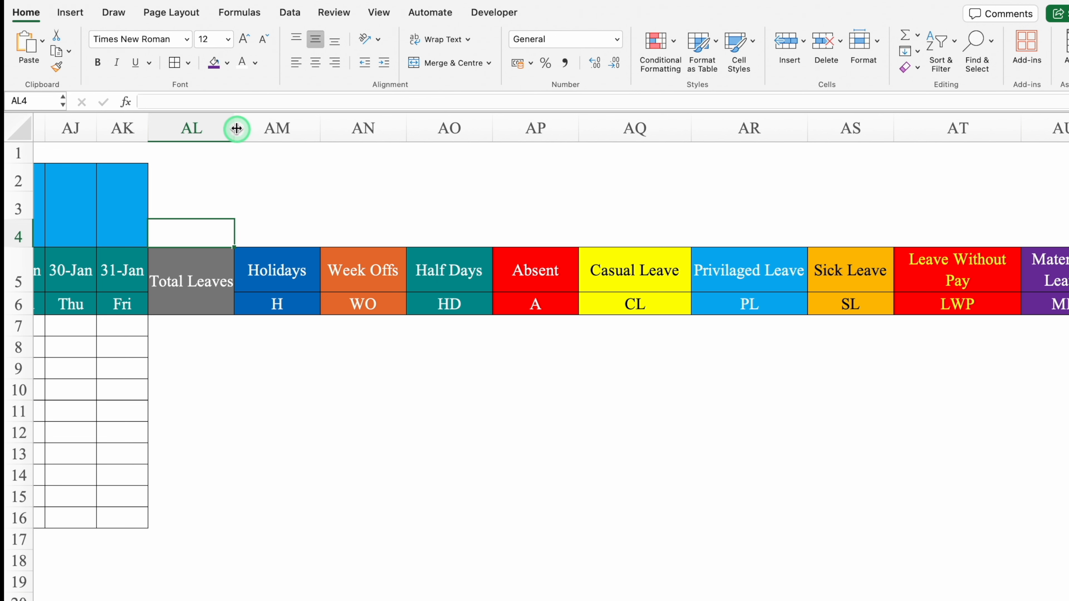
drag(234, 127, 248, 126)
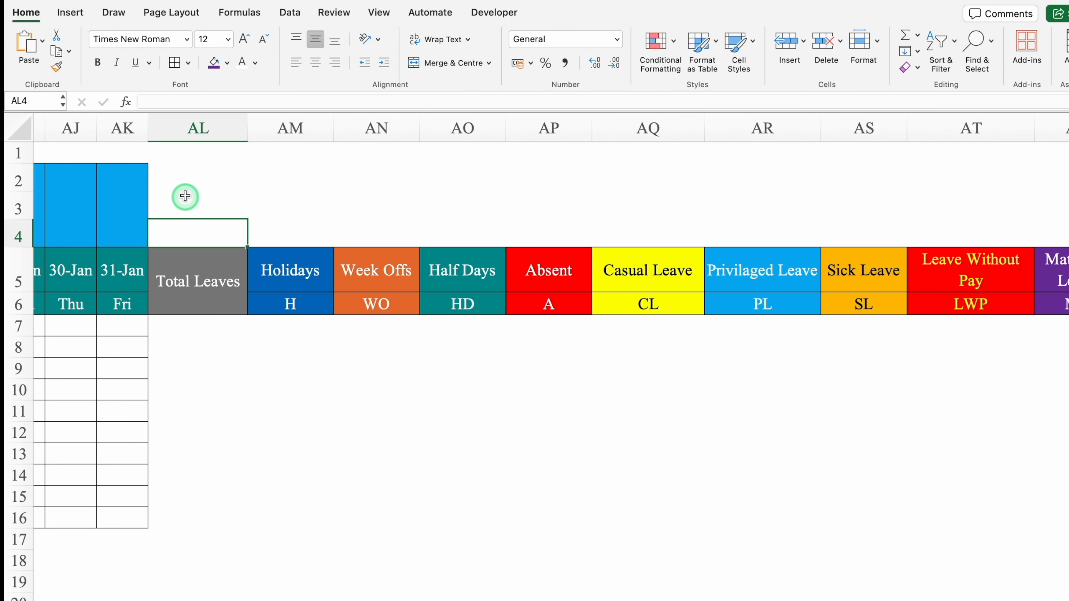
- Merge and centre AL2:AU4 above the leave headers, with a dark blue fill and white font
drag(185, 185, 1011, 242)
click(449, 63)
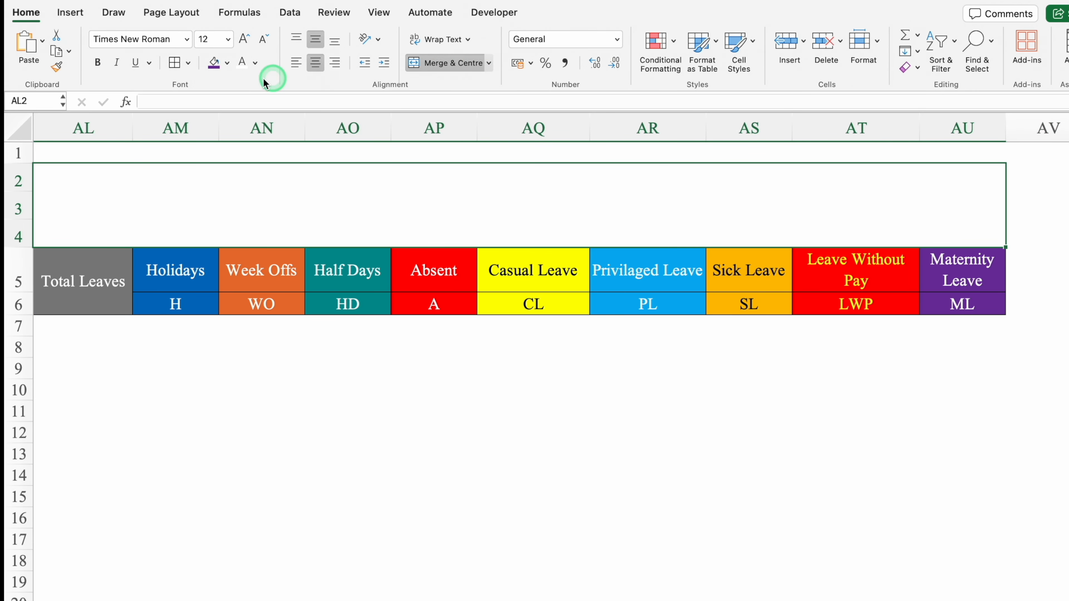
click(227, 63)
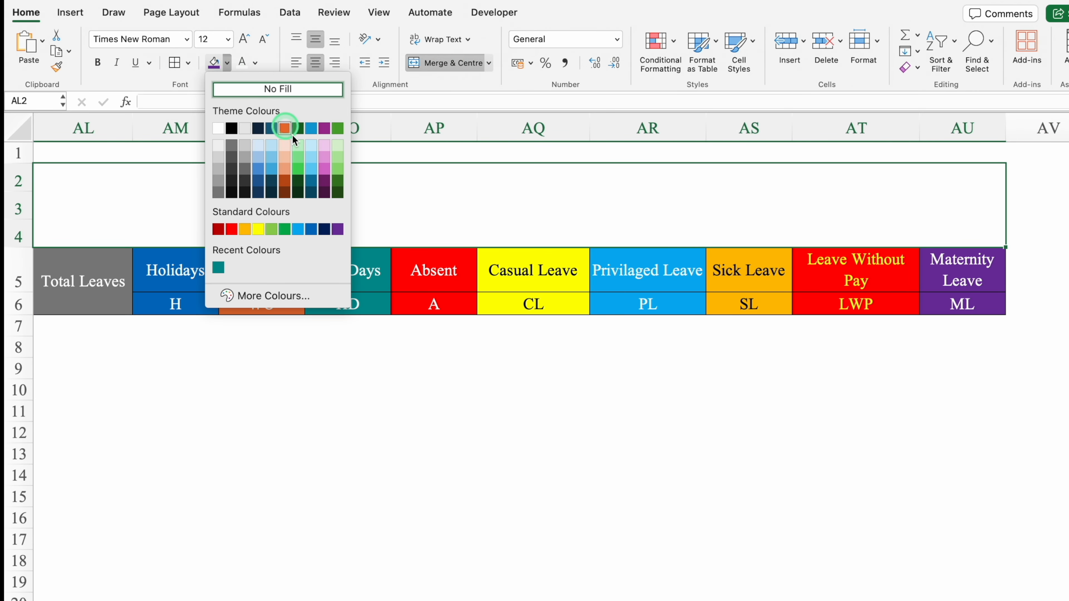
click(325, 230)
click(242, 68)
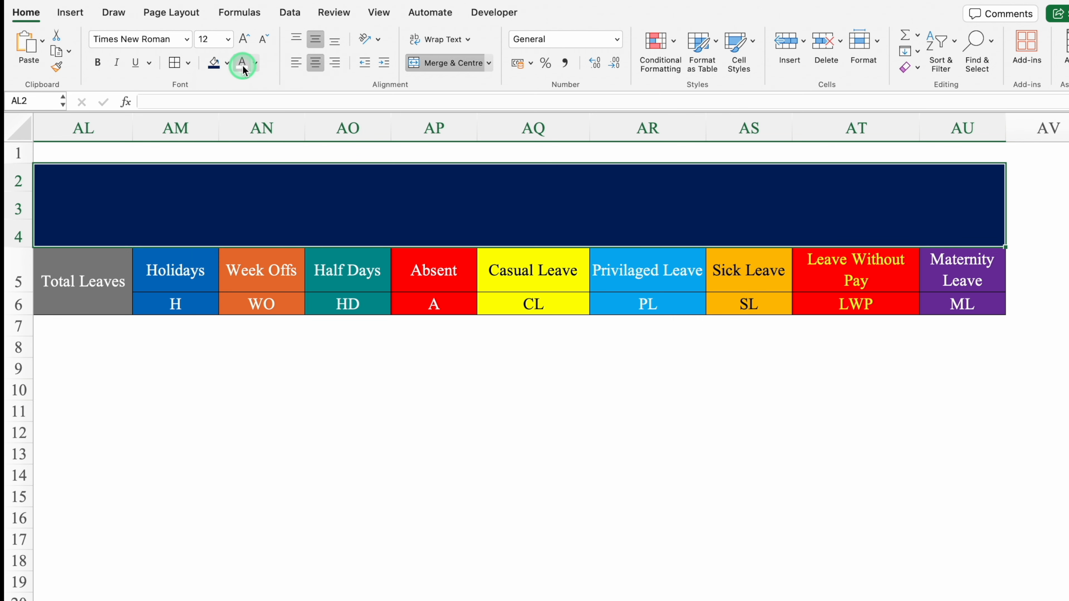
- Set the merged banner's font to Arial Black and its size to 28
click(186, 40)
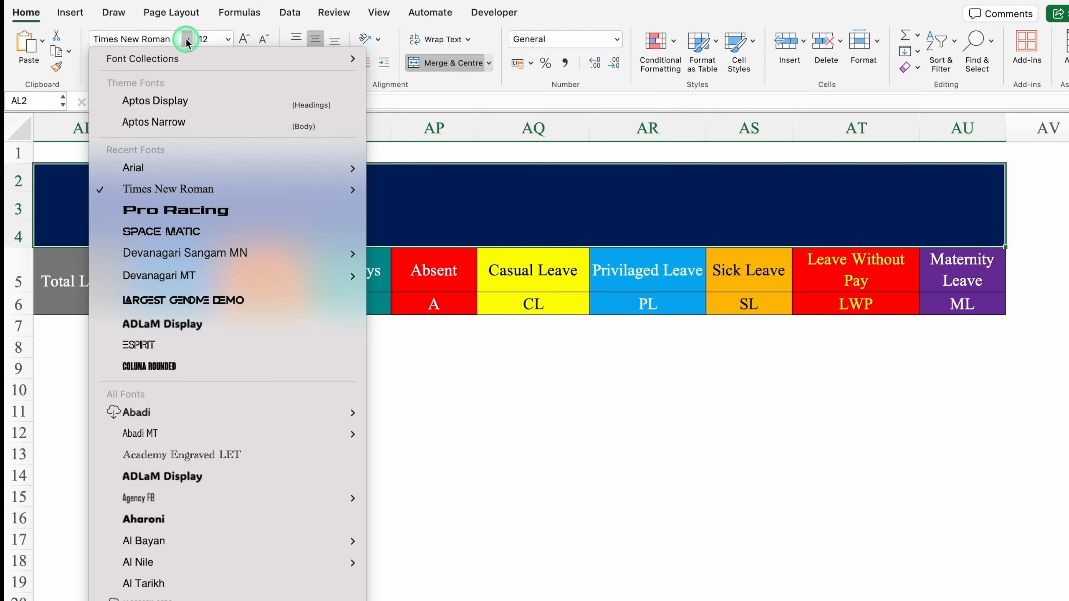
click(196, 167)
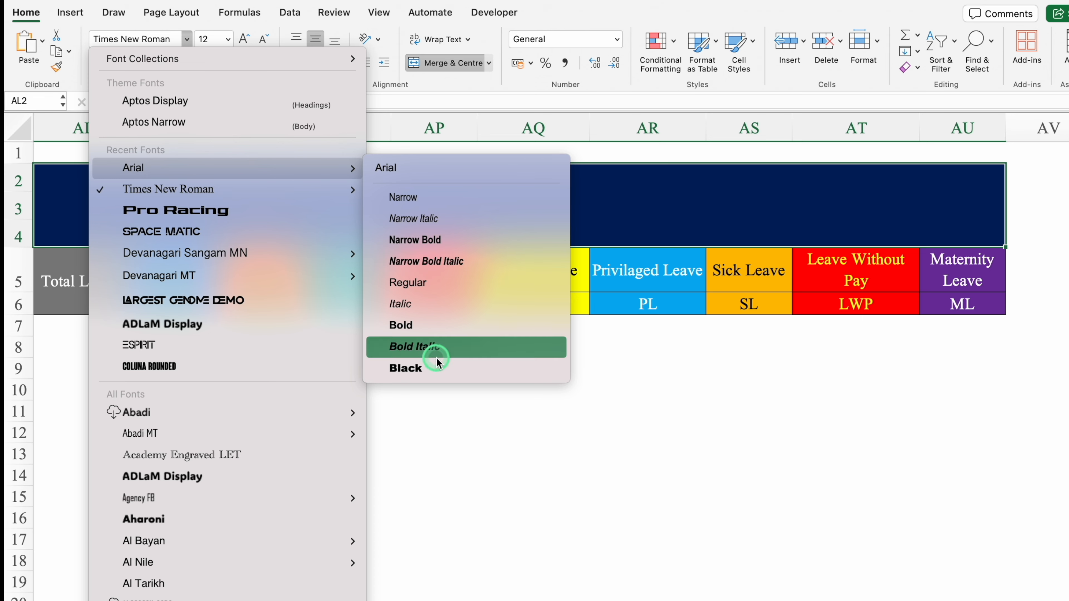
click(437, 366)
click(229, 40)
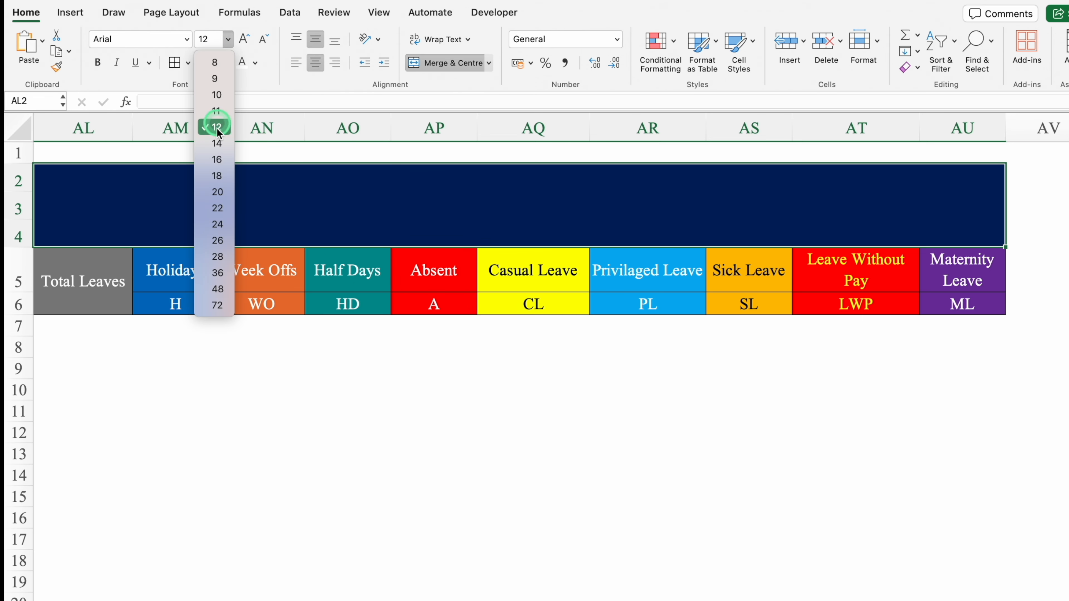
click(218, 257)
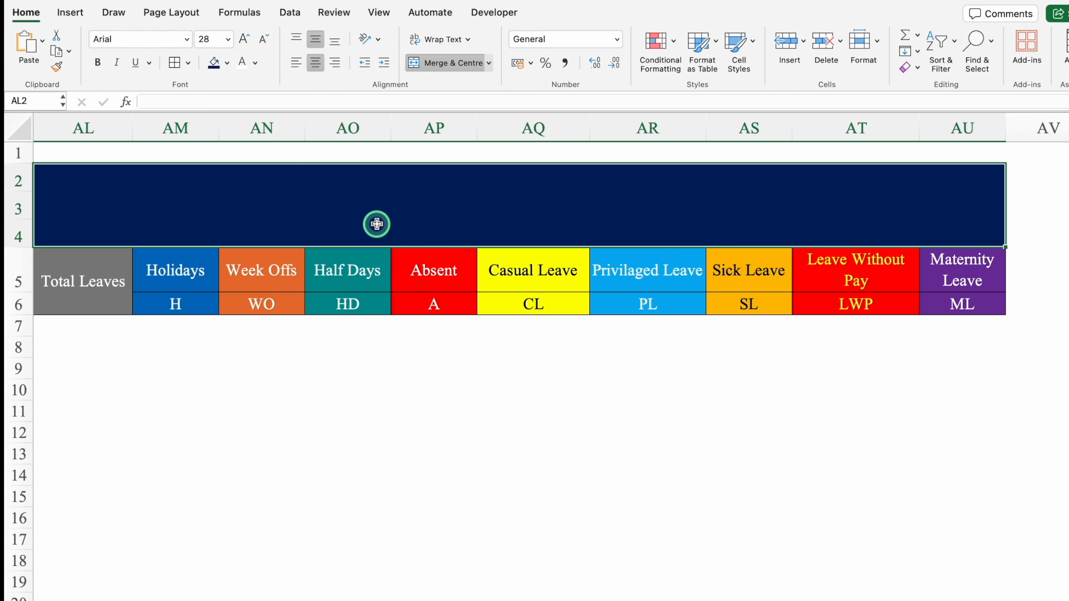
- Title the merged banner Summary and enlarge its font size to 48
text(Summary)
key(ctrl+Return)
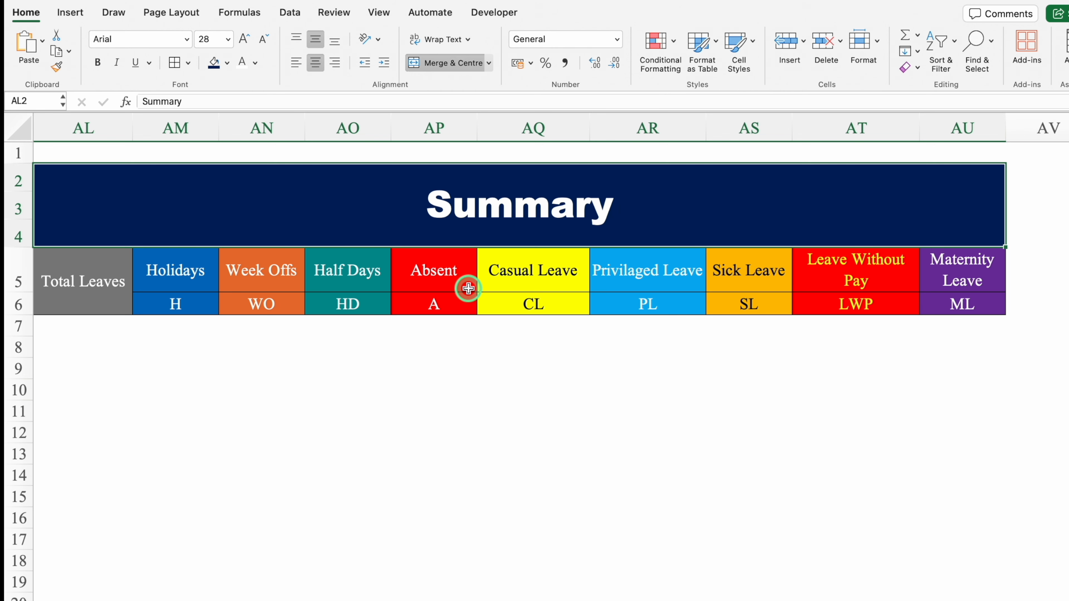
click(258, 62)
click(244, 39)
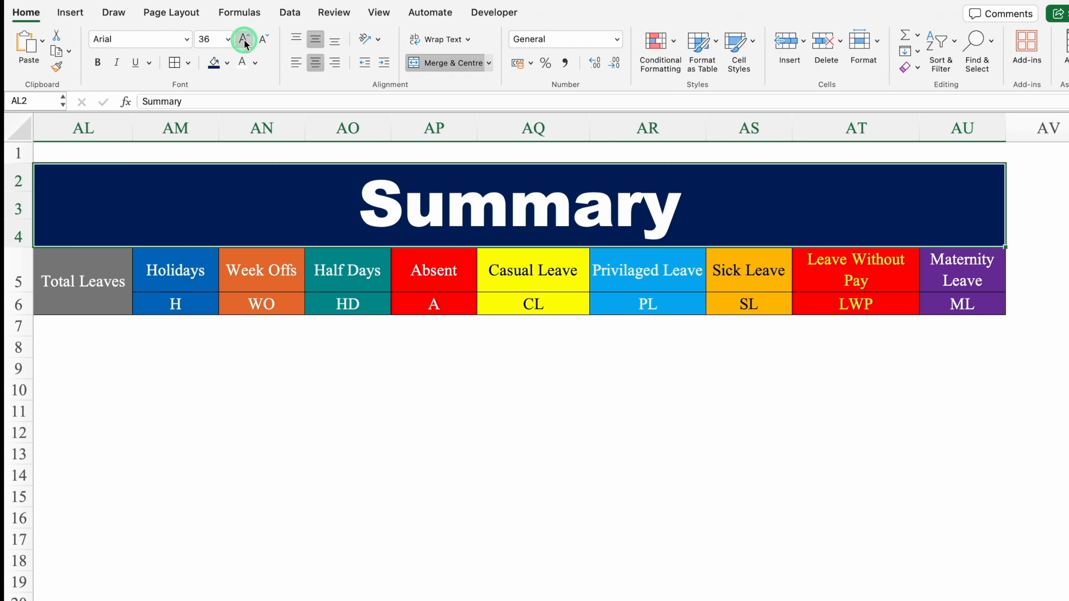
- Apply all borders to the summary block from the Summary title down to row 16
scroll(547, 336, left, 5)
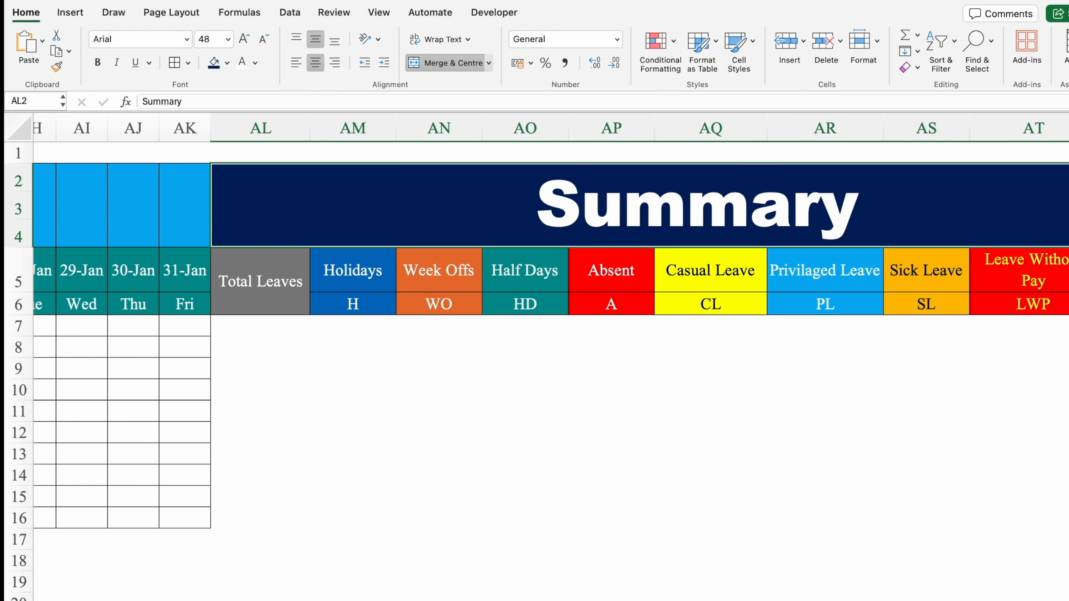
drag(427, 211, 420, 518)
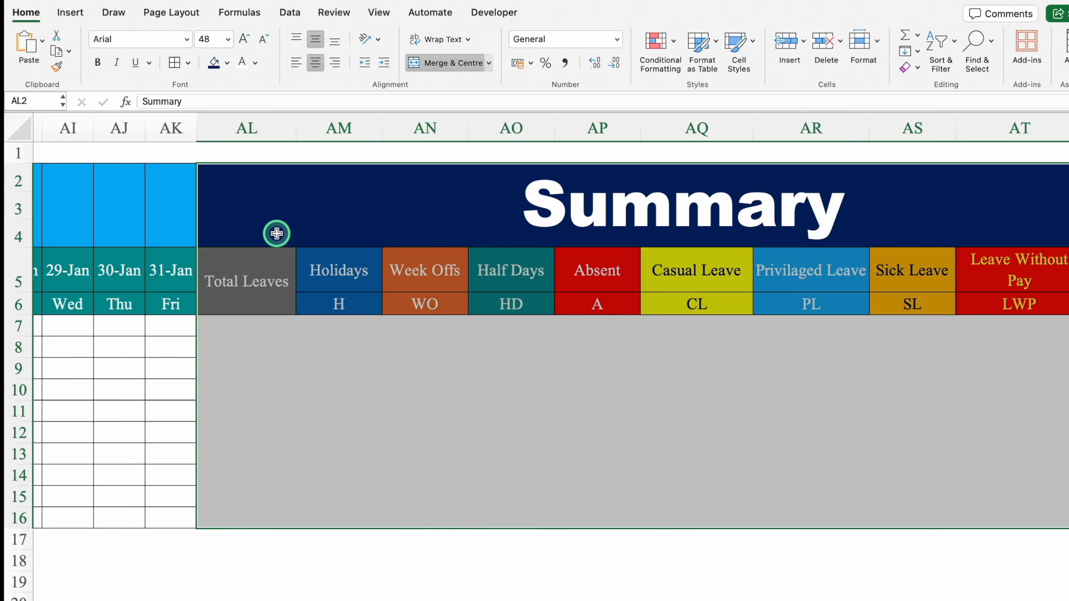
click(175, 62)
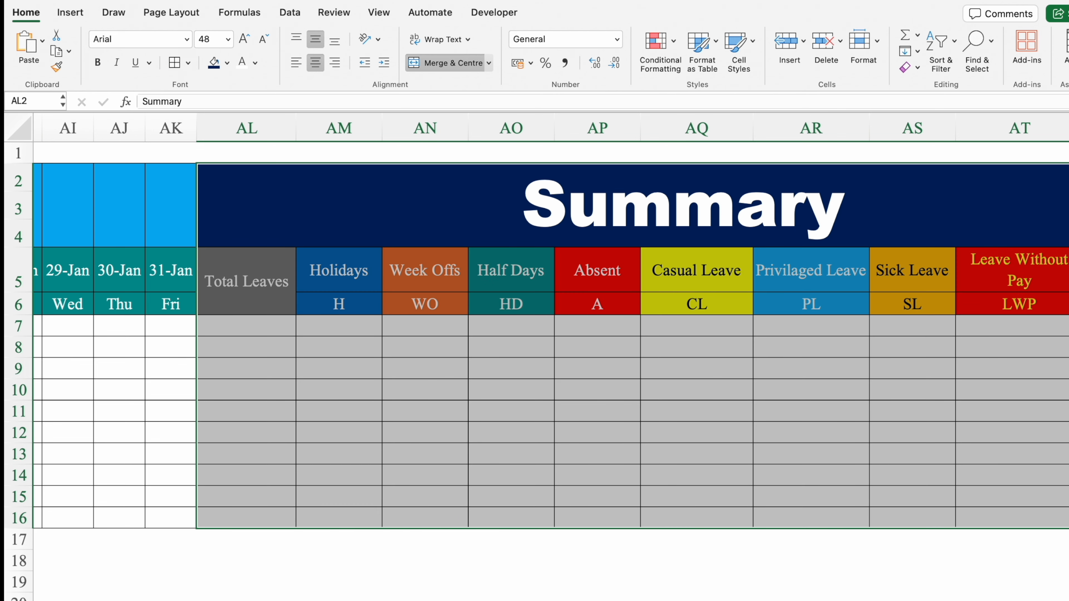
- Enter H in G7 and G16, the first and last employee rows of the 1-Jan column
scroll(551, 337, left, 10)
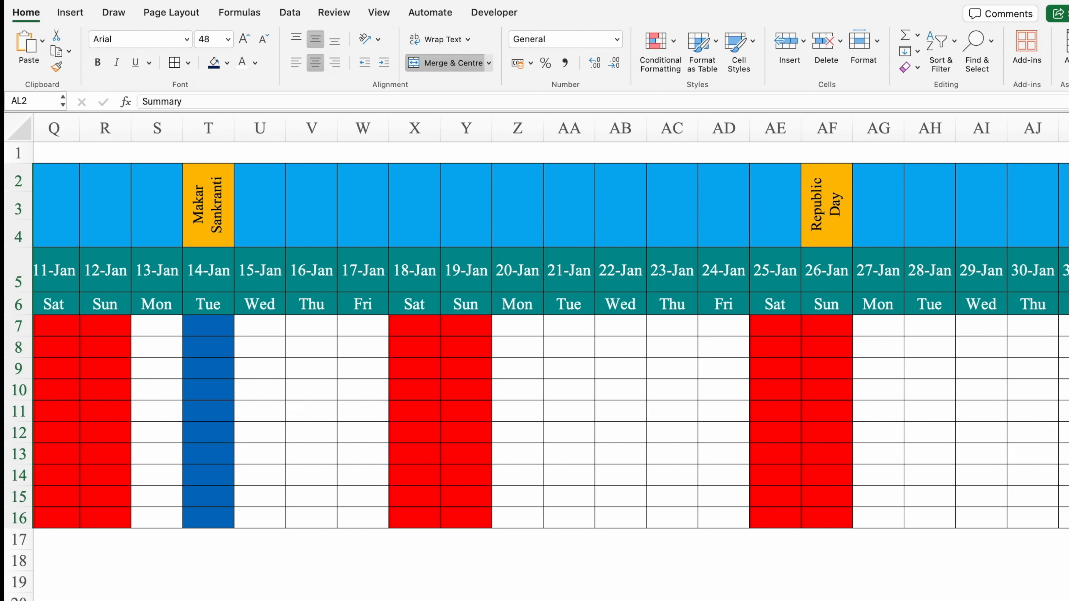
scroll(551, 337, left, 10)
drag(134, 128, 273, 124)
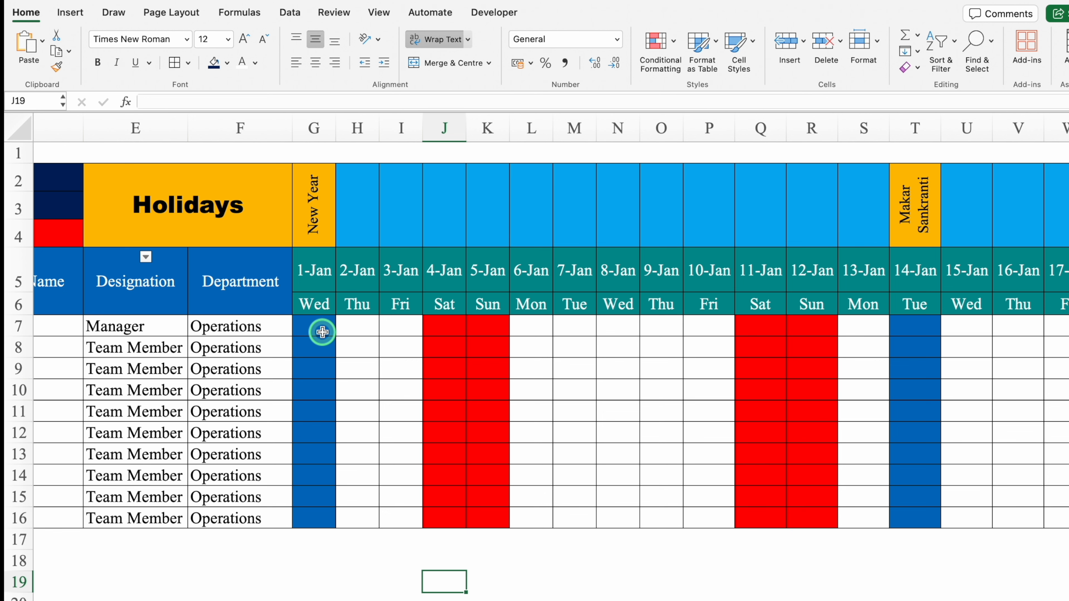
click(323, 332)
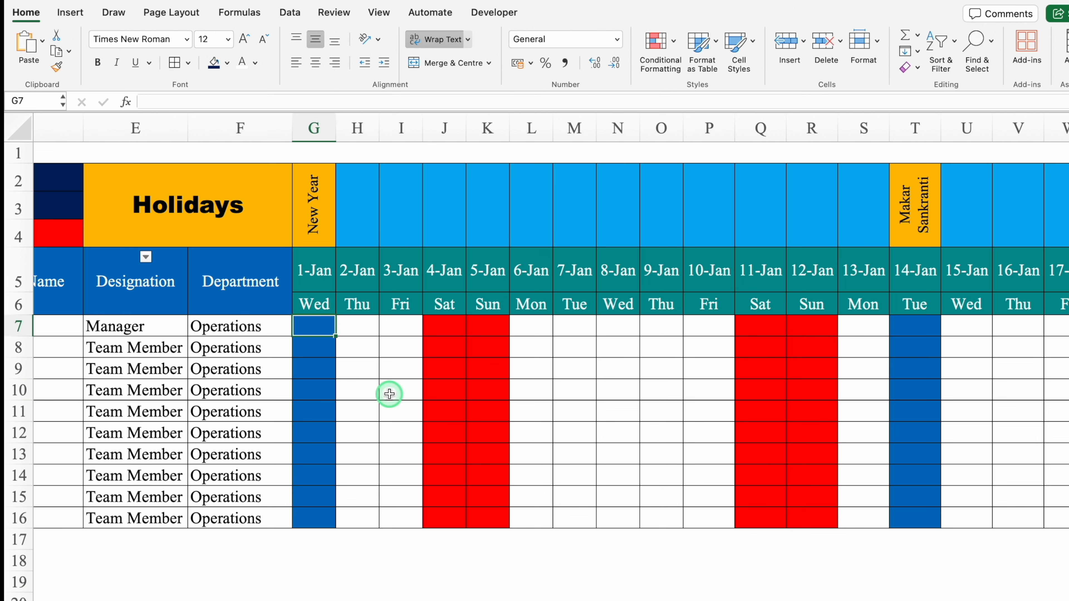
key(Return)
click(324, 523)
text(H)
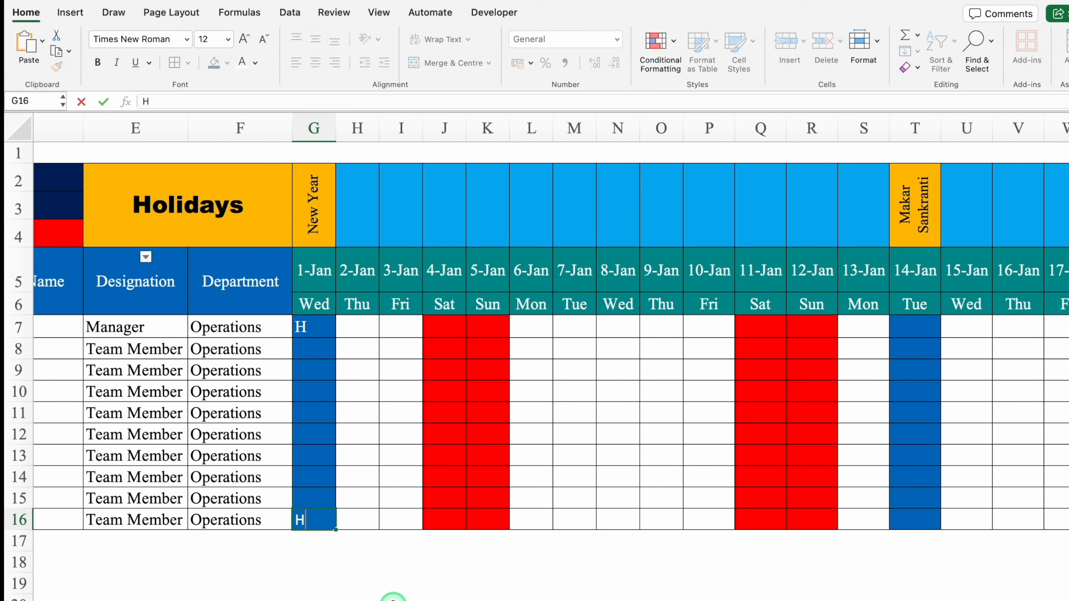
key(Return)
- Enter H in AK7 and AK16, the first and last employee rows of the 31-Jan column
scroll(377, 358, right, 5)
scroll(547, 358, right, 12)
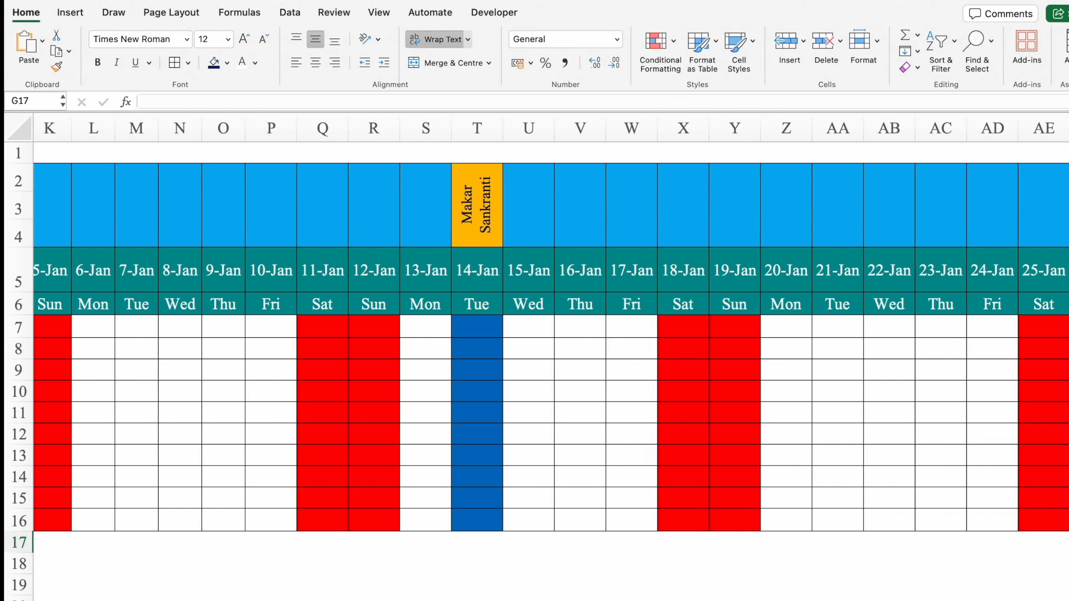
click(843, 328)
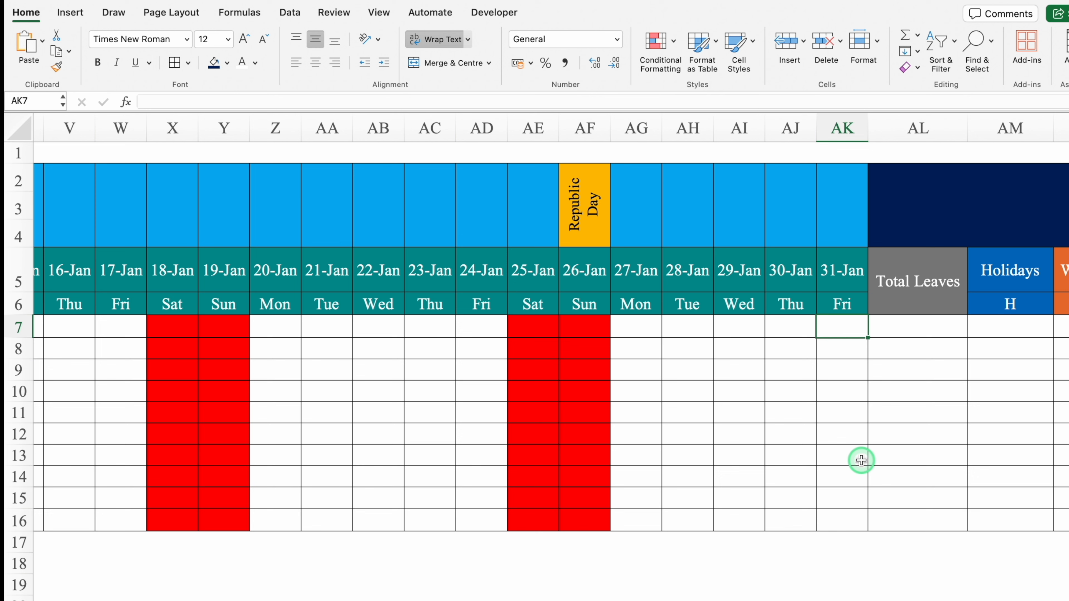
text(H)
click(850, 515)
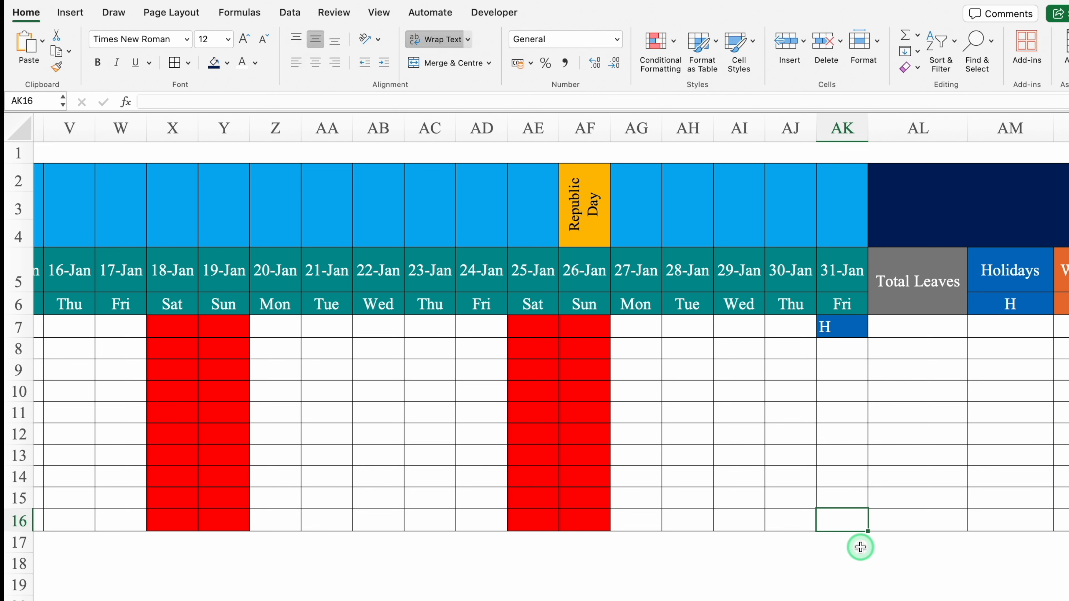
click(860, 548)
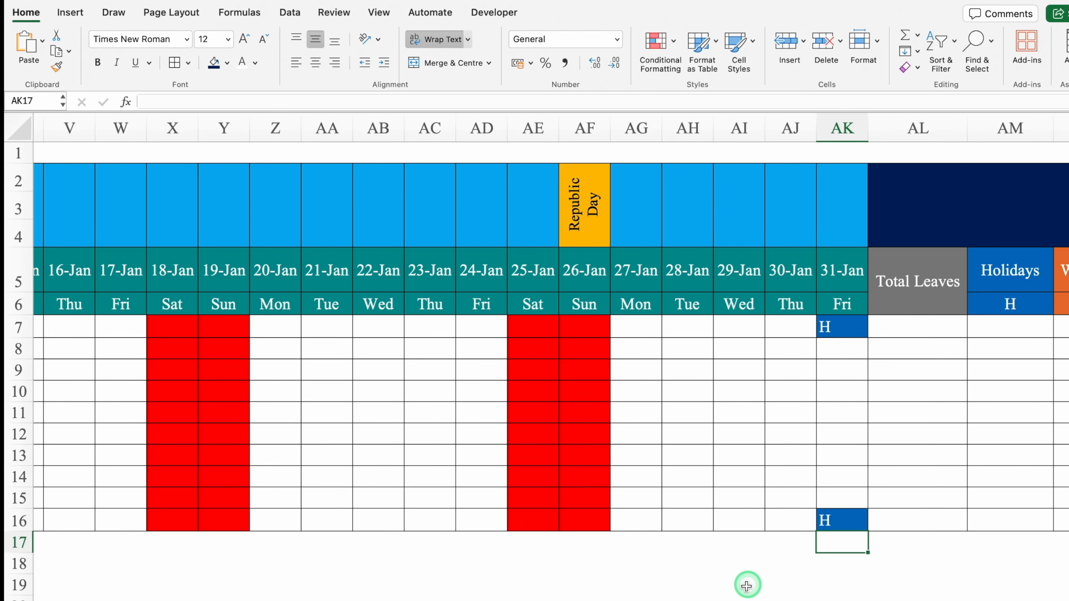
- Add list data validation to the attendance cells G7:AK16, using the leave codes in =$AM$6:$AU$6 as the source
scroll(746, 585, left, 20)
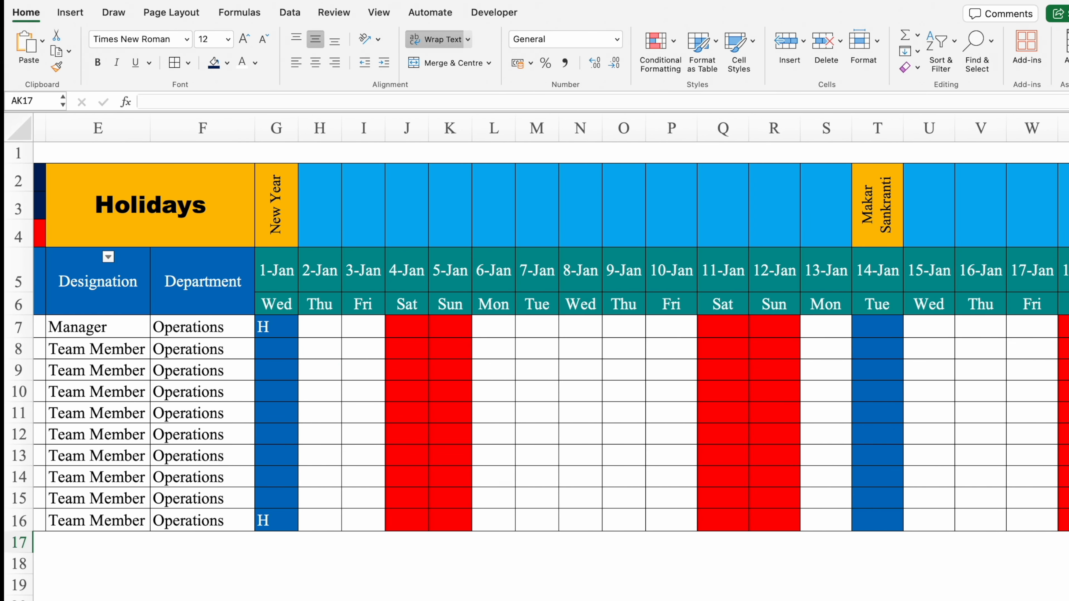
click(283, 328)
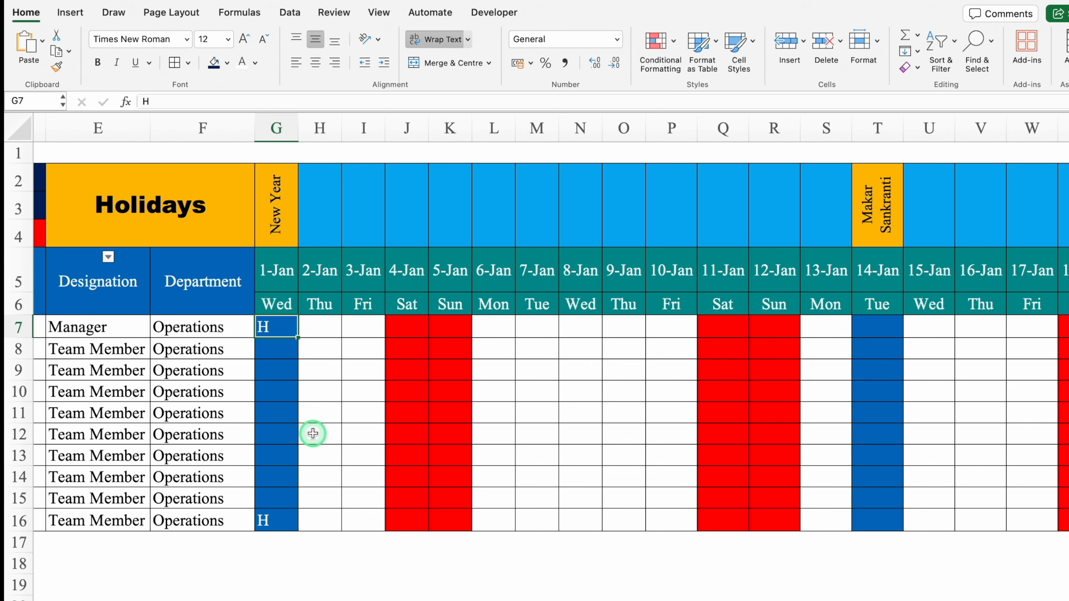
key(ctrl+shift+Down)
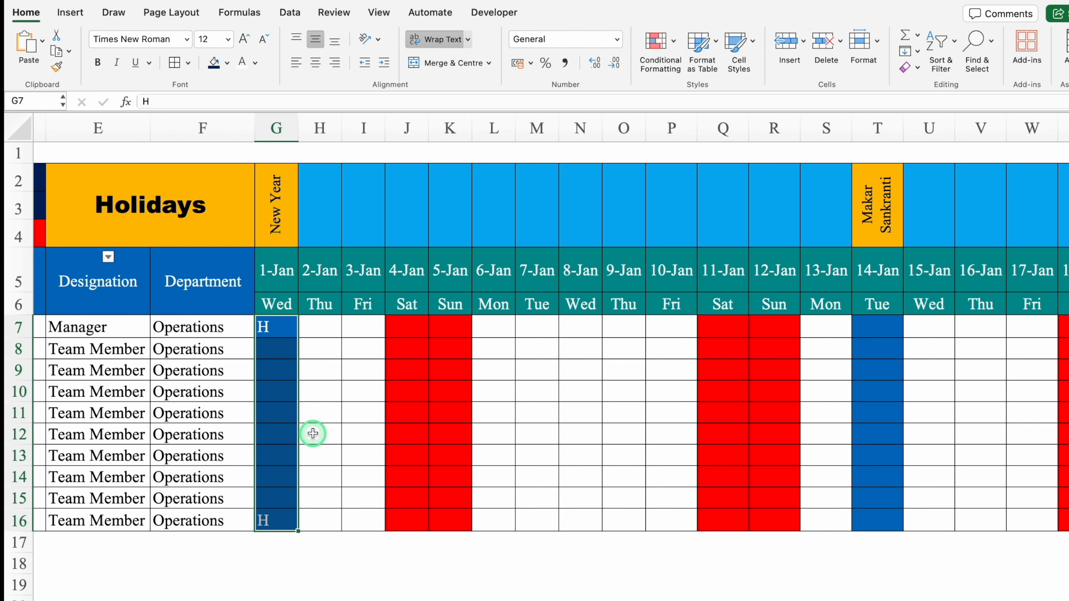
key(ctrl+shift+Right)
scroll(312, 434, left, 3)
scroll(547, 421, left, 3)
scroll(547, 421, right, 10)
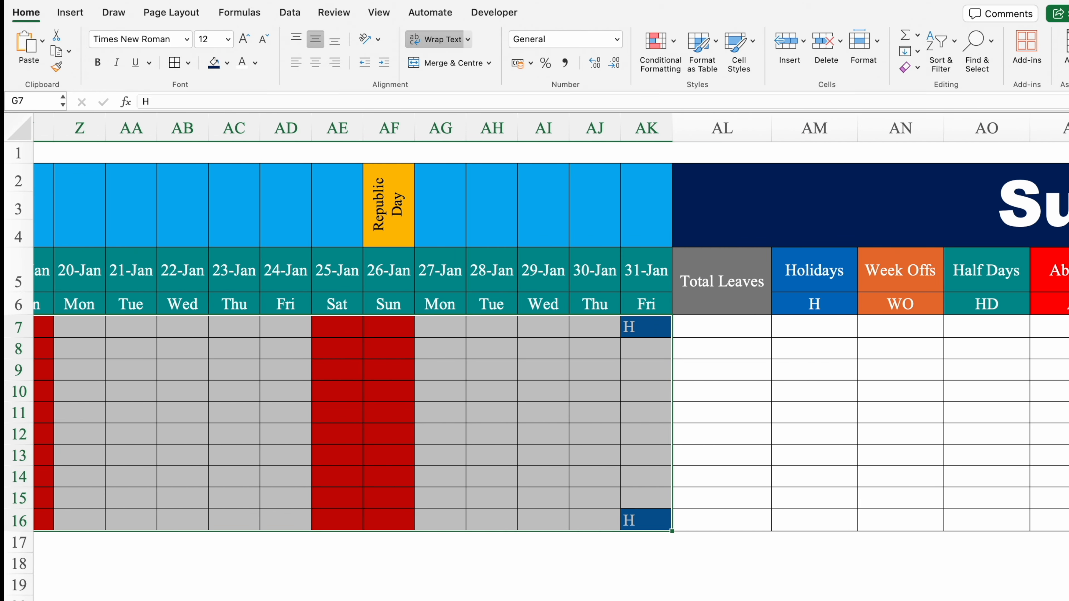
scroll(547, 421, left, 1)
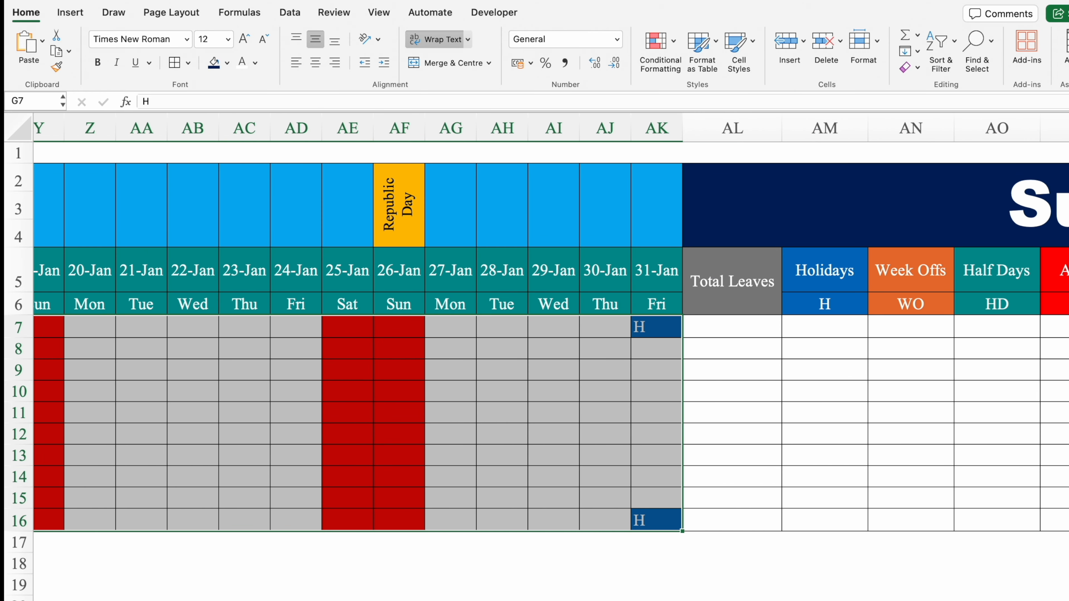
click(289, 13)
click(606, 42)
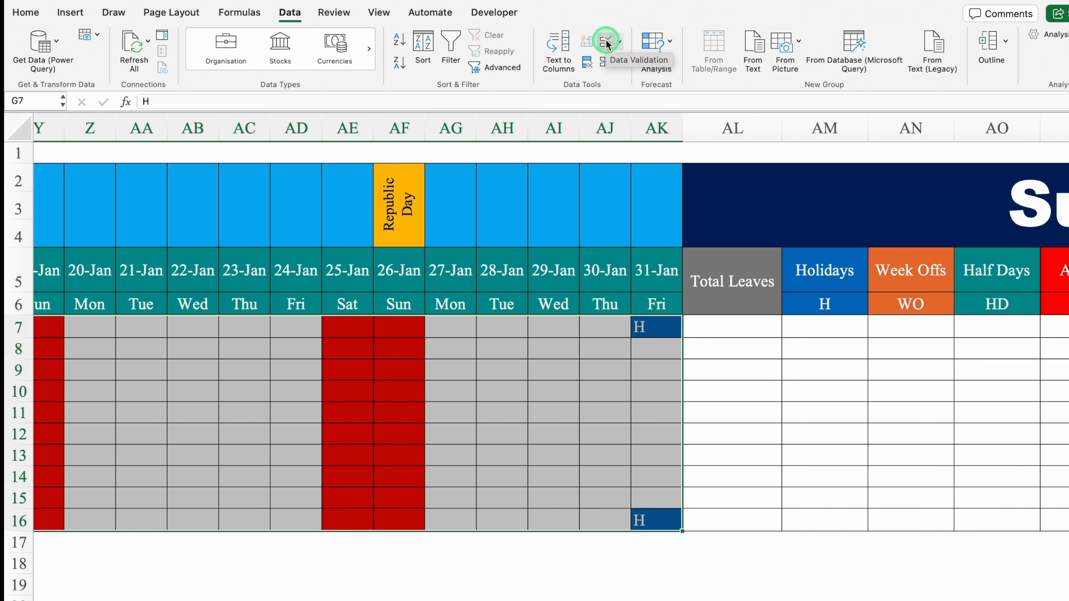
click(606, 42)
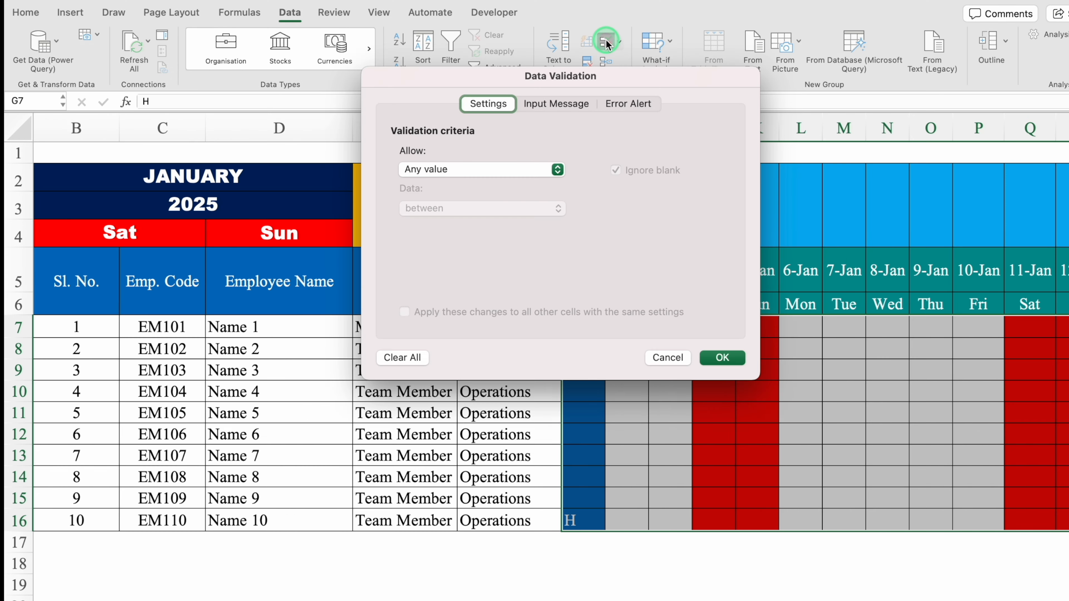
click(556, 171)
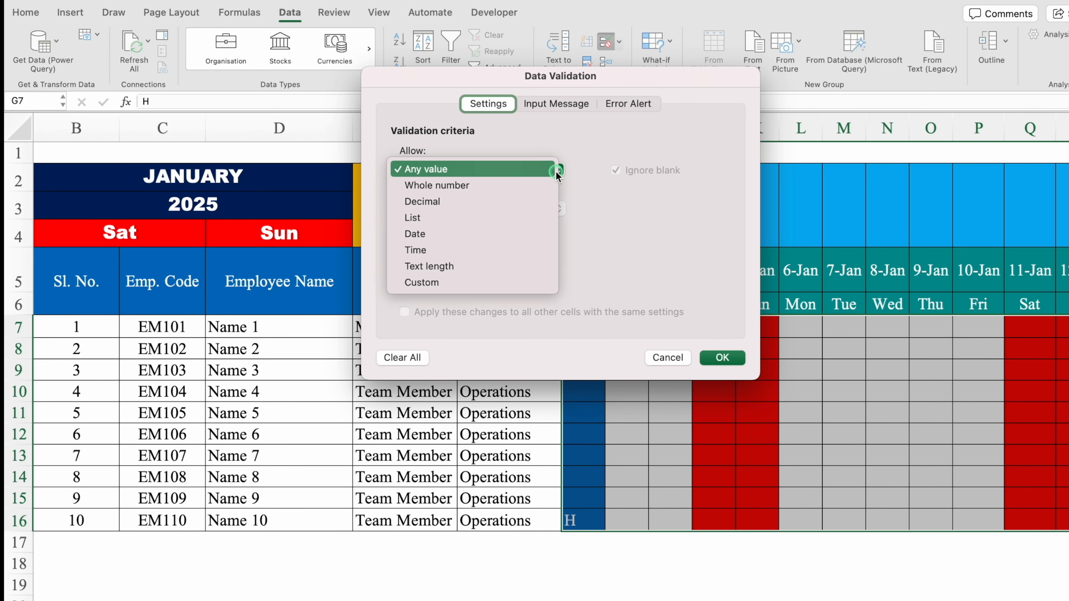
click(475, 218)
click(453, 246)
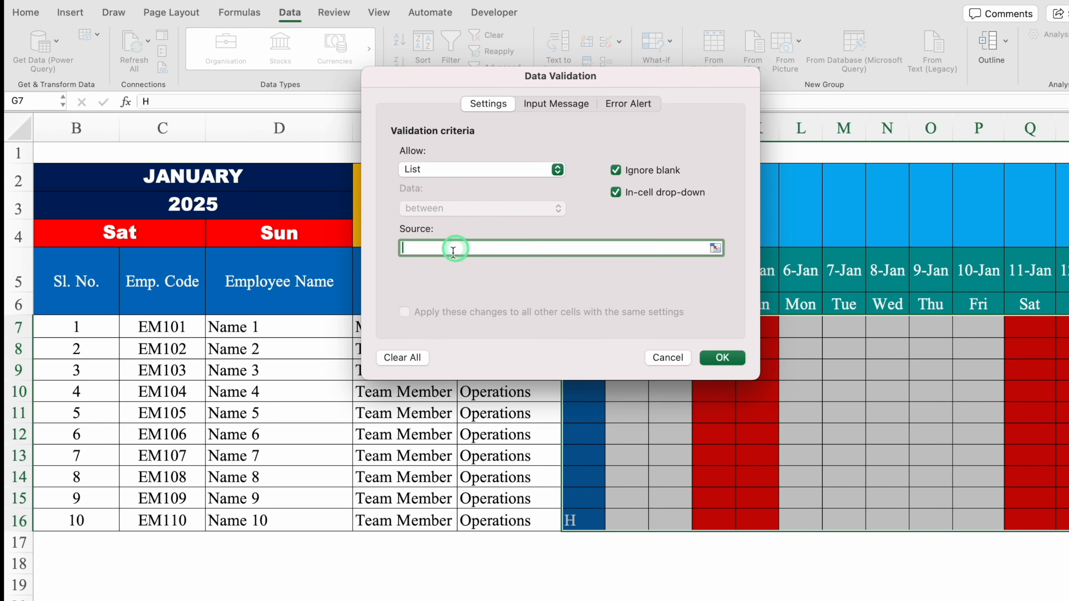
scroll(998, 277, right, 15)
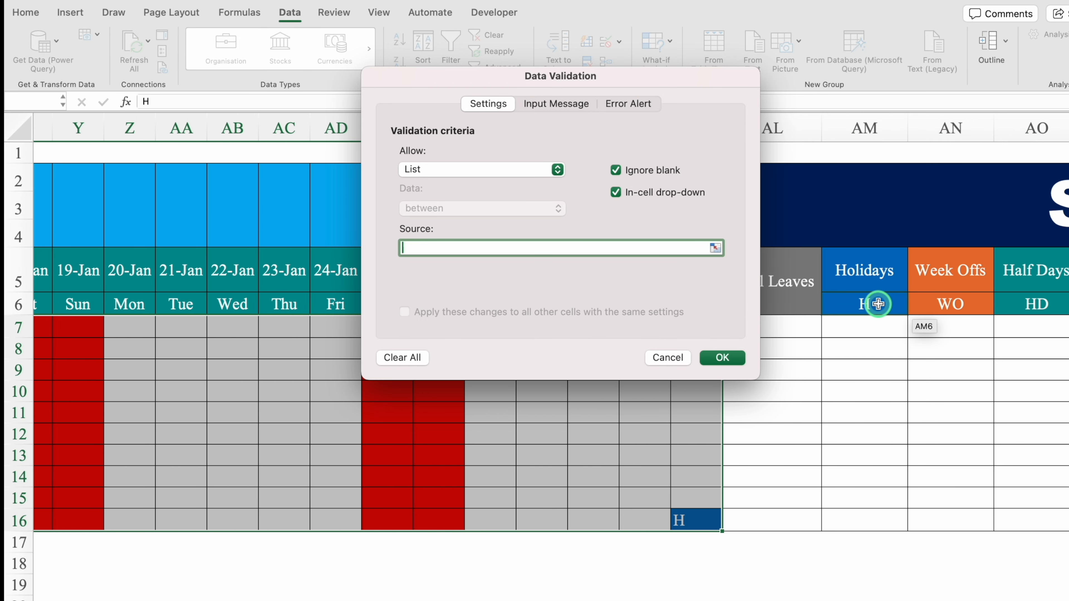
drag(878, 304, 897, 305)
click(733, 358)
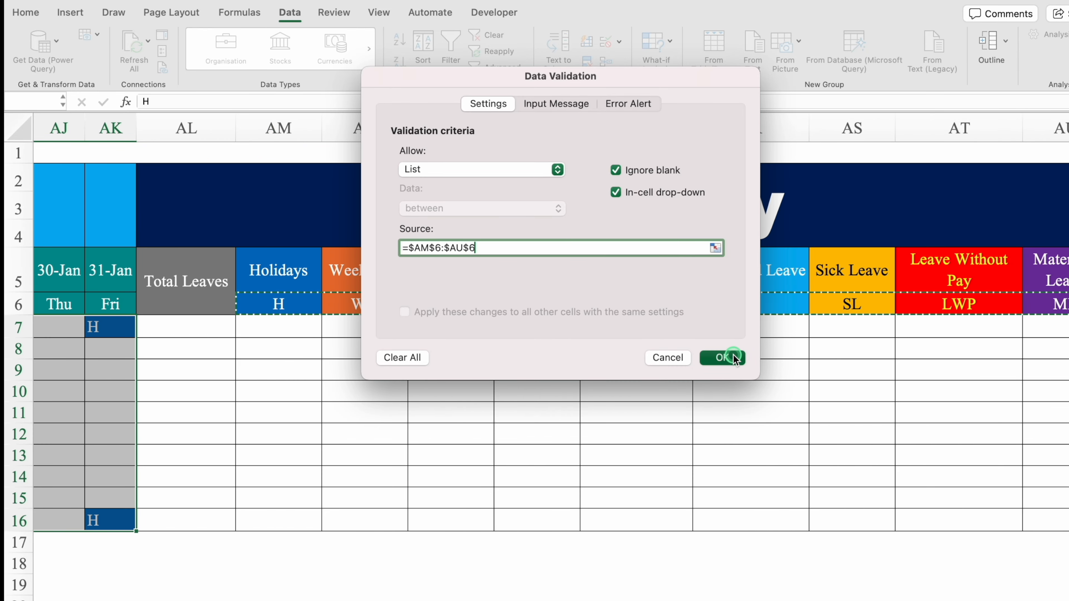
- Centre the attendance cells G7:AK16 horizontally and clear their test entries
scroll(547, 337, left, 15)
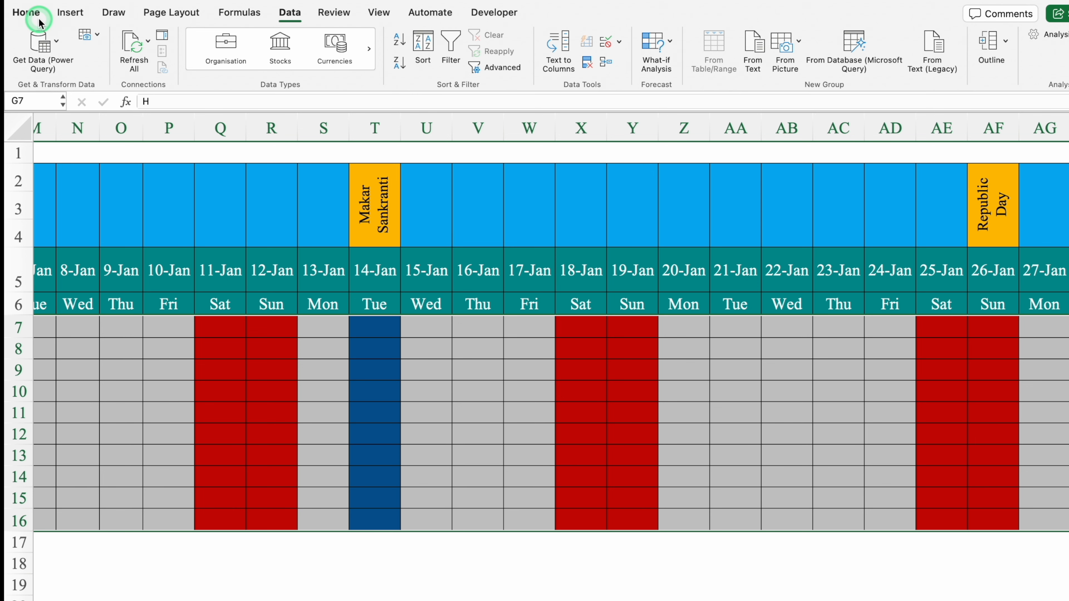
click(34, 14)
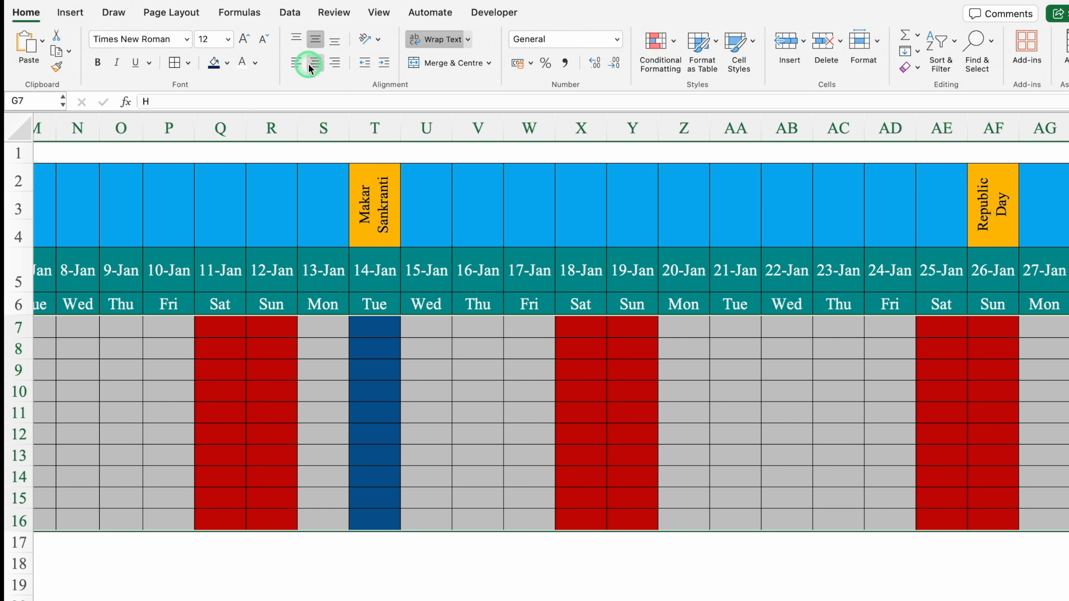
click(317, 65)
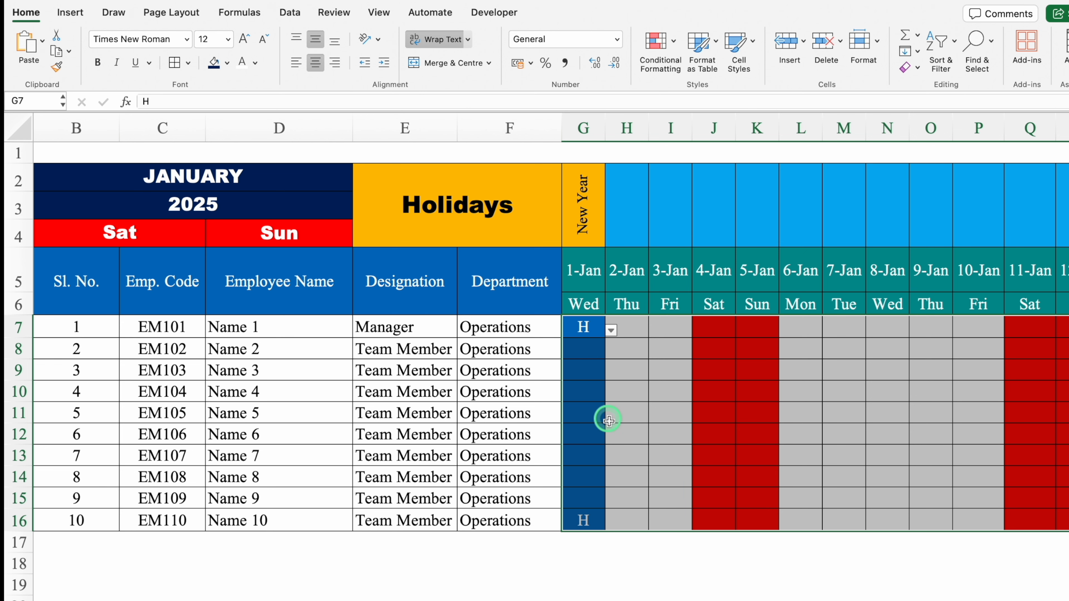
key(Delete)
- Choose H for 1-Jan, HD for 2-Jan and CL for 3-Jan in the first employee's row 7
click(594, 328)
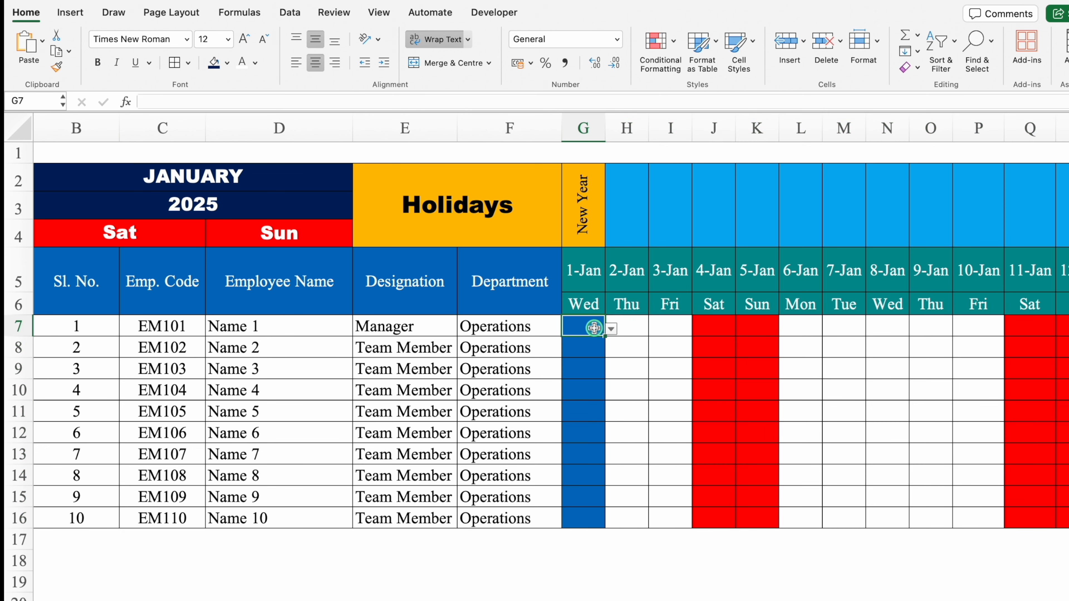
click(612, 329)
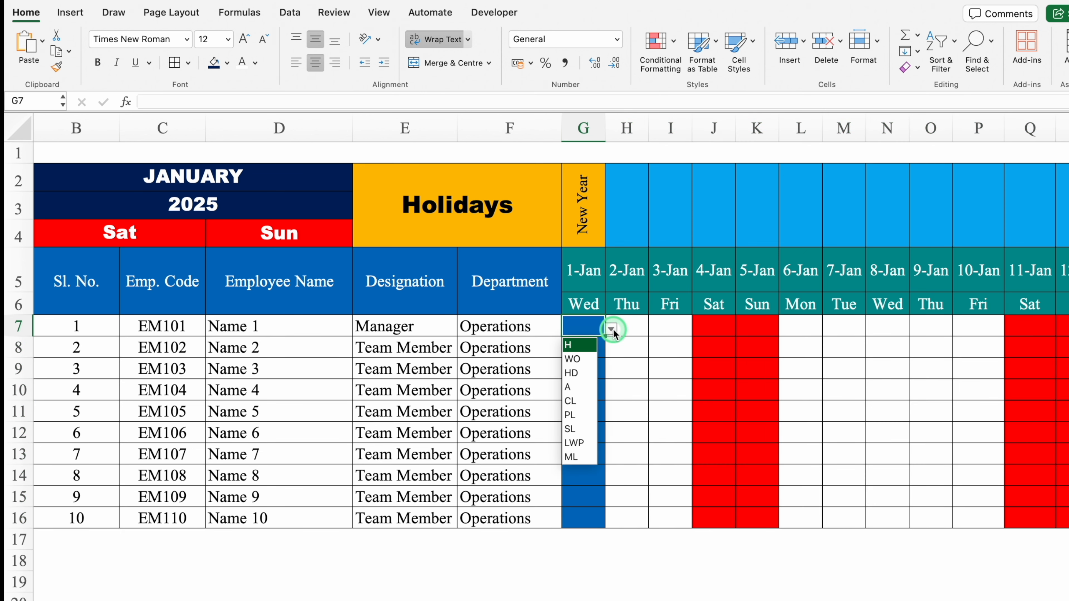
click(583, 348)
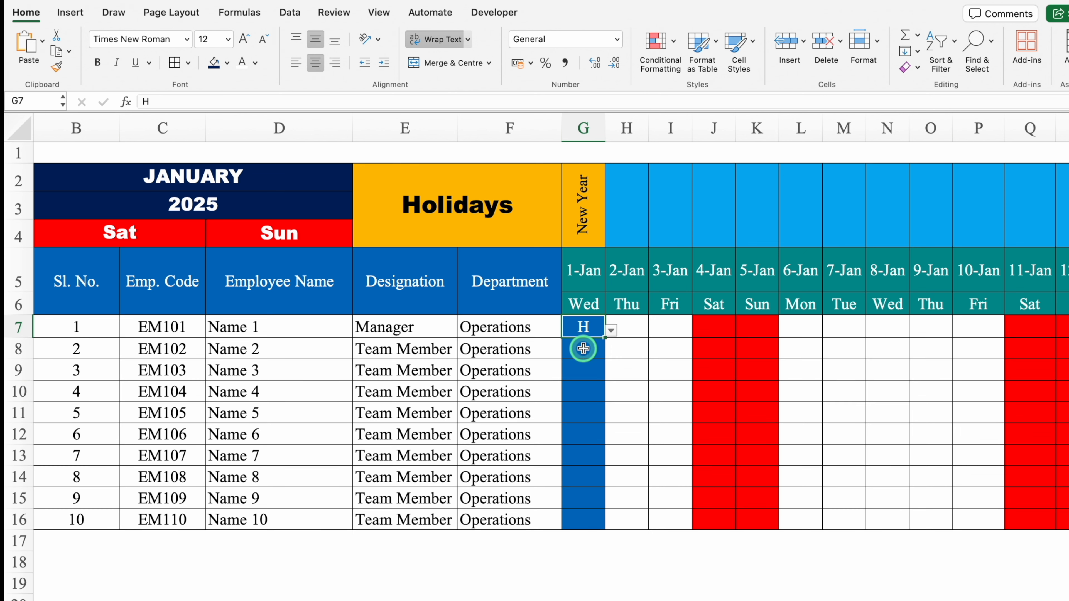
click(625, 329)
click(653, 332)
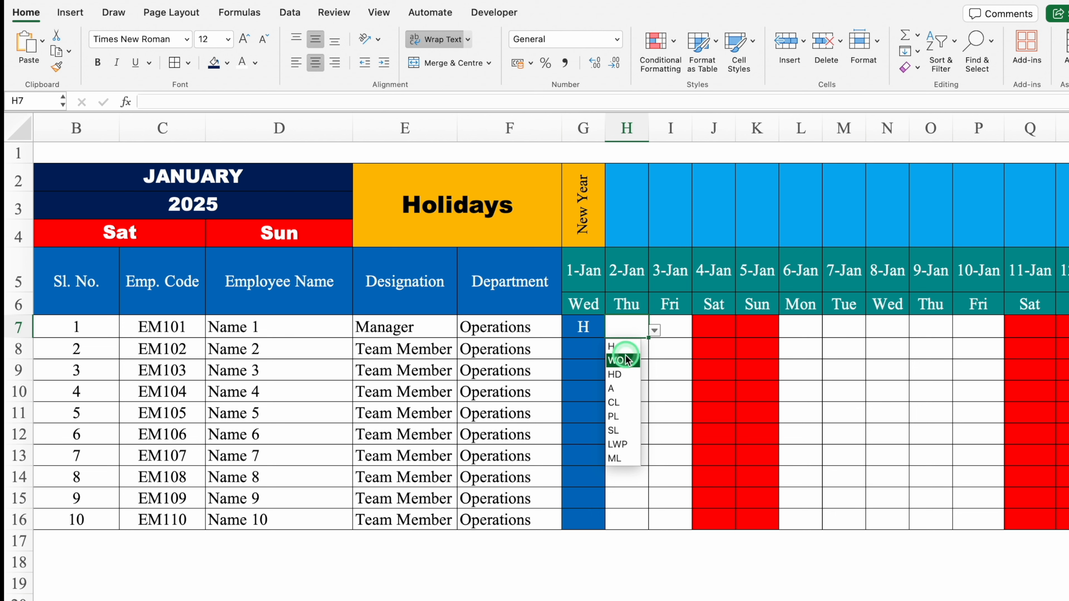
click(622, 374)
click(669, 328)
click(697, 331)
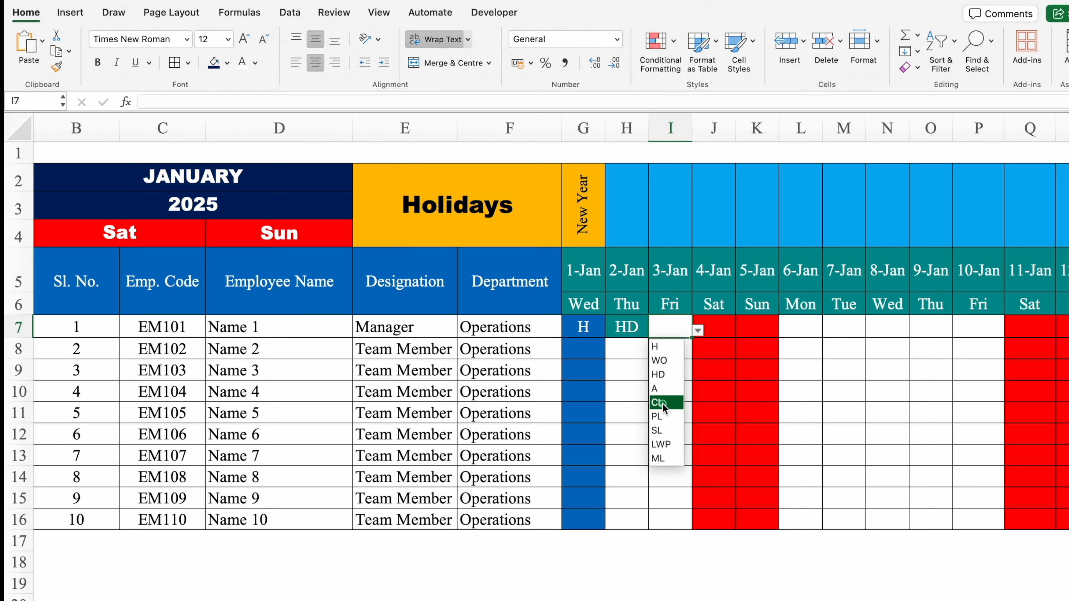
click(660, 403)
- Choose PL for 2-Jan and CL for 3-Jan in the third employee's row 9
click(624, 362)
click(654, 374)
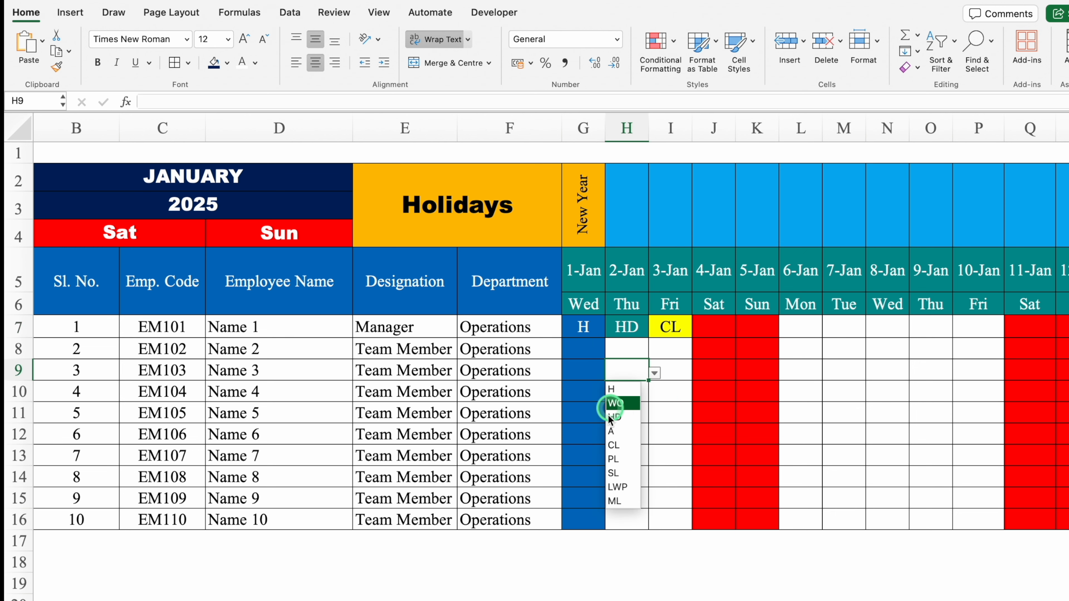
click(618, 458)
click(676, 371)
click(697, 374)
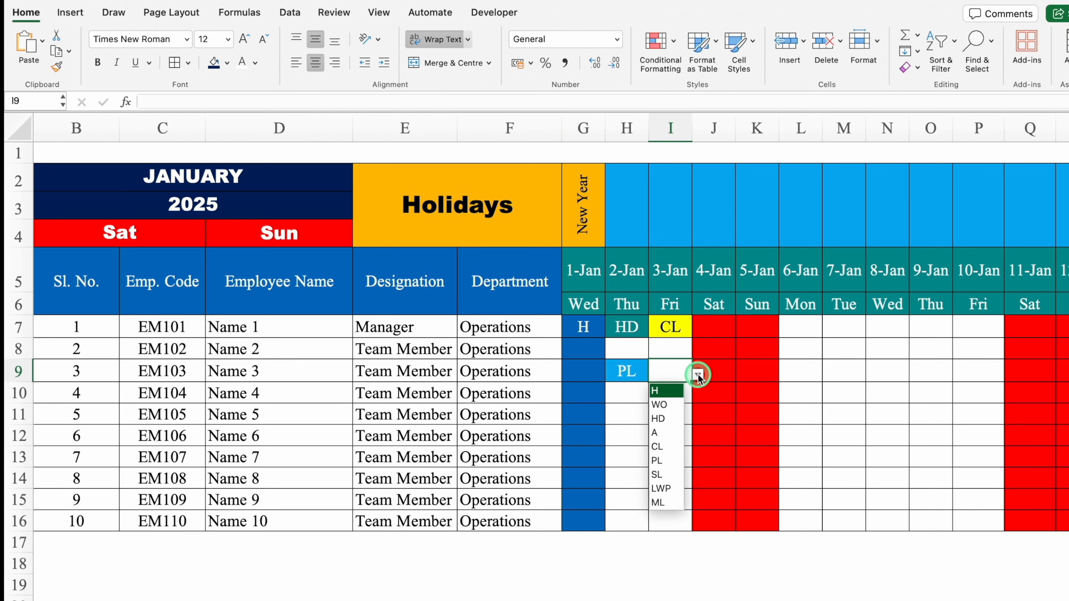
click(665, 446)
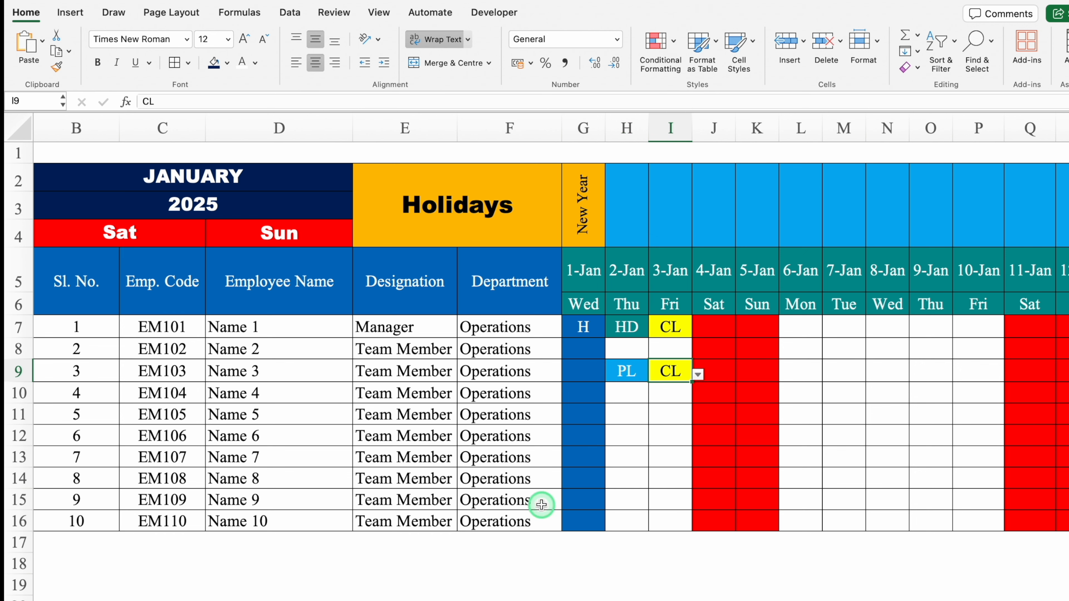
- Enter =COUNTIF($G7:$AK7,AM$6) in AM7 to count the first employee's holidays
scroll(461, 576, right, 5)
scroll(462, 576, right, 15)
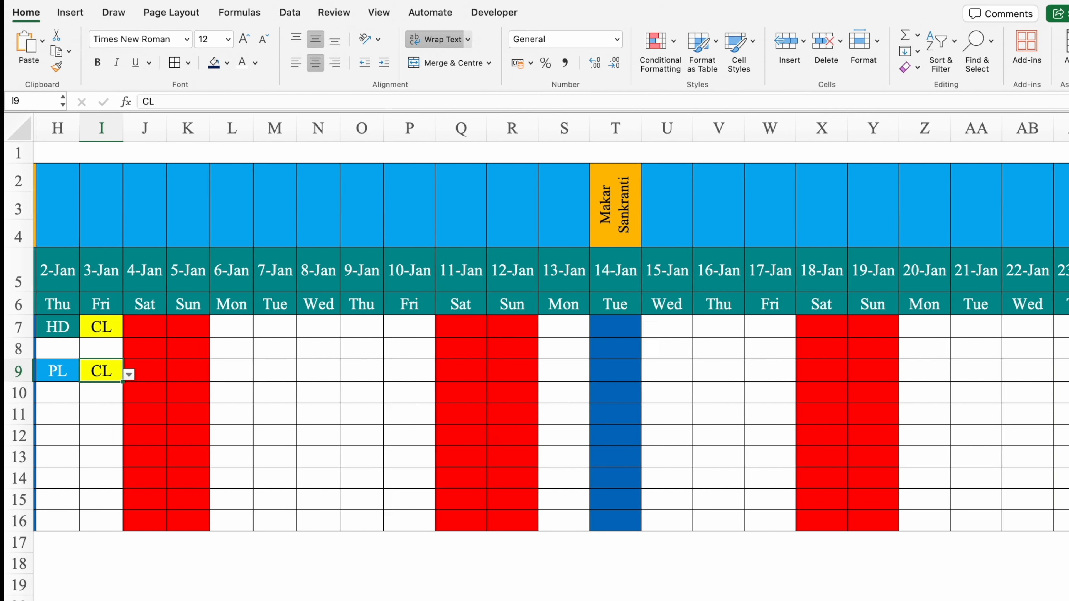
click(734, 332)
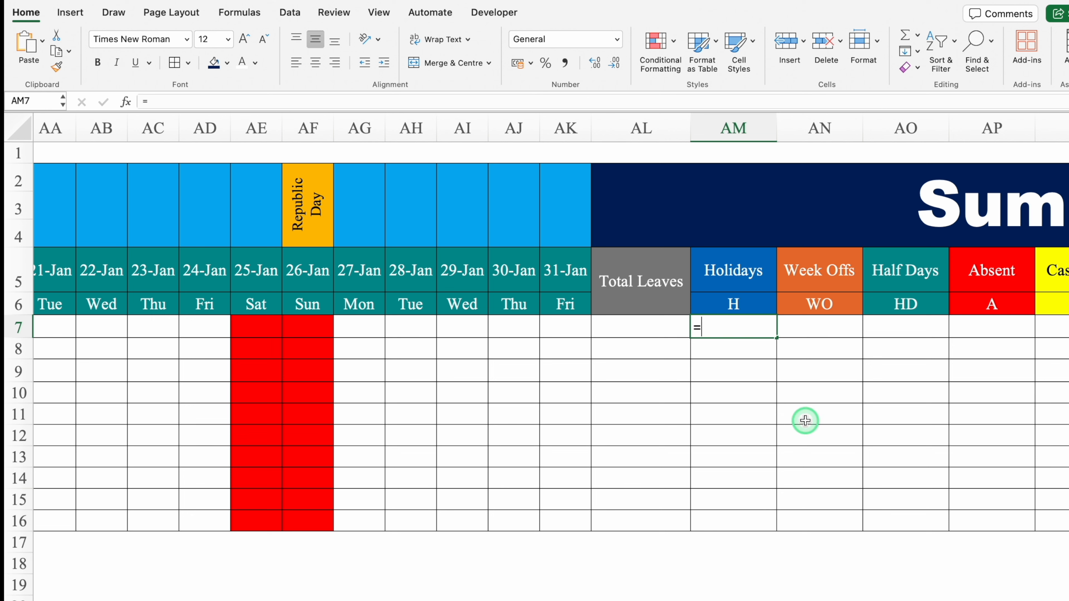
text(=COUNTIF()
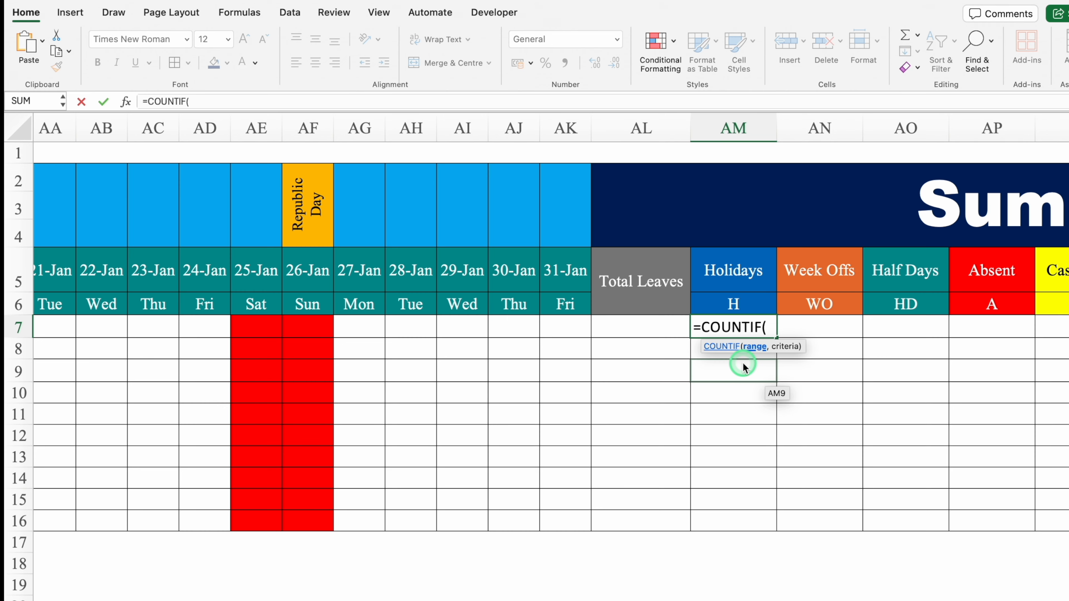
scroll(743, 366, left, 7)
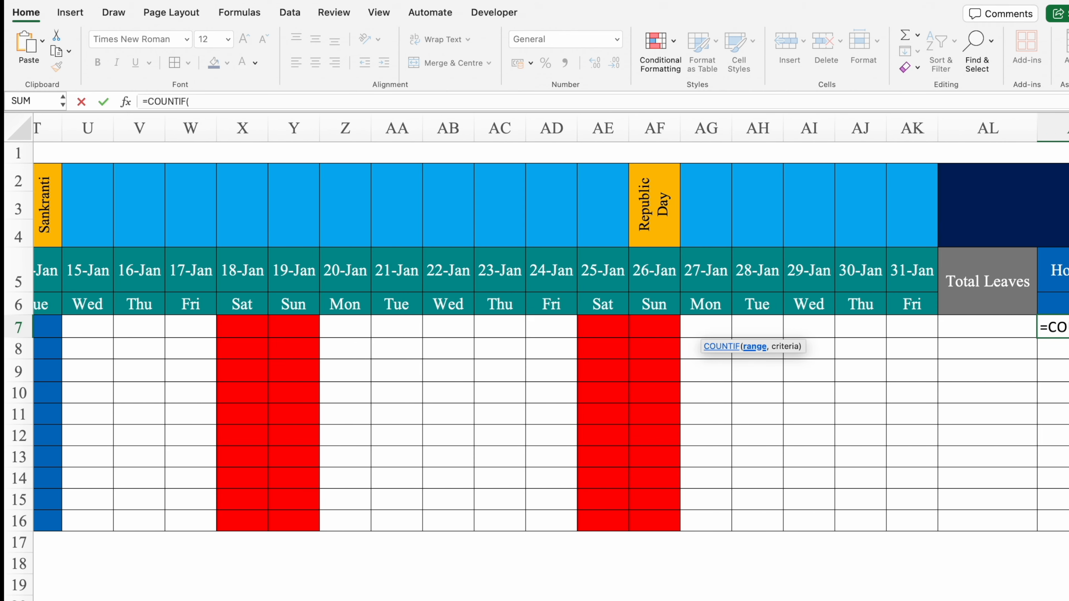
scroll(391, 328, left, 8)
click(391, 327)
drag(391, 328, 614, 330)
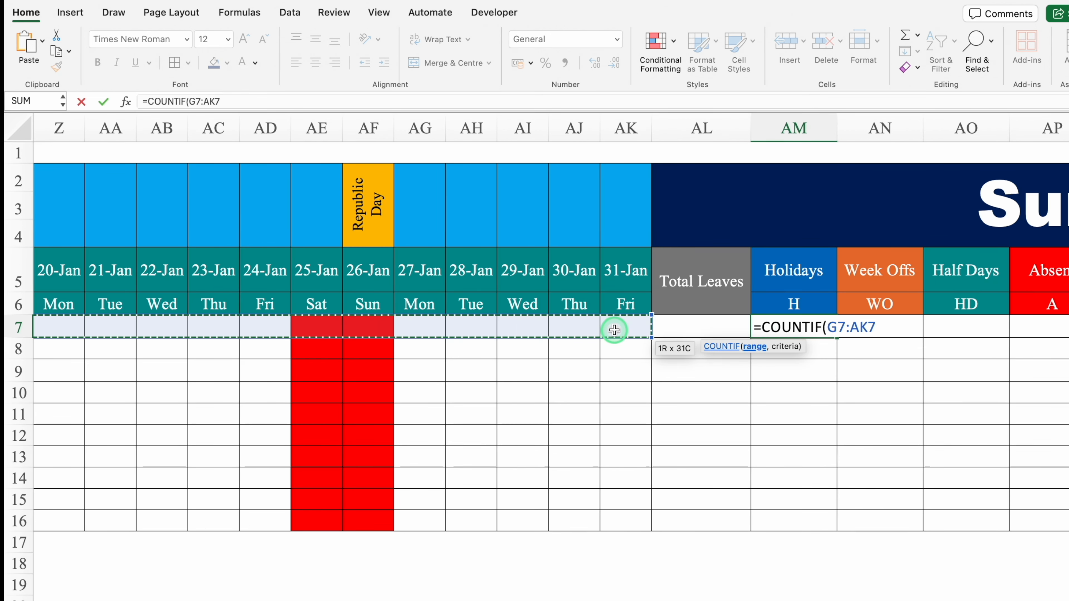
key(F4)
key(F4)
key(F4)
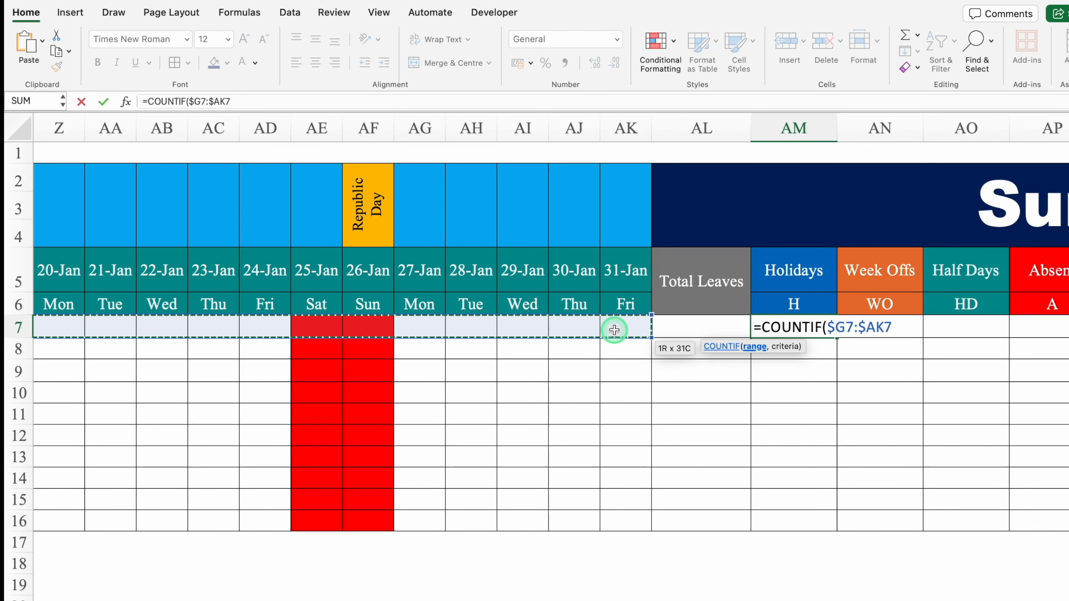
text(,)
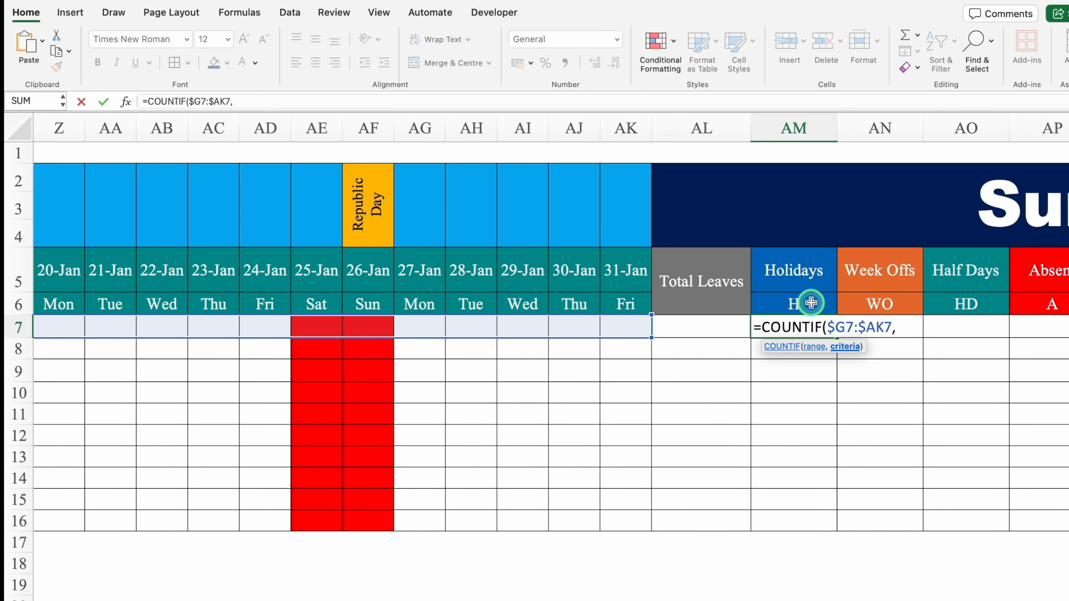
click(810, 302)
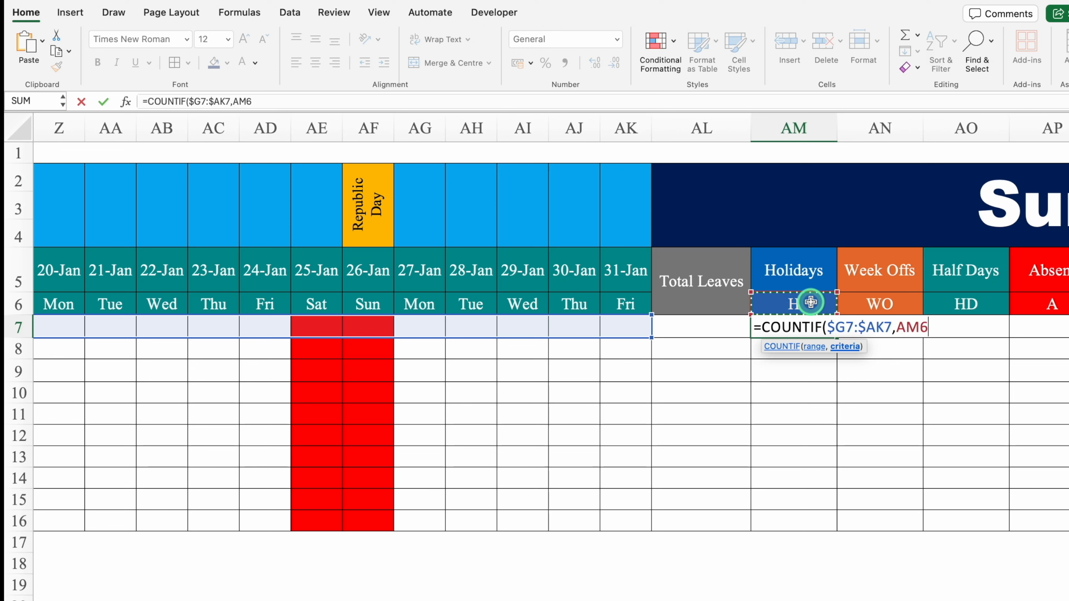
key(F4)
key(F4)
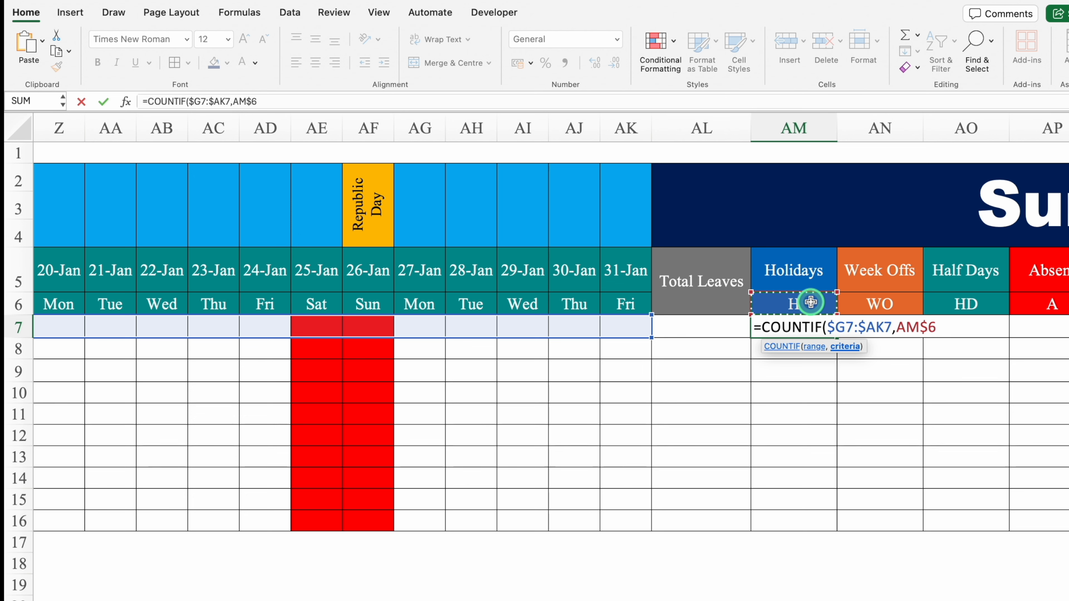
text())
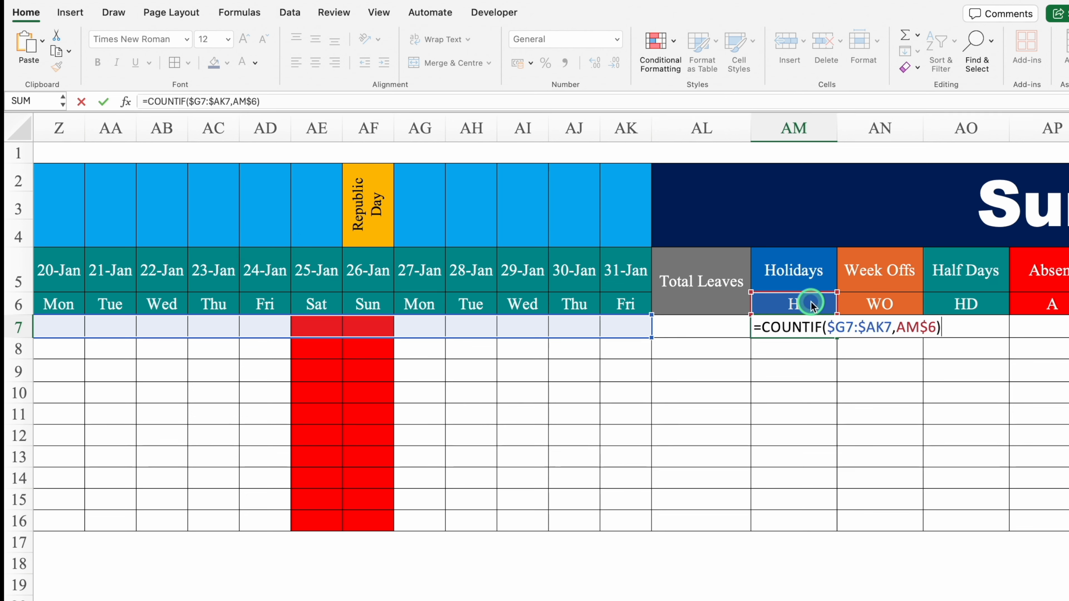
key(Return)
- Centre the holiday count in AM7 and fill its formula down to AM16
click(812, 324)
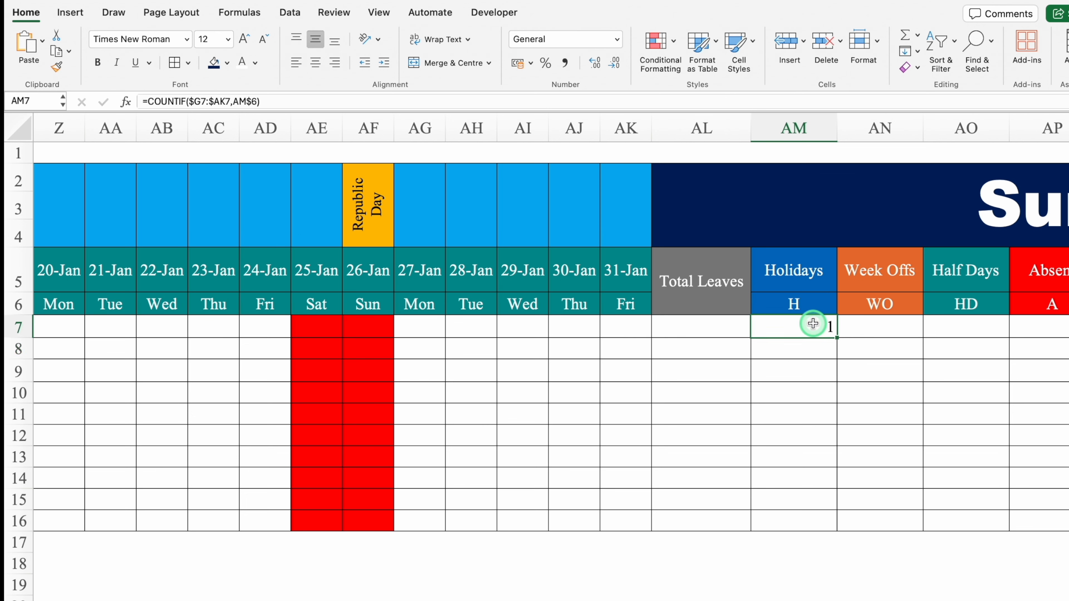
click(315, 62)
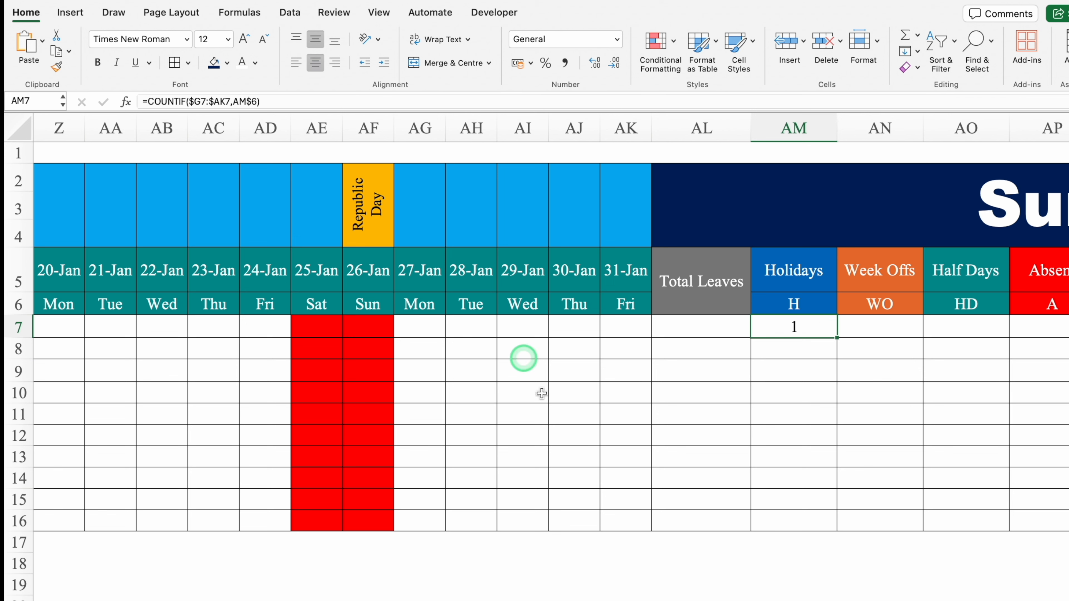
drag(836, 340, 836, 526)
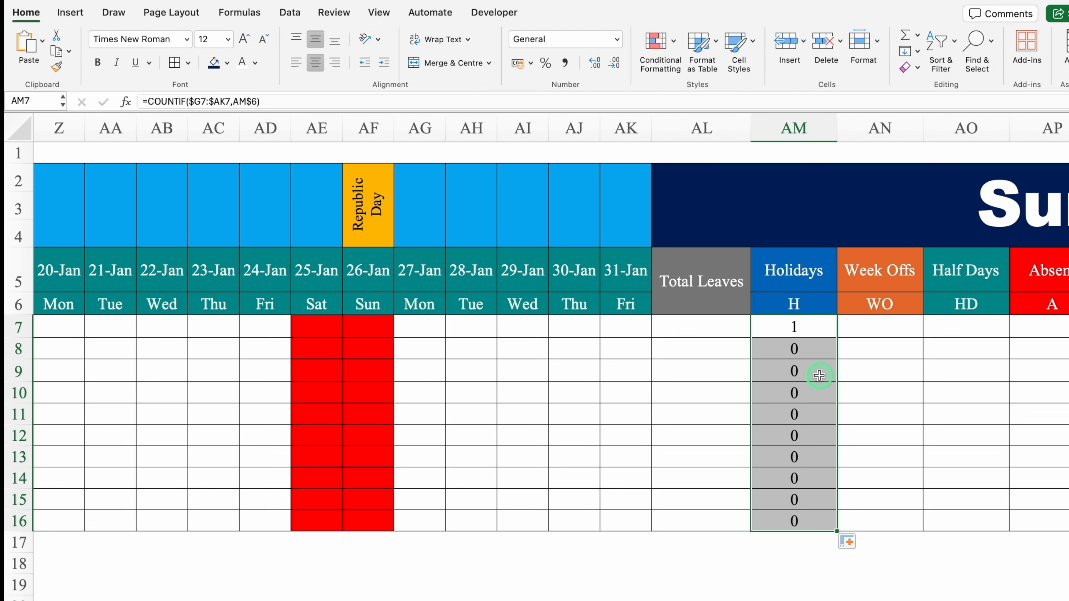
- Apply the custom number format #;#; to the Holidays counts in AM7:AM16 so that zeros are hidden
key(super+1)
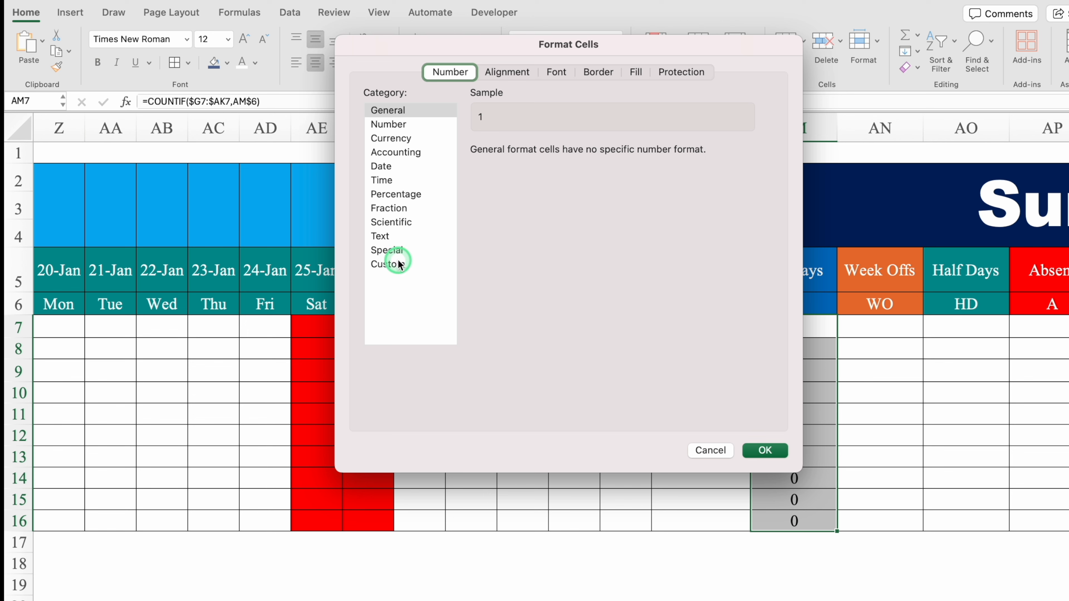
click(388, 264)
drag(547, 170, 456, 170)
key(BackSpace)
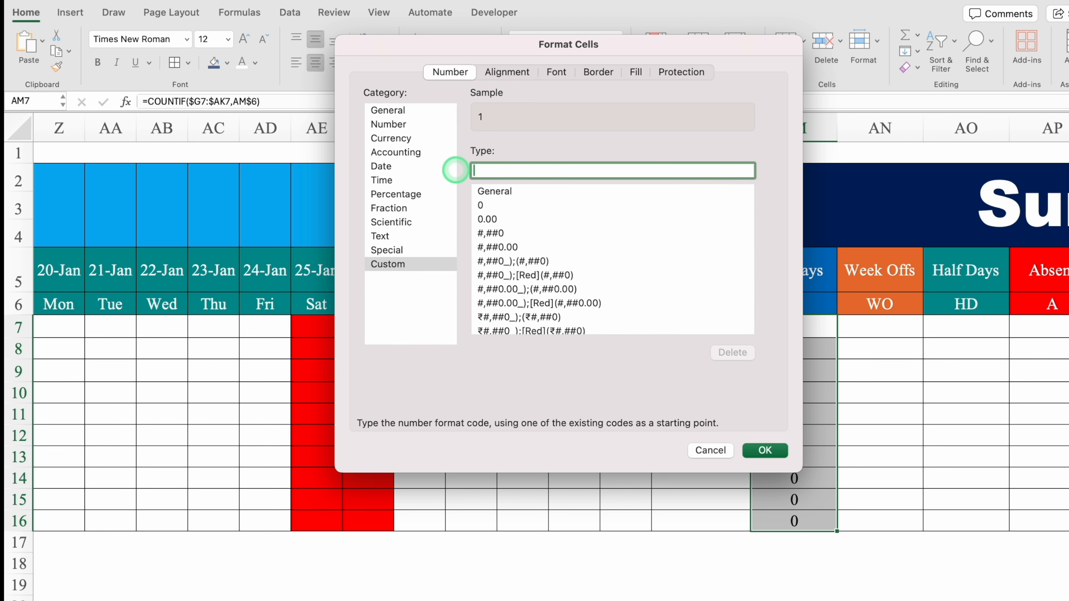
text(#;#;)
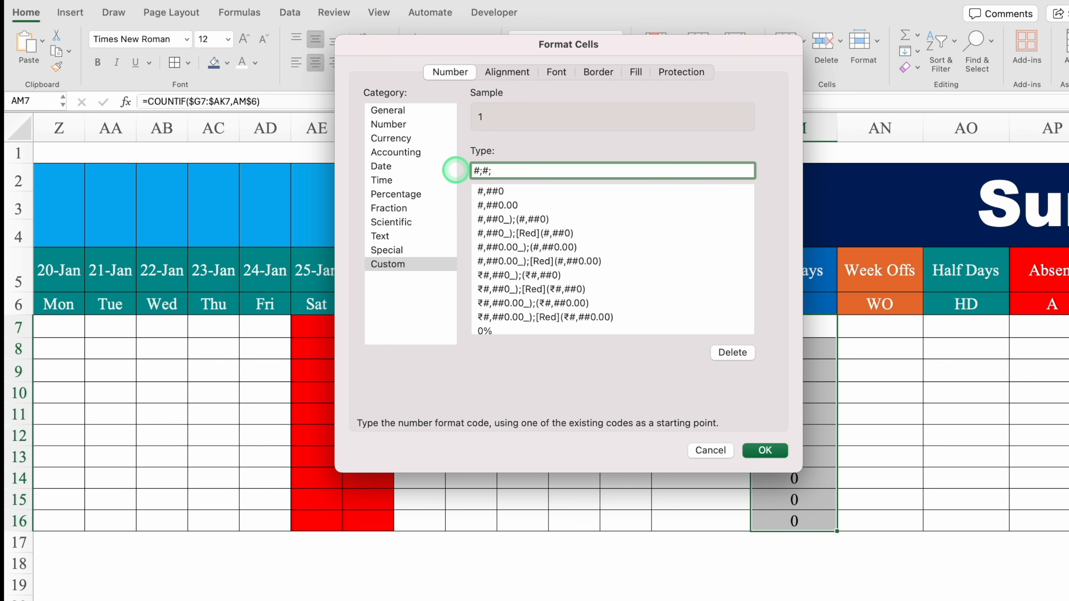
click(765, 450)
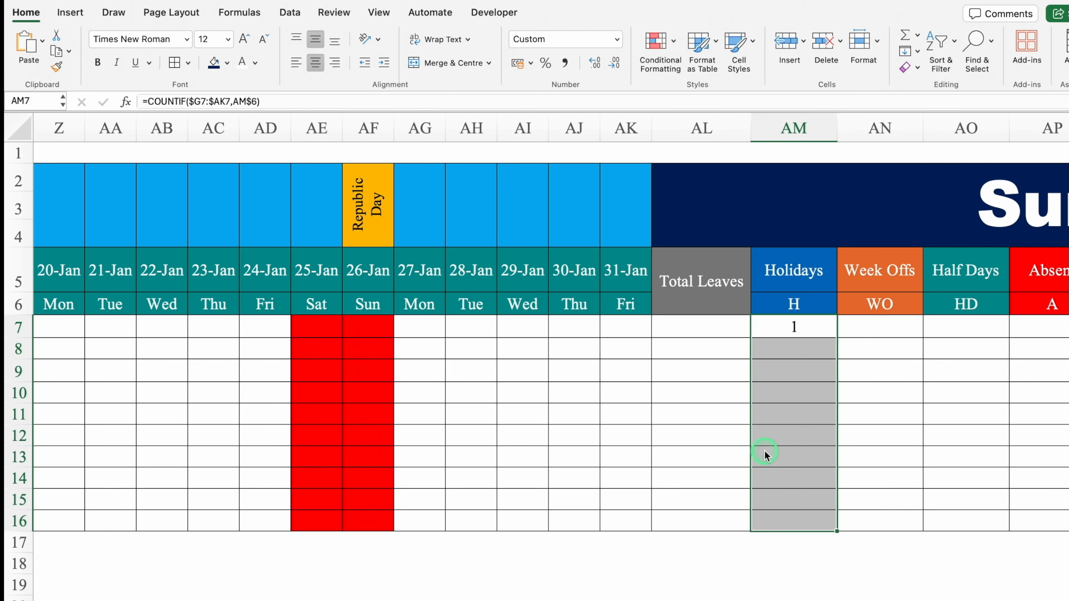
click(794, 349)
click(799, 375)
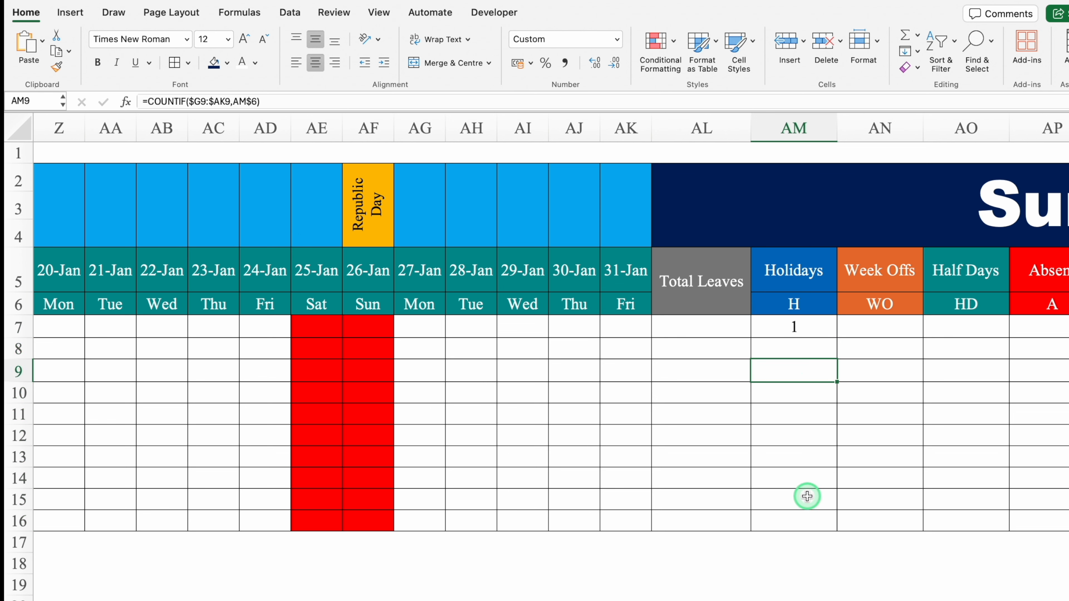
- Fill the COUNTIF formula from AM7:AM16 across the remaining leave types through column AU
click(811, 330)
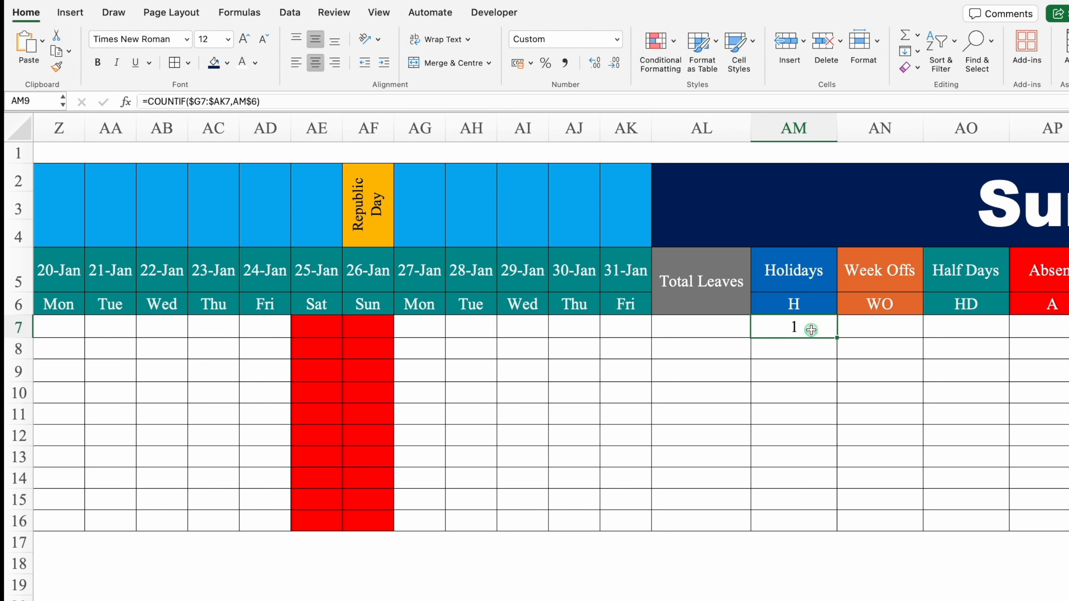
drag(811, 330, 917, 534)
scroll(475, 449, left, 10)
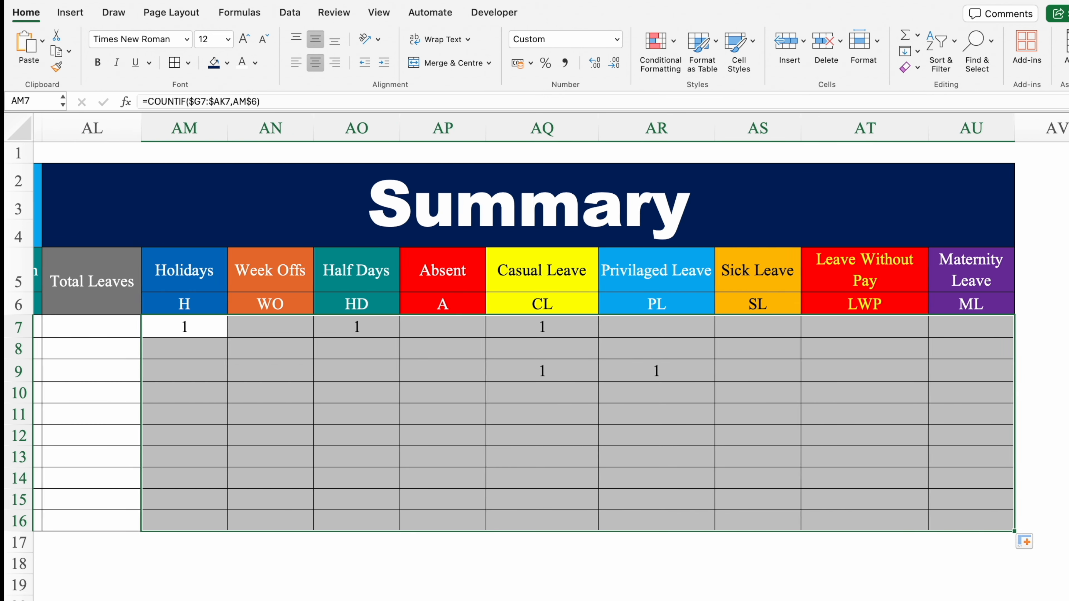
- Centre the Total Leaves cells AL7:AL16 and enter =SUM(AQ7:AU7) in AL7
click(448, 325)
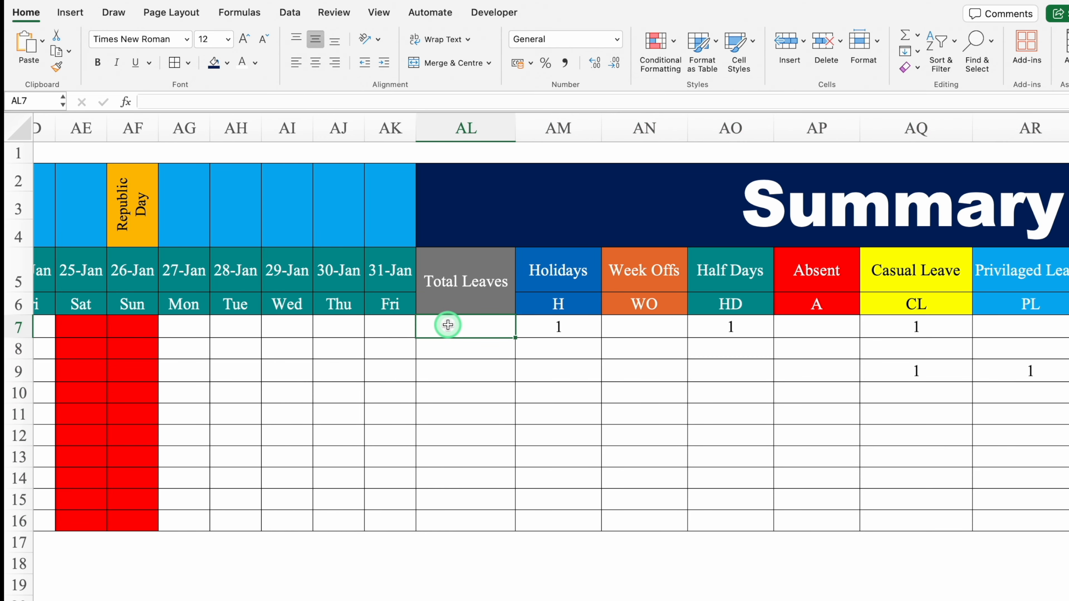
drag(448, 325, 455, 515)
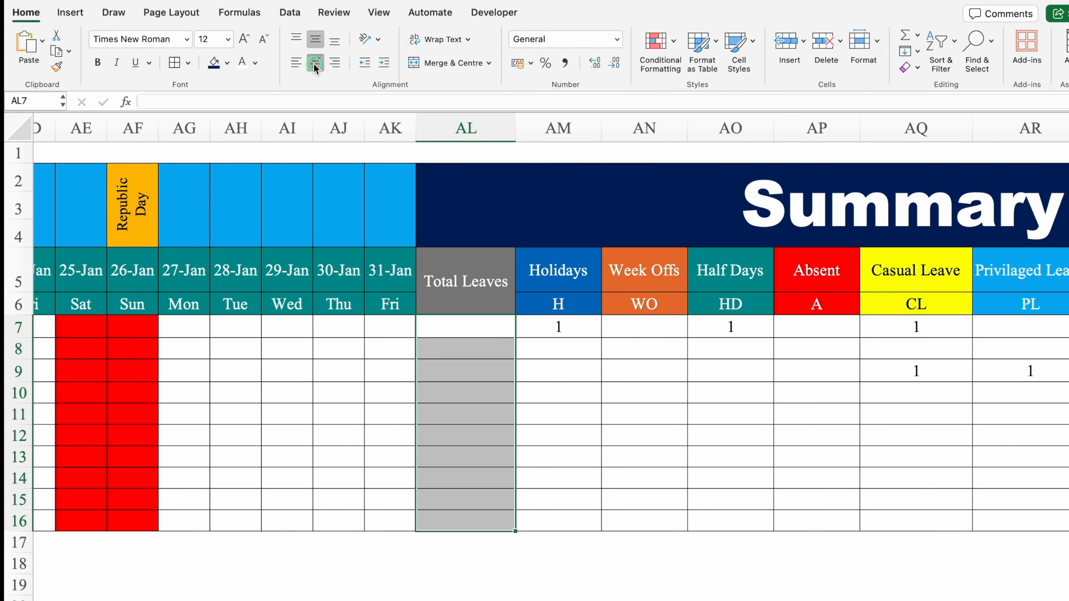
click(459, 325)
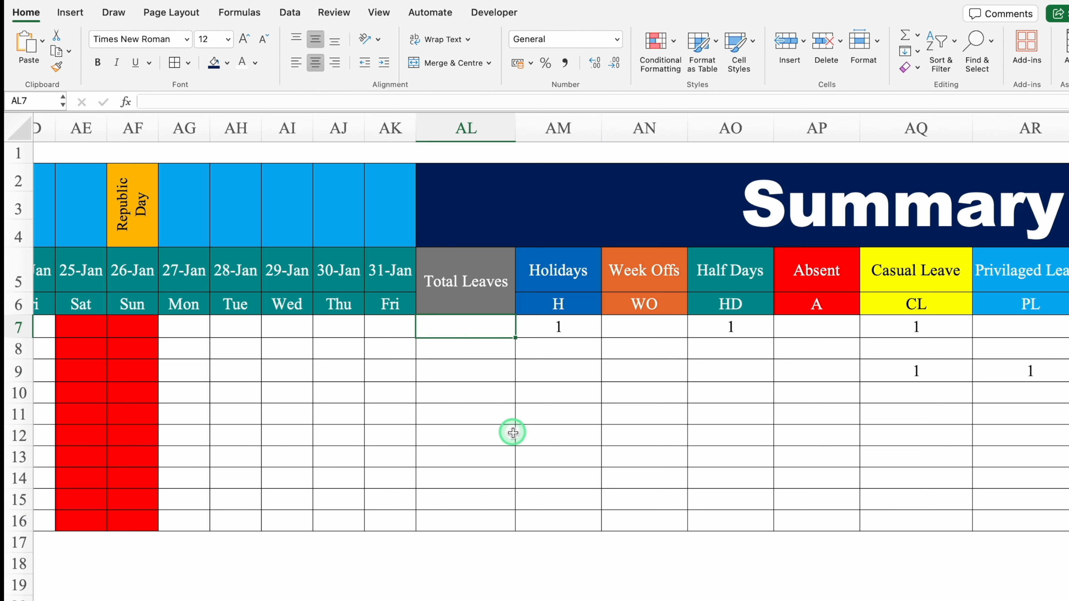
text(=)
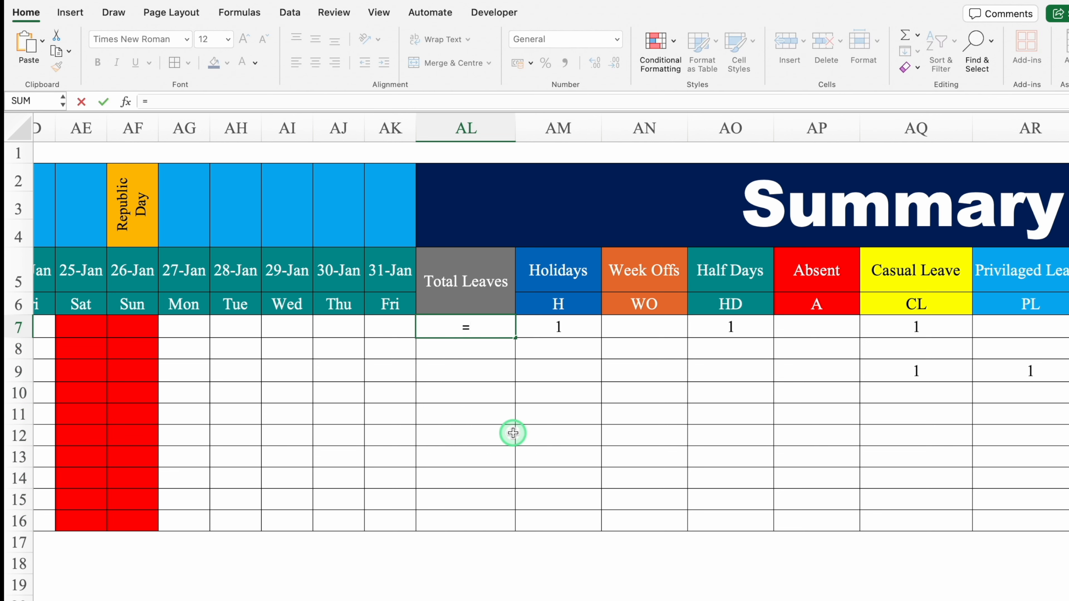
text(sum)
double_click(465, 362)
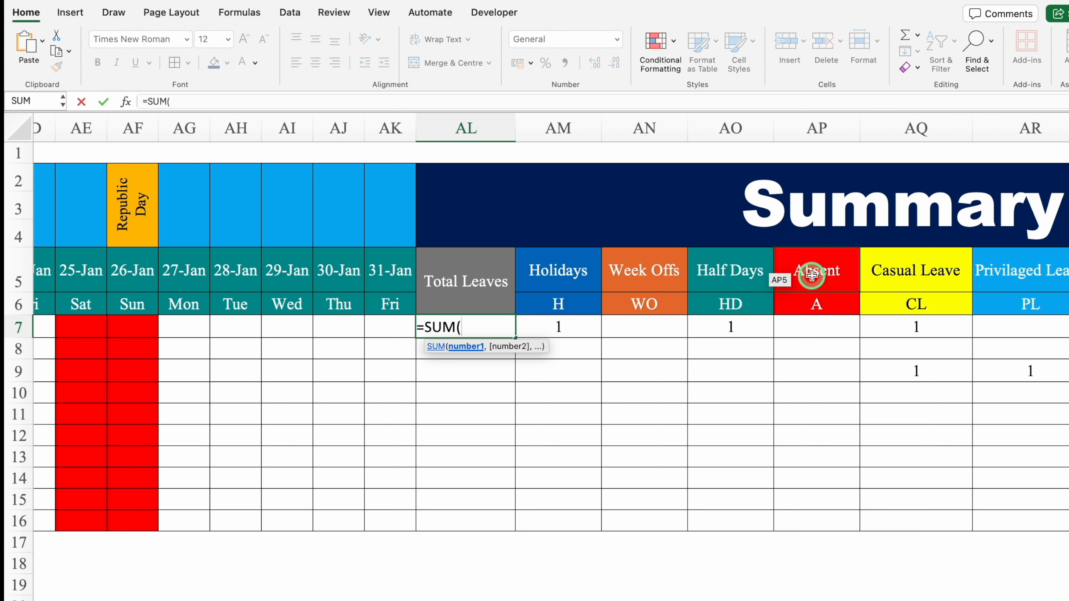
click(895, 325)
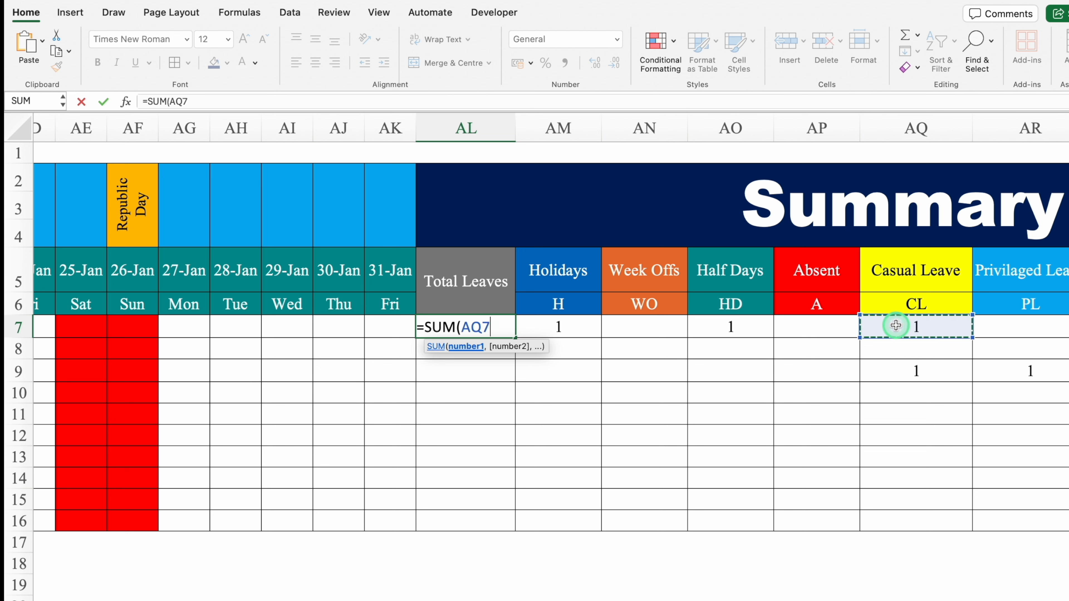
drag(967, 325, 892, 328)
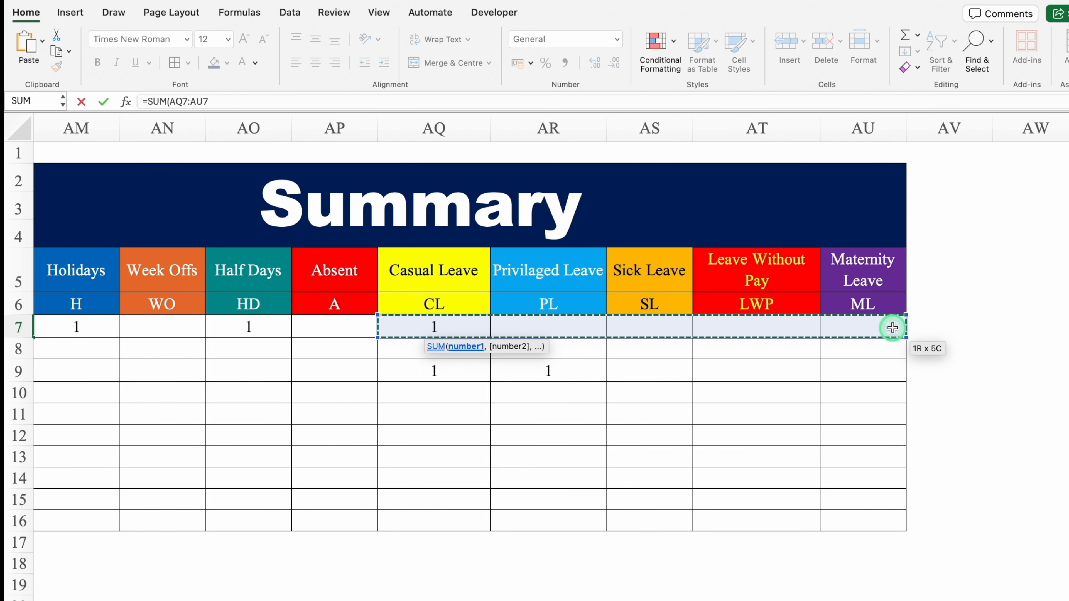
text())
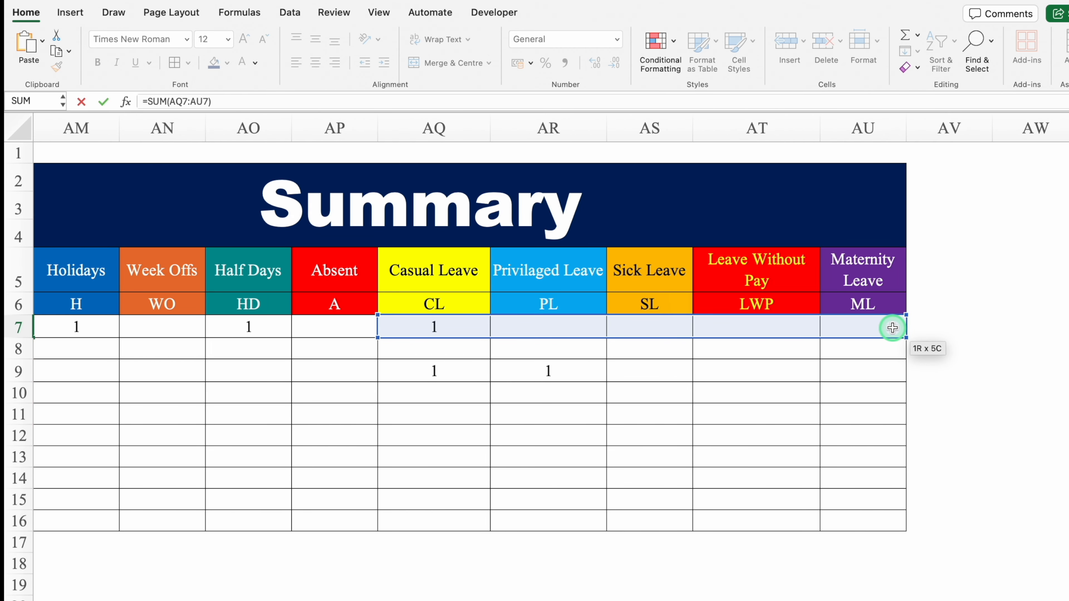
key(Return)
scroll(861, 382, left, 10)
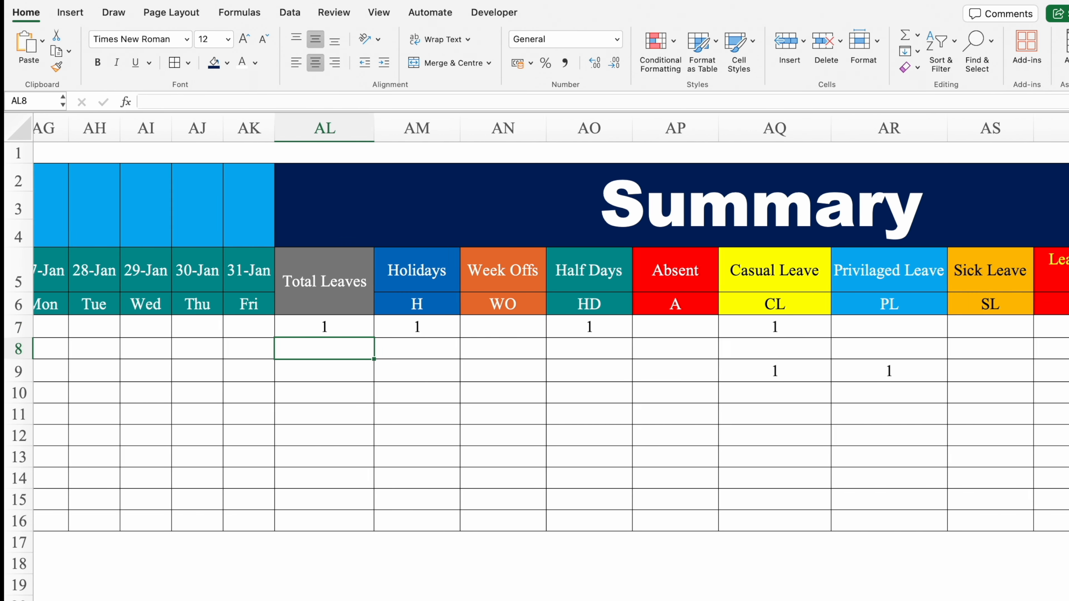
- Fill the Total Leaves formula from AL7 down to AL16
click(553, 324)
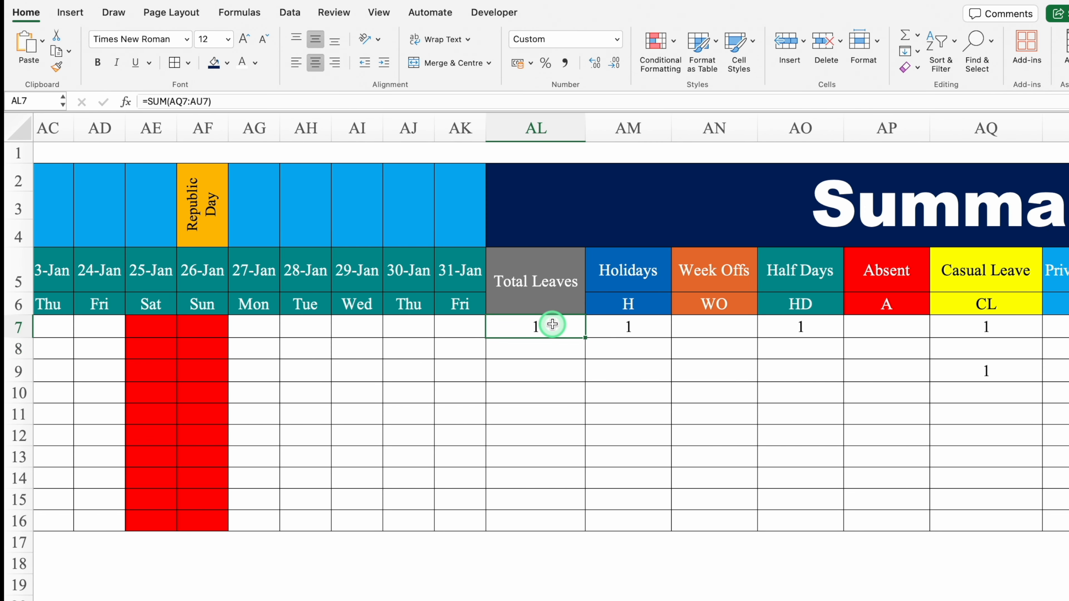
drag(585, 337, 581, 525)
- Remove the inner borders from the holiday-name and Summary banner cells G2:AU4 and give the range outside borders only
scroll(327, 211, left, 15)
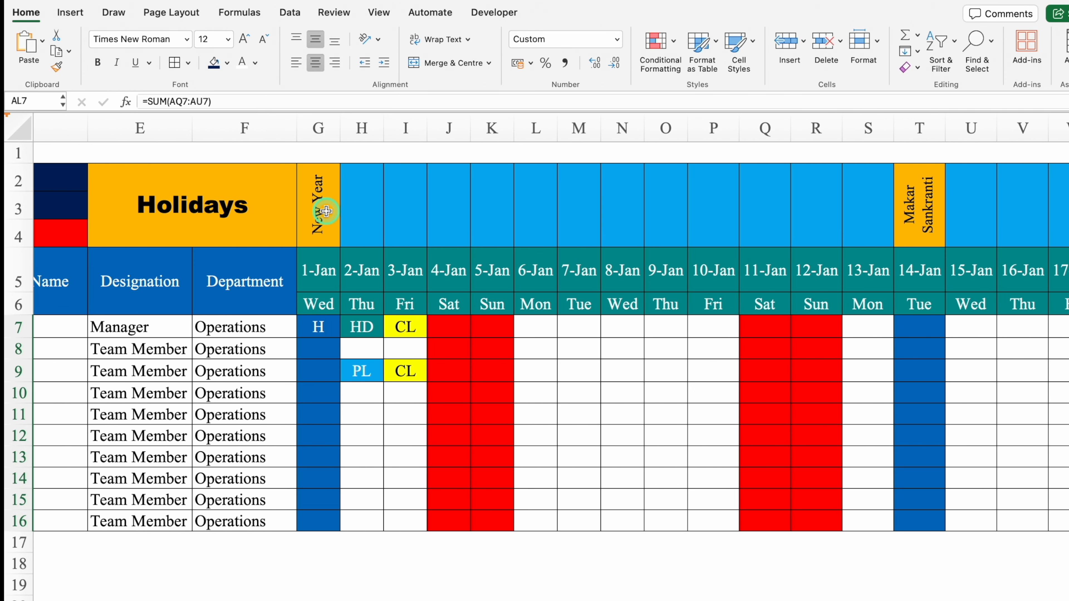
click(327, 211)
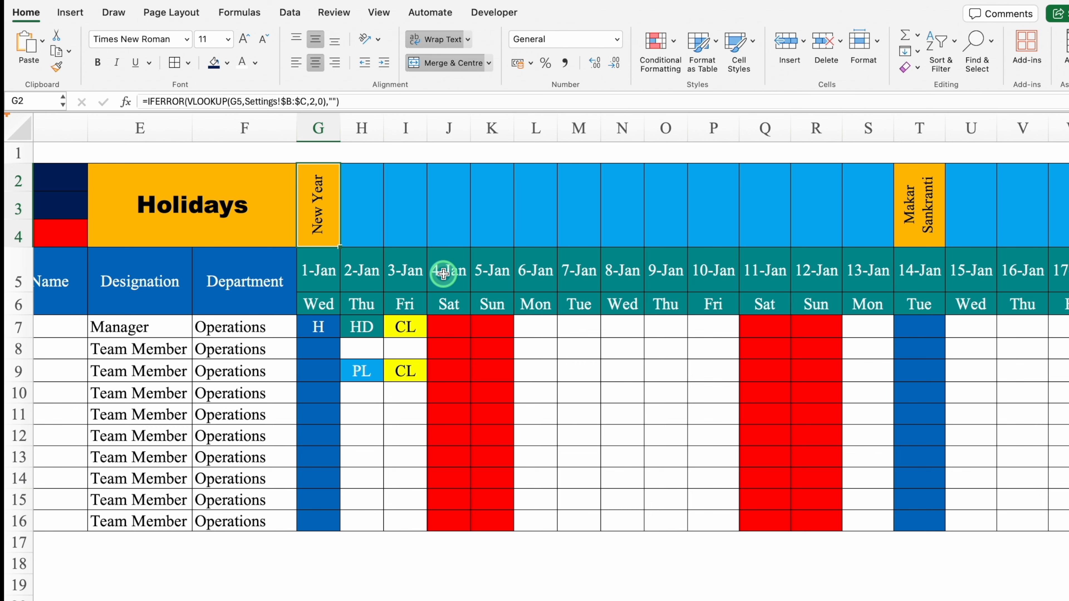
key(ctrl+shift+Right)
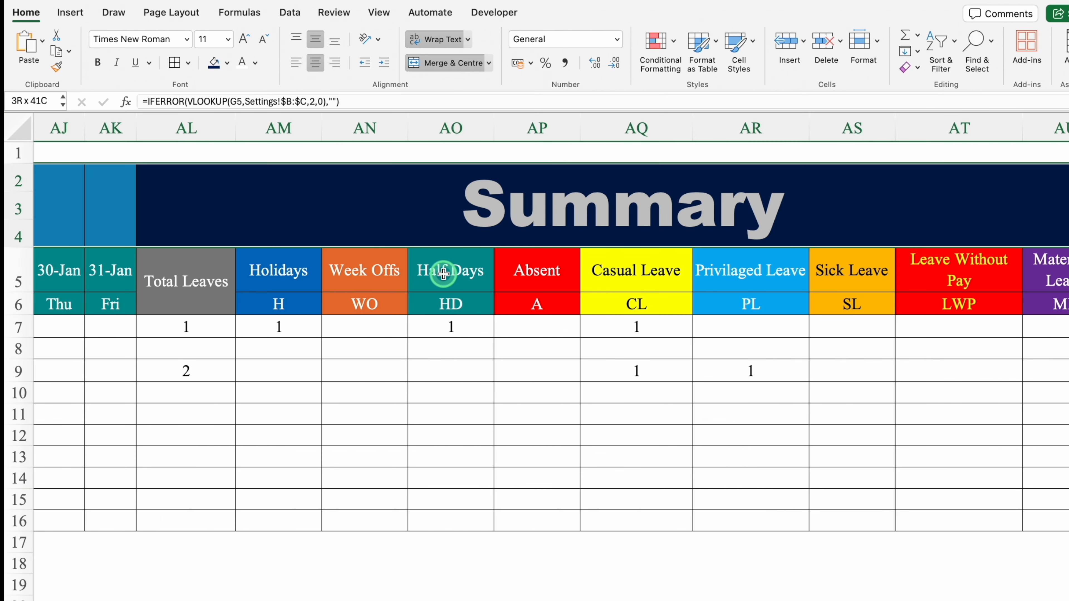
click(188, 63)
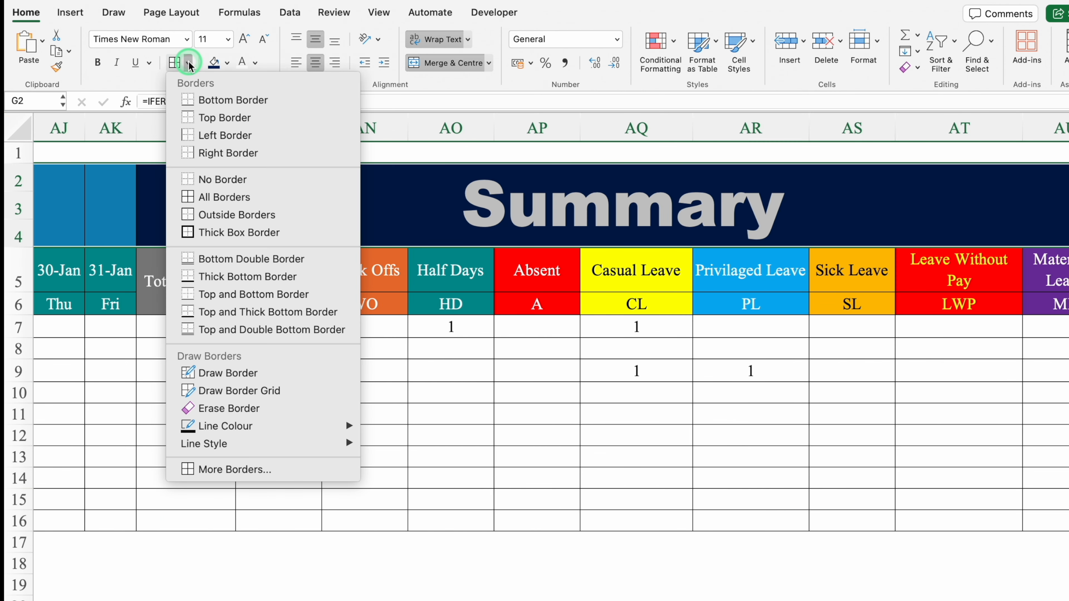
click(238, 179)
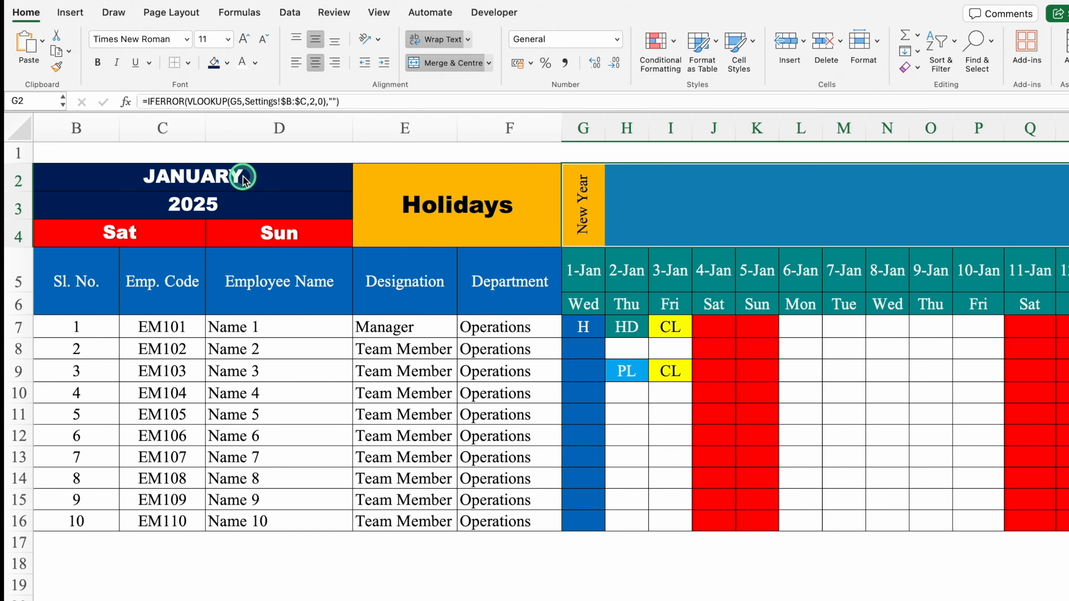
click(188, 63)
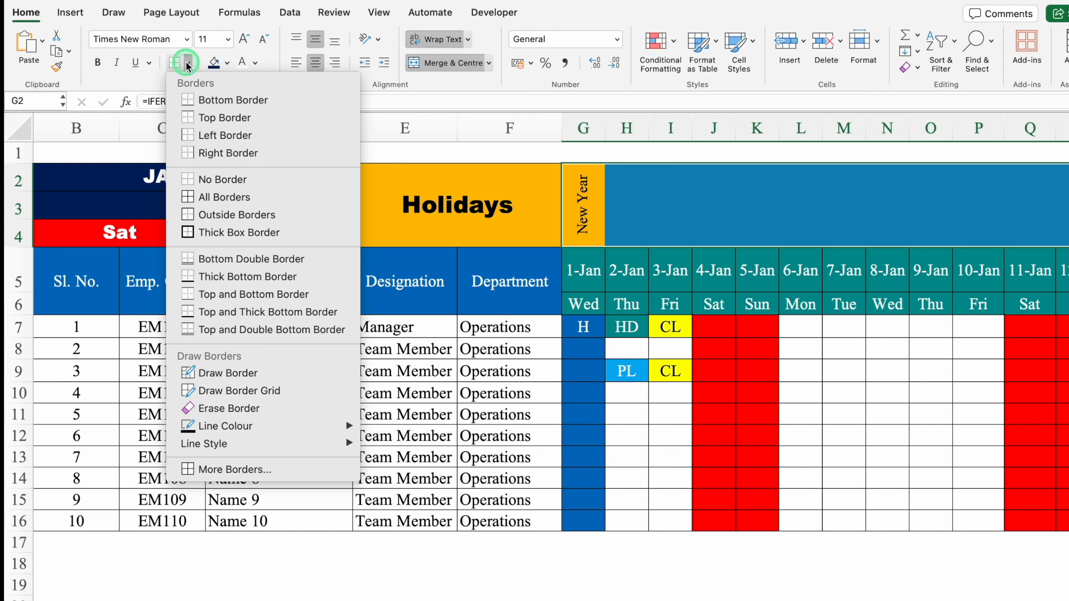
click(249, 214)
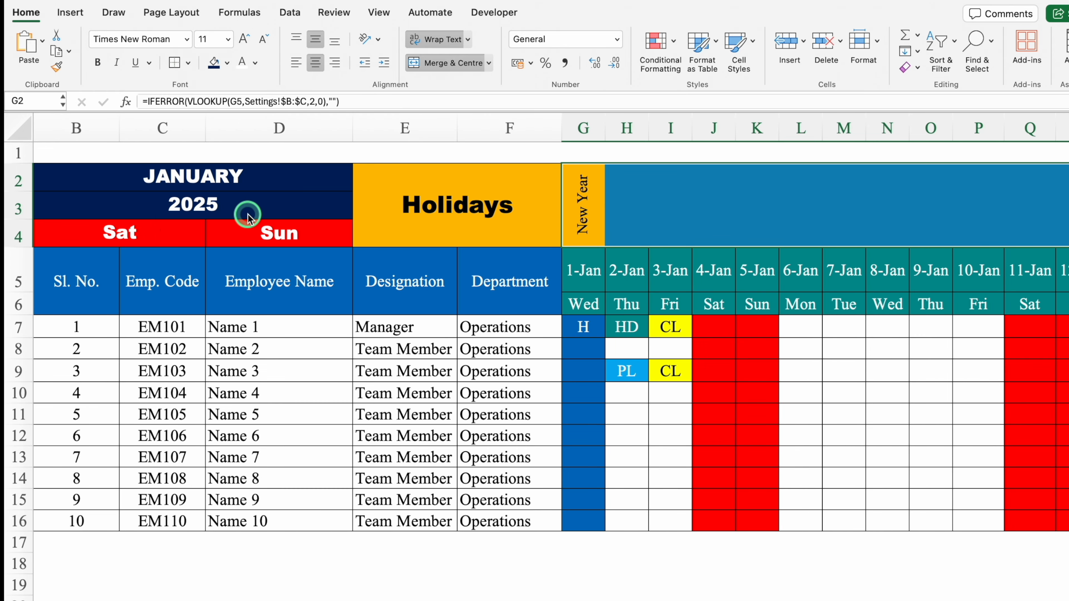
scroll(781, 375, right, 10)
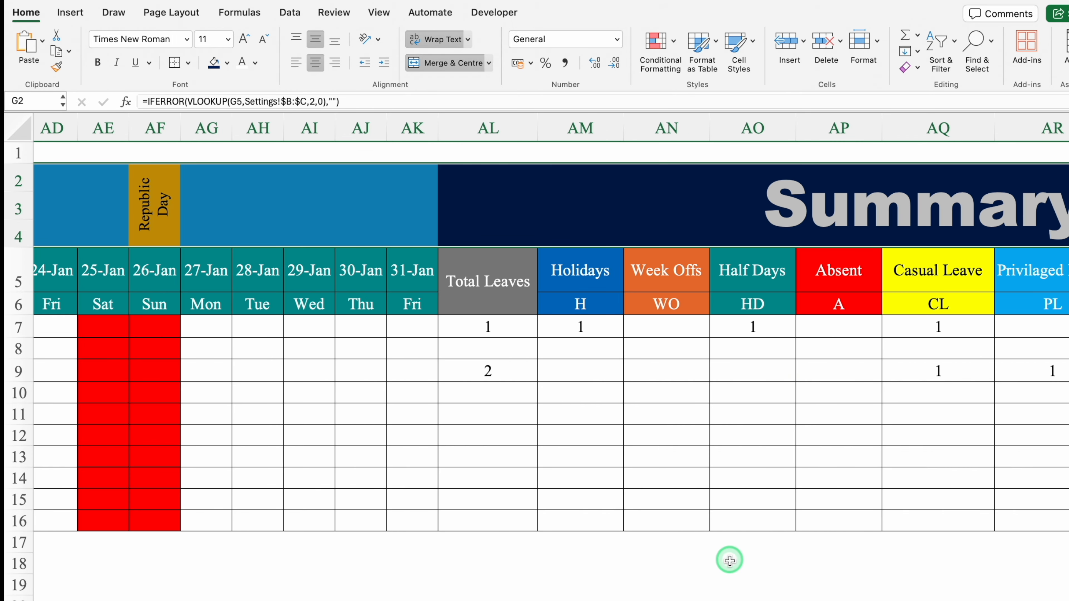
click(733, 575)
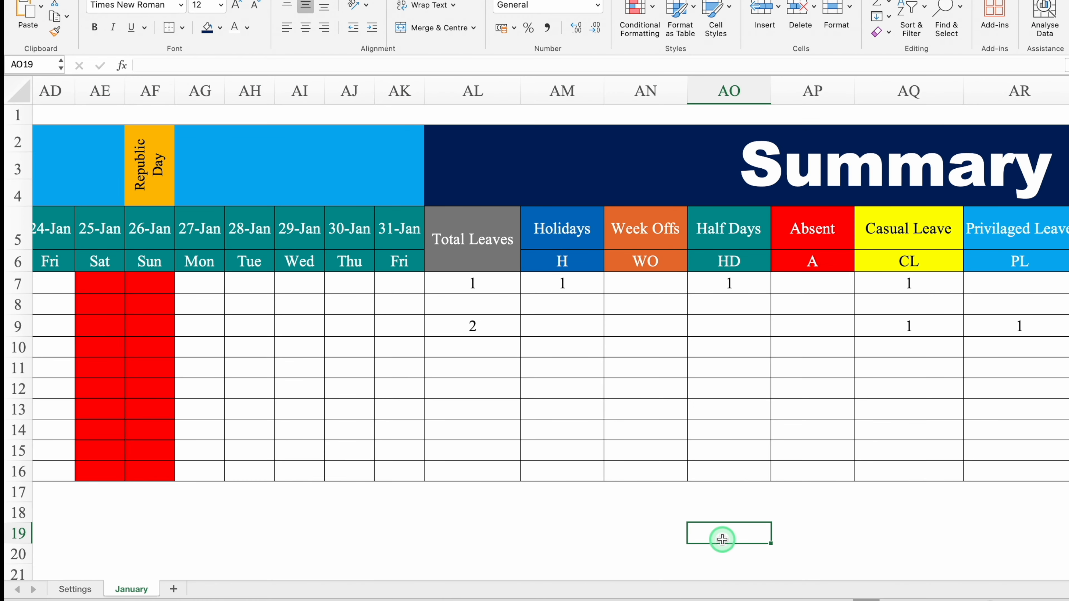
- Create a copy of the January sheet at the end of the workbook
drag(840, 575, 295, 588)
click(153, 531)
click(136, 589)
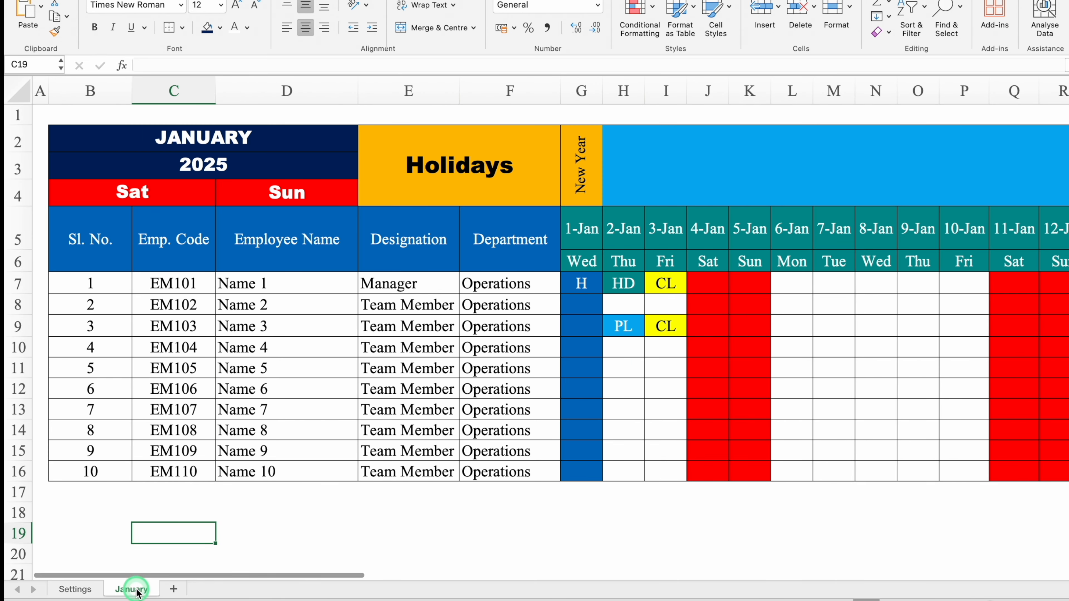
right_click(137, 589)
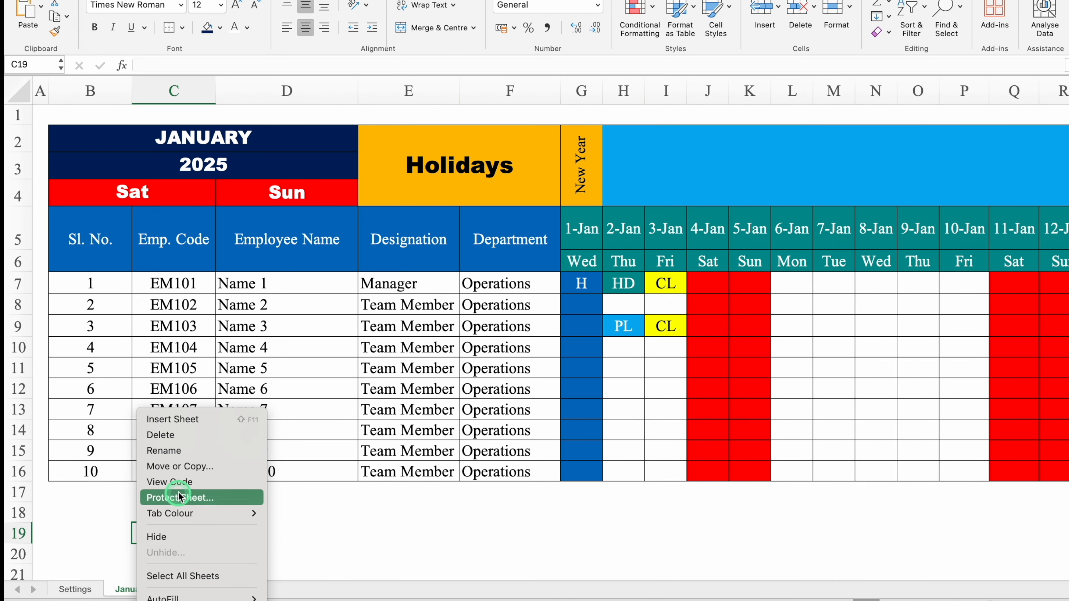
click(180, 466)
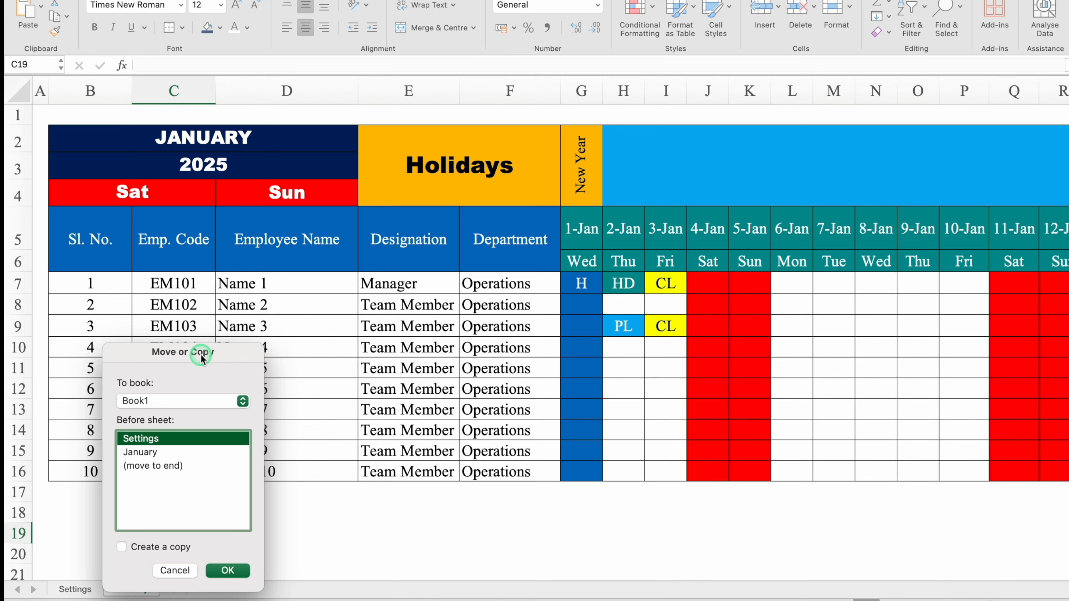
drag(202, 357, 206, 225)
click(163, 334)
click(125, 416)
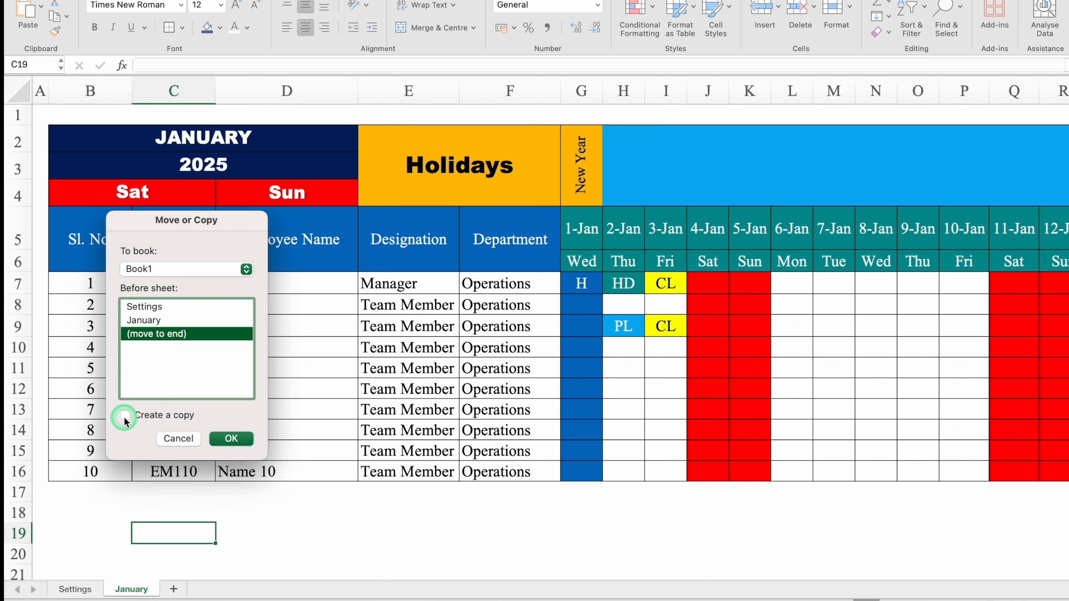
click(223, 438)
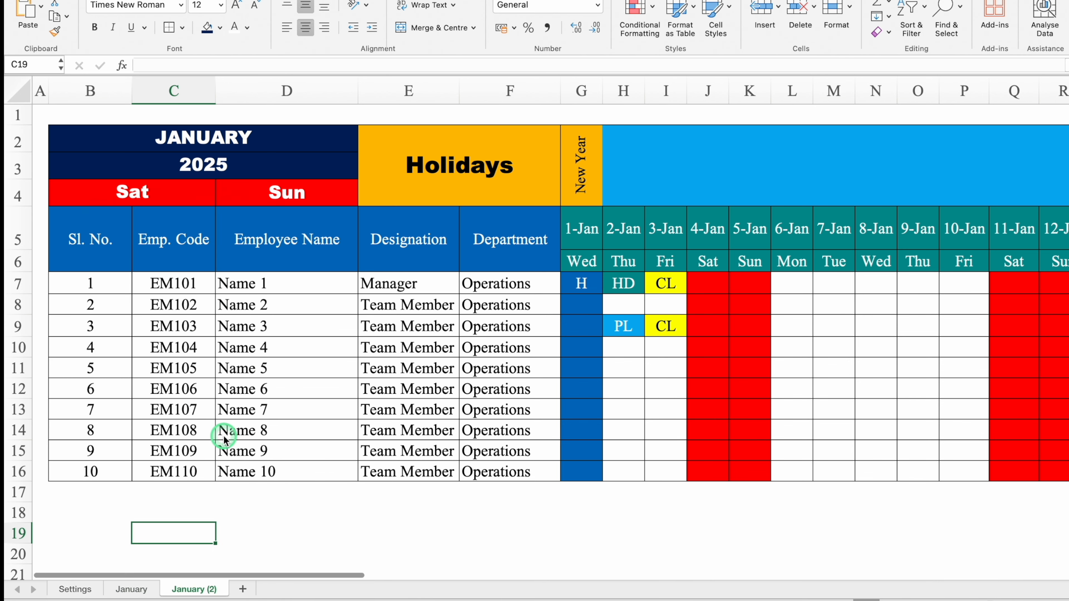
- Rename the copied sheet as February
click(198, 590)
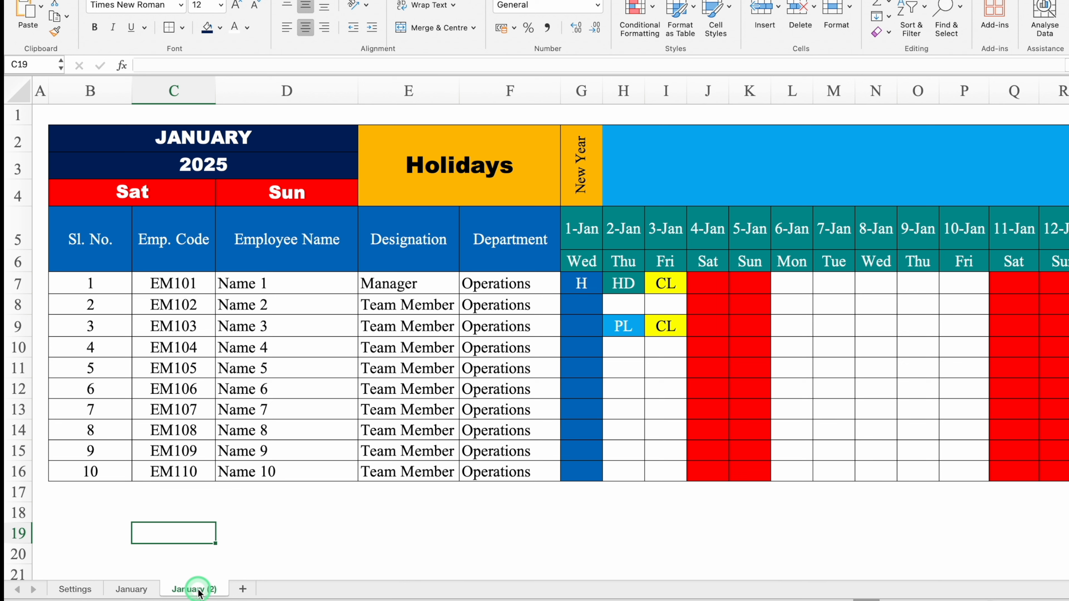
double_click(198, 590)
text(F)
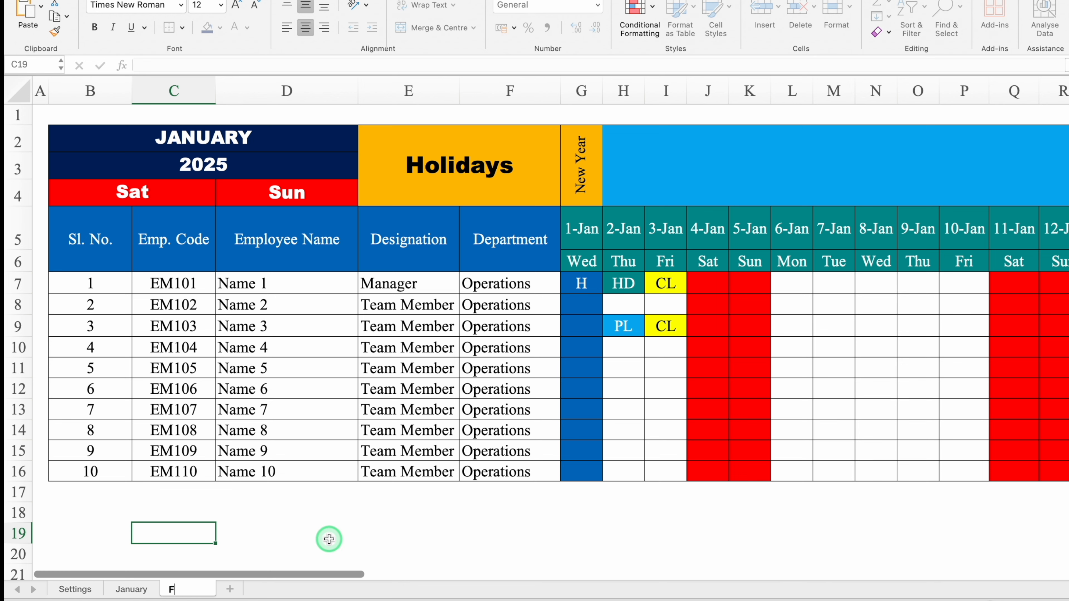
text(ebruary)
key(Return)
- Change the month heading in B2 of the February sheet to FEBRUARY
click(252, 139)
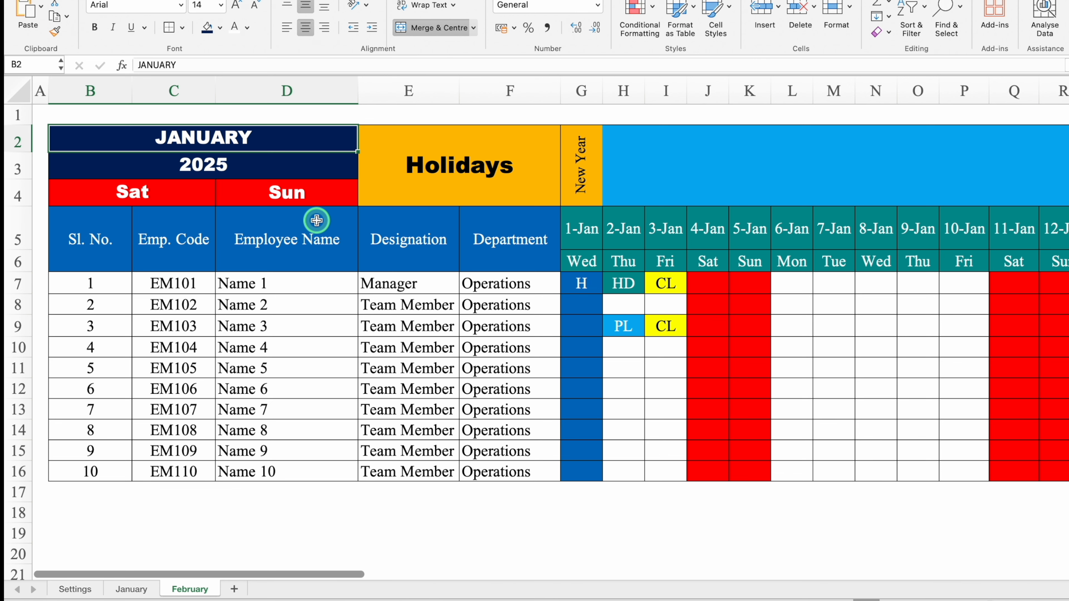
text(FEBRUARY)
key(Return)
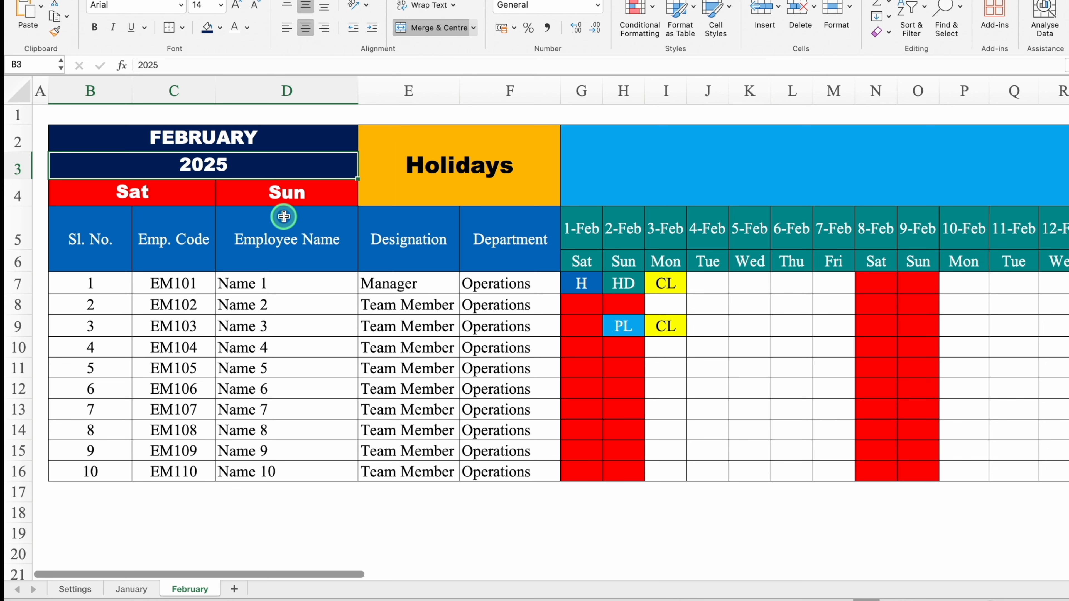
- Link the year in B3 of the February sheet to the January sheet with =January!B3
text(=)
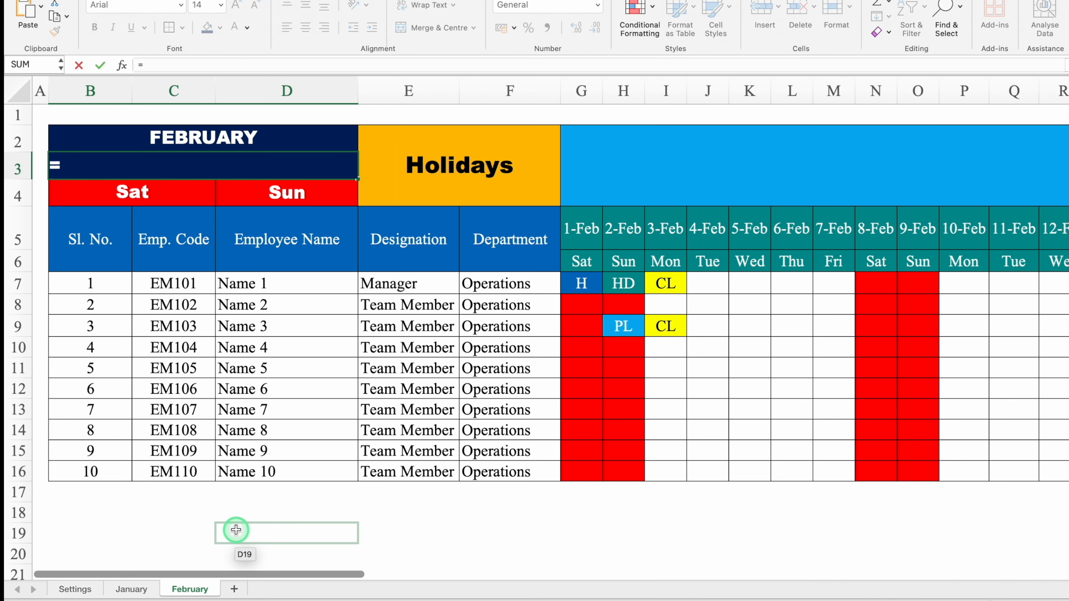
click(138, 587)
click(215, 165)
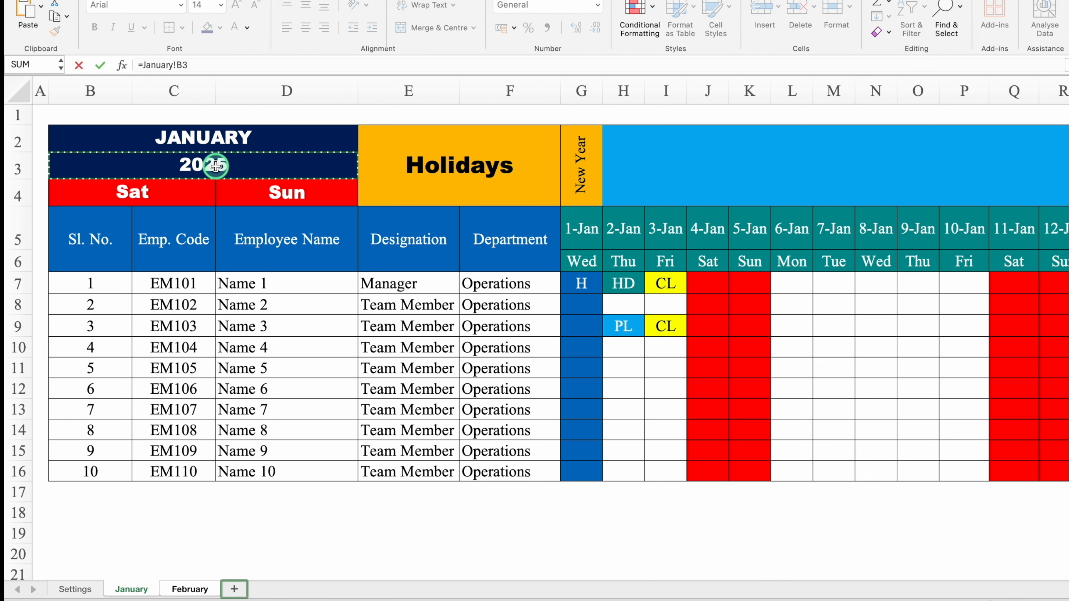
key(Return)
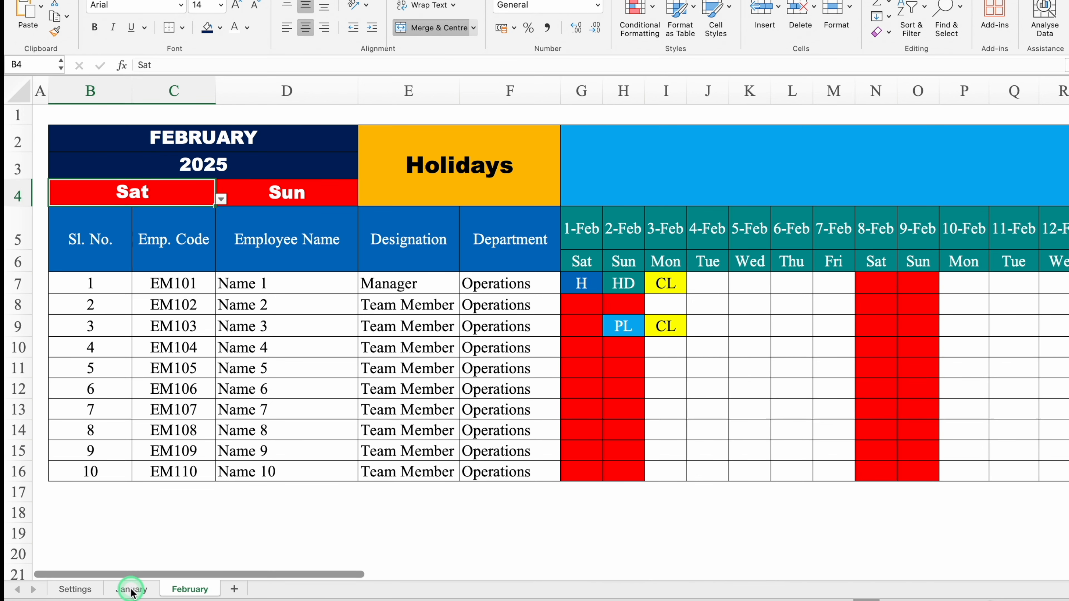
- Test the year link by setting B3 on the January sheet to 2026, check the February sheet, and undo the change
click(131, 590)
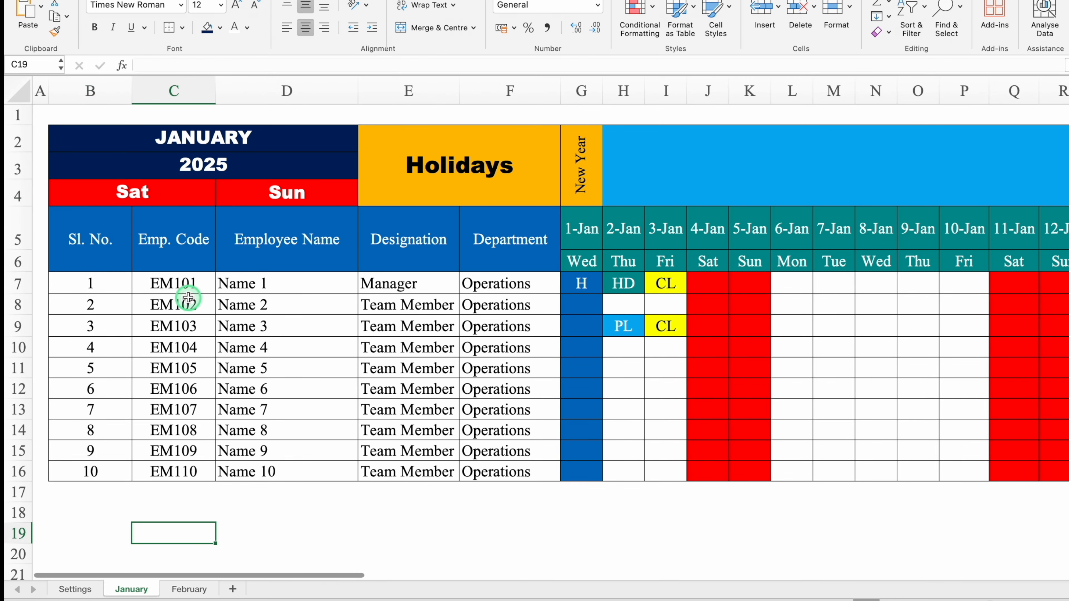
click(210, 164)
click(186, 66)
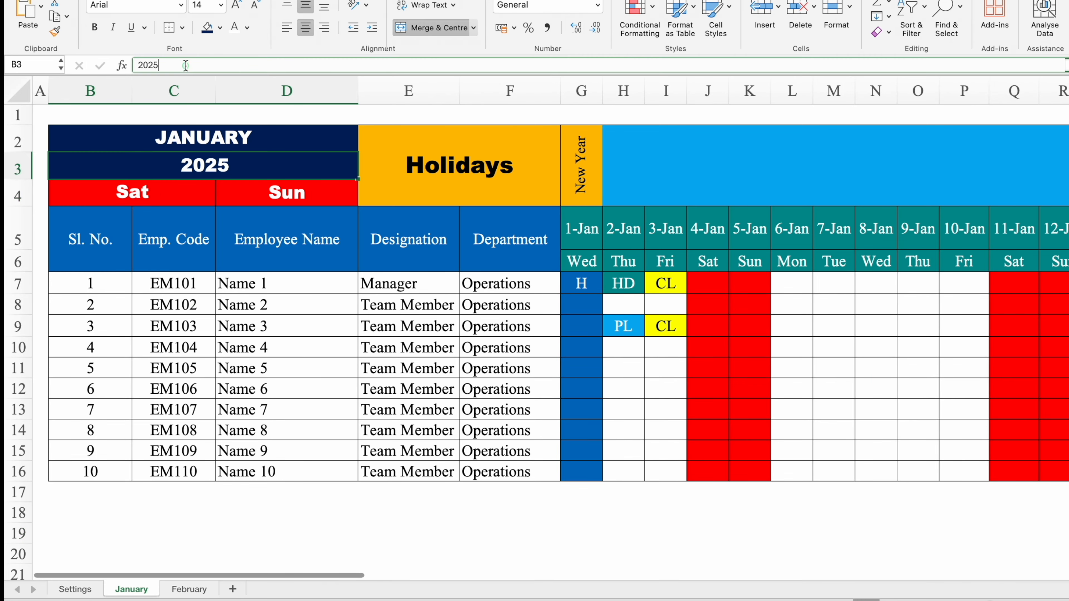
key(BackSpace)
text(6)
key(Return)
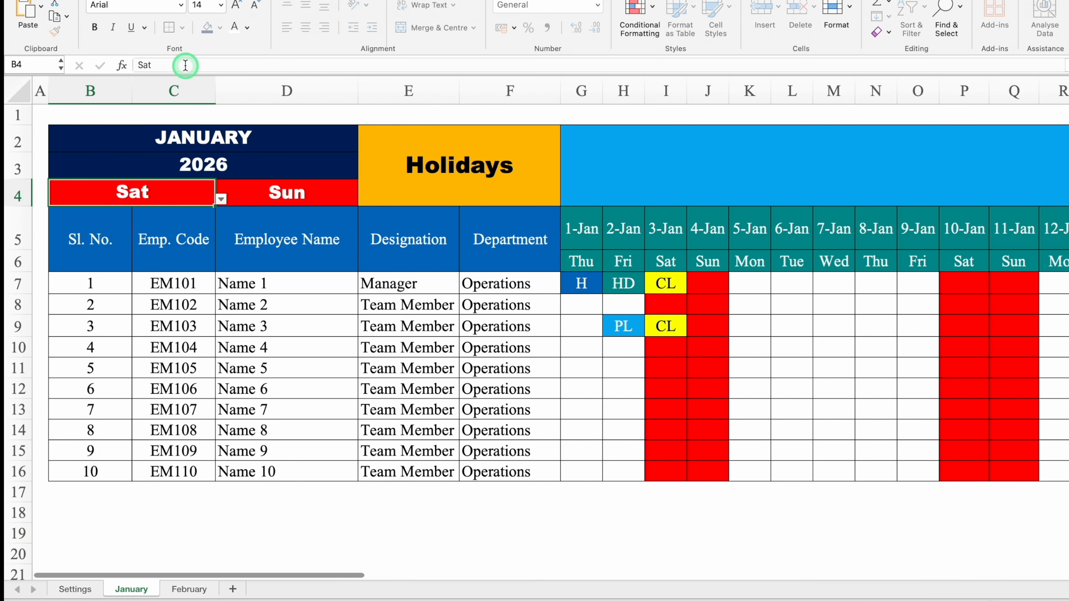
click(189, 590)
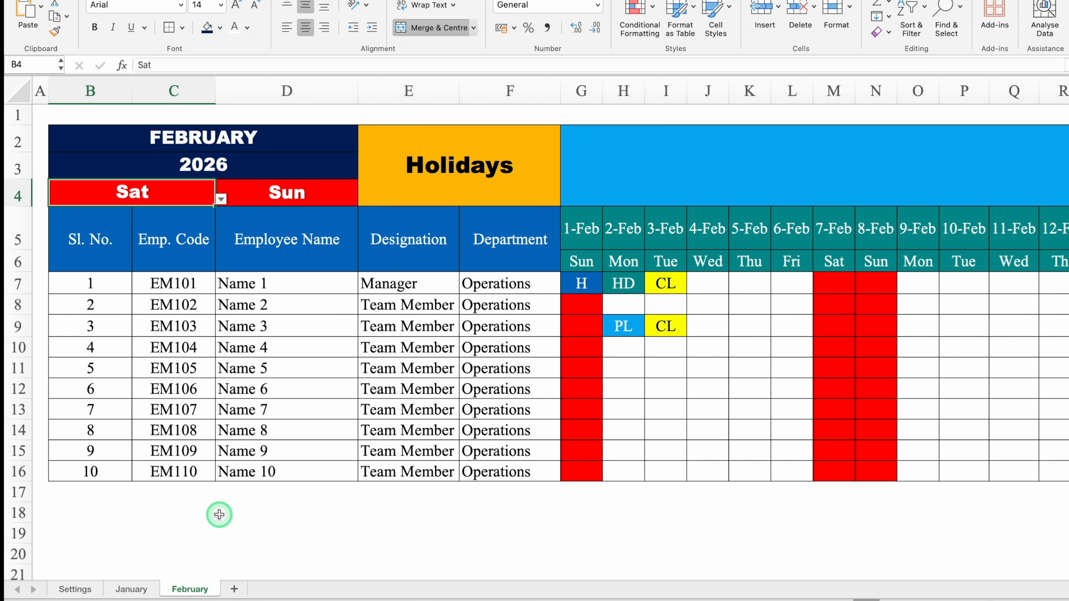
key(super+z)
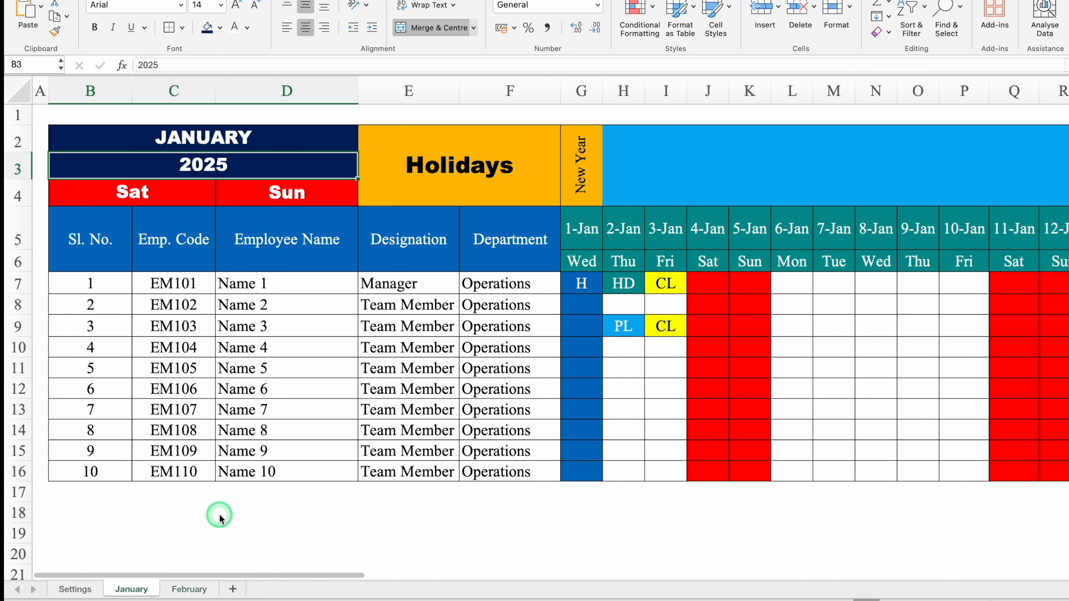
- Clear the leave codes copied from January in G7:J11 of the February sheet
click(177, 590)
drag(585, 283, 710, 361)
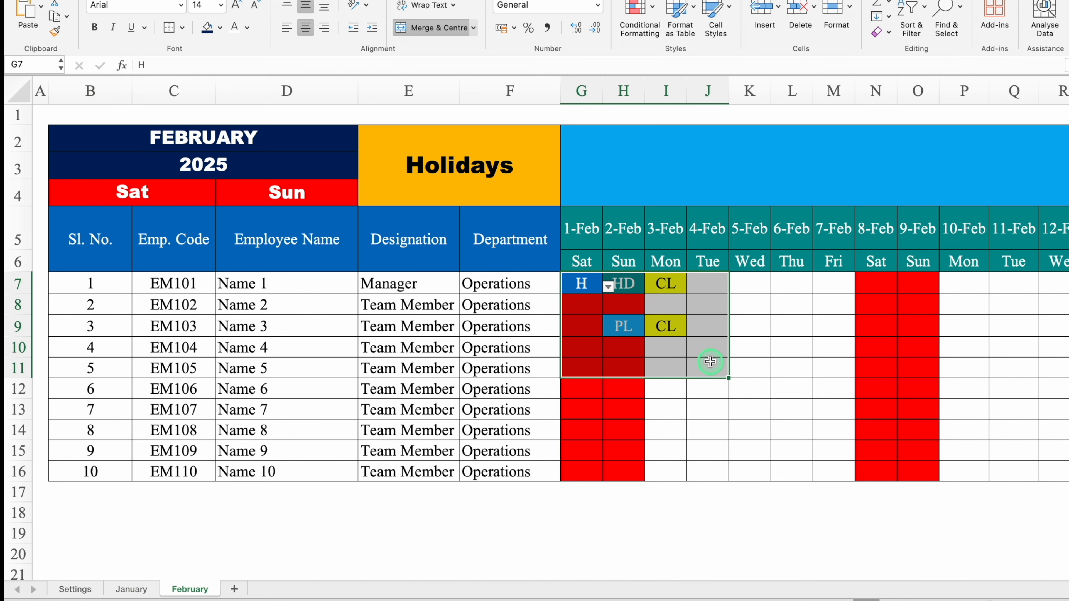
key(Delete)
click(674, 511)
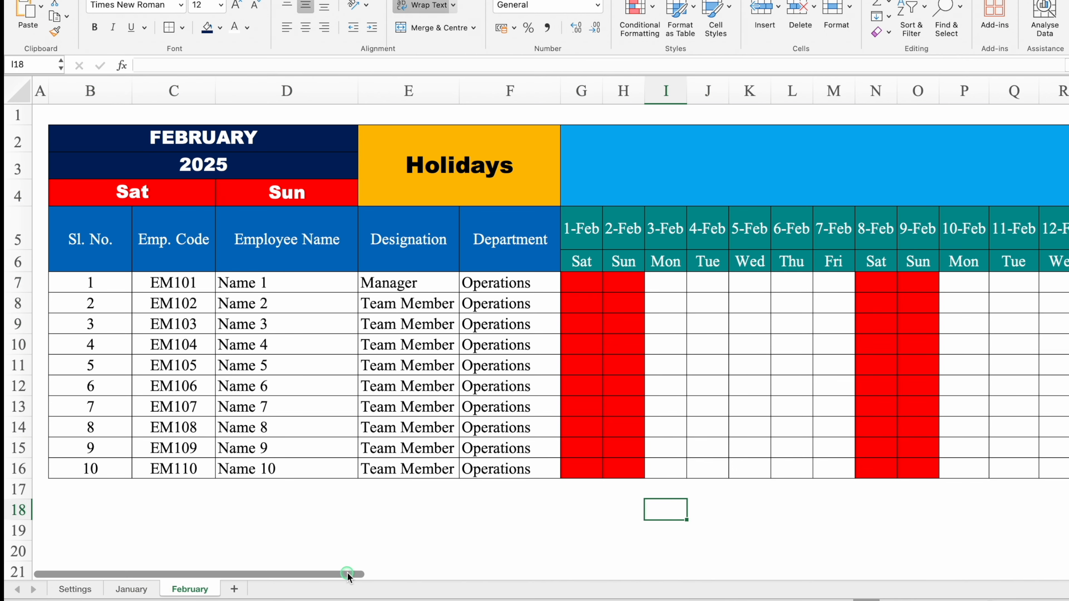
drag(348, 575, 205, 561)
click(237, 514)
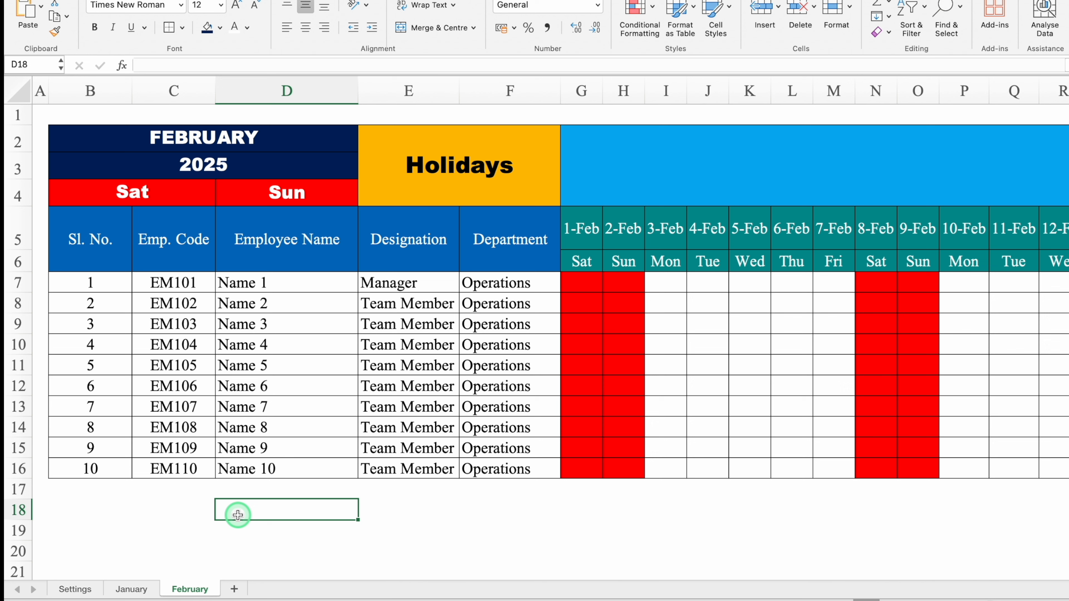
- Create a copy of the February sheet at the end of the workbook
click(200, 589)
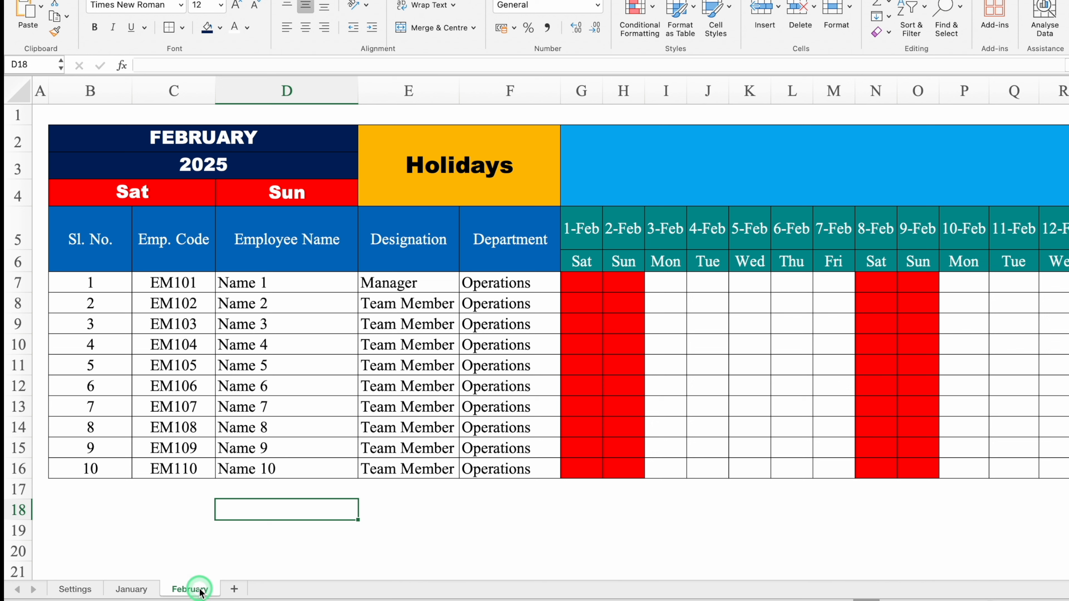
right_click(199, 590)
click(244, 466)
drag(268, 362, 268, 217)
click(218, 340)
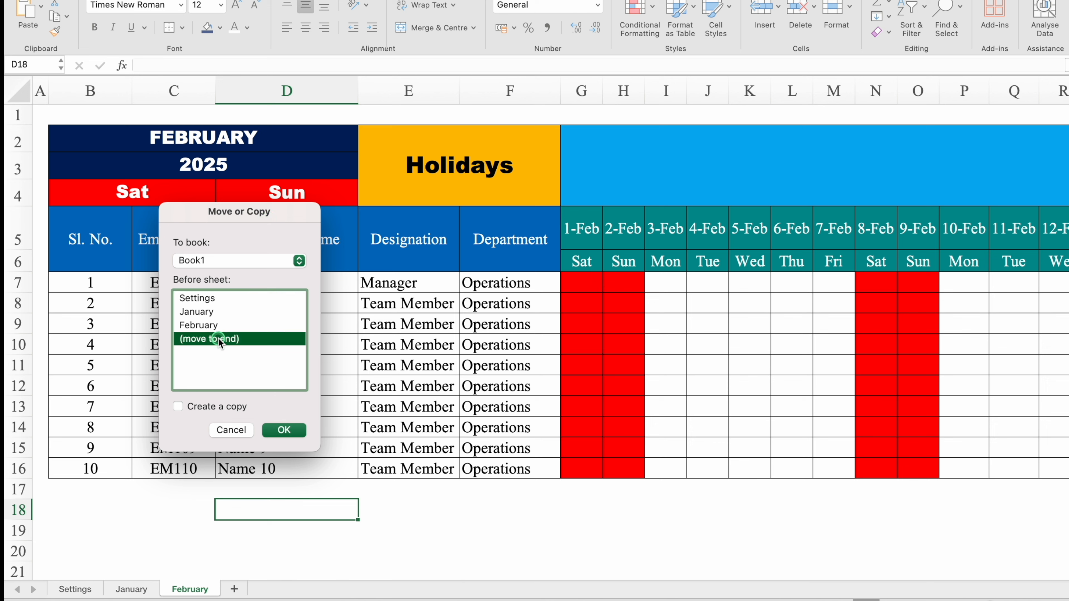
click(178, 406)
click(291, 431)
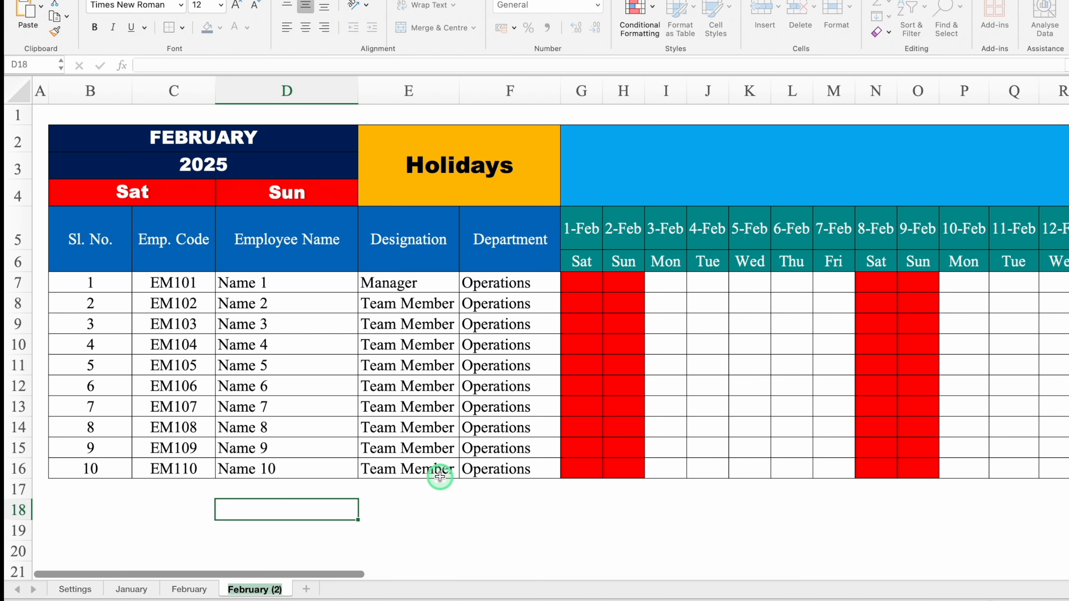
- Rename the copied sheet as March and change its month heading in B2 to MARCH
text(March)
click(192, 143)
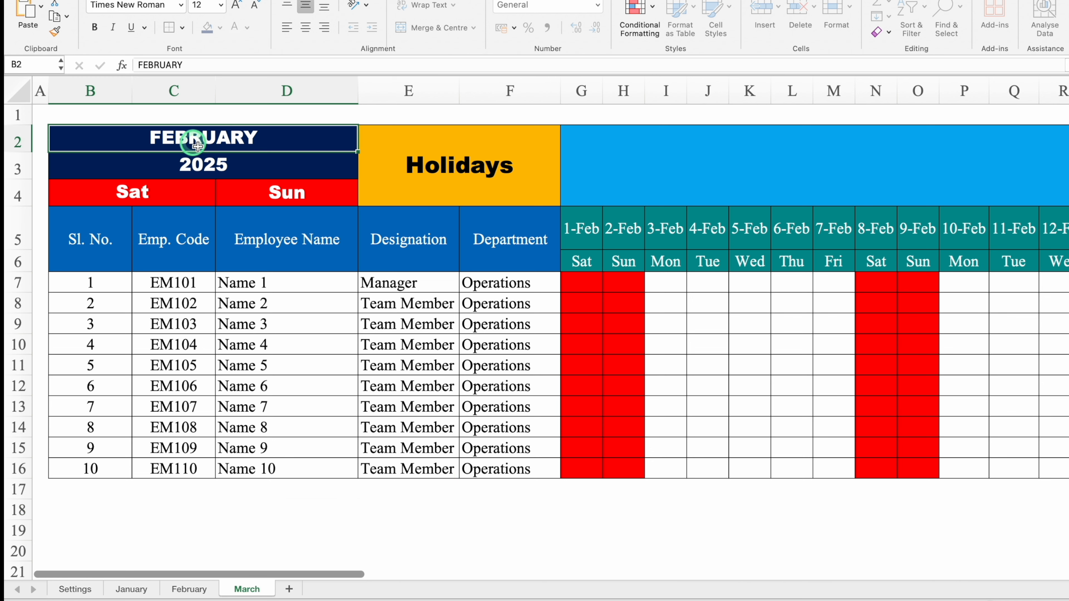
text(MARCH)
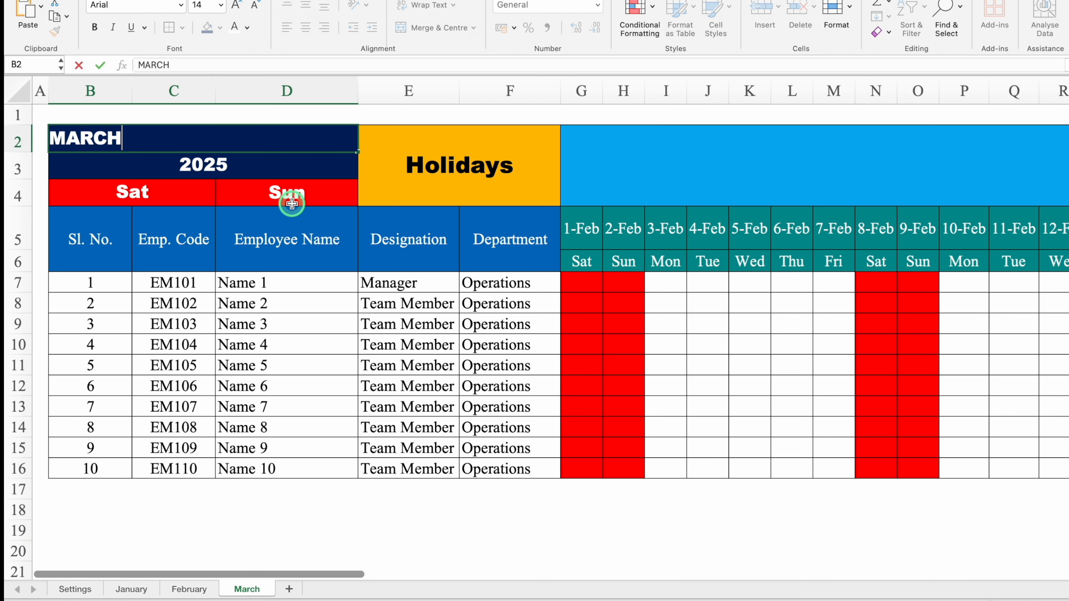
click(352, 496)
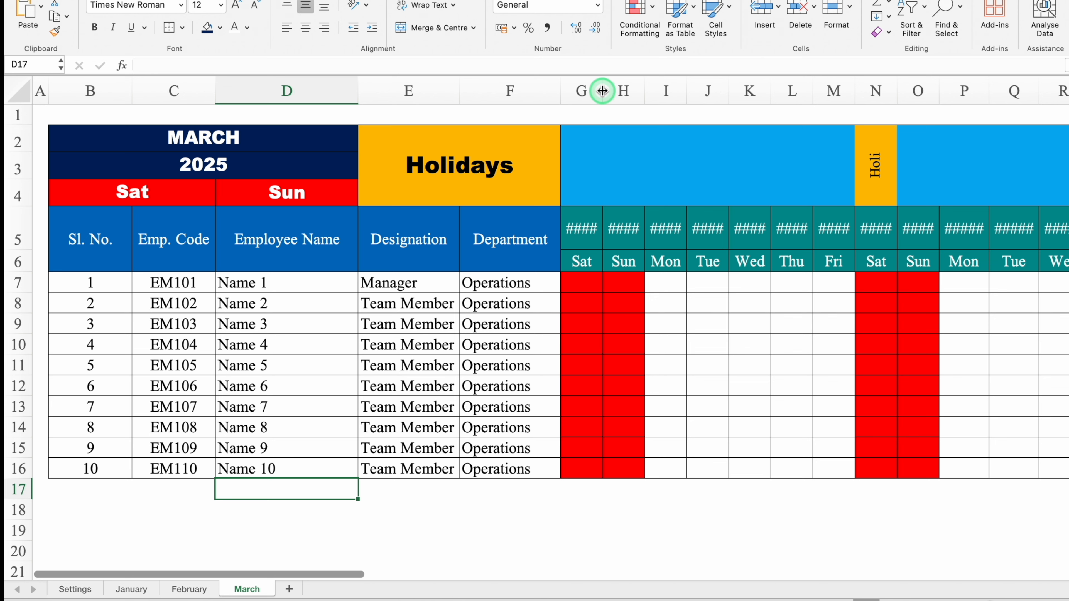
- Widen all the date columns G to AK of the March sheet so the dates fit
drag(603, 90, 591, 181)
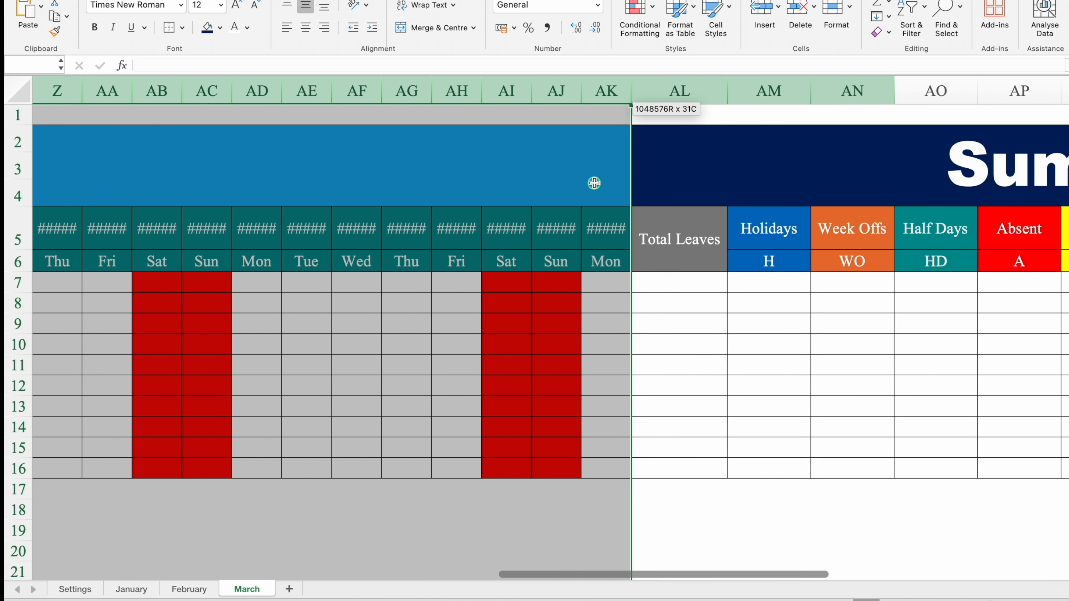
drag(630, 87, 642, 89)
click(661, 538)
drag(711, 583, 106, 562)
click(163, 538)
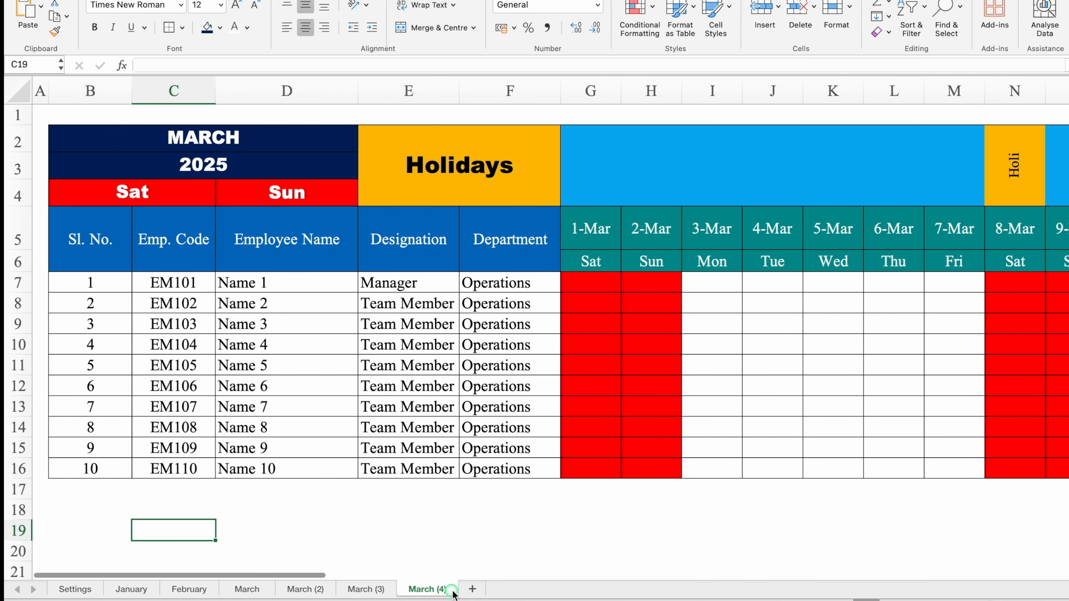
- Rename the March (2) sheet as April and change its month heading in B2 to APRIL
double_click(303, 589)
text(April)
key(Return)
click(230, 126)
text(APRIL)
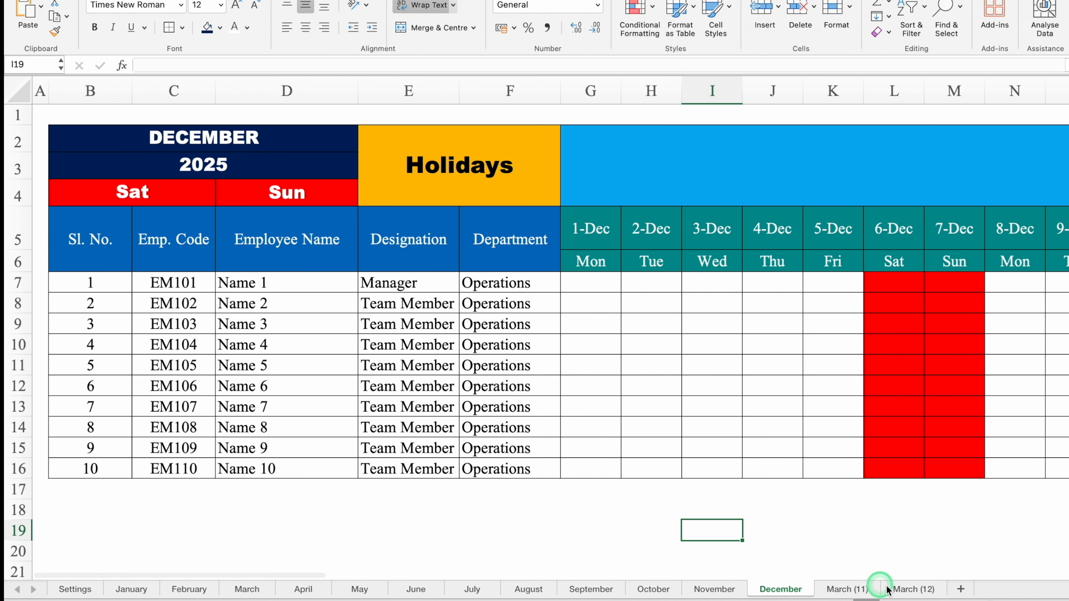
- Delete the surplus March (12) sheet and rename the March (11) sheet as ANNUAL
click(907, 592)
right_click(907, 592)
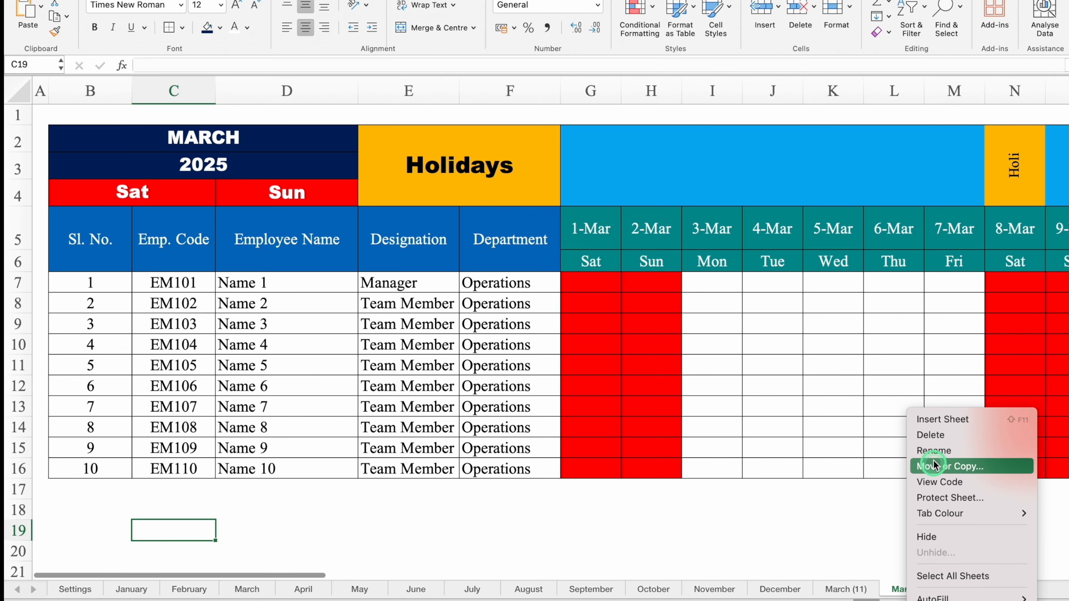
click(930, 436)
click(585, 206)
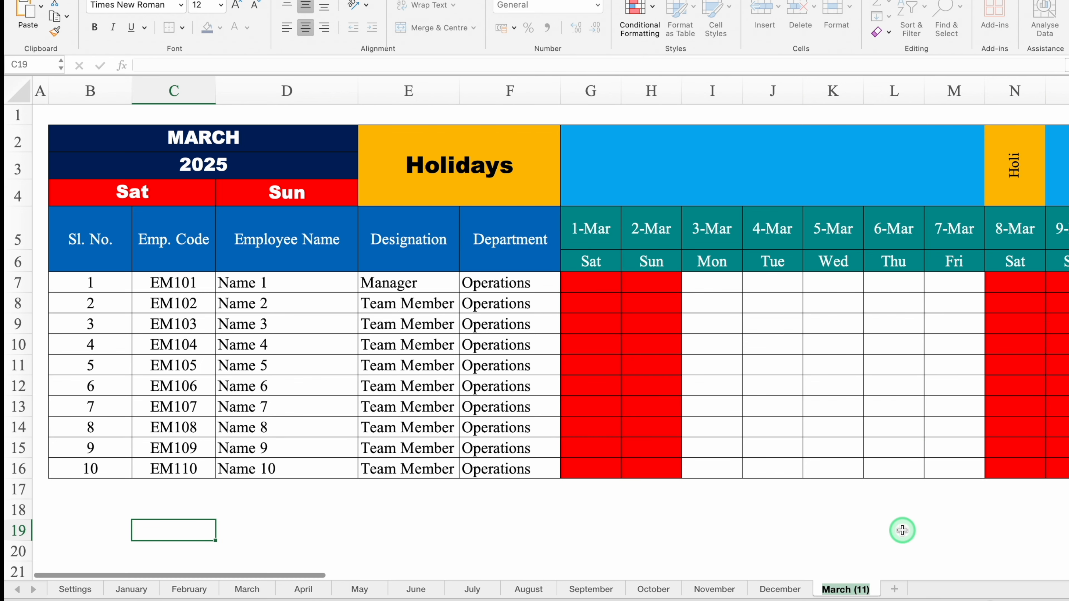
text(AL)
click(822, 530)
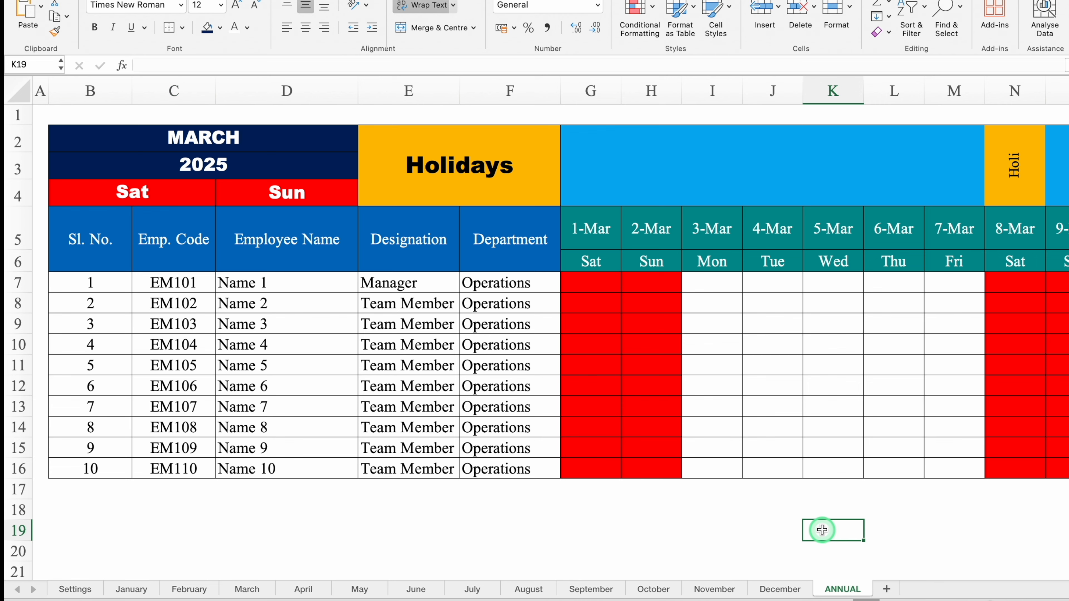
- Delete the date columns G to AK from the ANNUAL sheet
drag(591, 91, 203, 172)
right_click(129, 91)
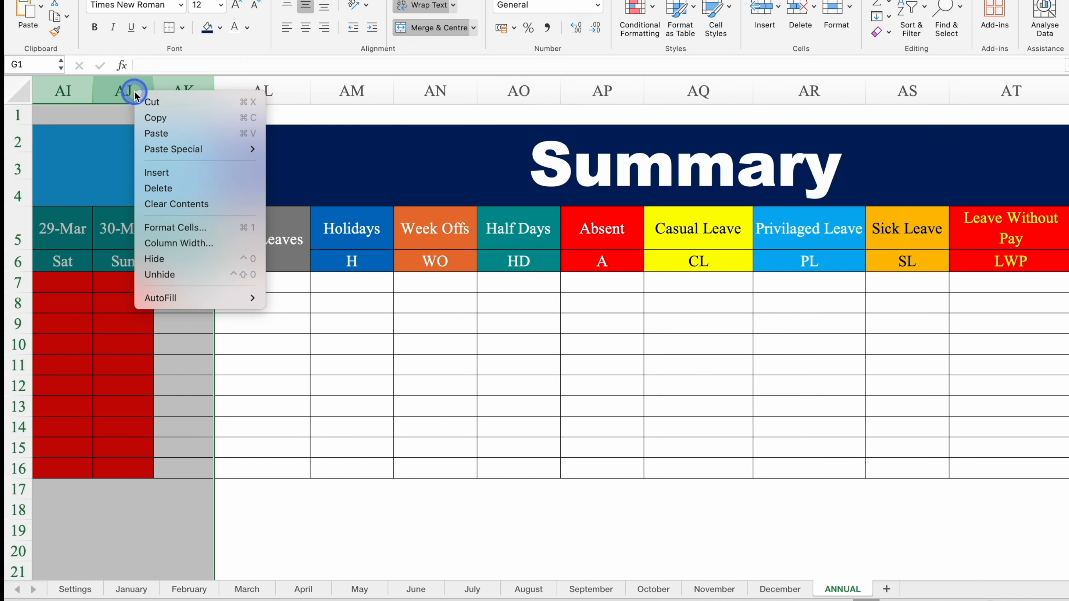
click(176, 173)
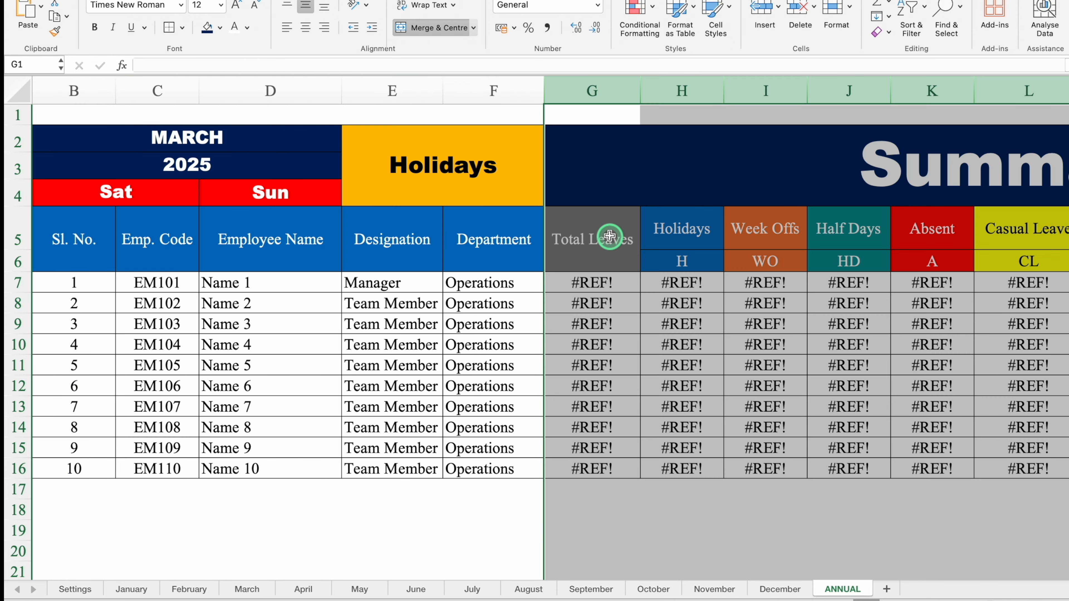
- Clear the broken summary formulas for all ten employees in G7:P16 of the ANNUAL sheet
click(616, 281)
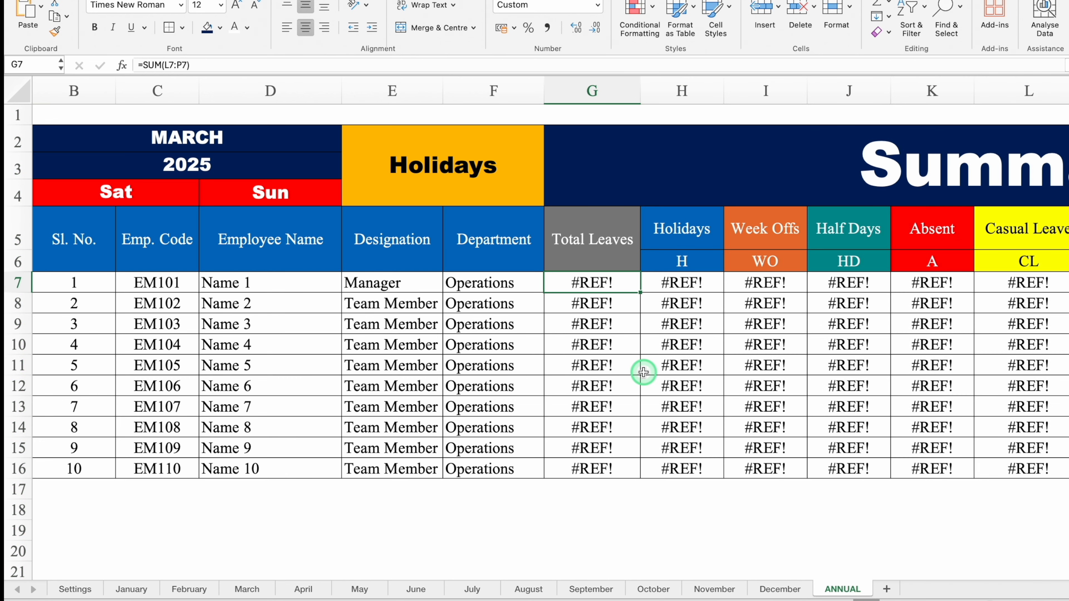
key(ctrl+shift+Down)
key(ctrl+shift+Right)
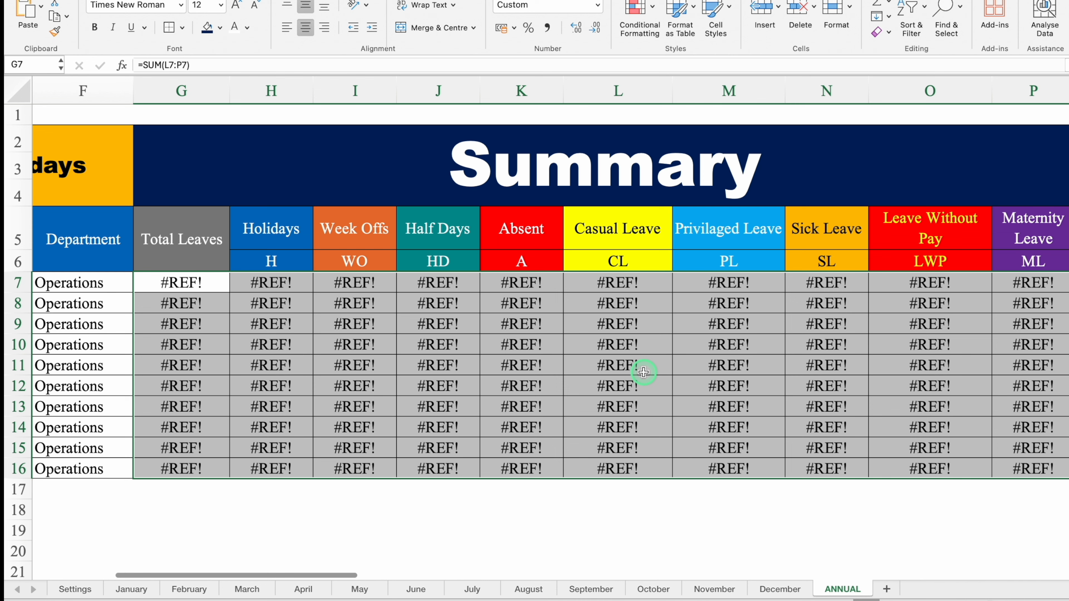
key(Delete)
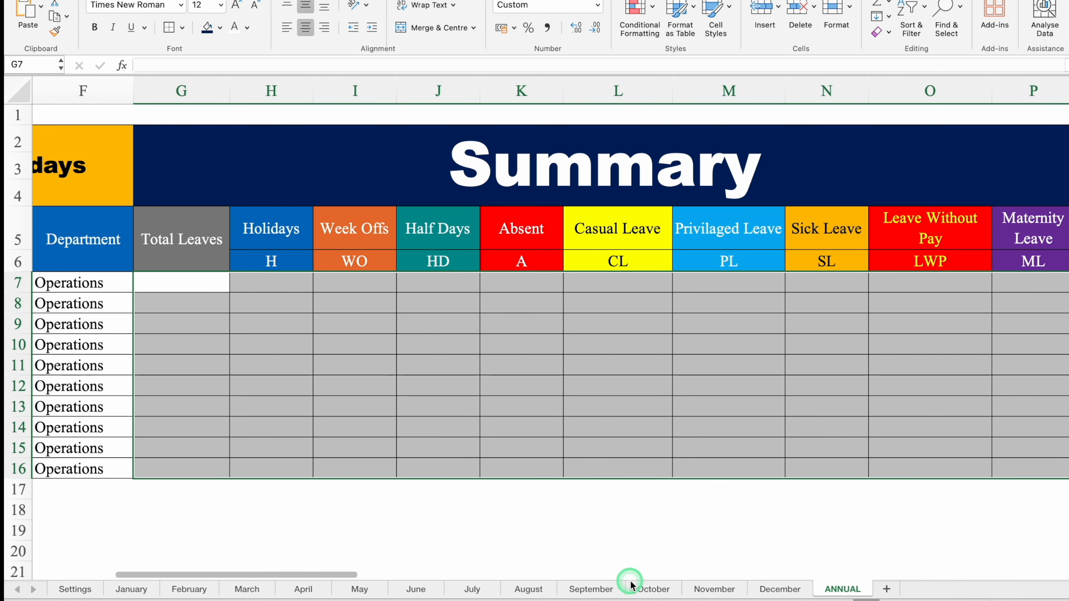
- Clear the contents of banner rows 2 to 4 on the ANNUAL sheet and unmerge their cells
scroll(179, 580, left, 8)
click(22, 139)
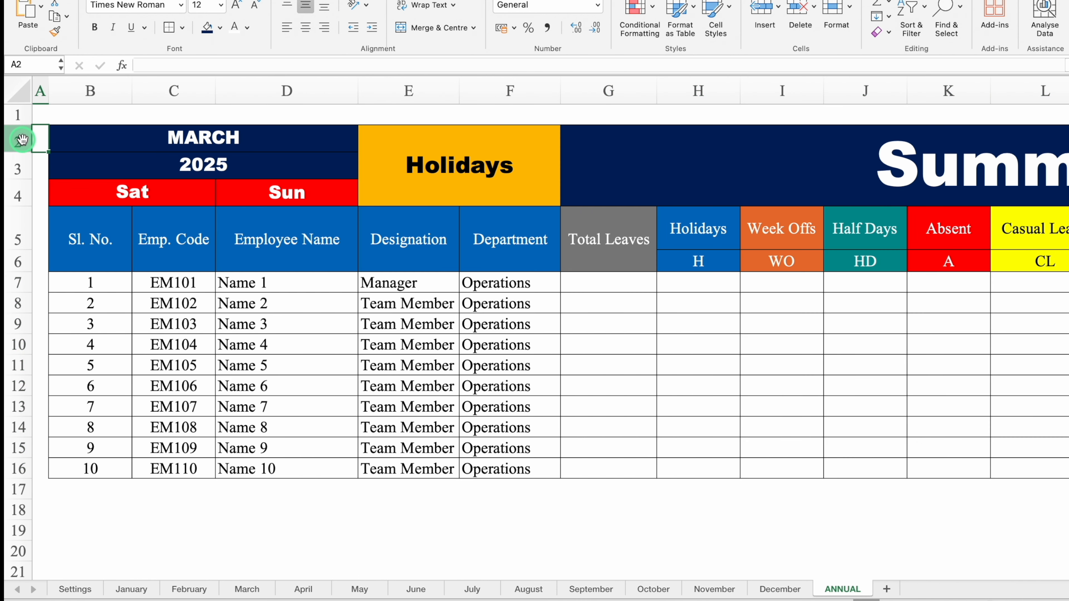
drag(22, 139, 32, 194)
key(Delete)
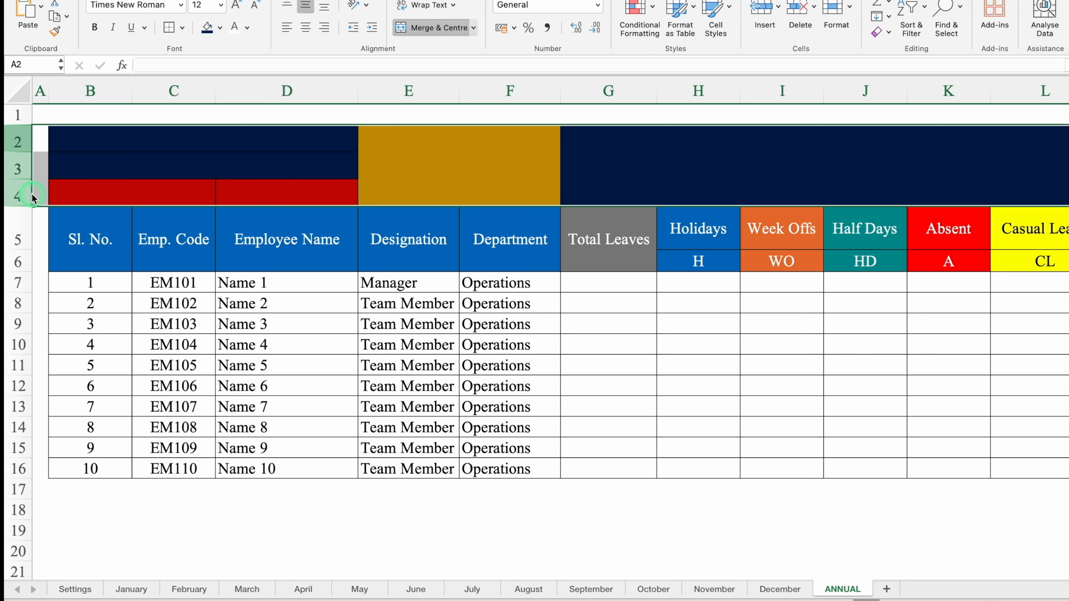
click(439, 29)
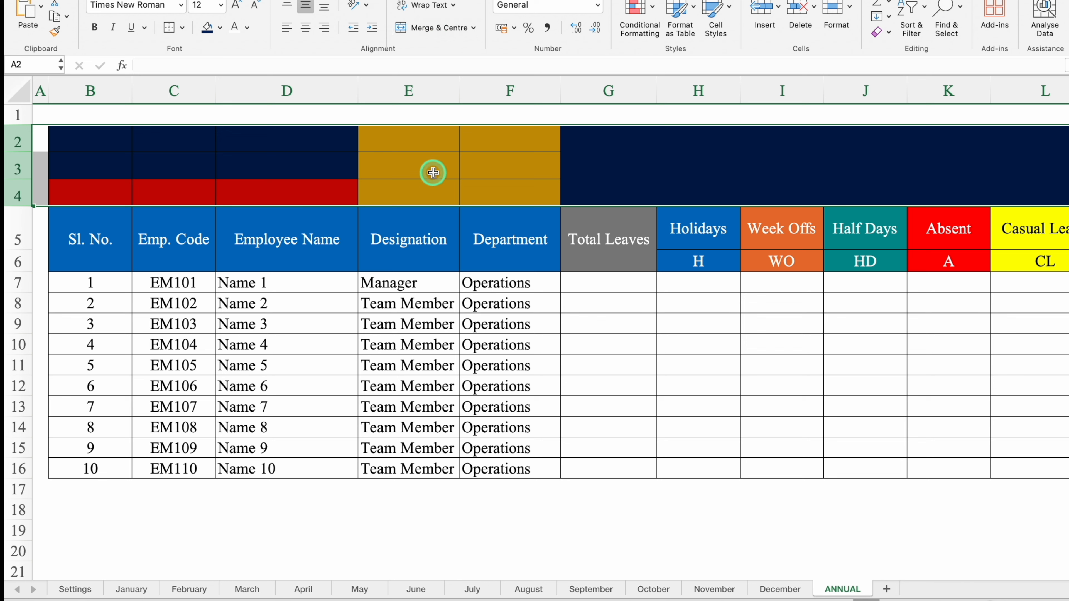
- Delete rows 3 and 4 from the ANNUAL sheet, leaving a single banner row above the headers
click(17, 169)
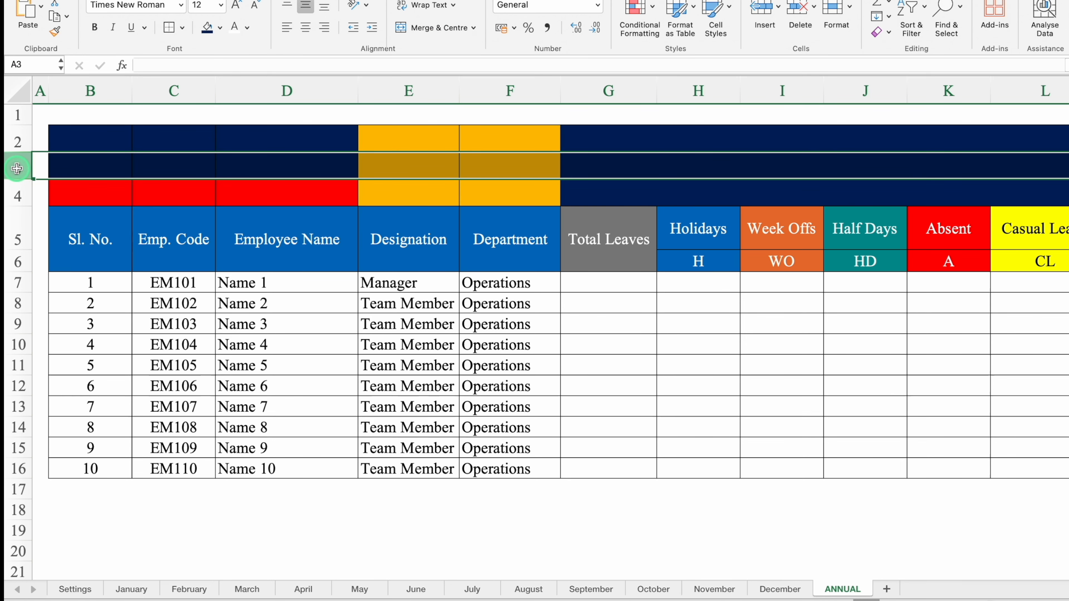
drag(17, 169, 17, 193)
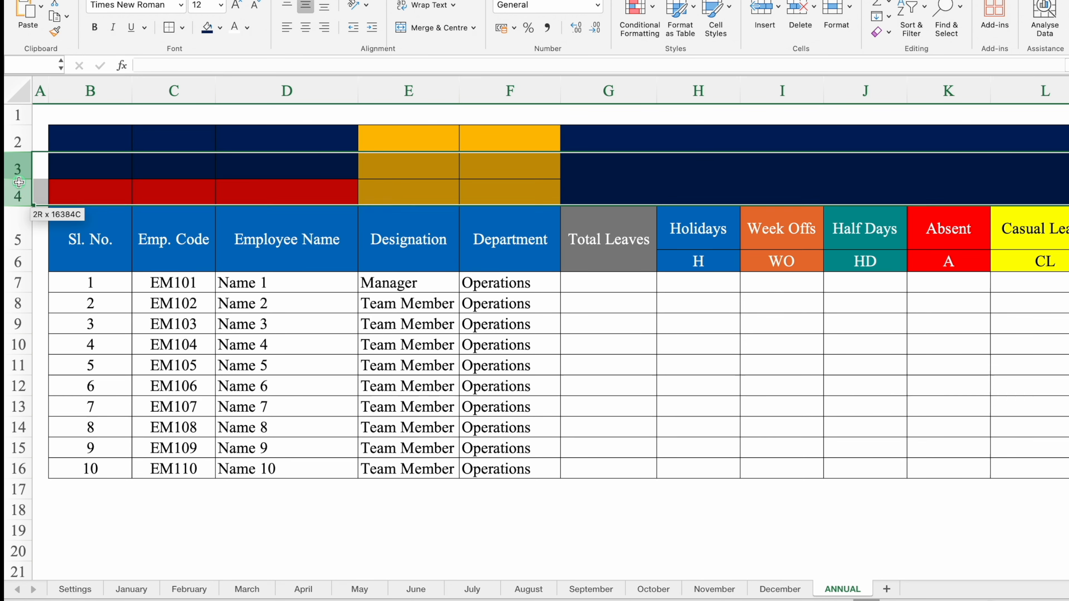
right_click(18, 168)
click(79, 272)
- Merge and centre B2:D2 on the ANNUAL sheet, with an orange fill and black font colour
click(103, 140)
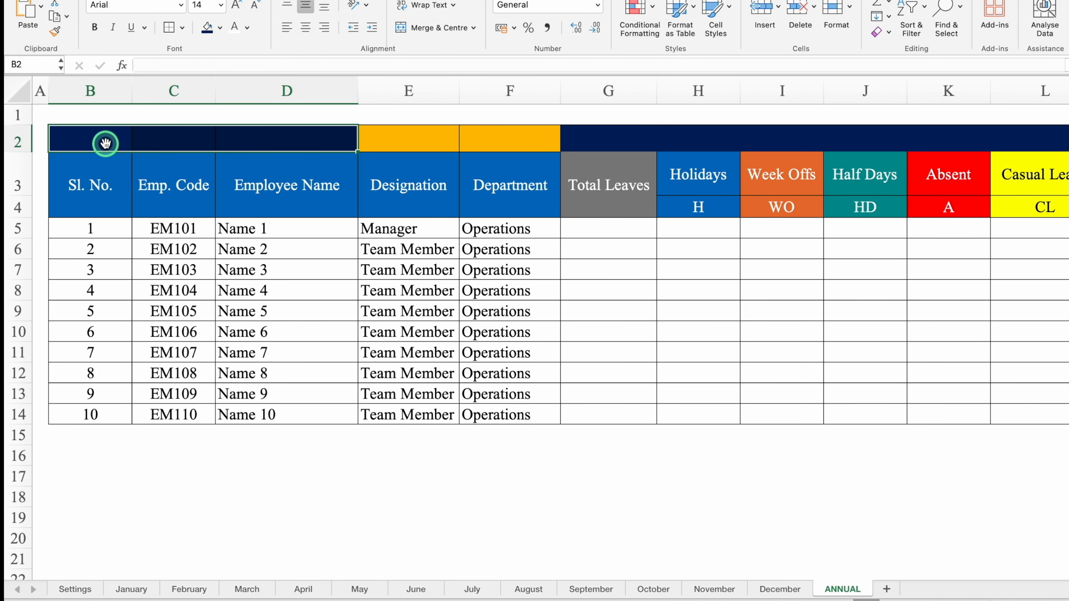
drag(104, 142, 275, 139)
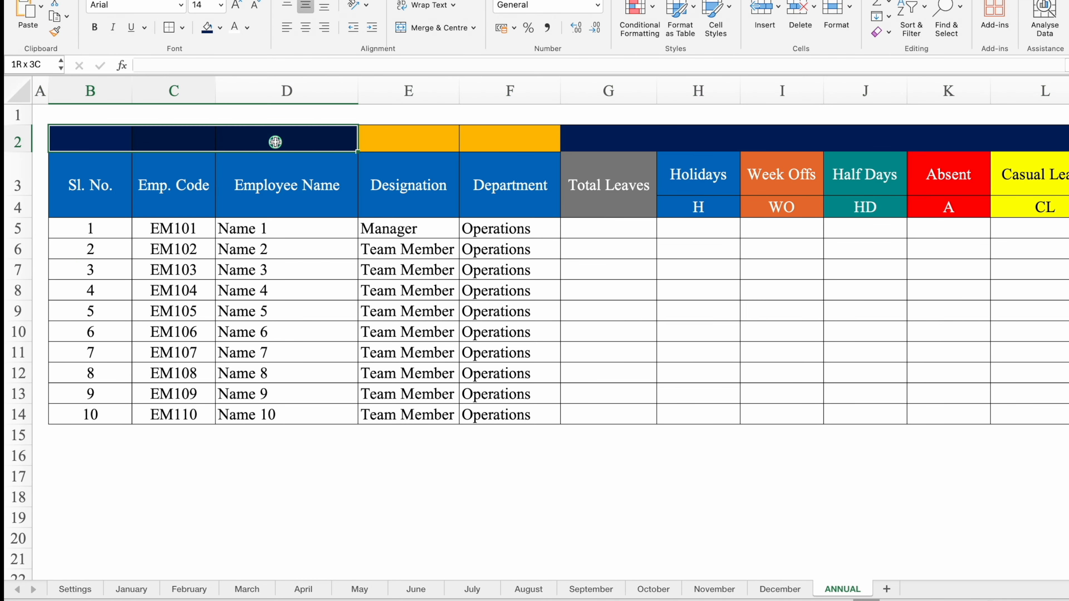
click(430, 29)
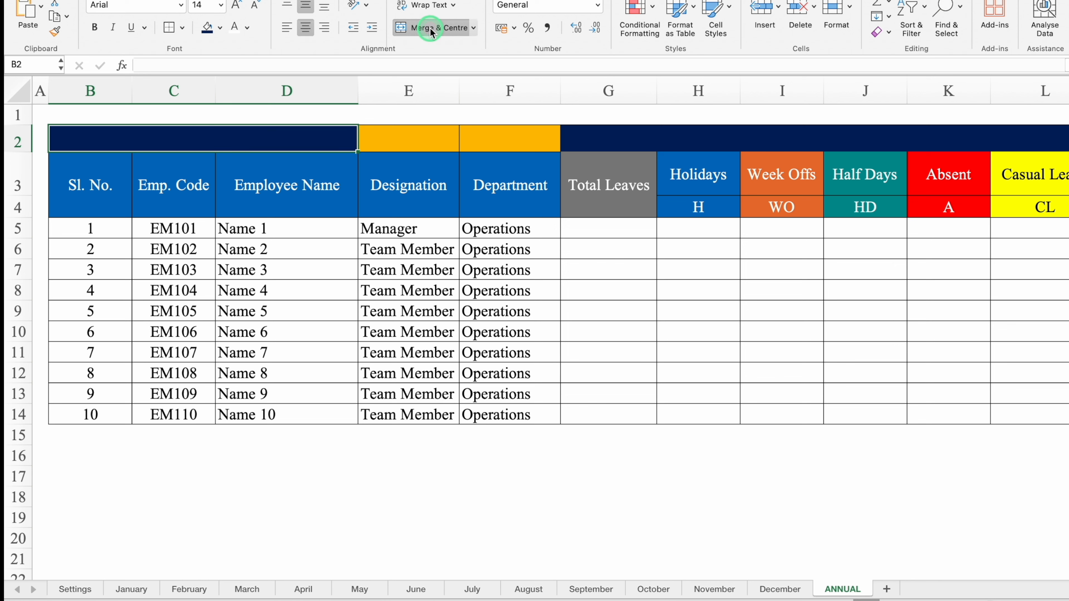
click(218, 27)
click(239, 187)
click(247, 28)
click(248, 91)
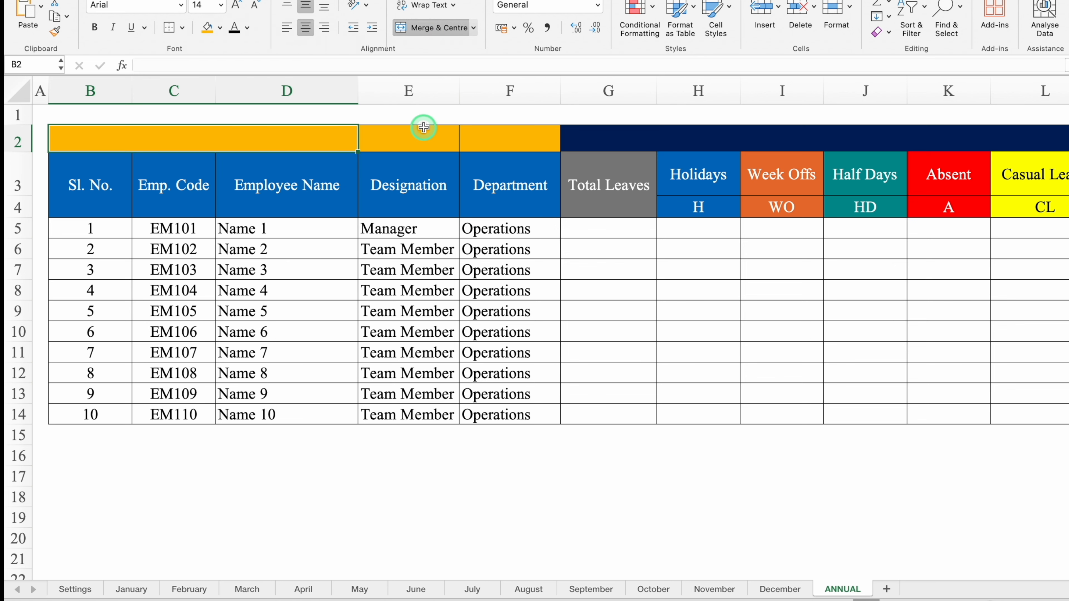
- Give banner cells E2:F2 a dark blue fill and white font colour
click(414, 139)
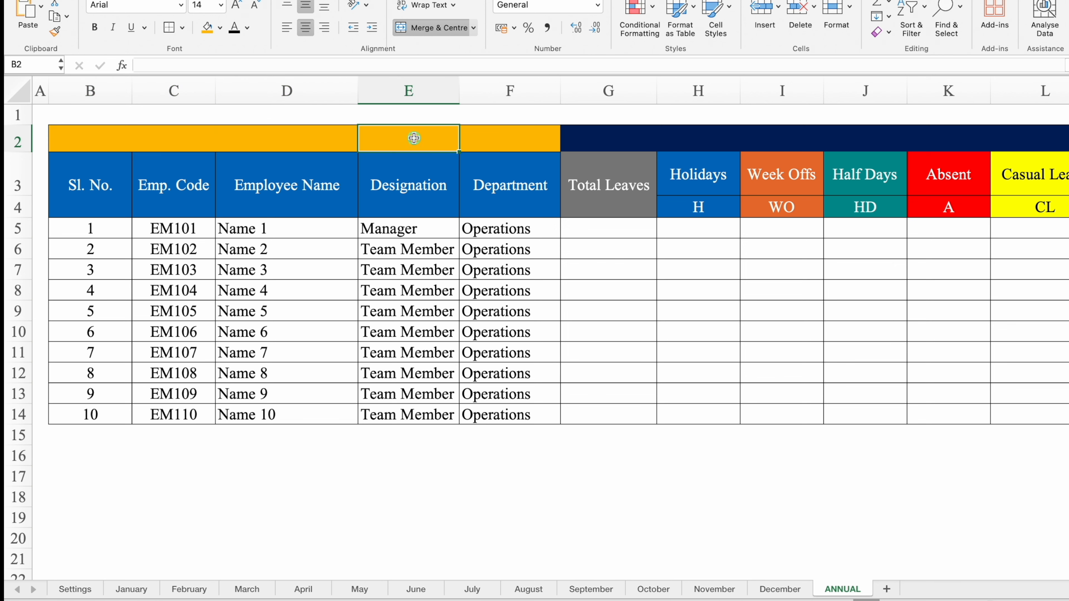
drag(459, 138, 494, 134)
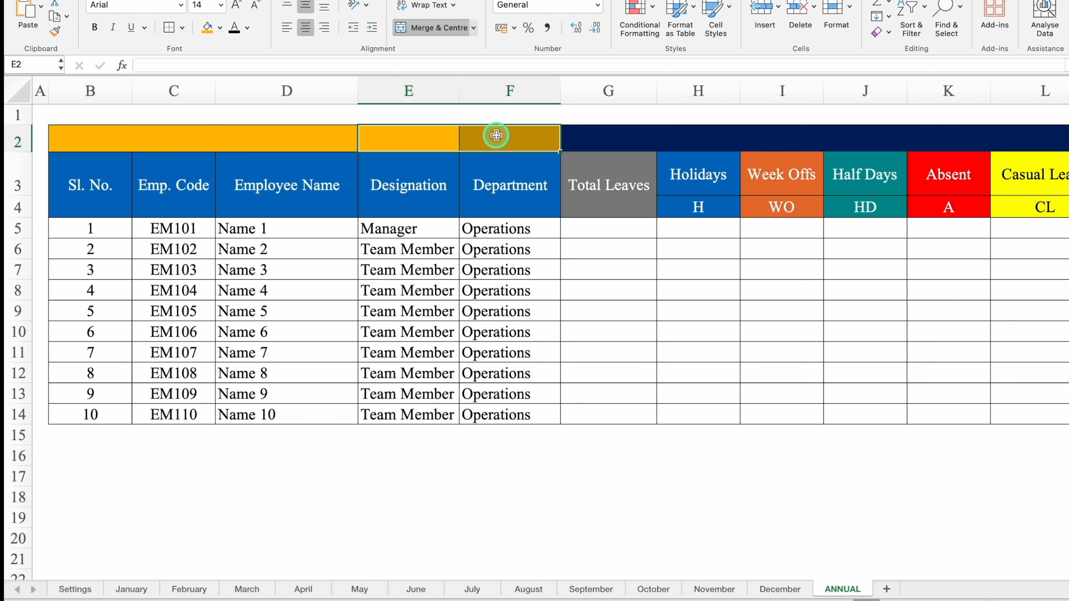
click(220, 28)
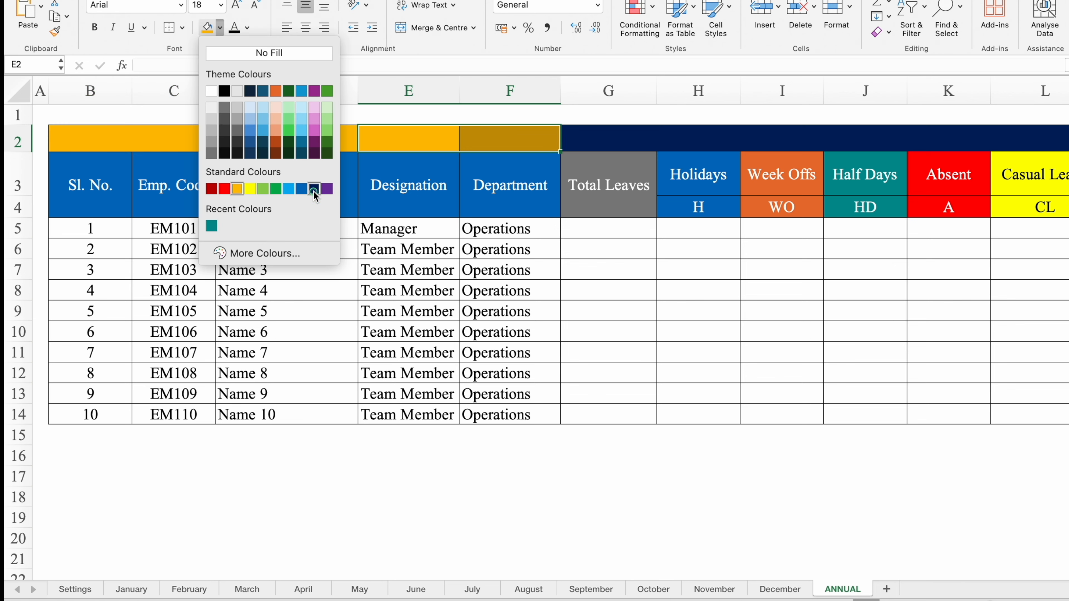
click(314, 188)
click(248, 29)
click(239, 88)
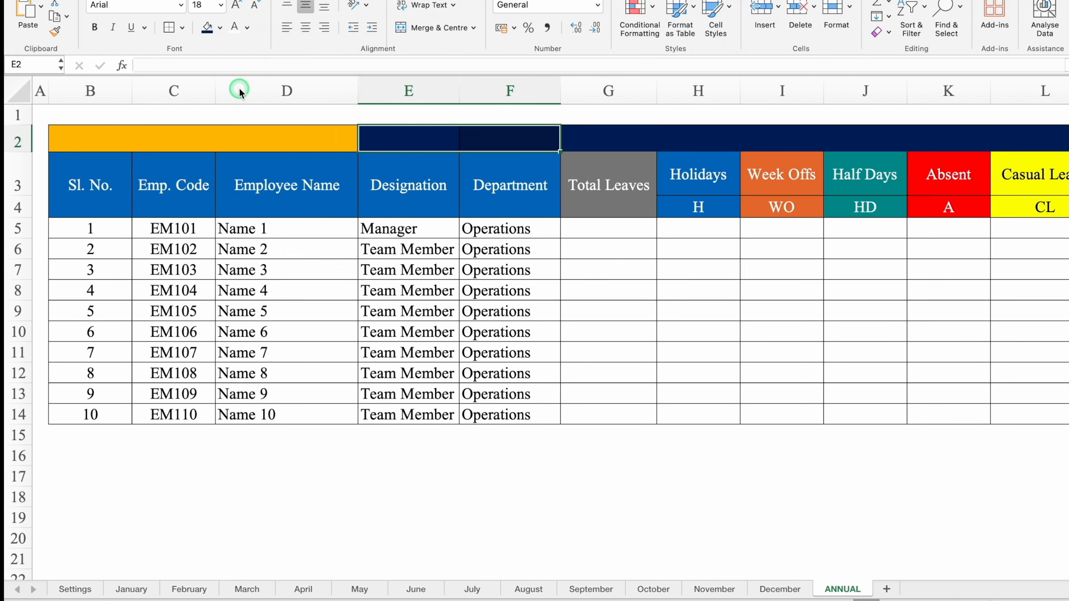
- Merge and centre the dark blue banner cells E2:P2 and make row 2 about twice as tall
click(417, 134)
drag(417, 133, 947, 139)
click(437, 28)
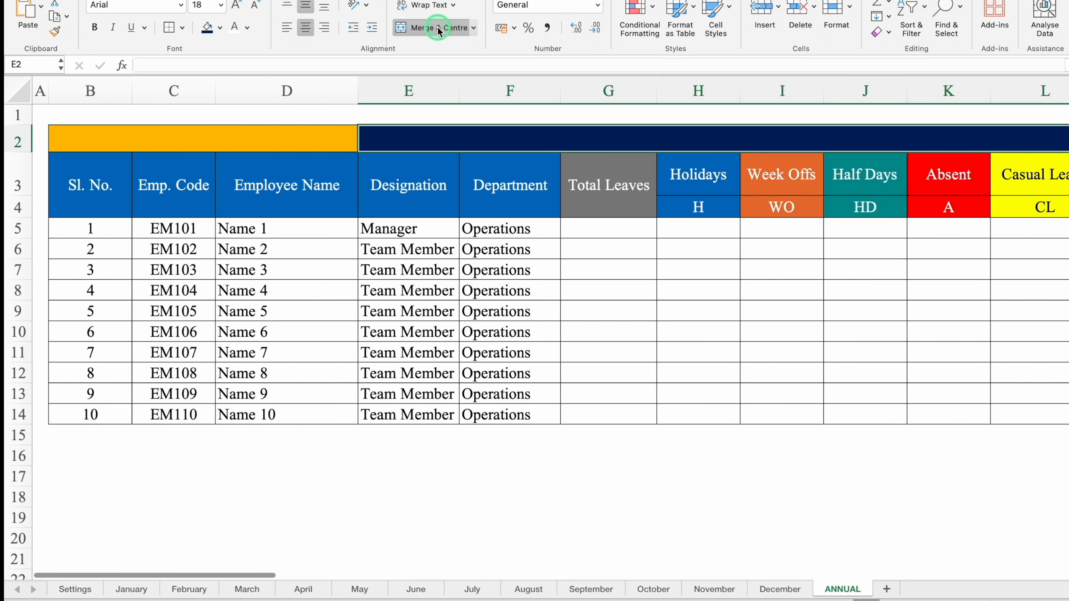
drag(19, 152, 25, 180)
- Link the orange cell B2 to the year on the December sheet with the formula =December!B3
click(165, 152)
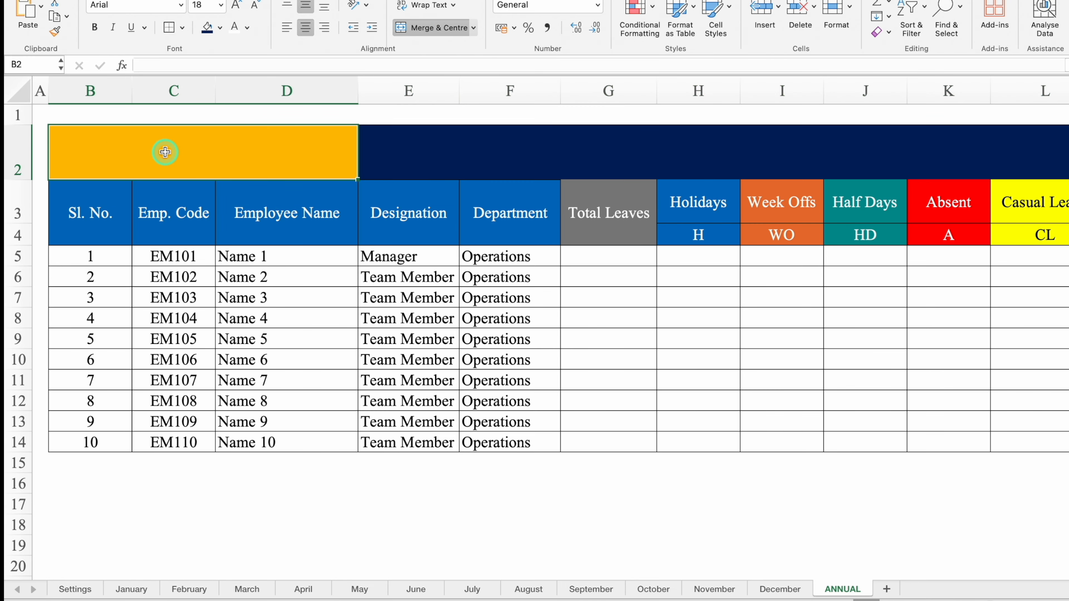
text(=)
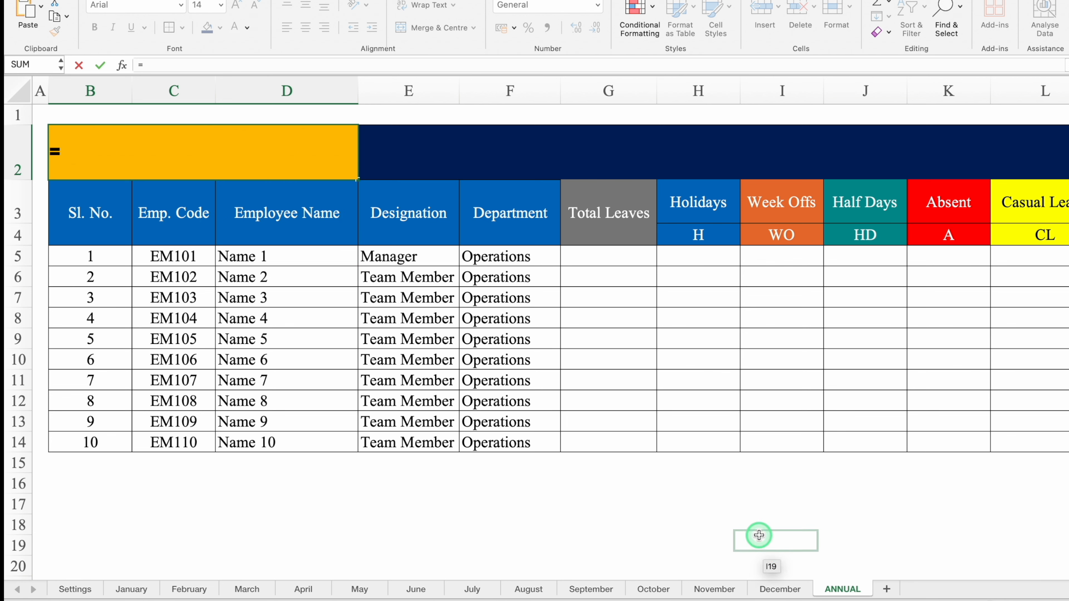
click(781, 590)
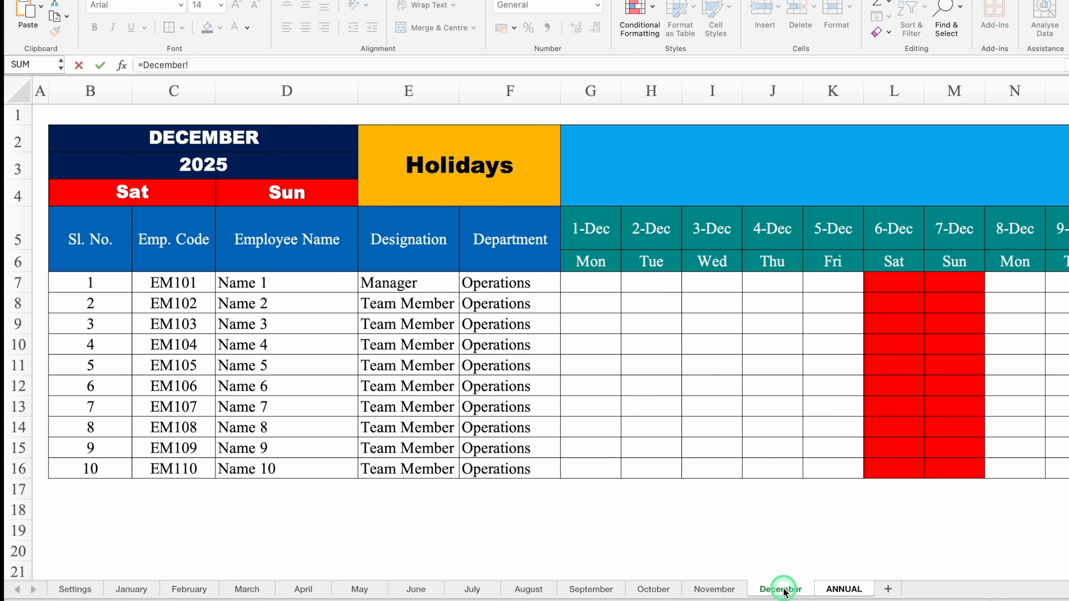
click(210, 169)
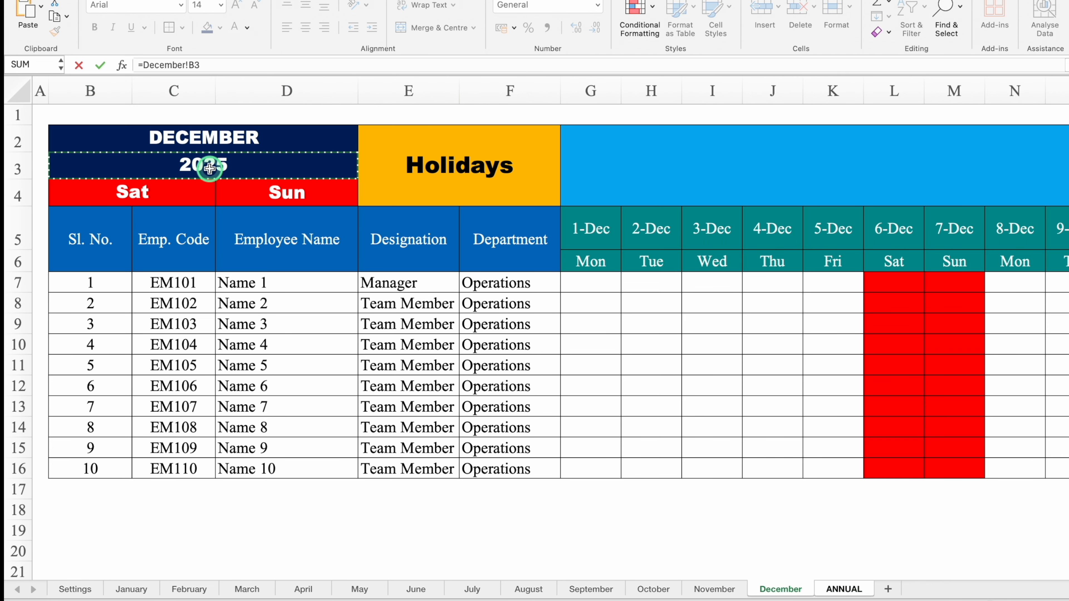
key(Return)
click(209, 168)
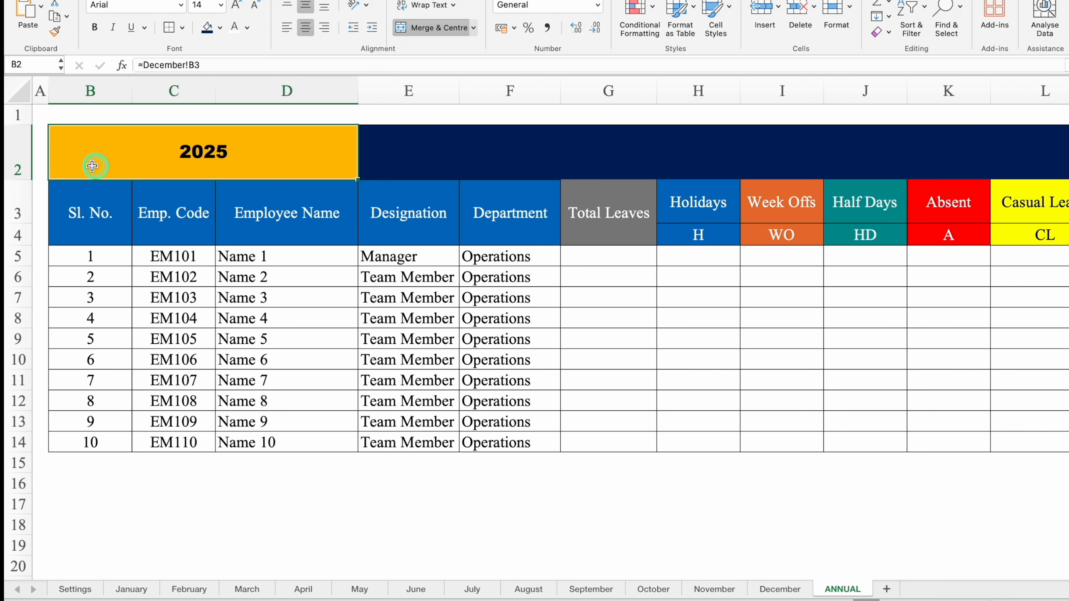
- Enter the title "Annual Summary" in the merged dark blue banner cell E2
click(430, 154)
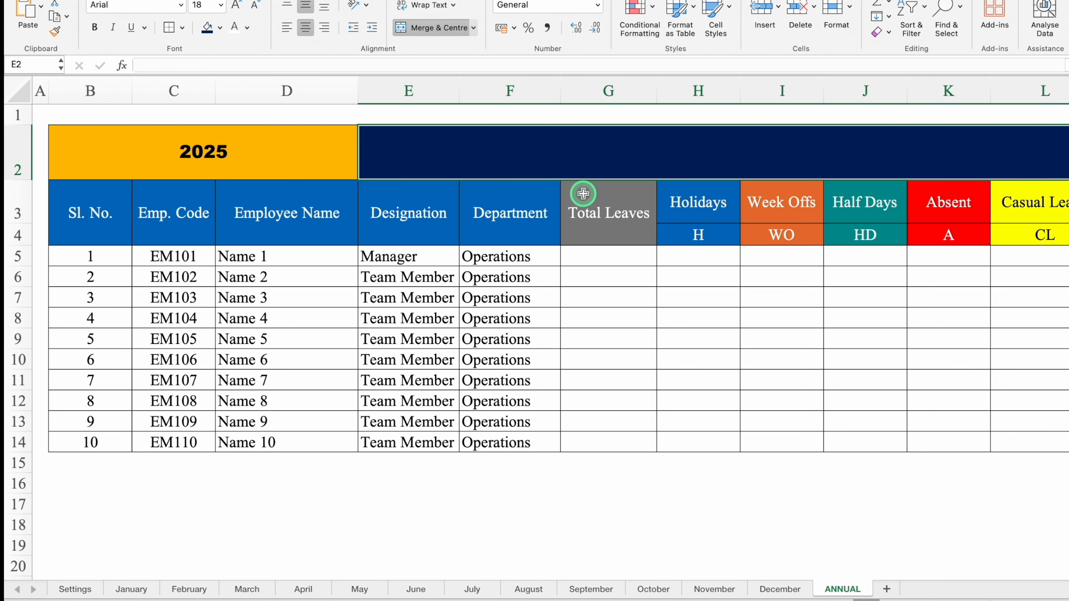
text(Annual Summary)
key(Return)
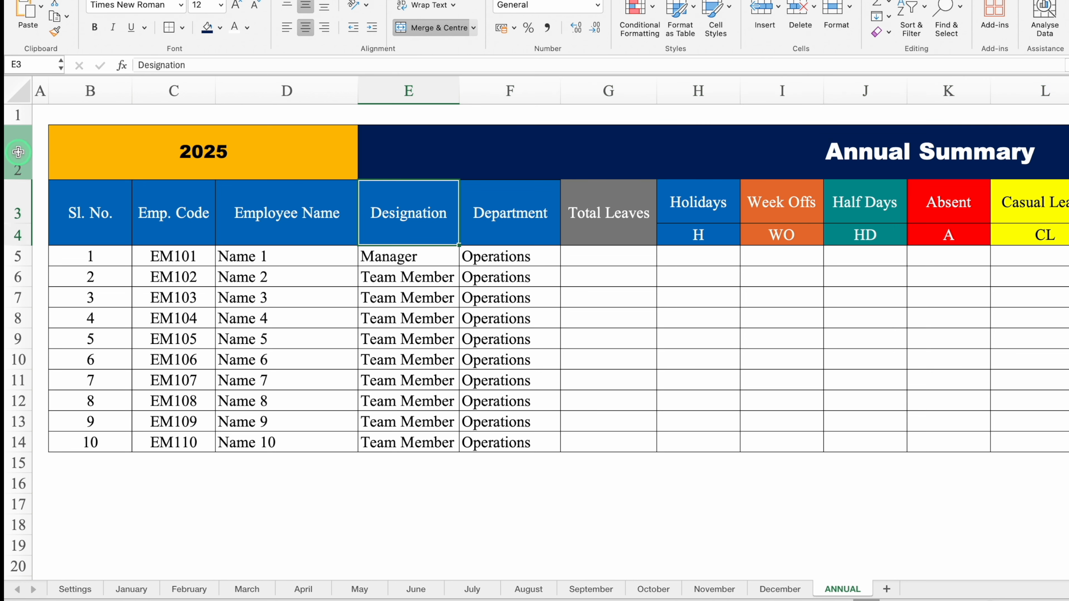
- Set the font of row 2 to Arial Black and enlarge its text by six size increments
click(18, 151)
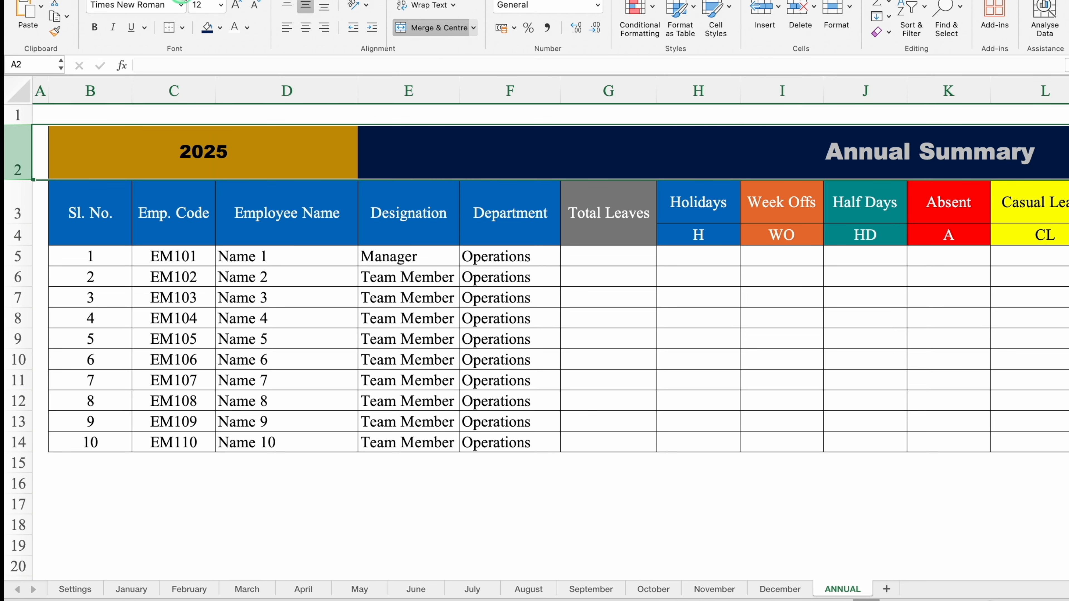
click(183, 7)
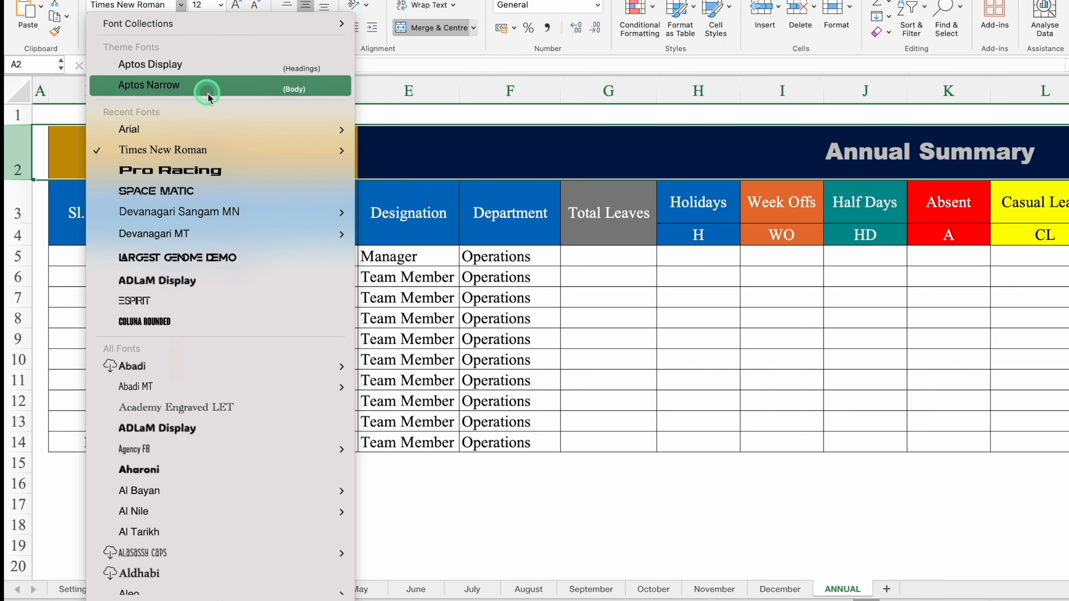
mouse_move(222, 125)
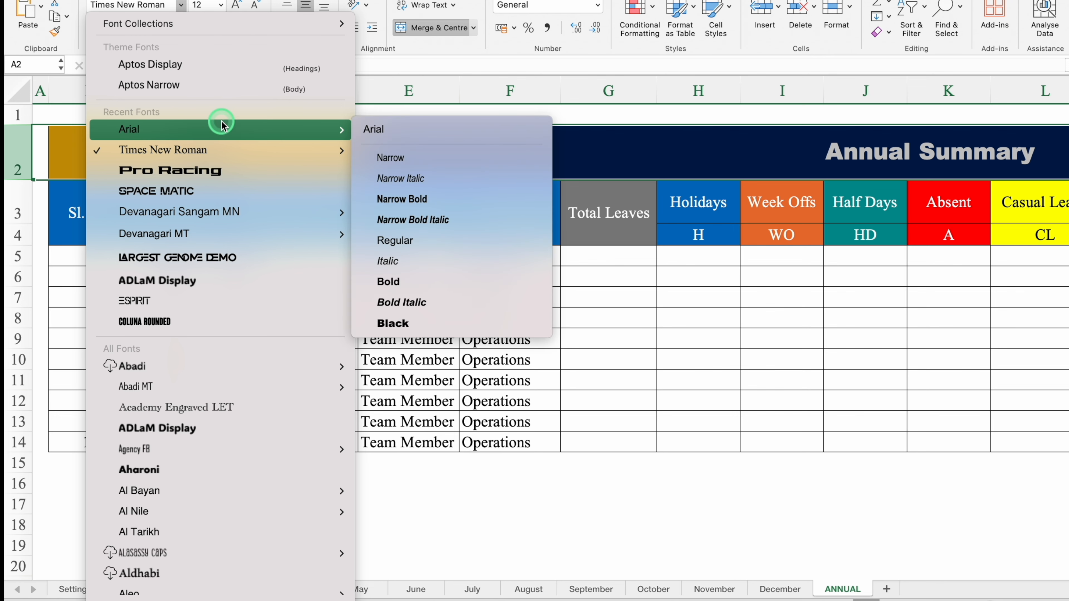
click(433, 321)
click(237, 6)
click(237, 6)
click(237, 6)
click(237, 6)
click(237, 6)
click(237, 6)
click(473, 547)
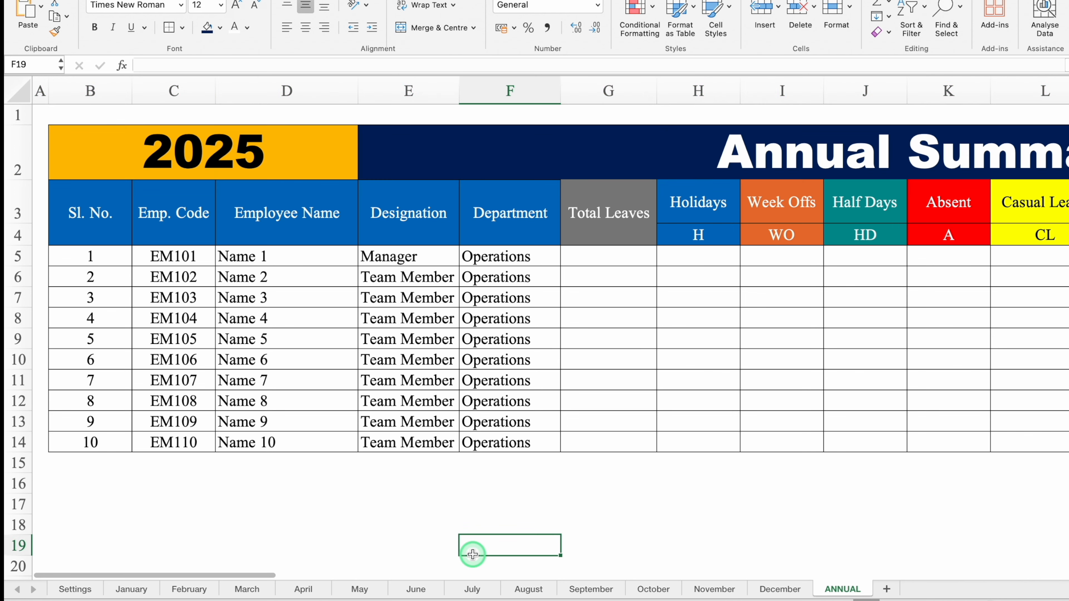
- Enter =SUM(January:December!AL7) in G5 to total the first employee's leaves across all monthly sheets
click(598, 261)
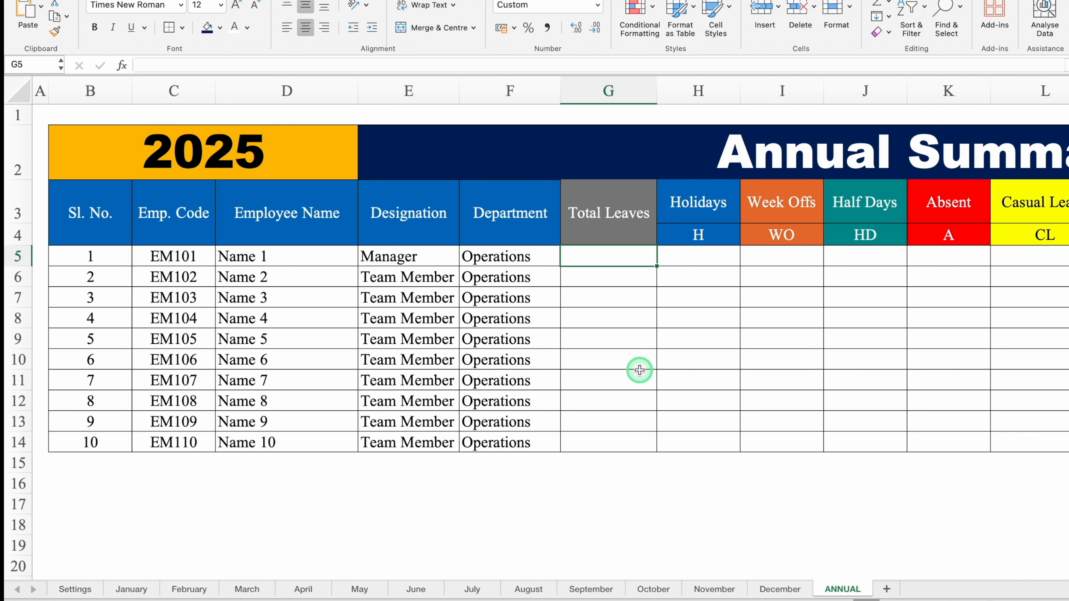
text(=sum)
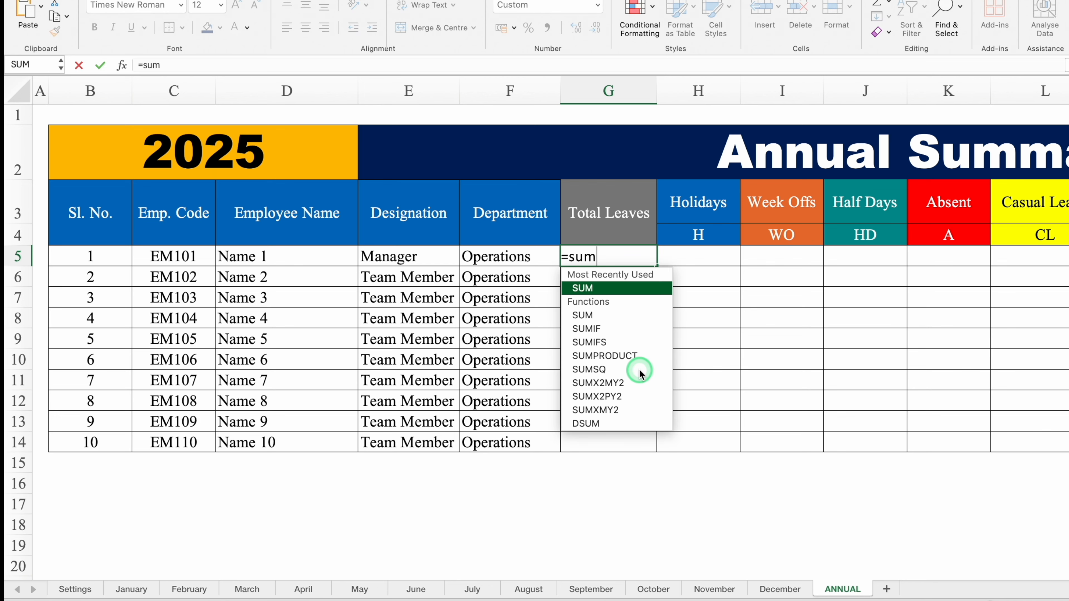
double_click(619, 290)
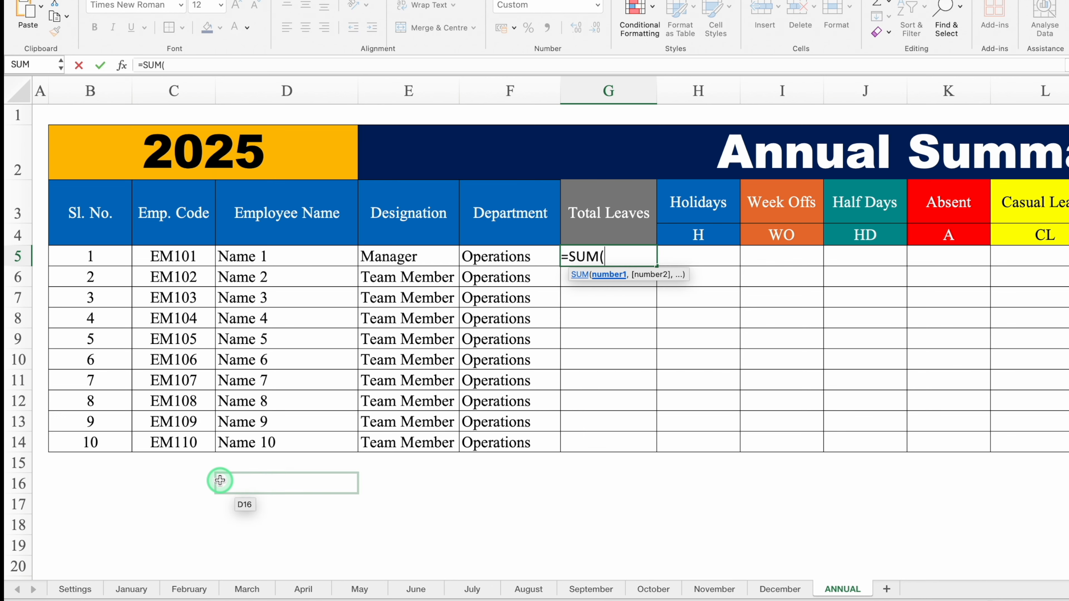
click(131, 589)
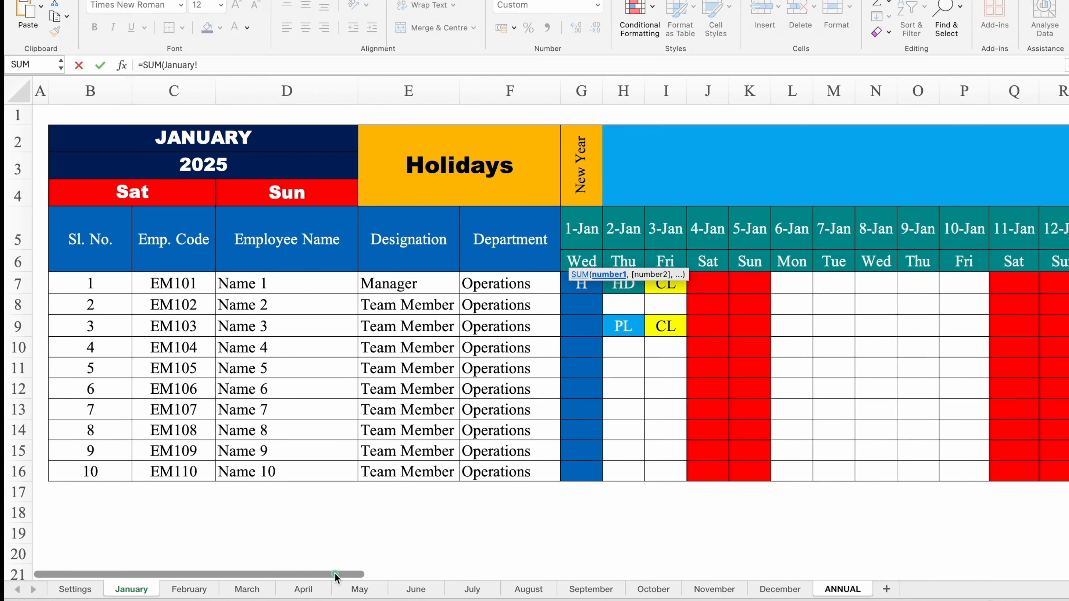
drag(334, 575, 758, 536)
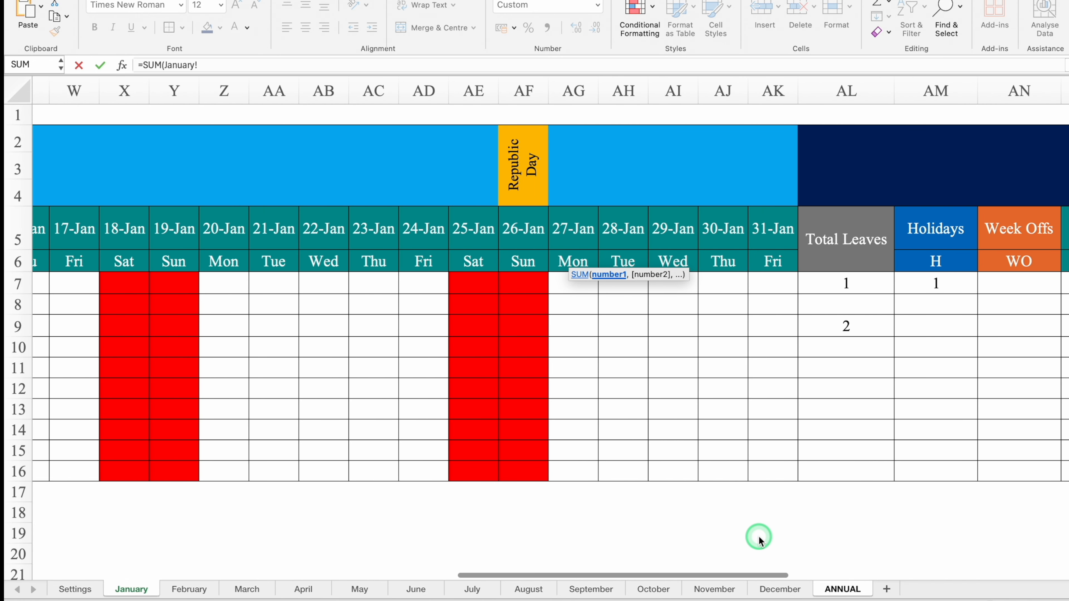
click(858, 283)
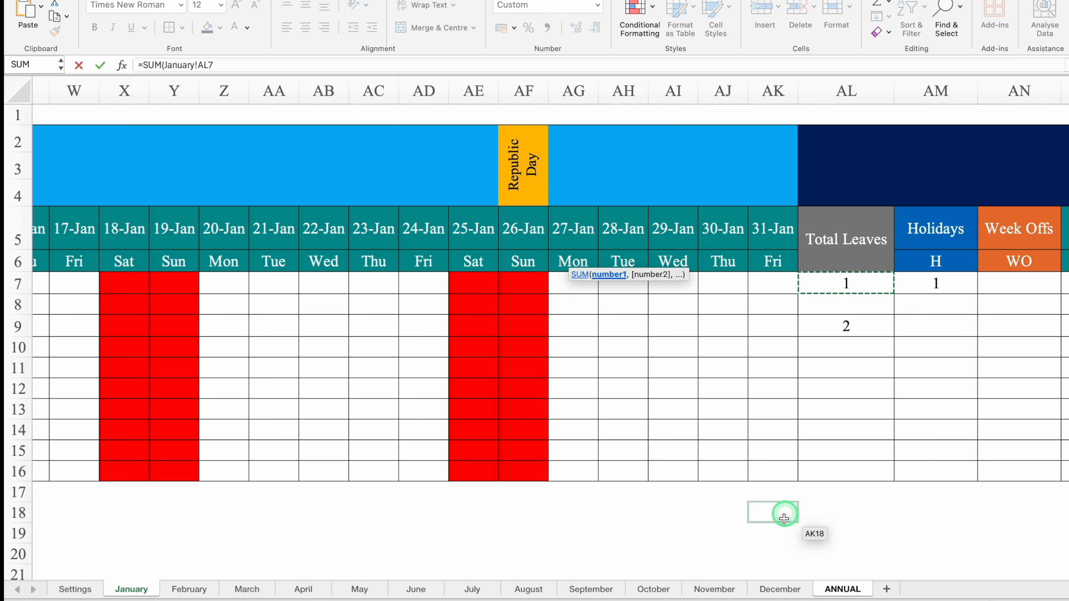
shift+click(785, 590)
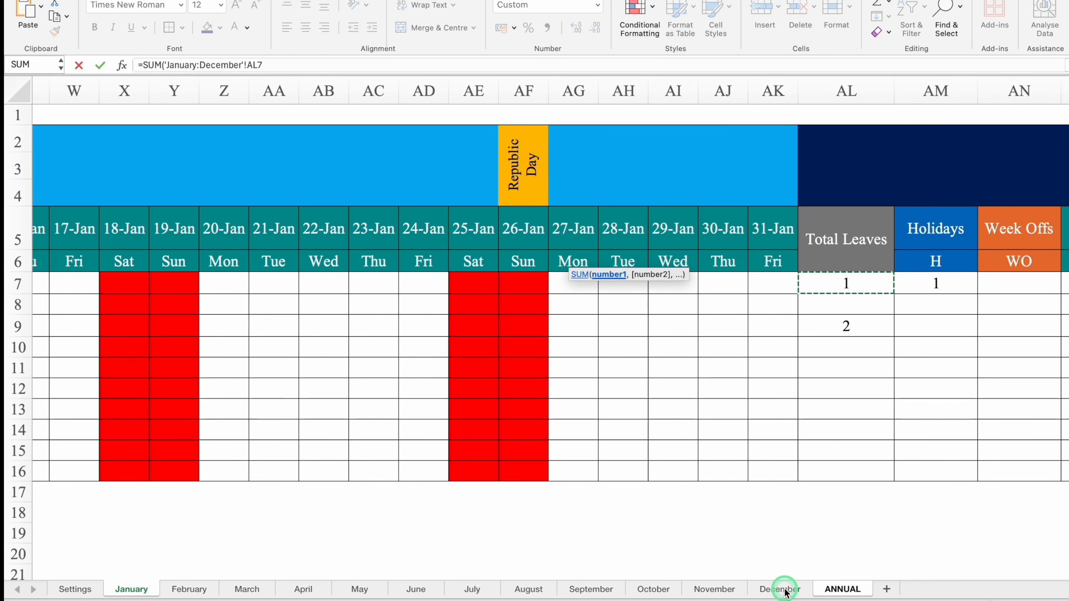
text())
key(Return)
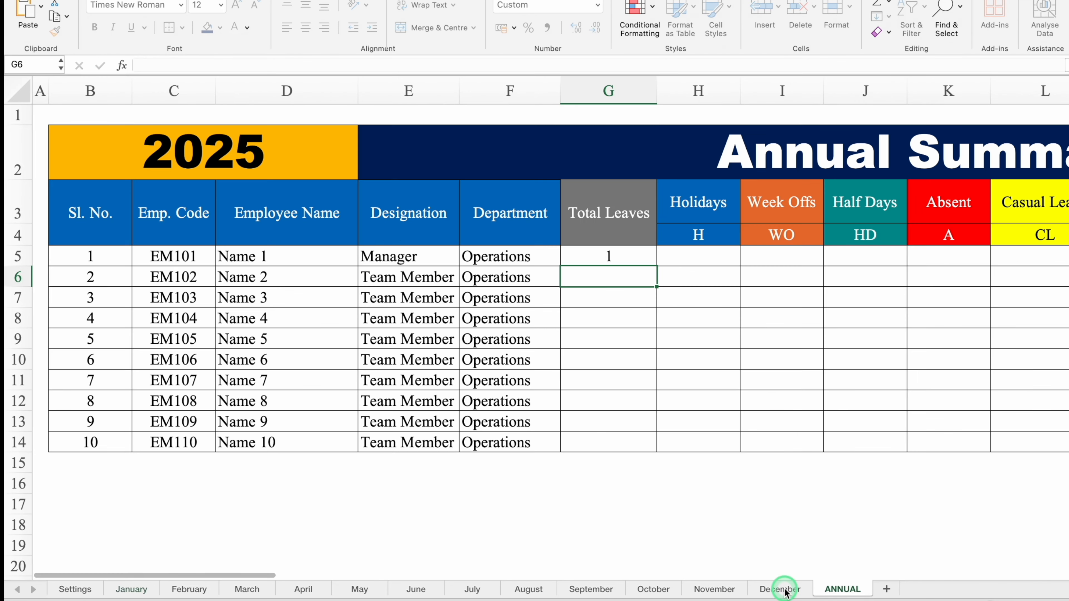
- Fill the G5 formula down to row 14 for all ten employees and across all leave types to column P
click(619, 262)
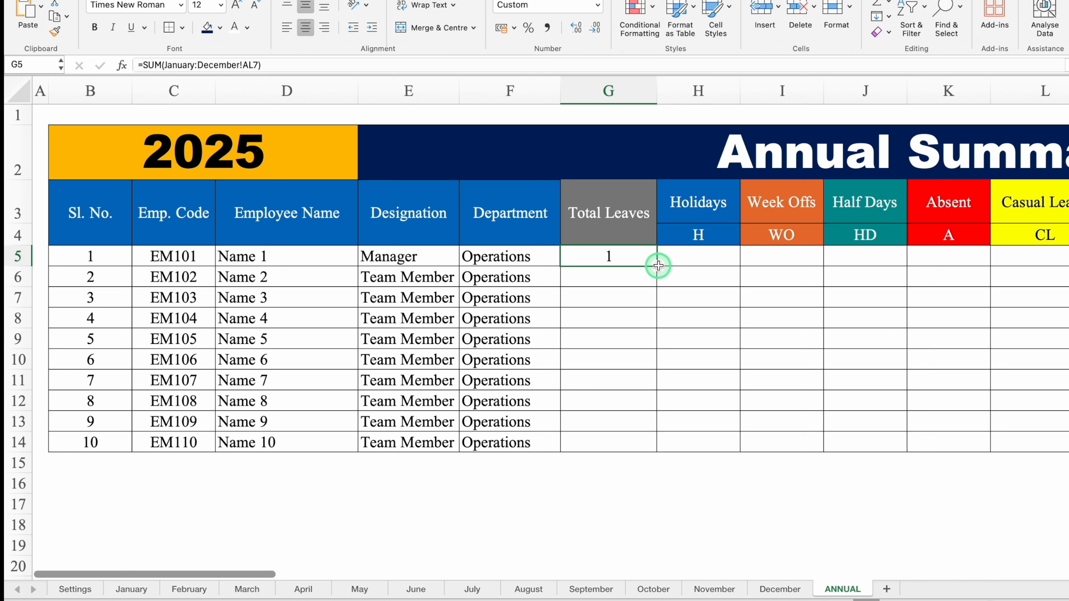
drag(657, 269, 663, 444)
drag(756, 447, 1030, 441)
click(725, 524)
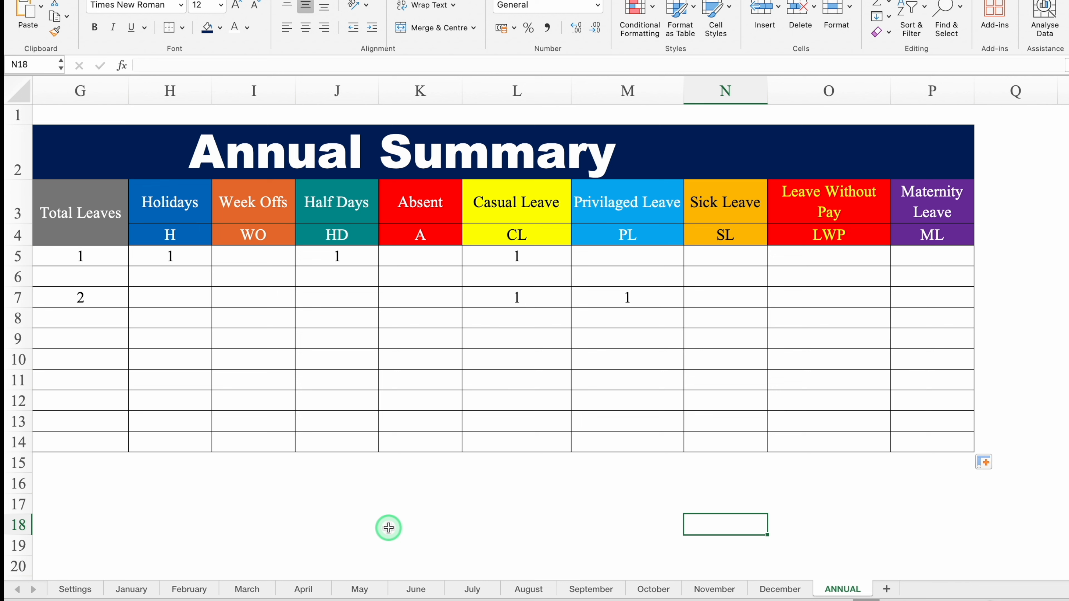
drag(353, 574, 207, 574)
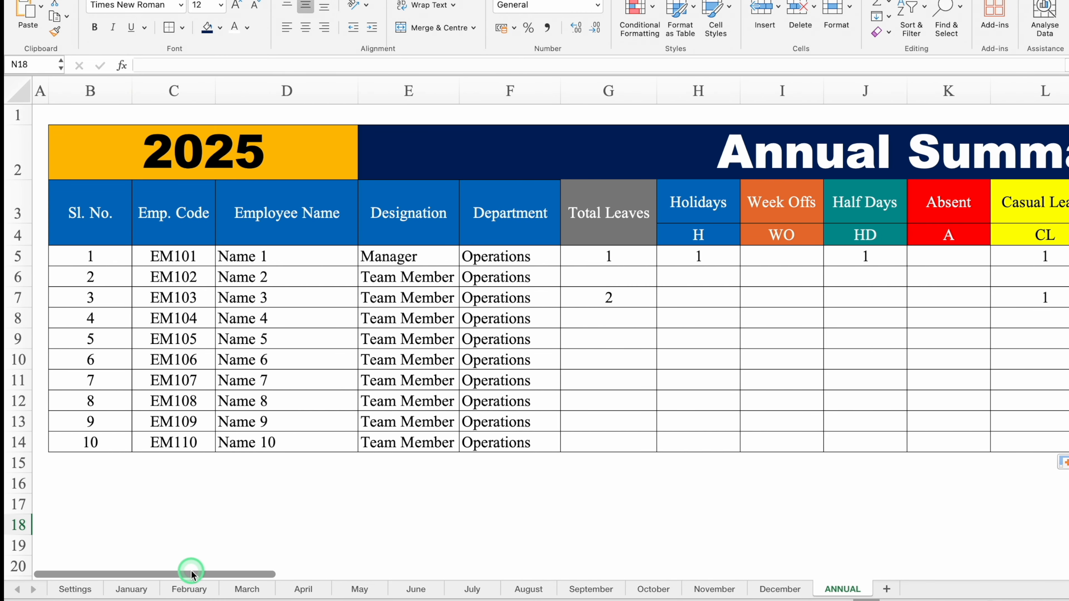